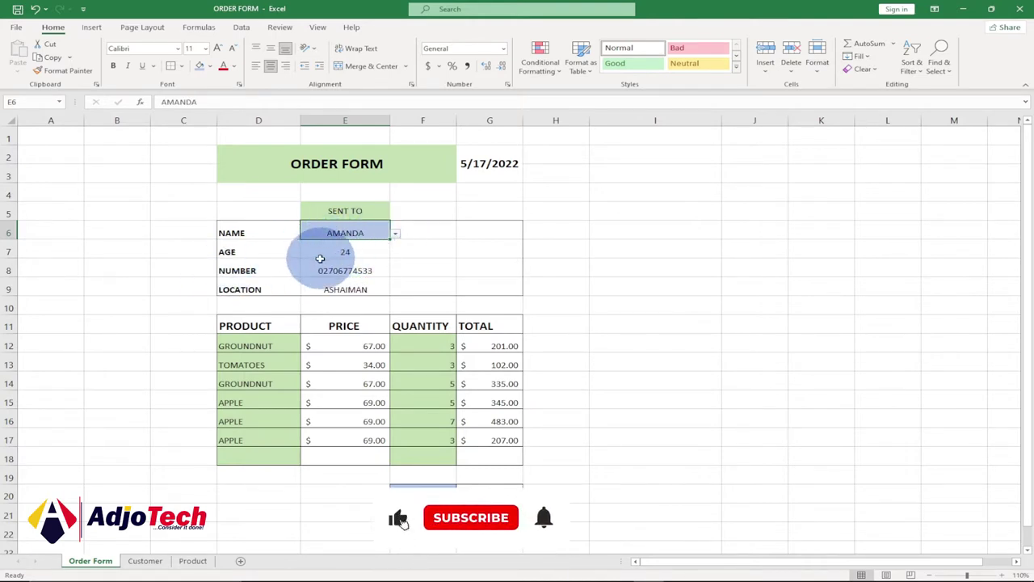
# - Choose a different customer in the order form's name cell and change the first product row from the list to PEPPER
pyautogui.click(395, 233)
pyautogui.click(320, 282)
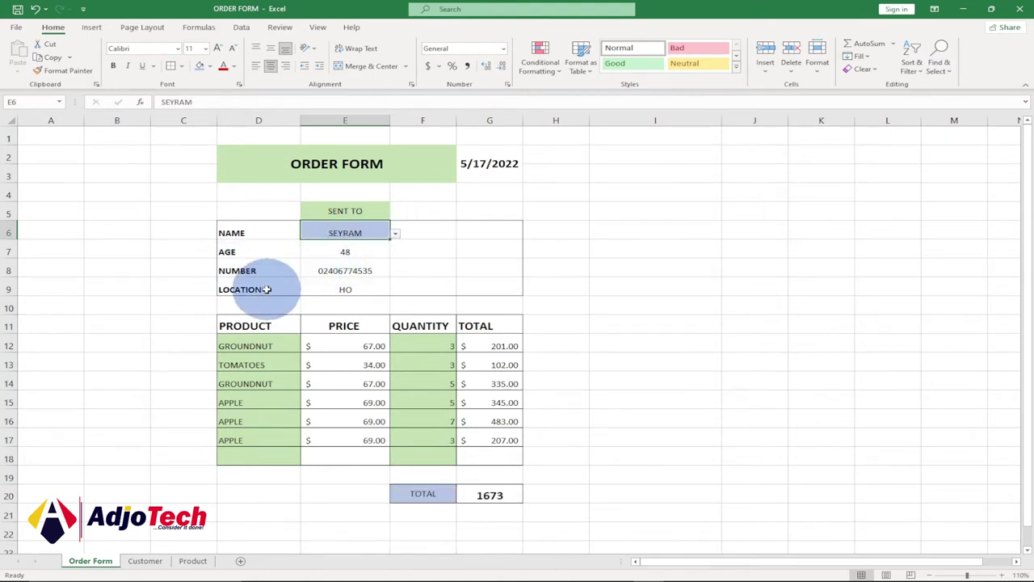
pyautogui.click(279, 346)
pyautogui.click(307, 346)
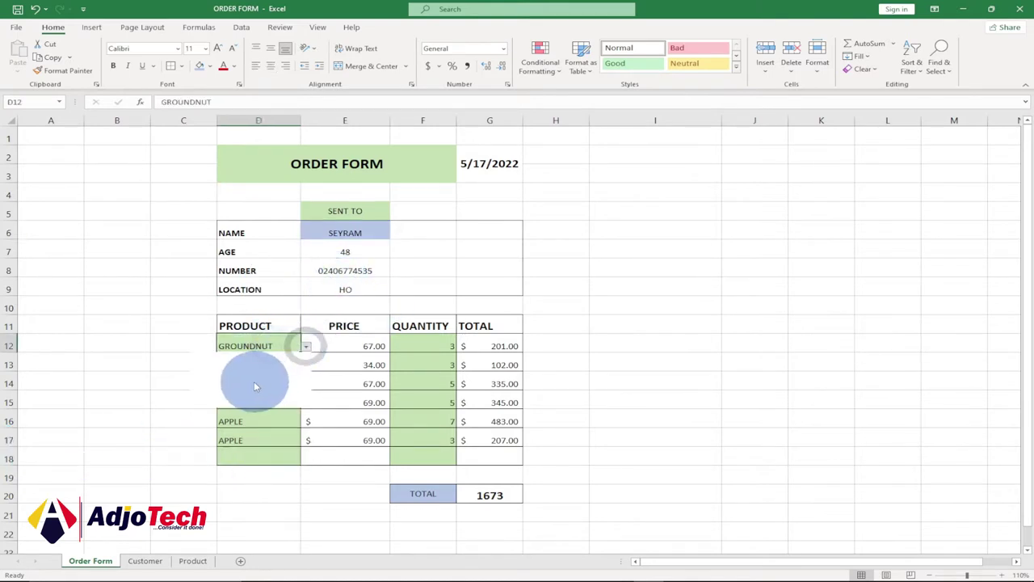
pyautogui.click(219, 388)
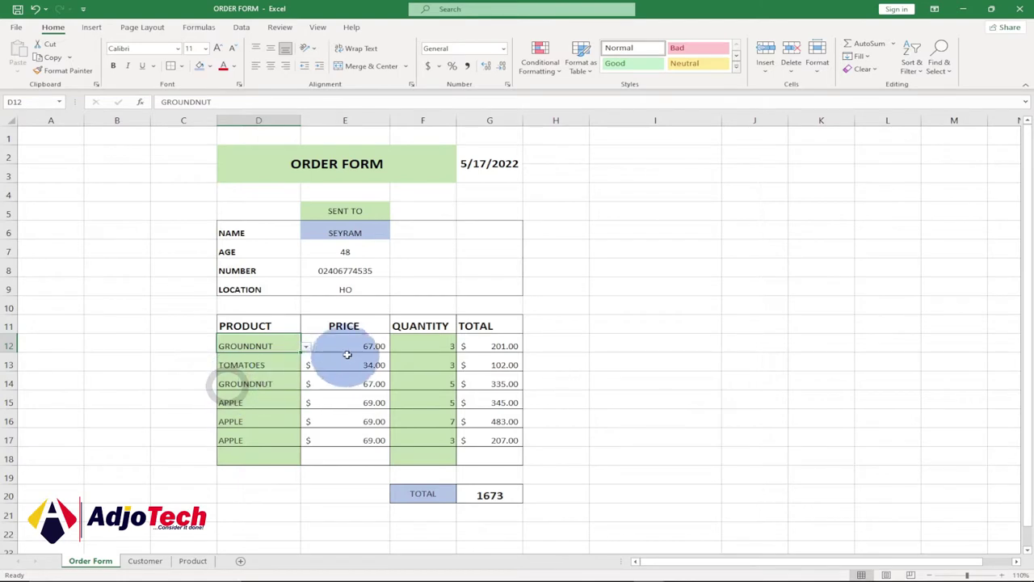
pyautogui.click(435, 344)
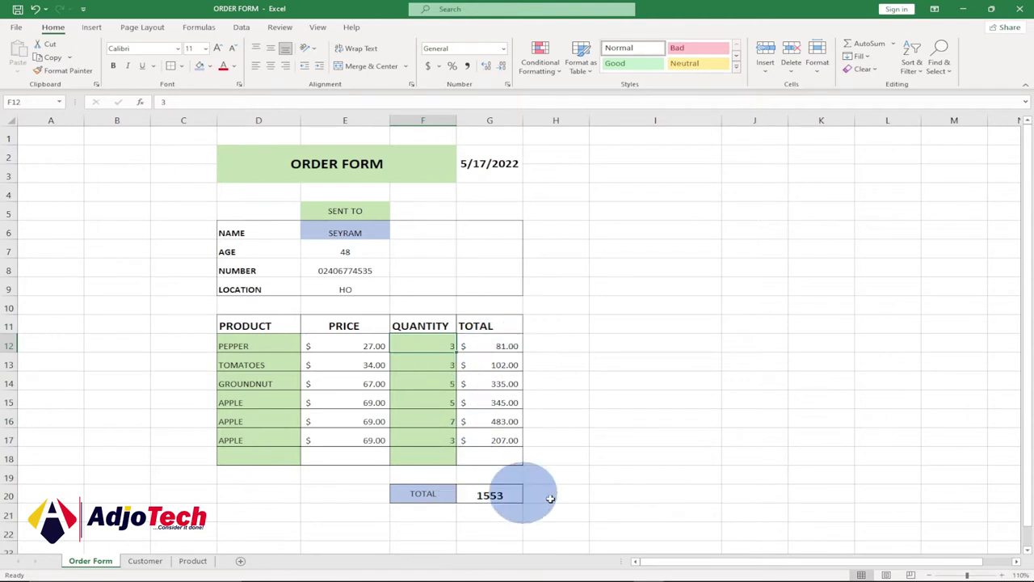
# - Fill the empty last row of the order table with the product PEAR and a quantity of 35
pyautogui.click(260, 457)
pyautogui.click(306, 460)
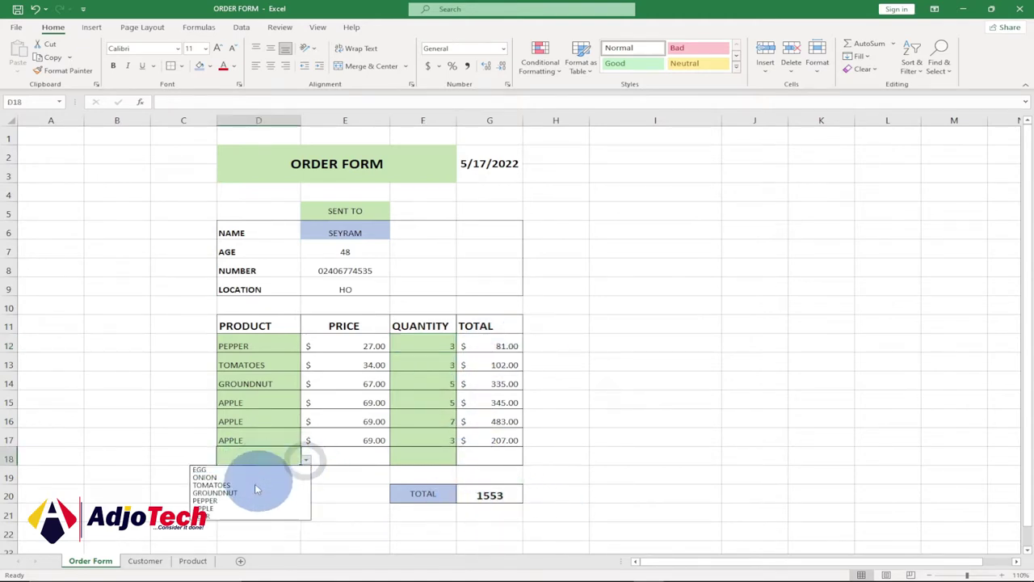
pyautogui.click(210, 511)
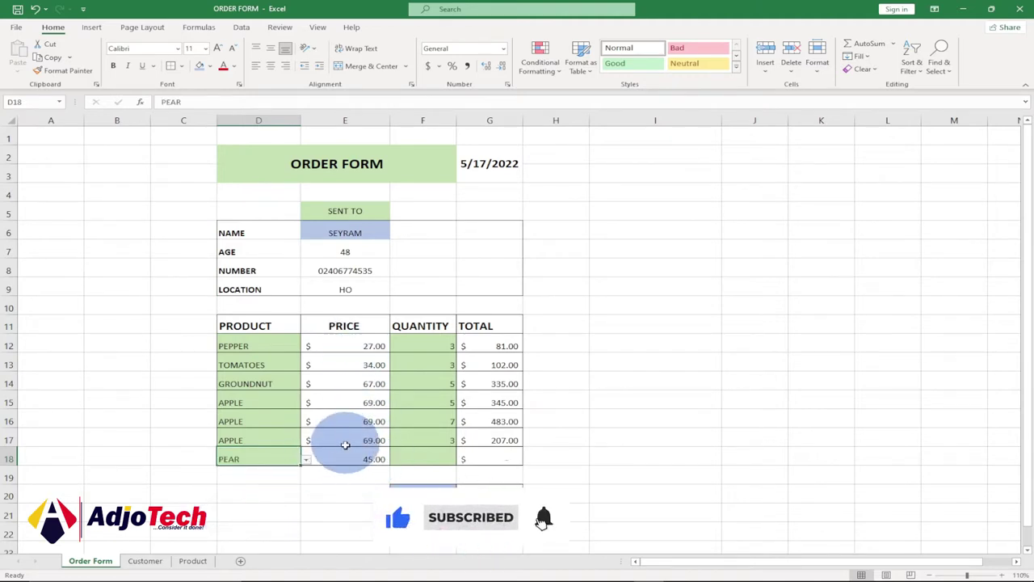
pyautogui.click(419, 457)
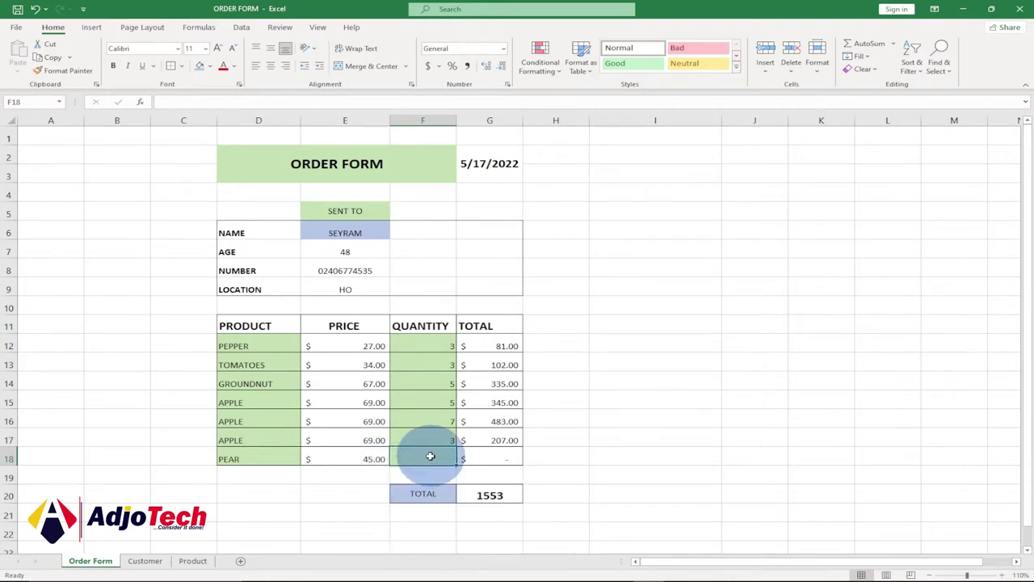
pyautogui.write('35')
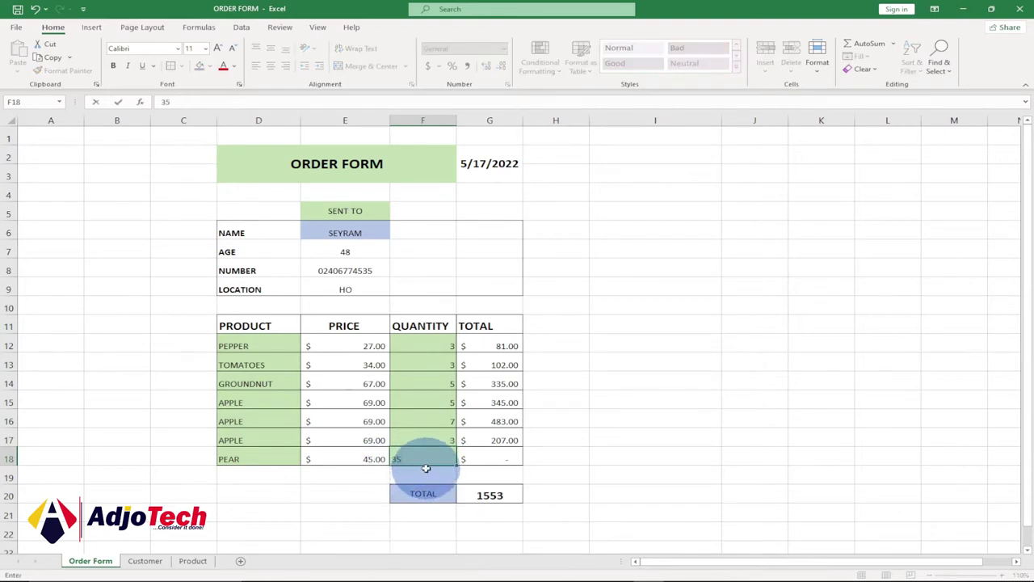
pyautogui.press('Return')
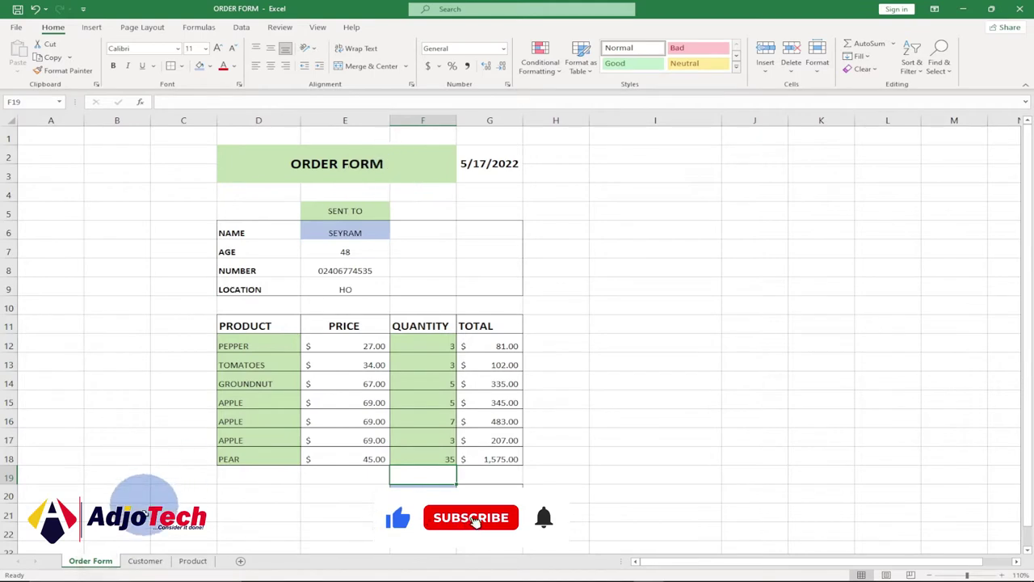
# - Look over the source tables on the Customer and Product sheets
pyautogui.click(147, 566)
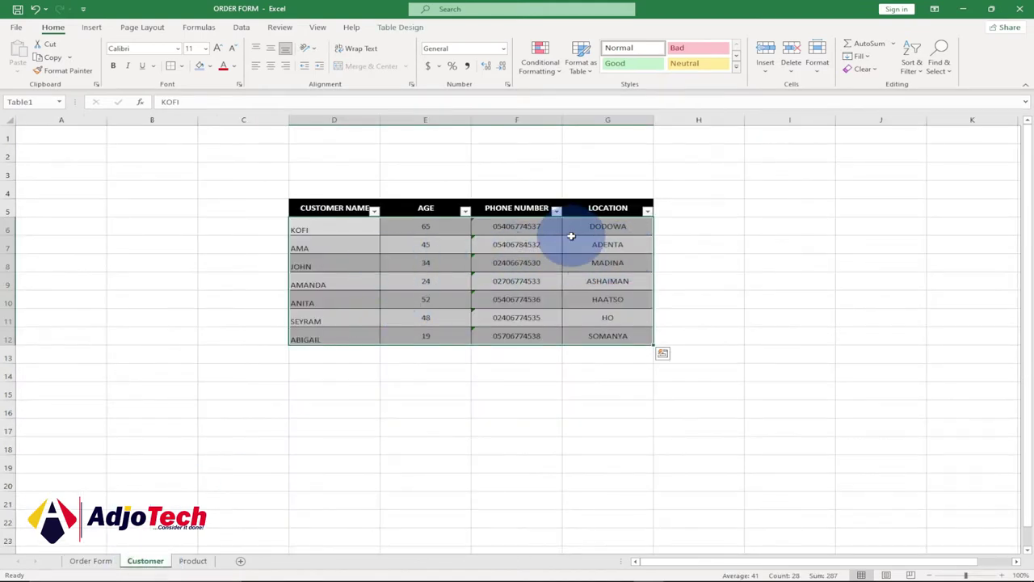
pyautogui.click(194, 563)
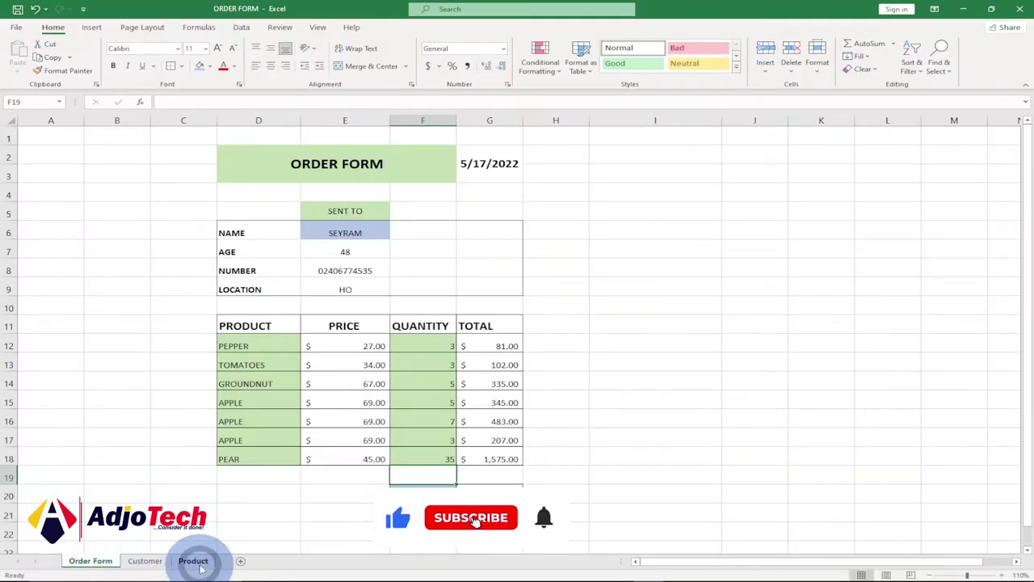
pyautogui.click(201, 566)
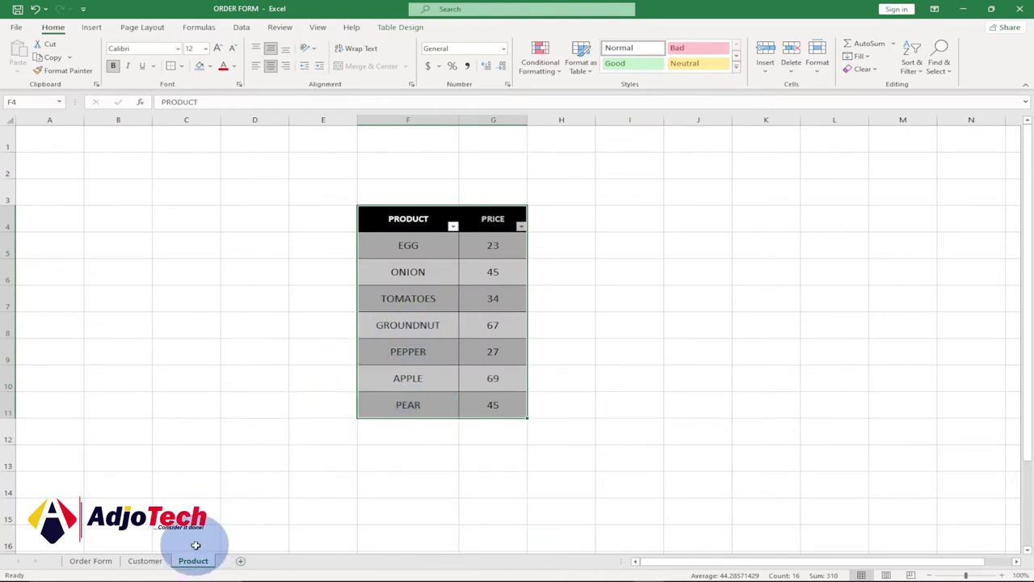
# - Add a new worksheet after the Product sheet and rename it PRODUCT1
pyautogui.click(242, 564)
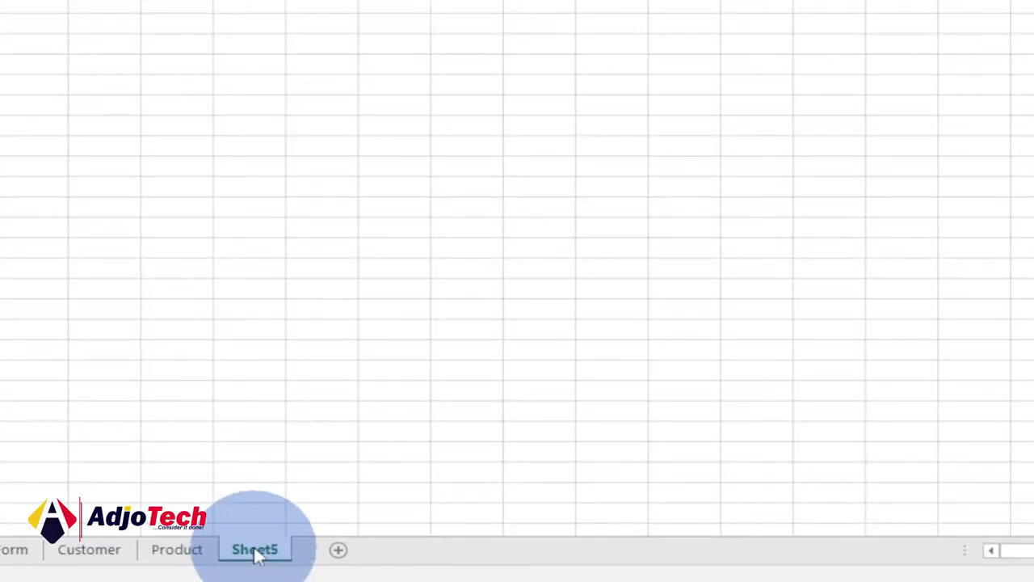
pyautogui.rightClick(237, 563)
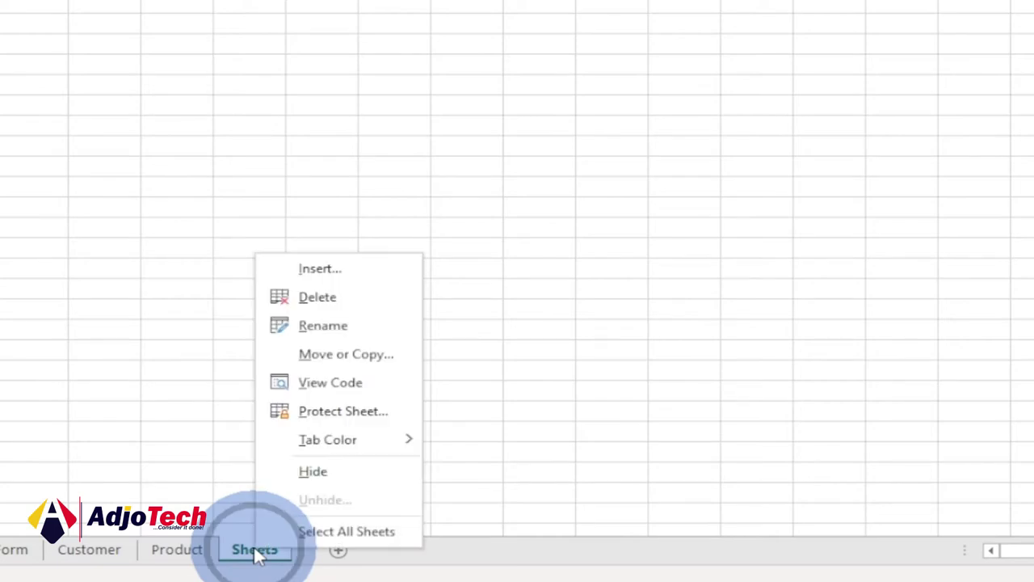
pyautogui.click(247, 553)
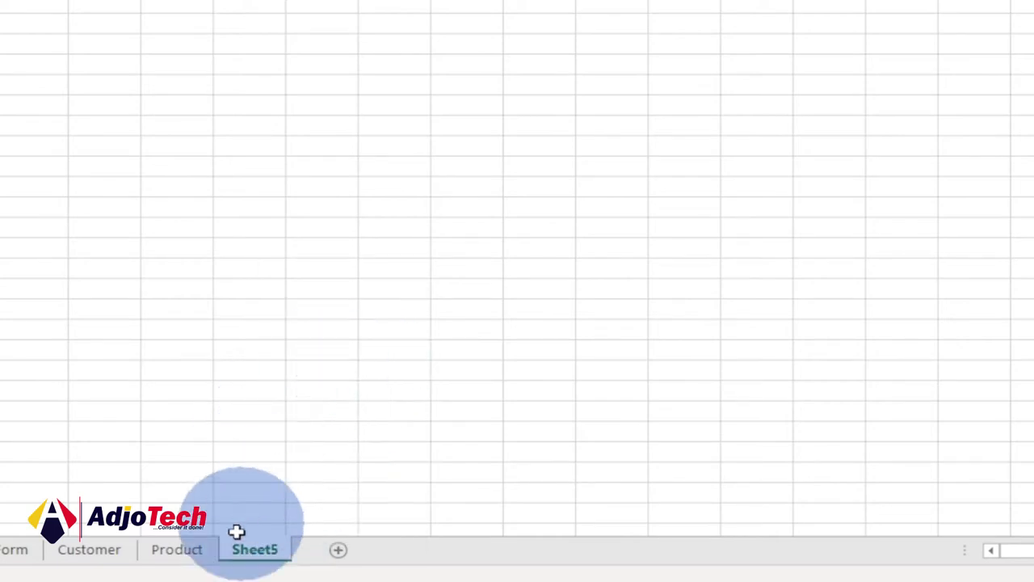
pyautogui.doubleClick(248, 548)
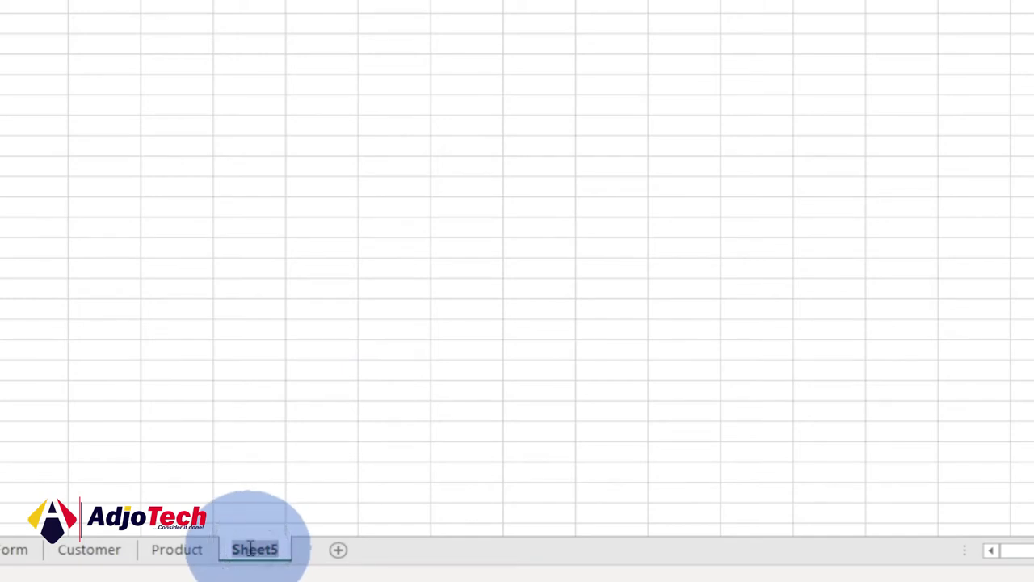
pyautogui.write('pro')
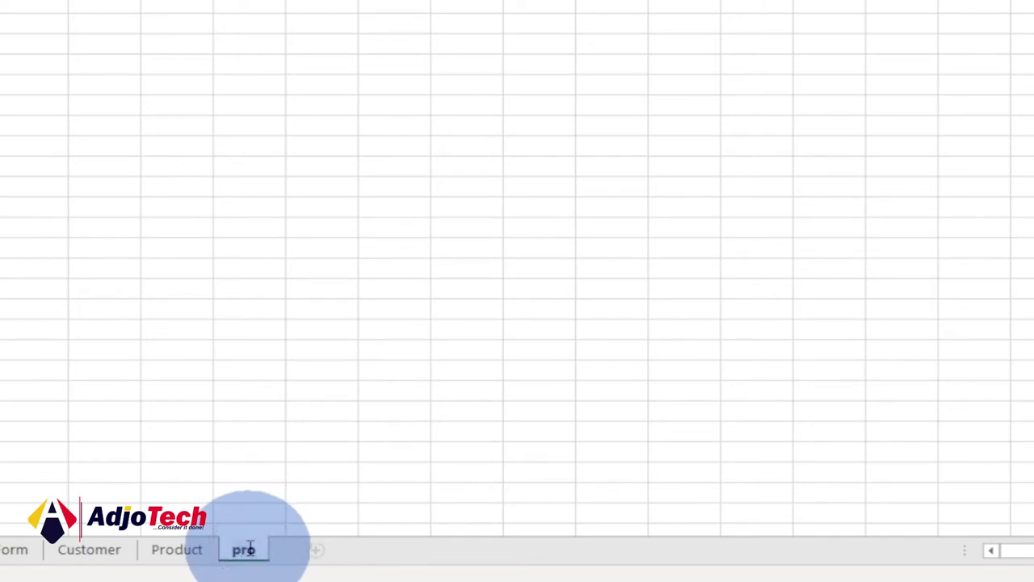
pyautogui.write('duPRODUCT1')
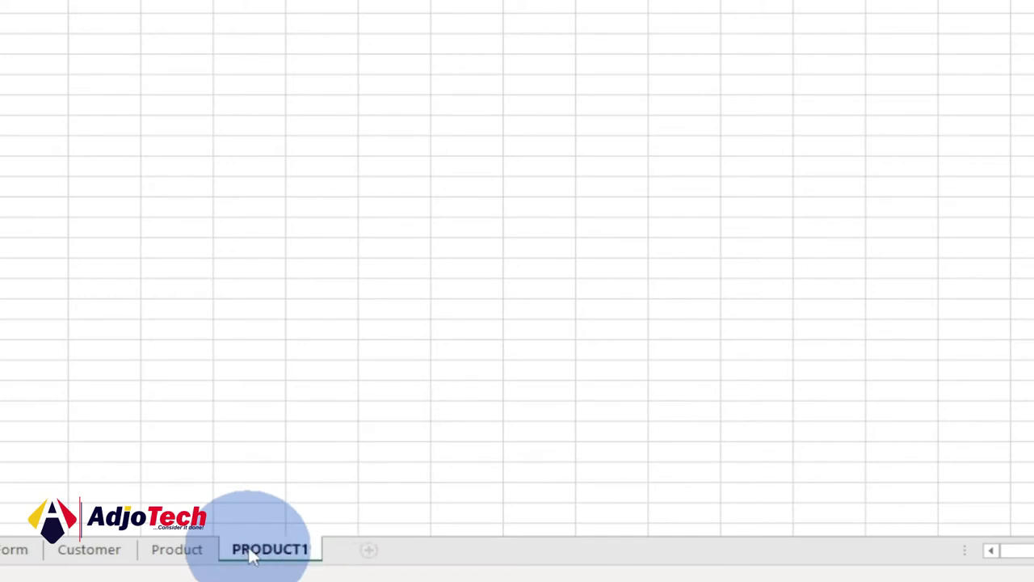
pyautogui.press('Return')
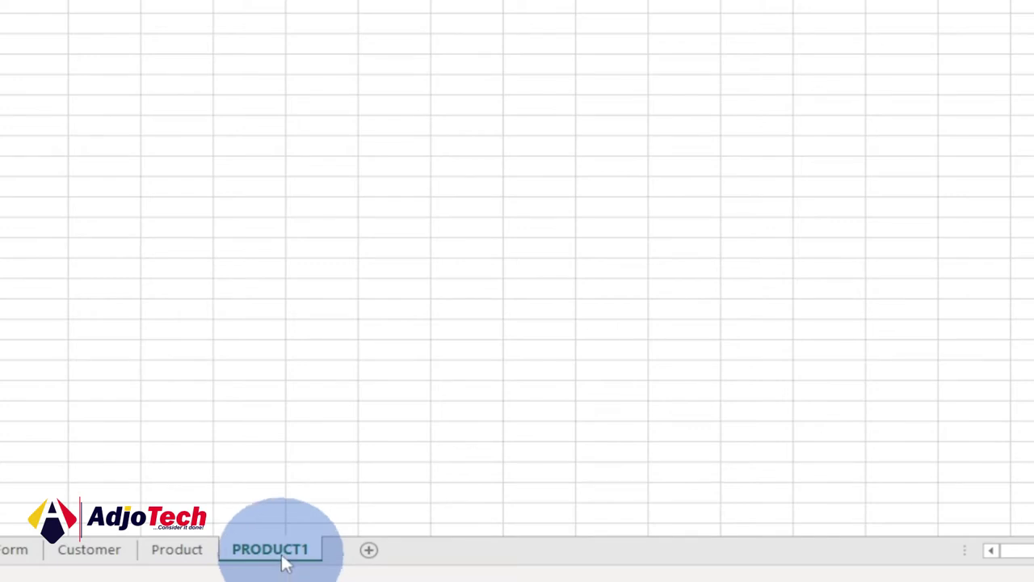
pyautogui.moveTo(306, 562)
pyautogui.mouseDown()
pyautogui.moveTo(293, 515)
pyautogui.moveTo(217, 554)
pyautogui.moveTo(347, 561)
pyautogui.mouseUp()
pyautogui.keyDown('ctrl'); pyautogui.click(175, 556); pyautogui.keyUp('ctrl')
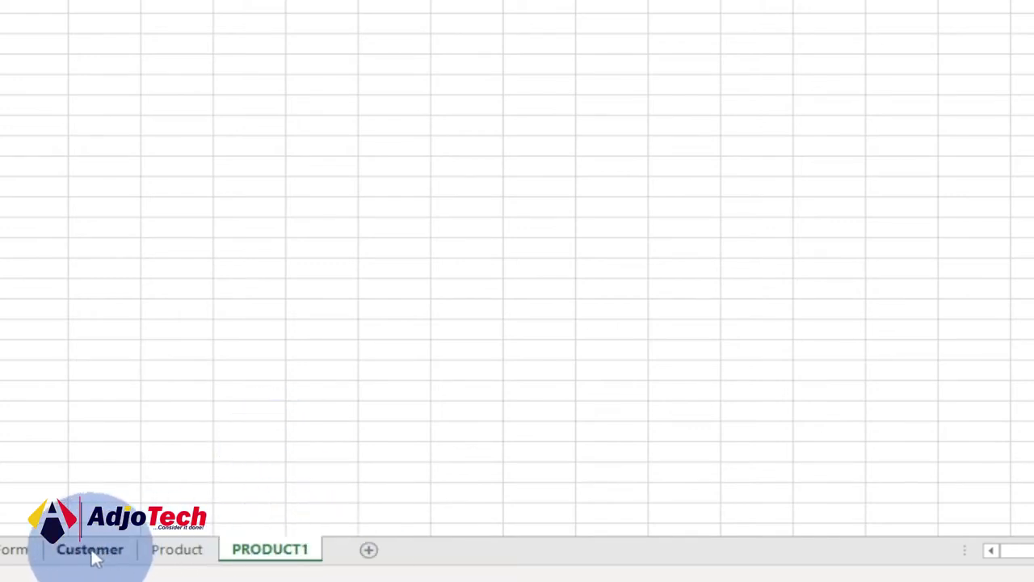
pyautogui.keyDown('ctrl'); pyautogui.click(71, 557); pyautogui.keyUp('ctrl')
pyautogui.keyDown('ctrl'); pyautogui.click(173, 552); pyautogui.keyUp('ctrl')
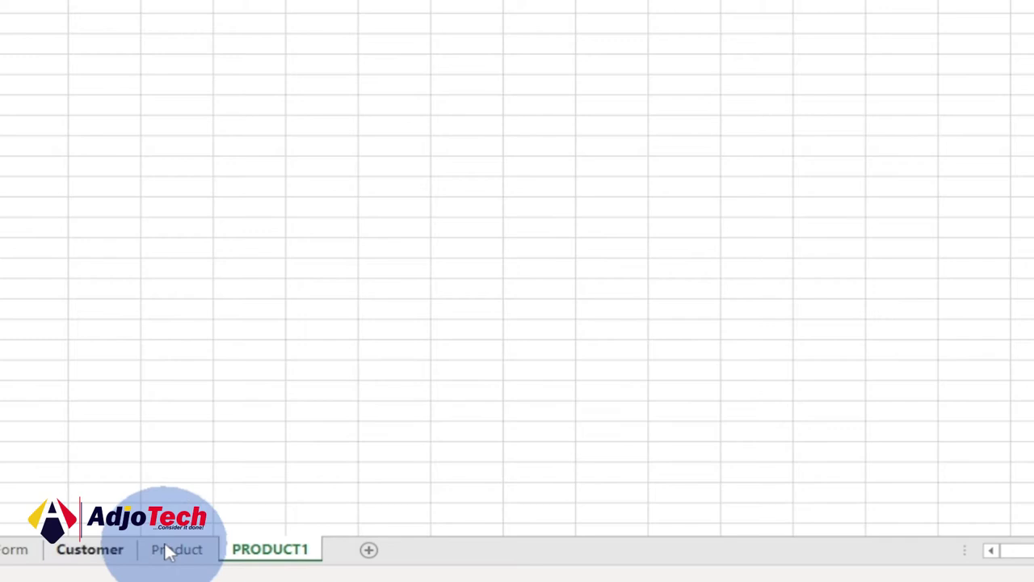
pyautogui.keyDown('ctrl'); pyautogui.click(125, 549); pyautogui.keyUp('ctrl')
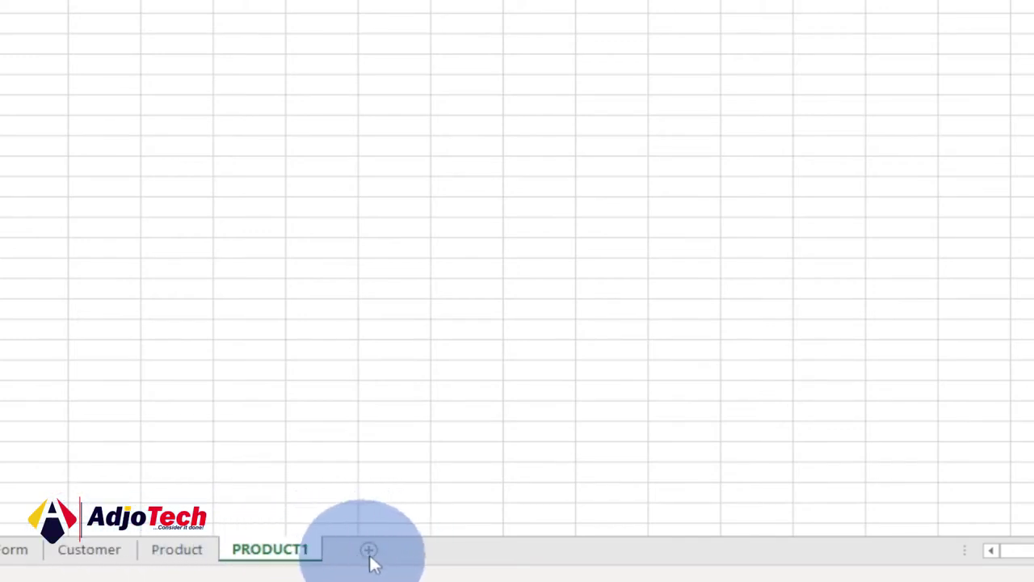
# - Add another worksheet after PRODUCT1 and rename it CUSTOMER1
pyautogui.click(368, 551)
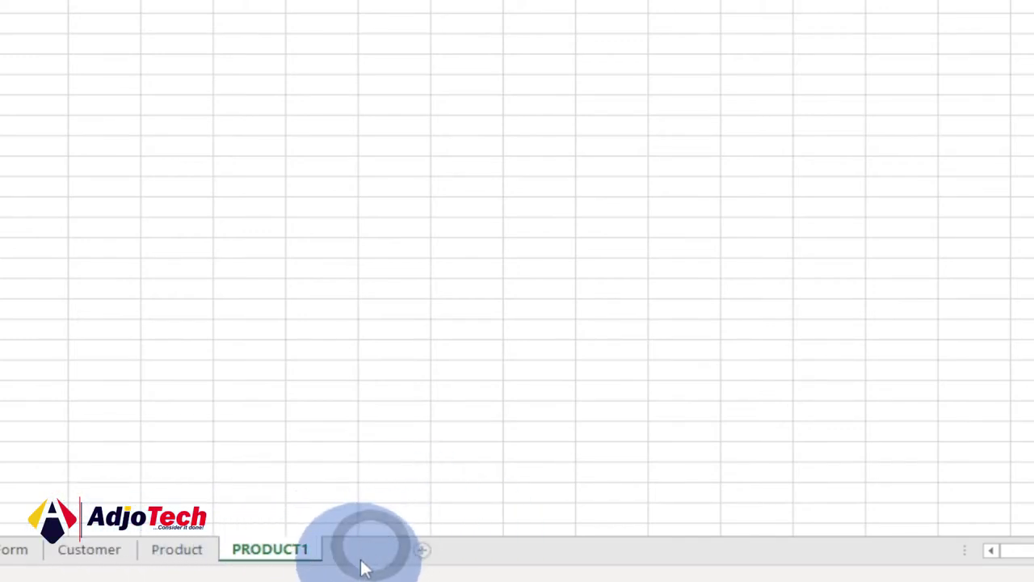
pyautogui.click(364, 556)
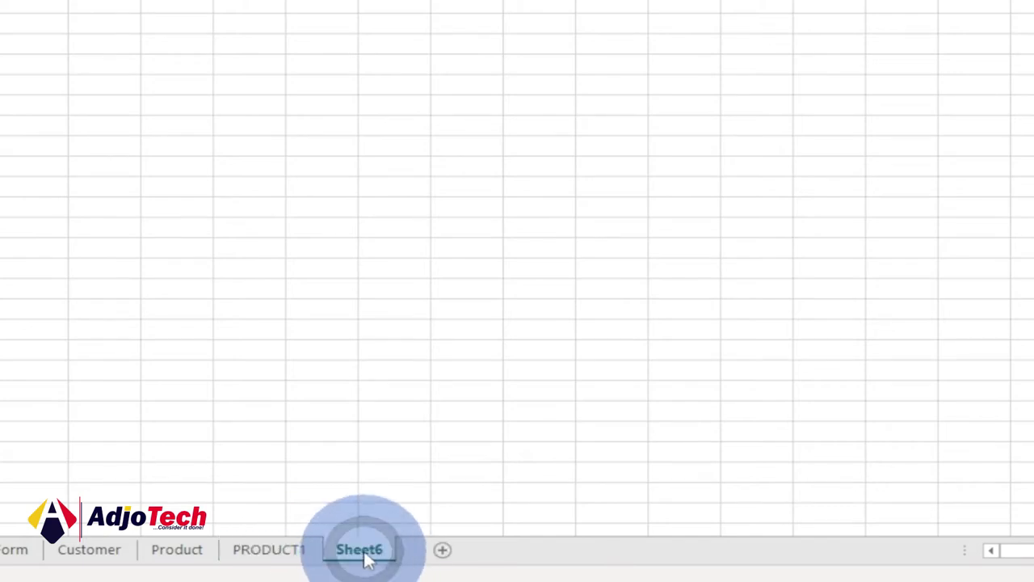
pyautogui.doubleClick(356, 550)
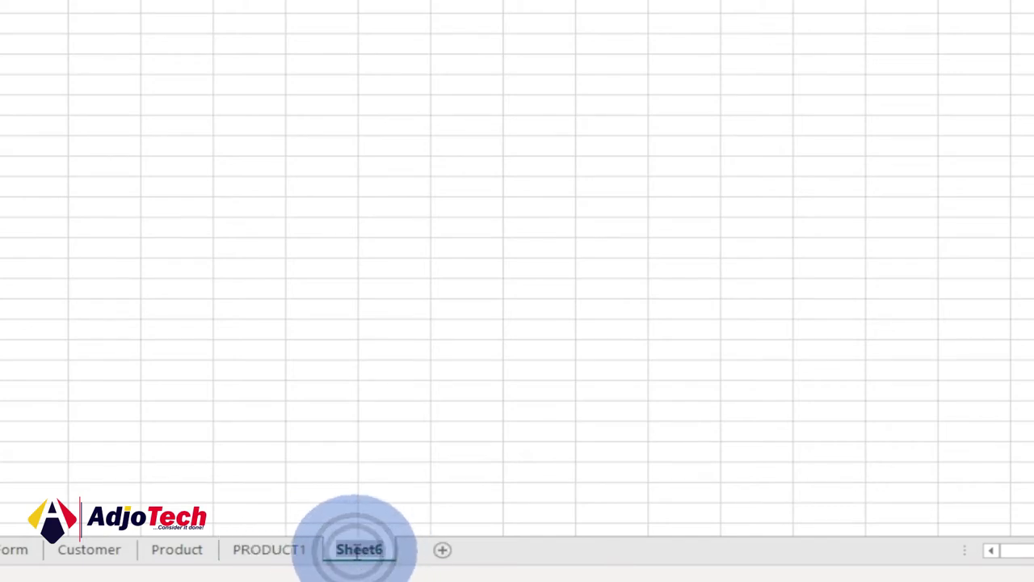
pyautogui.write('CUSTOMER1')
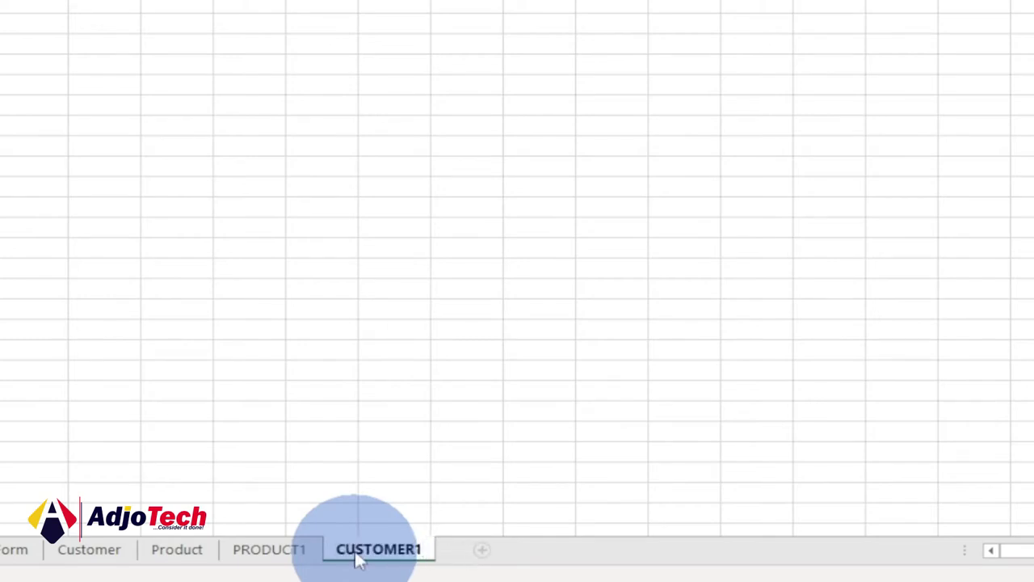
# - Add a third worksheet after CUSTOMER1 and rename it ORDER FORM1
pyautogui.click(485, 548)
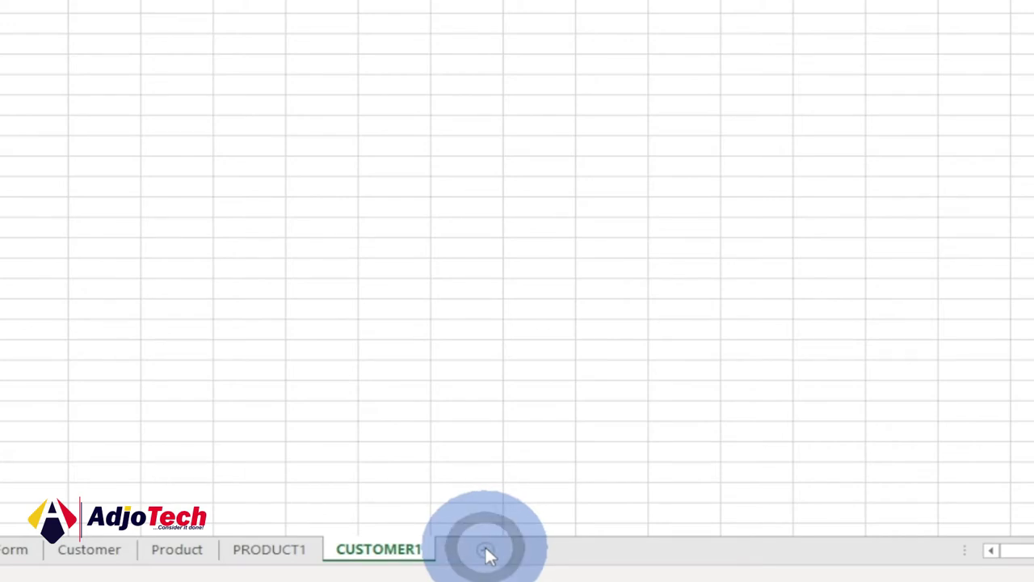
pyautogui.click(485, 549)
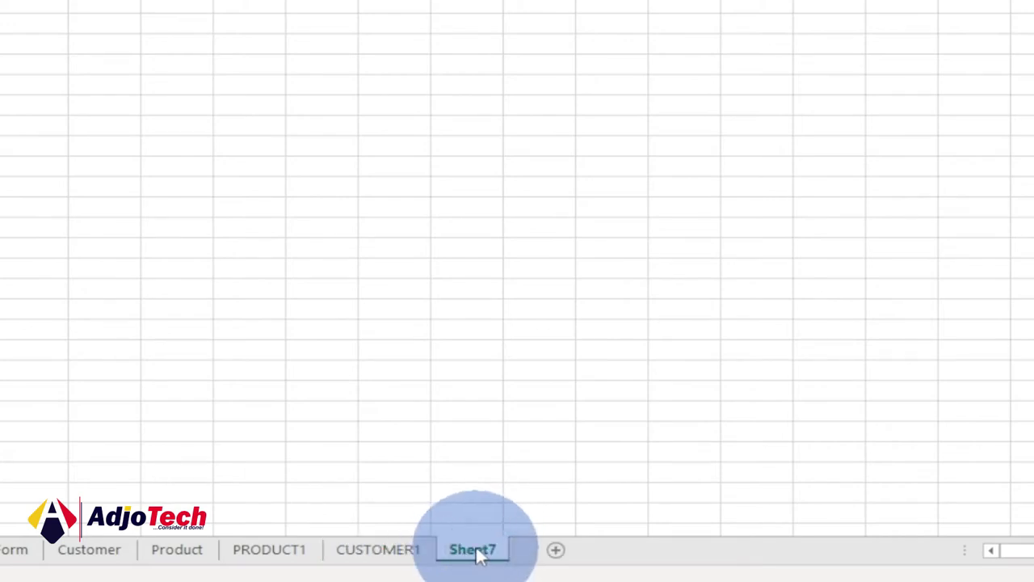
pyautogui.doubleClick(476, 550)
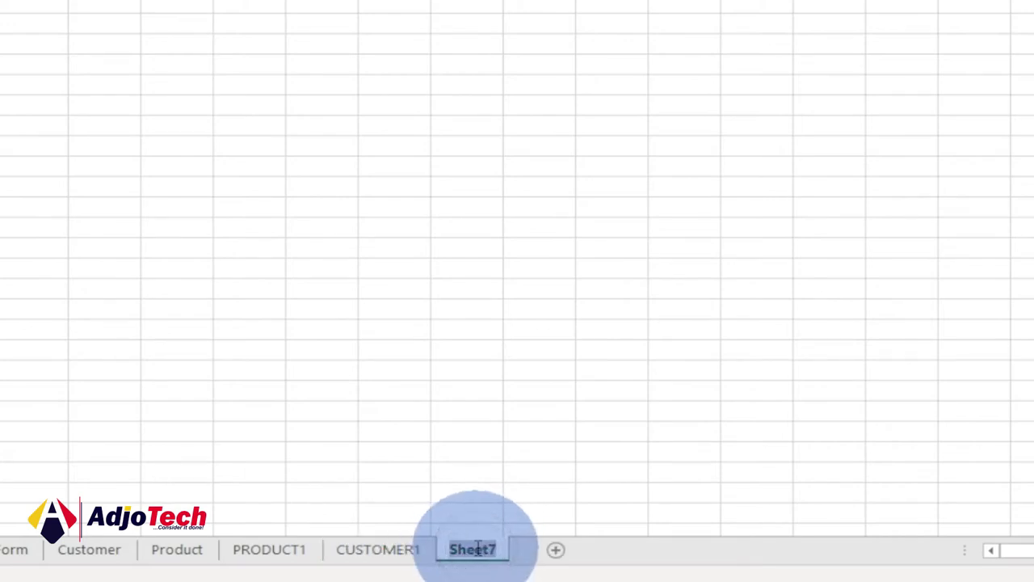
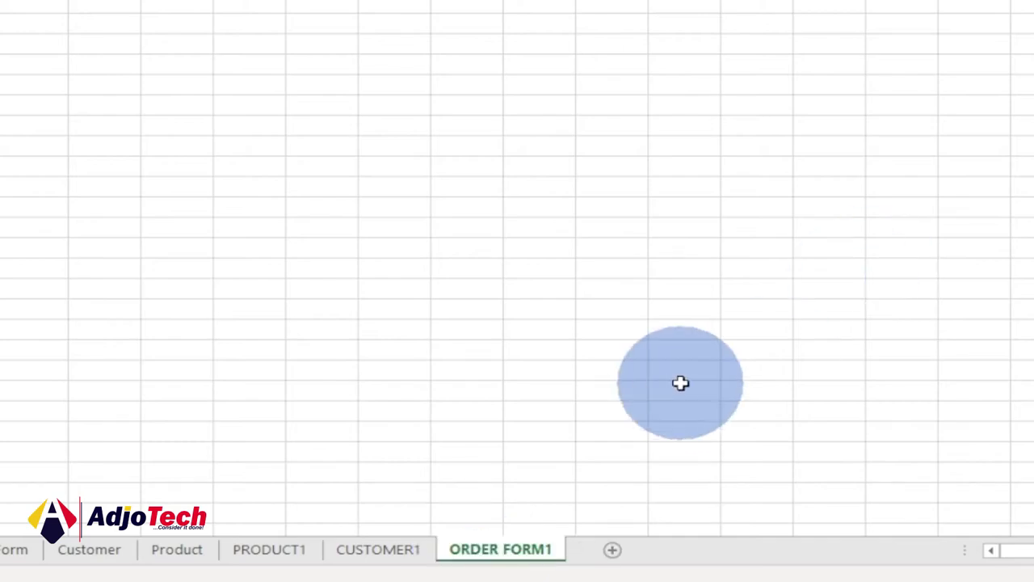
# - Review the new PRODUCT1, CUSTOMER1 and ORDER FORM1 sheets, then view the original Order Form and Product sheets
pyautogui.click(273, 559)
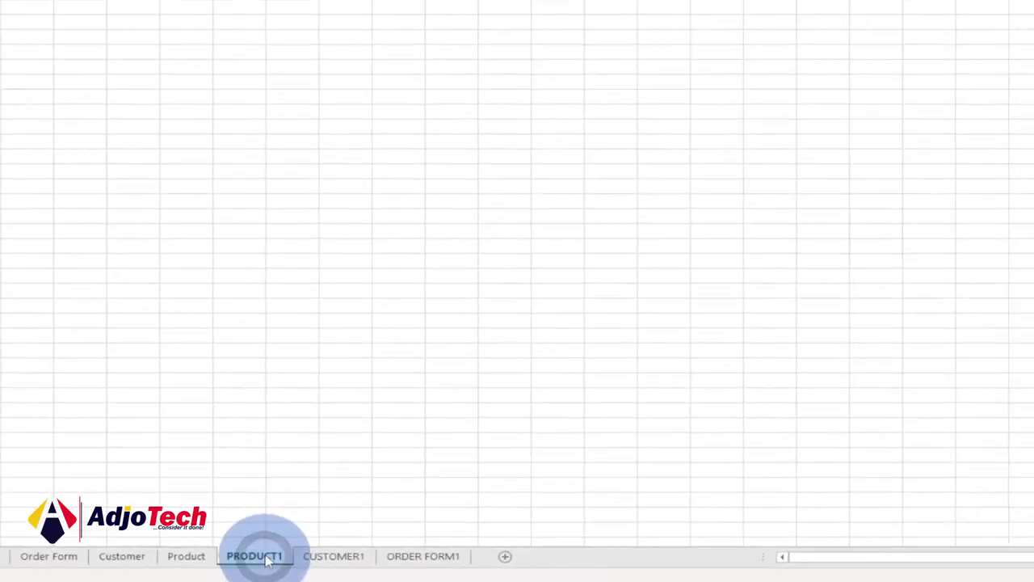
pyautogui.keyDown('ctrl'); pyautogui.click(351, 553); pyautogui.keyUp('ctrl')
pyautogui.keyDown('ctrl'); pyautogui.click(453, 553); pyautogui.keyUp('ctrl')
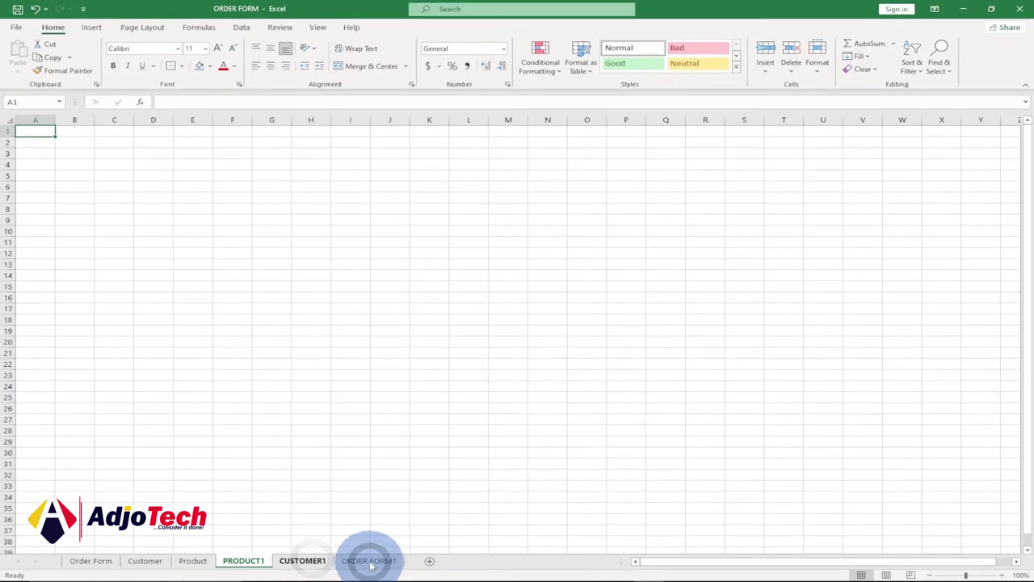
pyautogui.keyDown('ctrl'); pyautogui.click(301, 560); pyautogui.keyUp('ctrl')
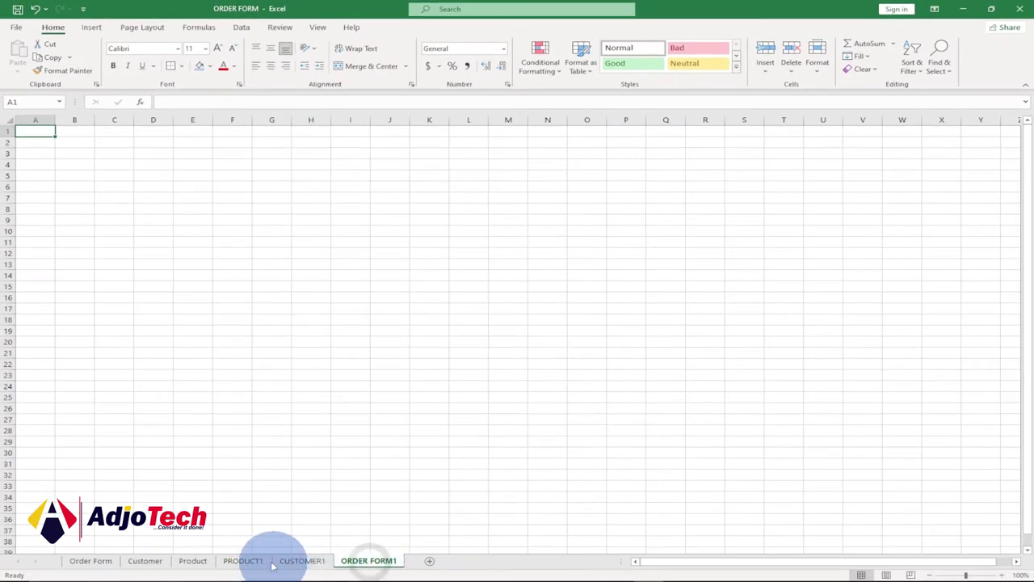
pyautogui.click(193, 561)
pyautogui.keyDown('ctrl'); pyautogui.click(92, 561); pyautogui.keyUp('ctrl')
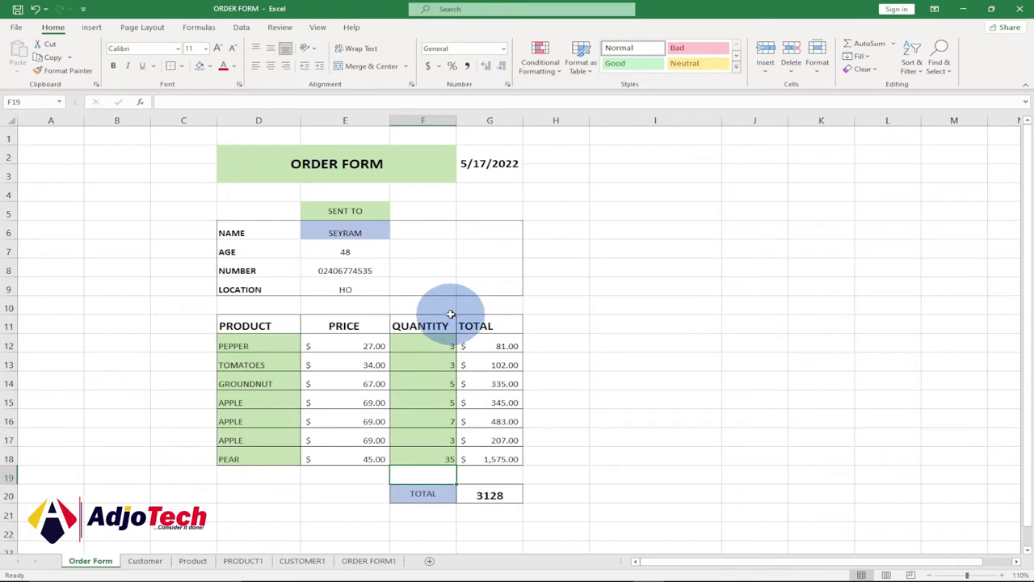
pyautogui.click(192, 557)
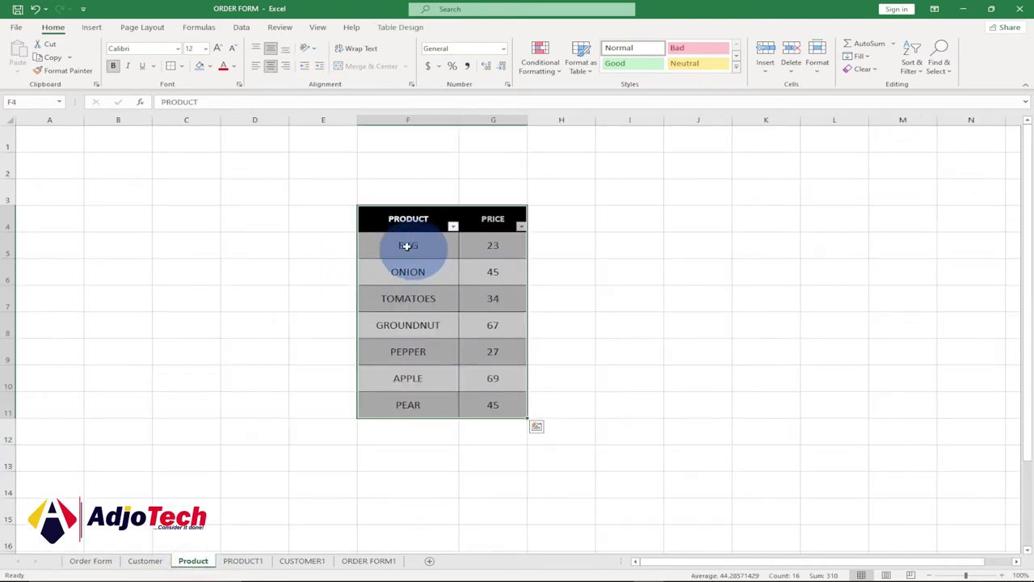
# - Copy the product and price table F4:G11 from the Product sheet and paste it as values at G7 on PRODUCT1
pyautogui.moveTo(385, 220); pyautogui.dragTo(497, 399)
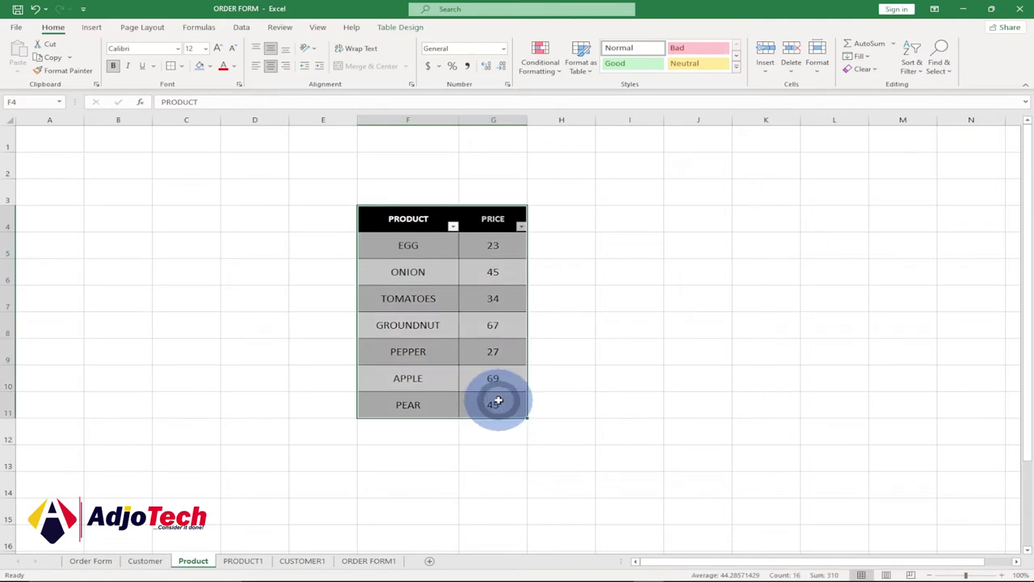
pyautogui.rightClick(495, 379)
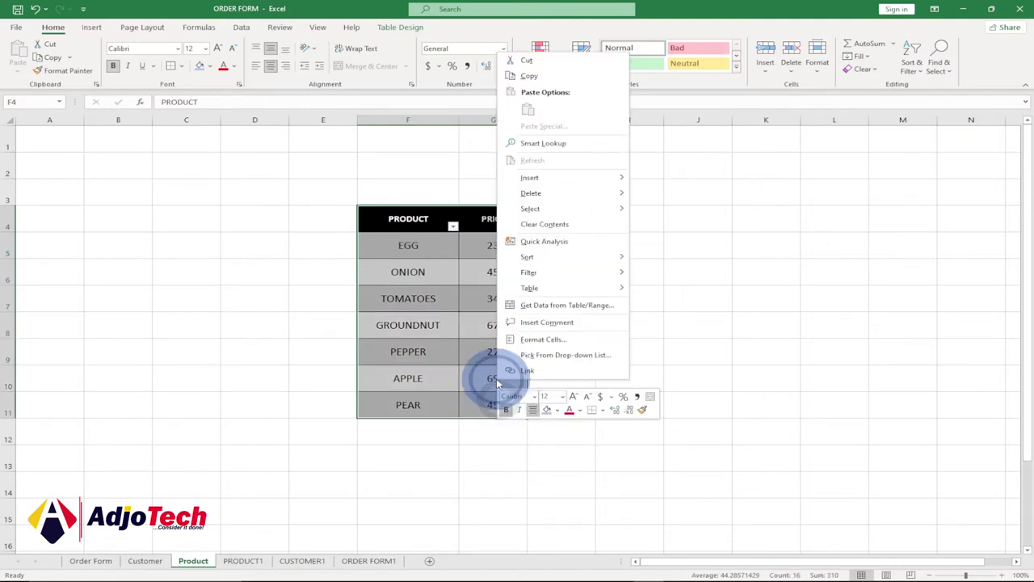
pyautogui.click(532, 77)
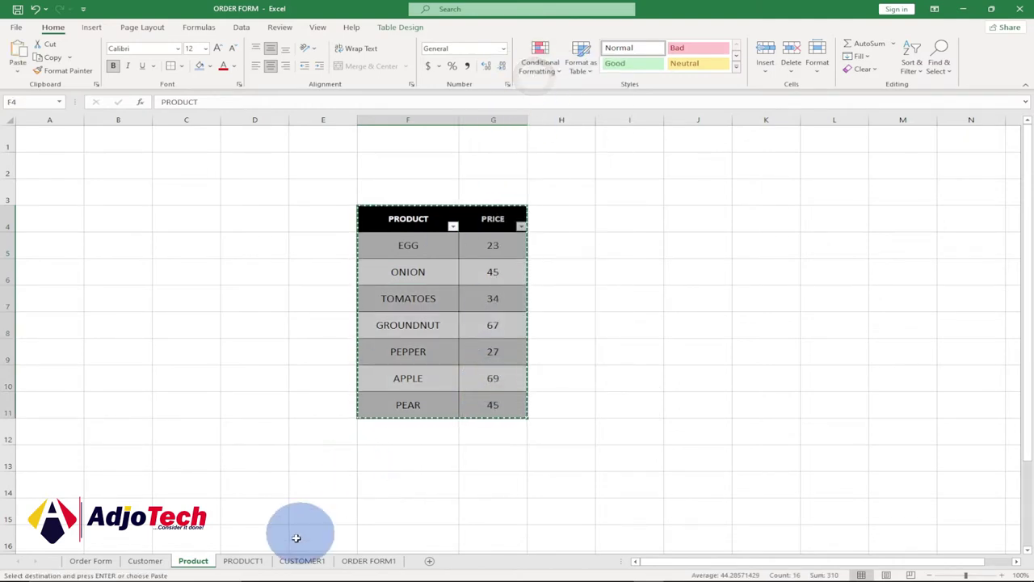
pyautogui.click(242, 561)
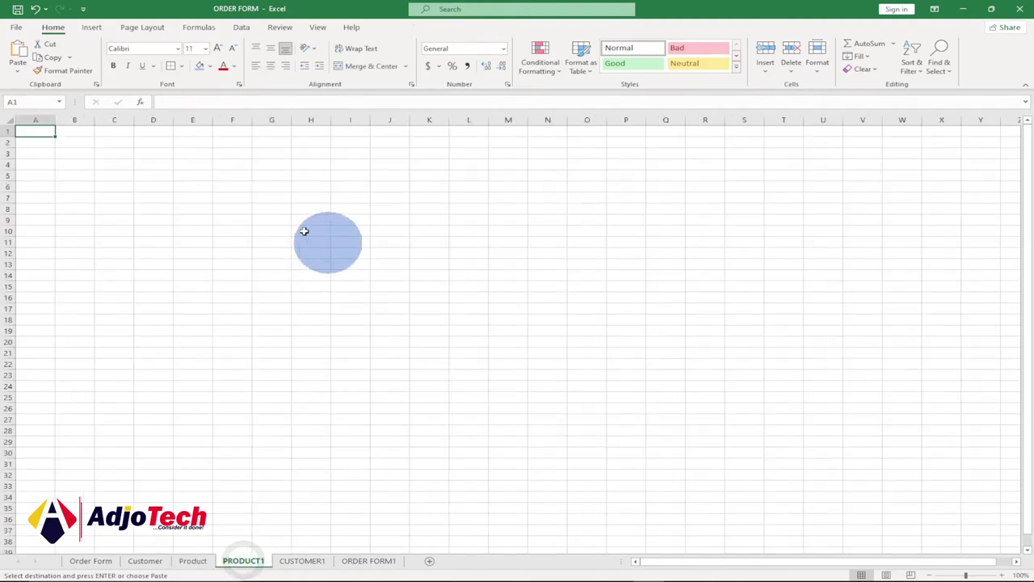
pyautogui.click(279, 199)
pyautogui.rightClick(280, 198)
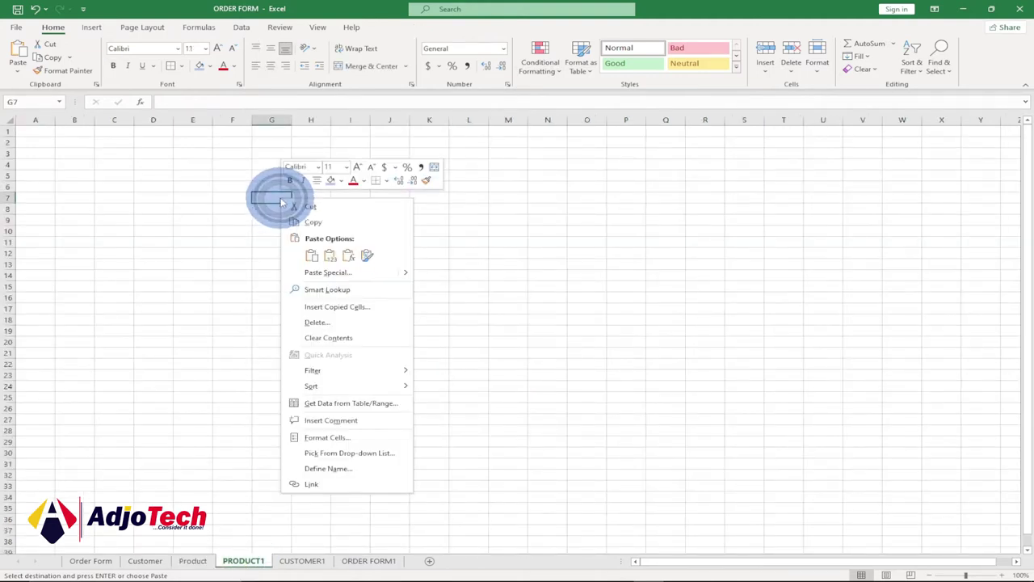
pyautogui.click(328, 254)
pyautogui.click(302, 199)
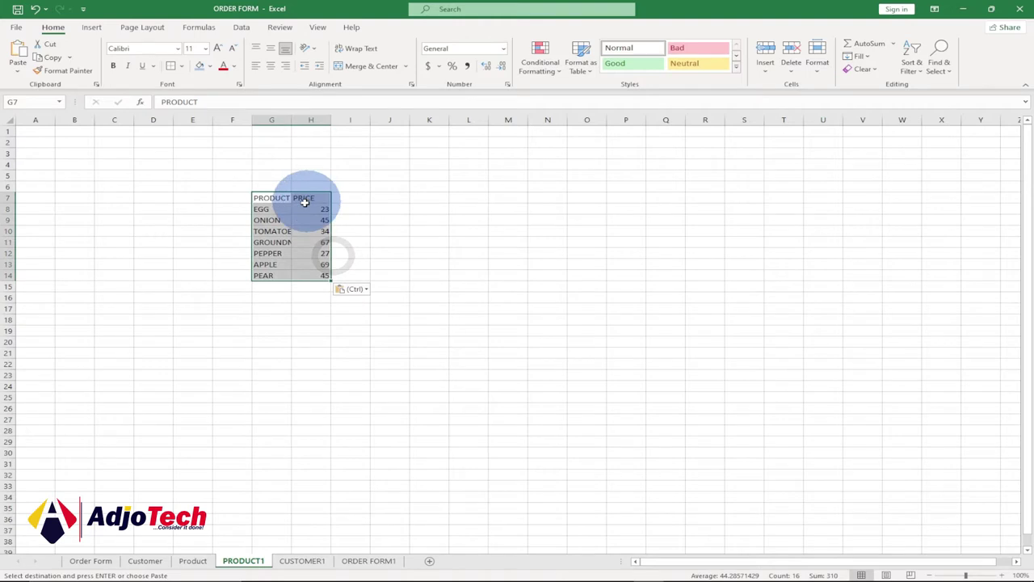
pyautogui.moveTo(273, 199); pyautogui.dragTo(320, 275)
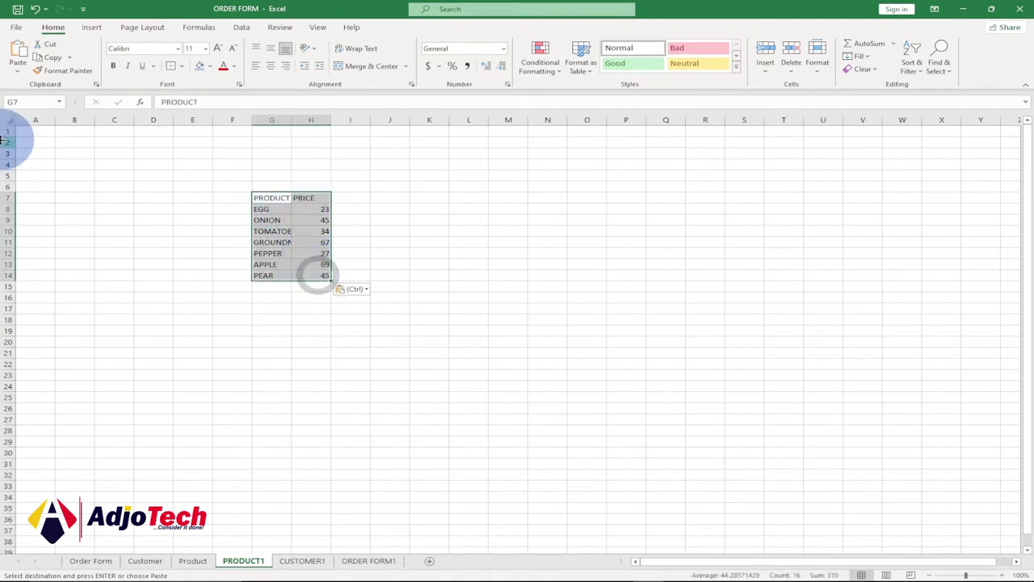
# - Increase the height of row 1 on PRODUCT1, and slightly widen all columns of the sheet
pyautogui.moveTo(10, 133); pyautogui.dragTo(10, 157)
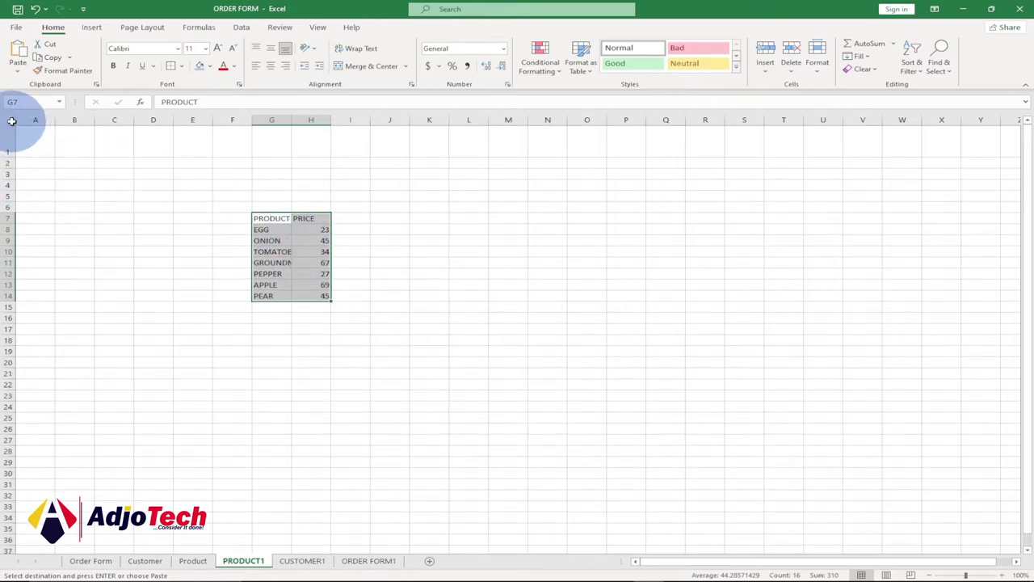
pyautogui.click(12, 121)
pyautogui.moveTo(292, 120); pyautogui.dragTo(367, 178)
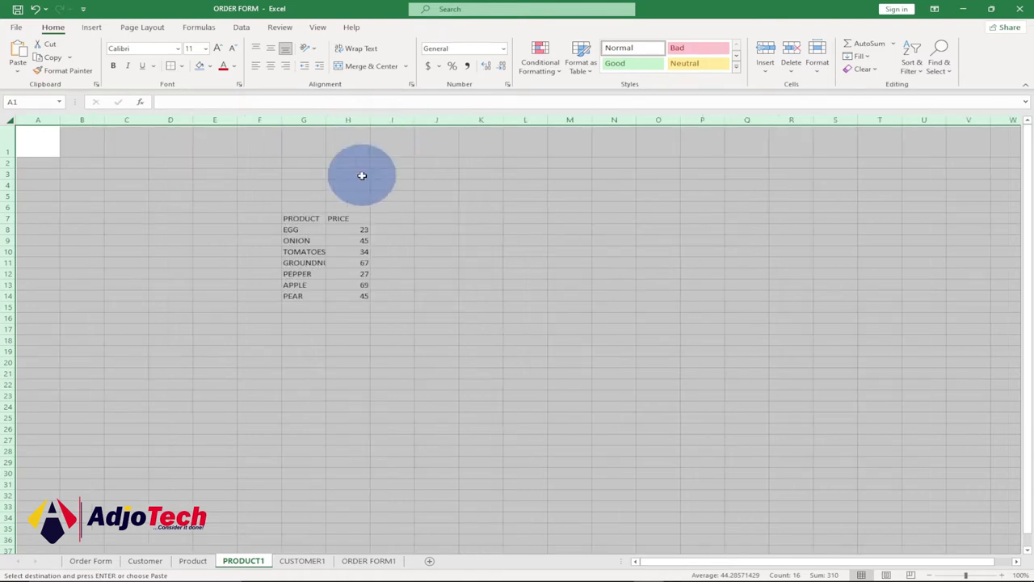
# - Format the product data G7:H14 as a table with headers, using the blue style from the first Medium row
pyautogui.click(334, 219)
pyautogui.click(298, 220)
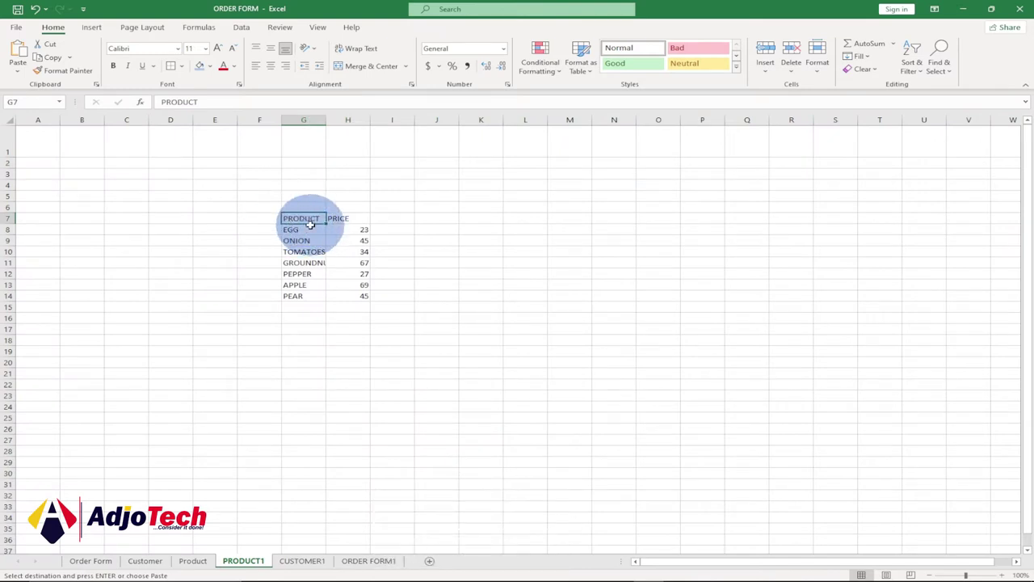
pyautogui.moveTo(303, 219)
pyautogui.mouseDown()
pyautogui.moveTo(323, 266)
pyautogui.moveTo(305, 217)
pyautogui.moveTo(322, 229)
pyautogui.moveTo(305, 219)
pyautogui.mouseUp()
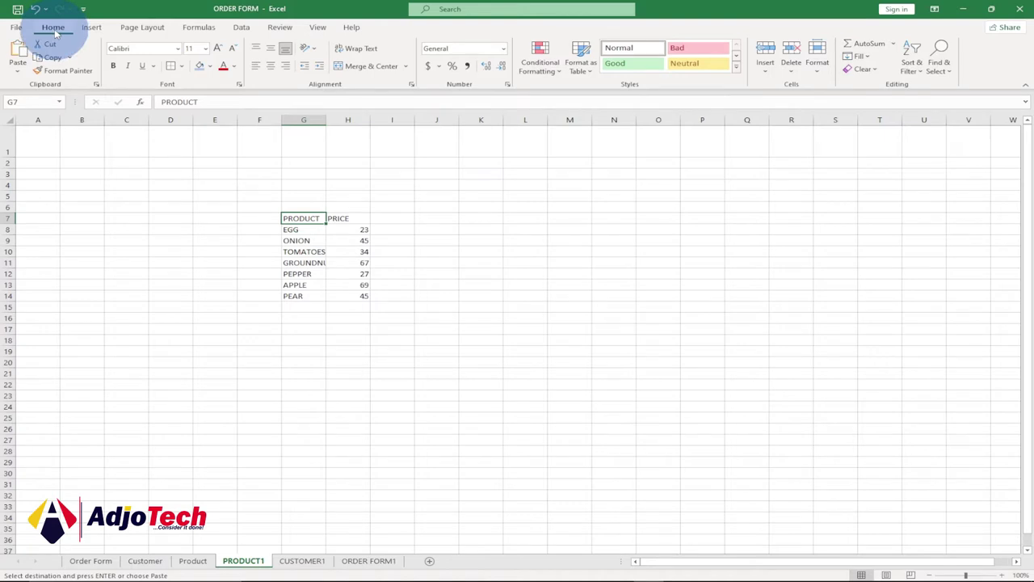
pyautogui.click(591, 72)
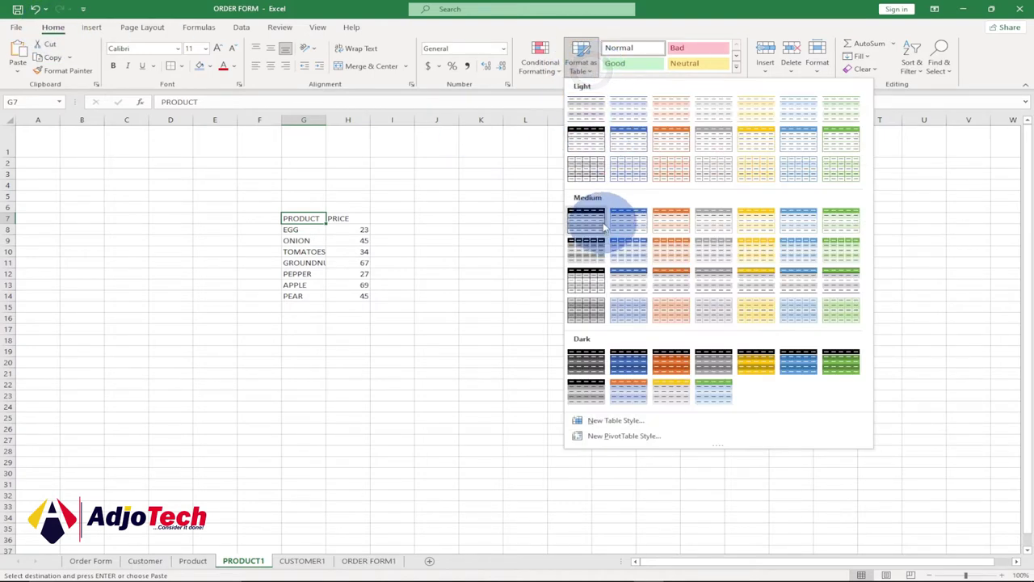
pyautogui.click(628, 217)
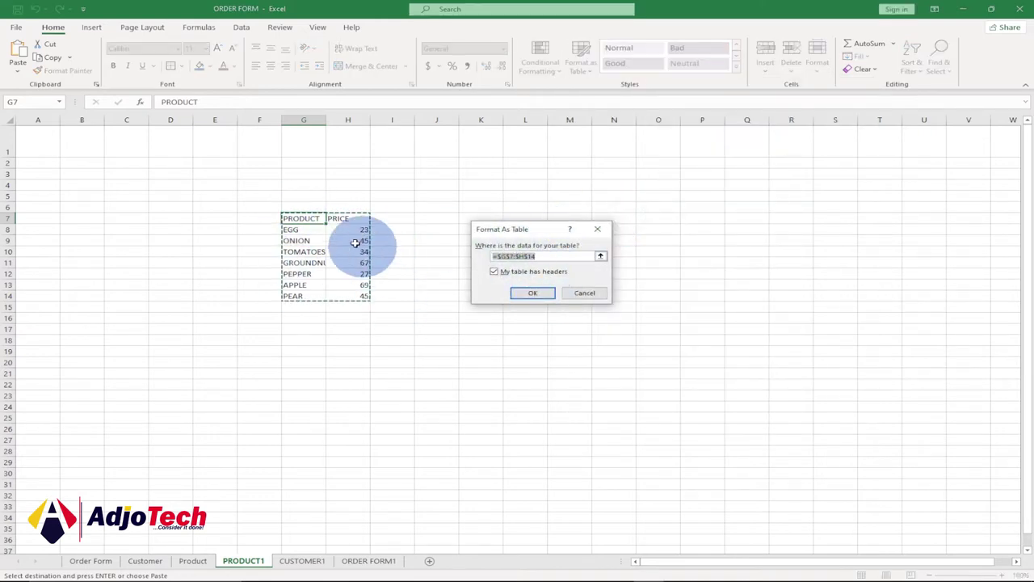
pyautogui.click(535, 293)
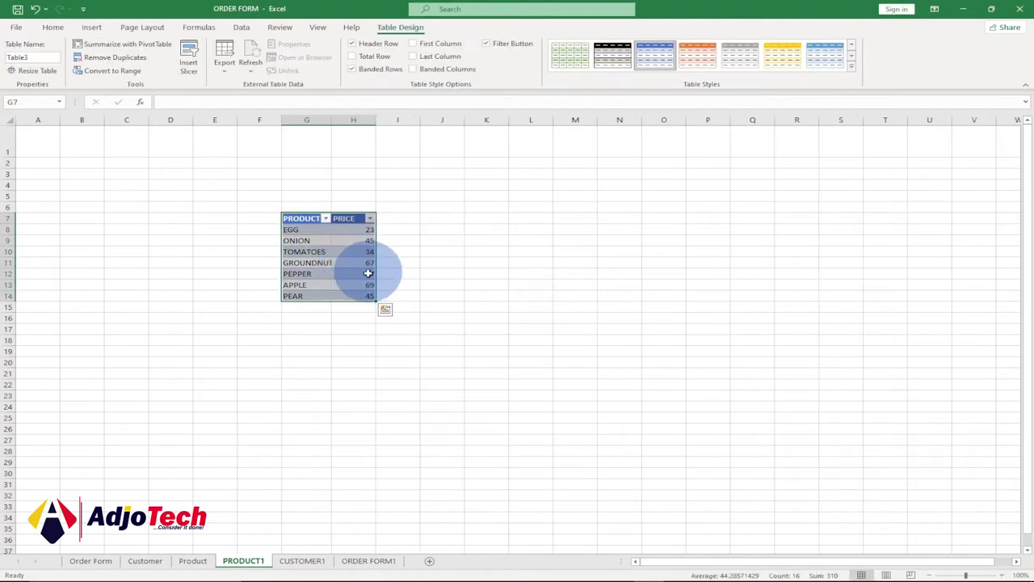
pyautogui.click(355, 285)
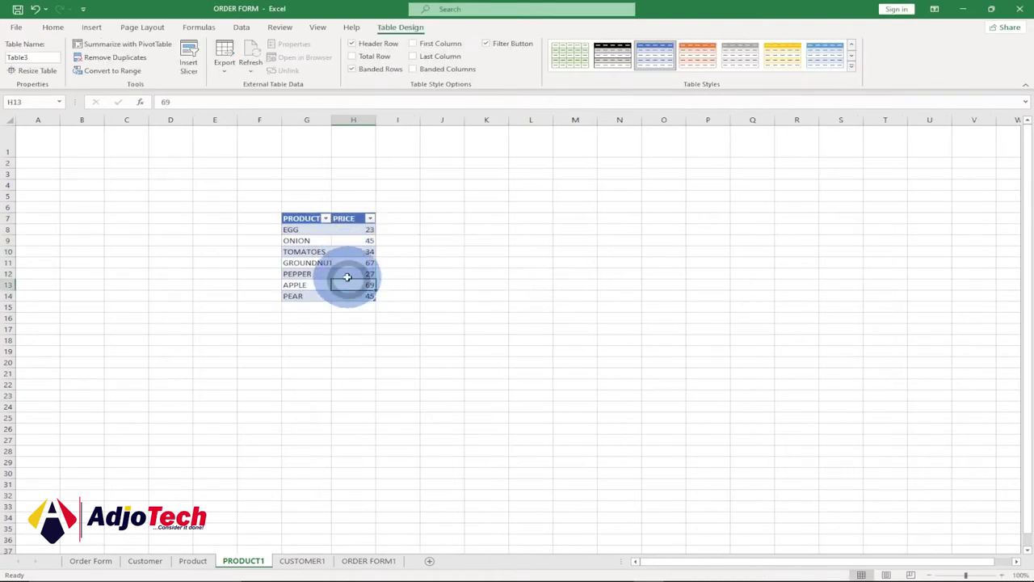
# - Widen the PRODUCT and PRICE columns, G and H, so the product names fit with extra room
pyautogui.click(321, 115)
pyautogui.moveTo(332, 120); pyautogui.dragTo(356, 234)
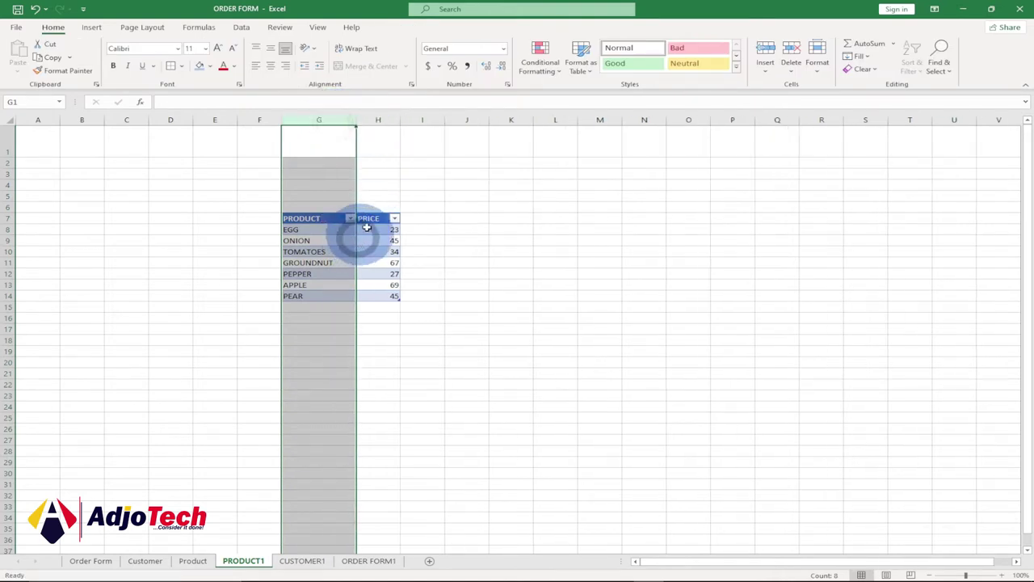
pyautogui.click(393, 117)
pyautogui.moveTo(399, 120); pyautogui.dragTo(421, 123)
pyautogui.click(363, 238)
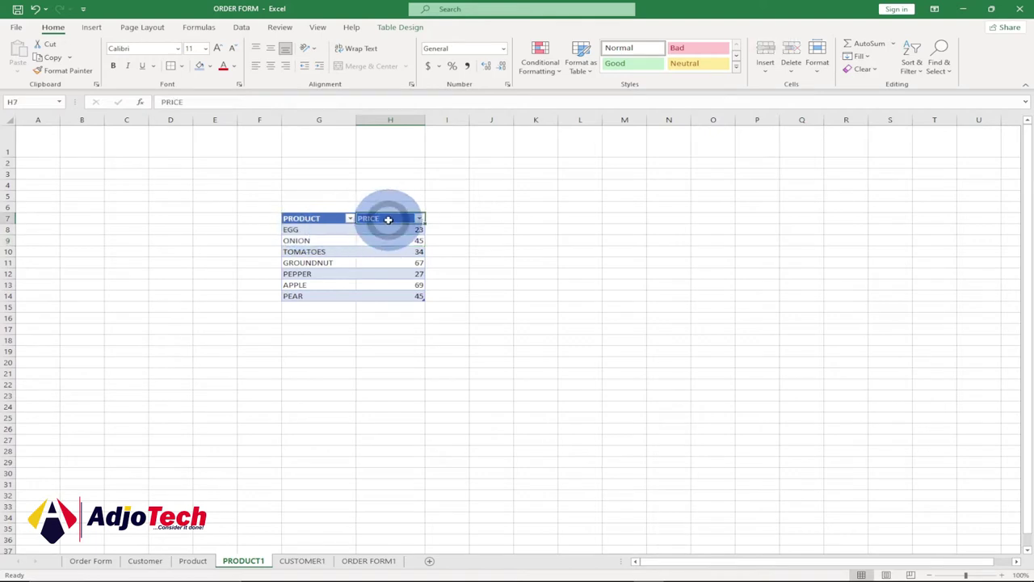
pyautogui.click(374, 261)
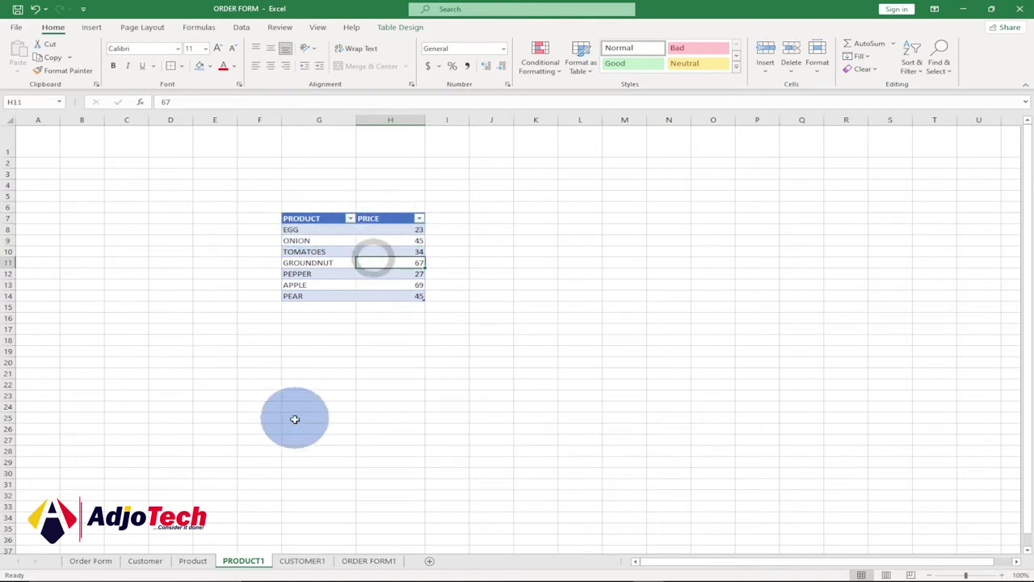
# - Copy the customer table D5:G12 with its headers from the Customer sheet and paste it as values at H8 on CUSTOMER1
pyautogui.click(314, 563)
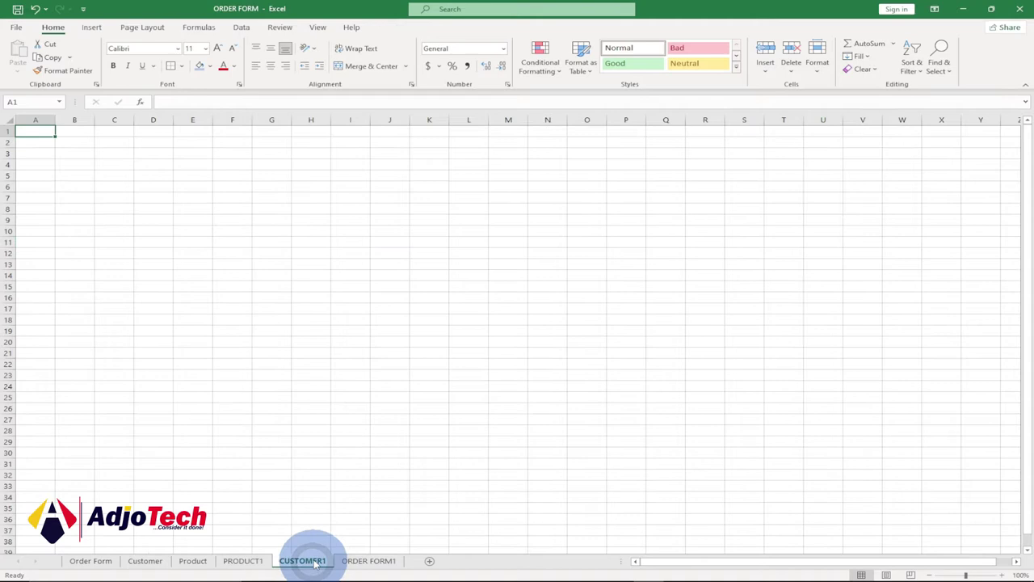
pyautogui.click(151, 563)
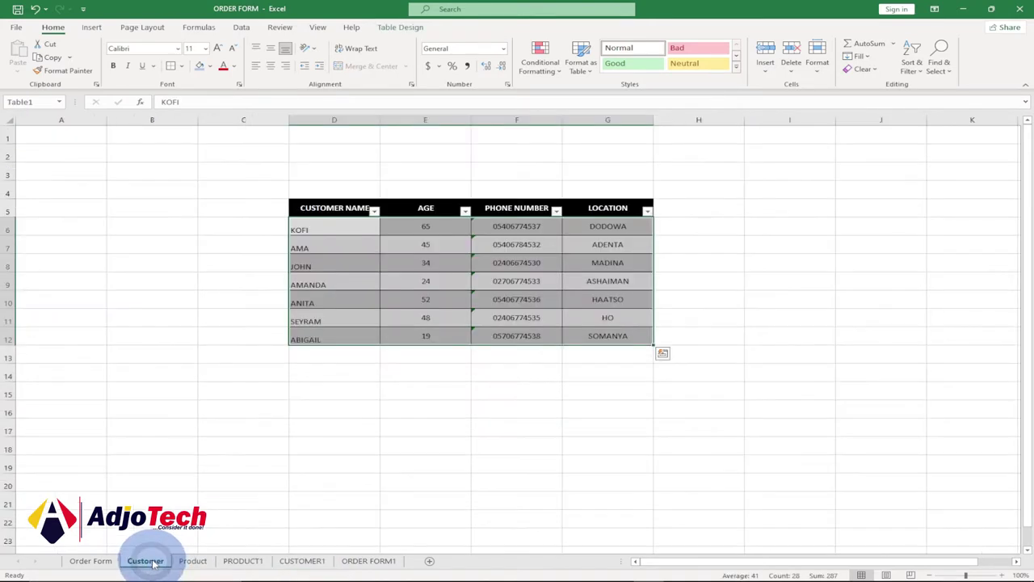
pyautogui.click(314, 205)
pyautogui.moveTo(427, 256); pyautogui.dragTo(606, 333)
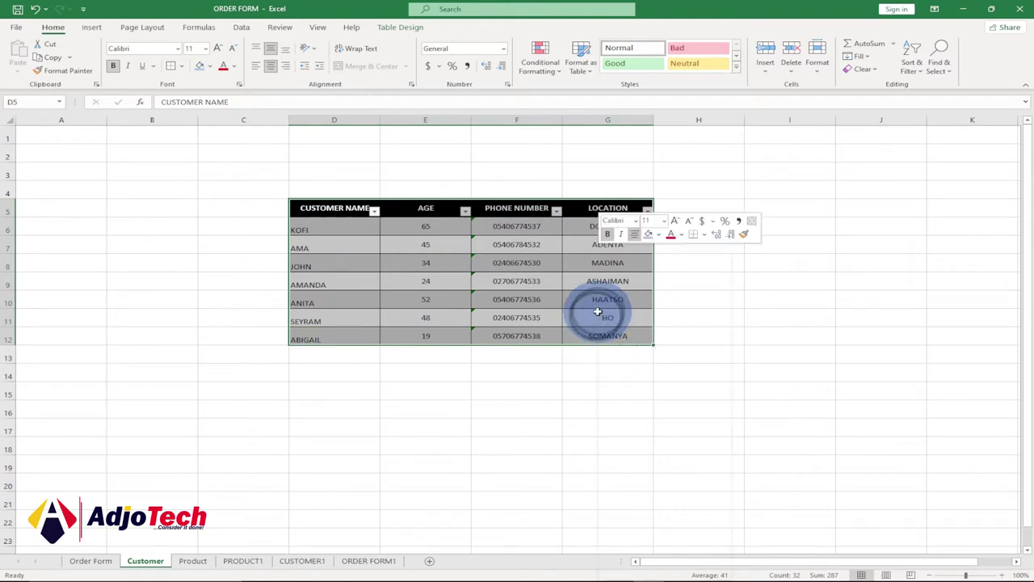
pyautogui.rightClick(596, 313)
pyautogui.click(629, 275)
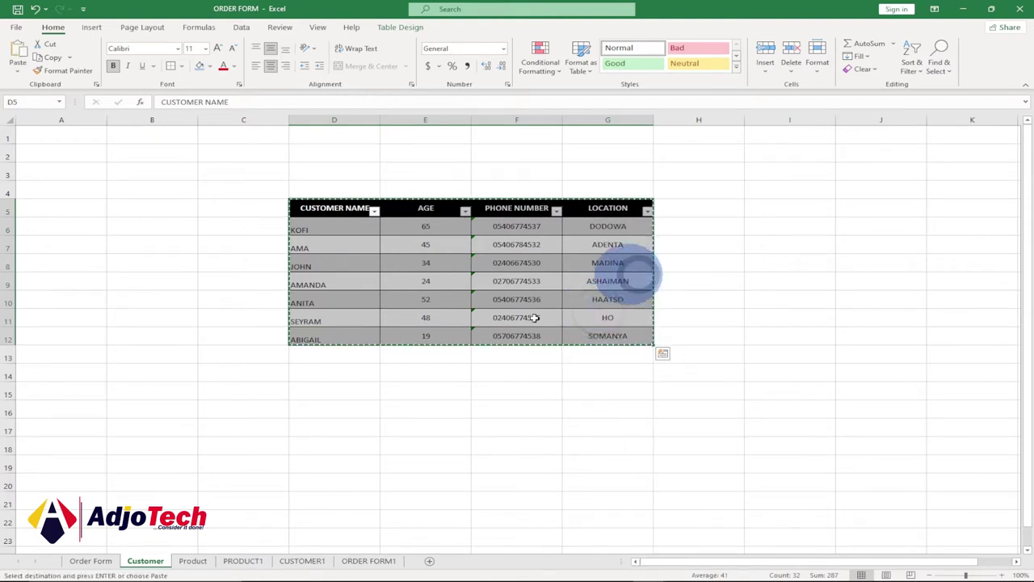
pyautogui.click(302, 561)
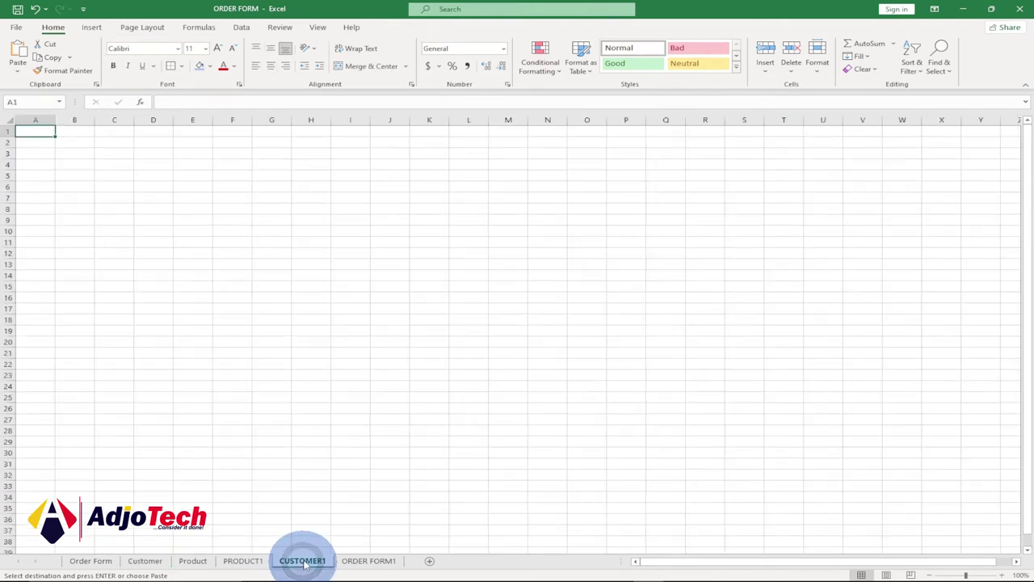
pyautogui.rightClick(310, 209)
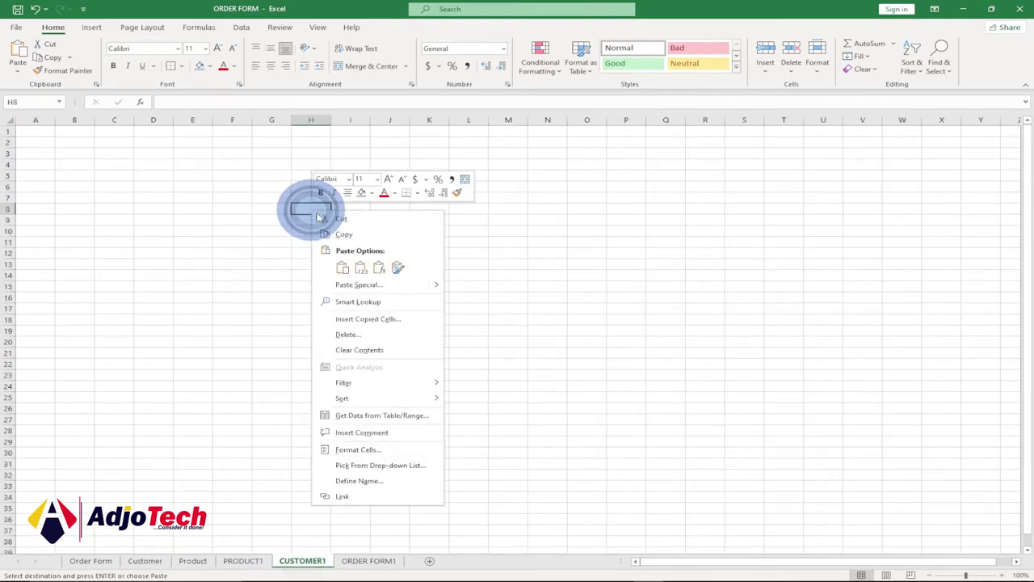
pyautogui.click(358, 264)
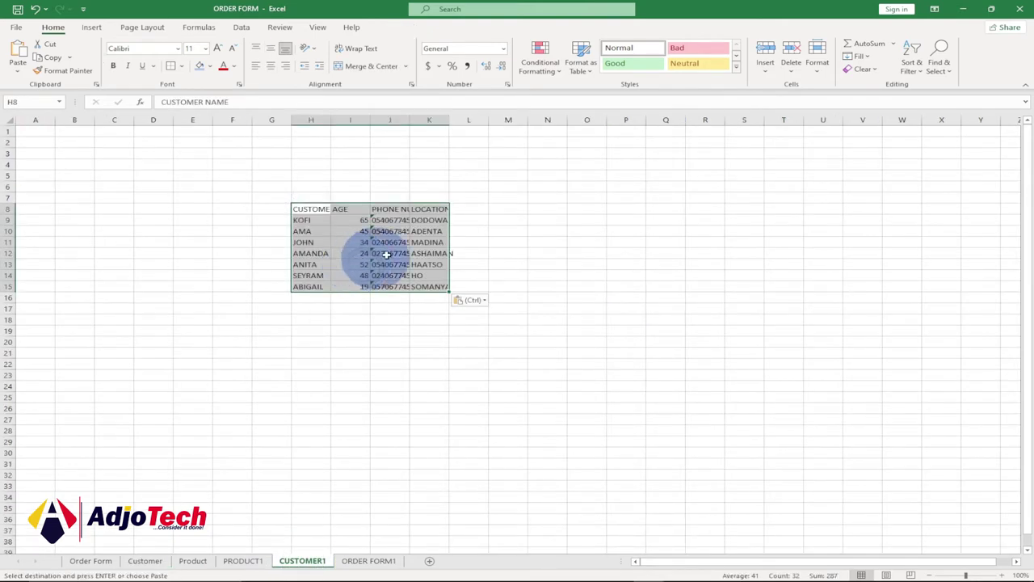
# - Widen the CUSTOMER NAME, LOCATION and PHONE NUMBER columns on CUSTOMER1 so their contents fit
pyautogui.click(319, 120)
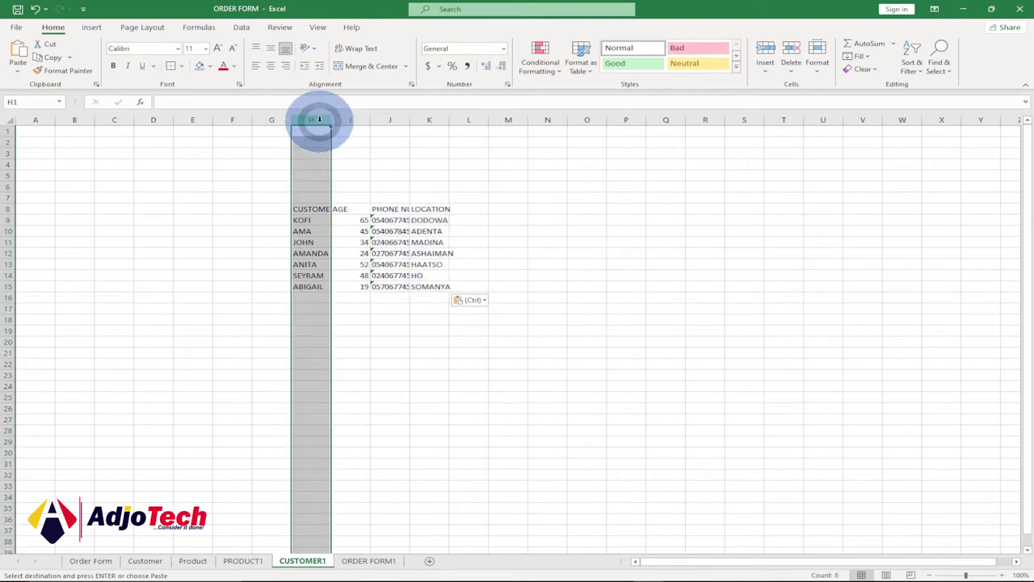
pyautogui.moveTo(332, 123); pyautogui.dragTo(367, 120)
pyautogui.click(451, 121)
pyautogui.moveTo(484, 122); pyautogui.dragTo(543, 128)
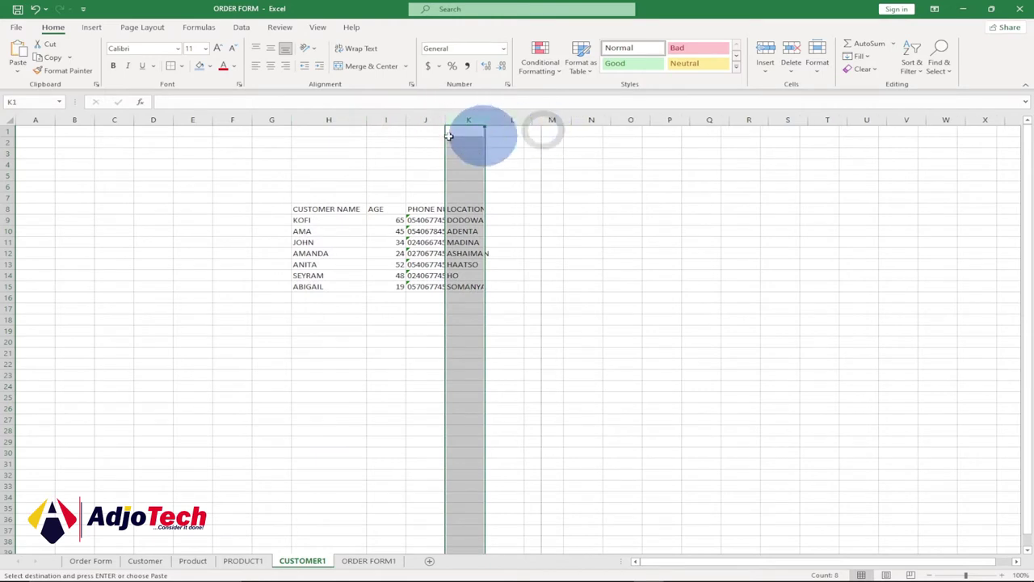
pyautogui.click(428, 120)
pyautogui.moveTo(444, 123); pyautogui.dragTo(497, 123)
pyautogui.click(450, 231)
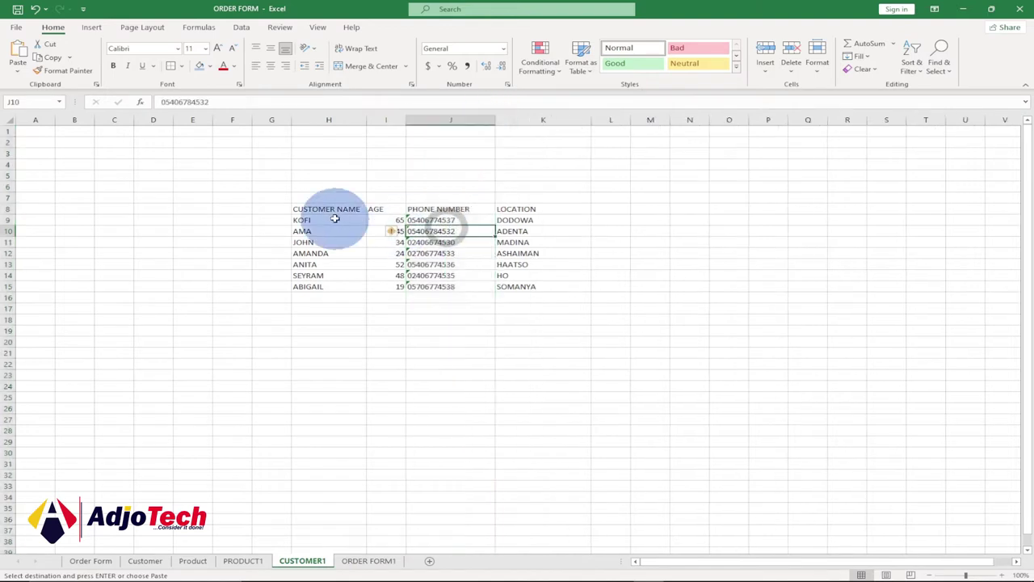
# - Format the customer data H8:K15 as a table with headers, using the black style from the second Medium row
pyautogui.click(323, 208)
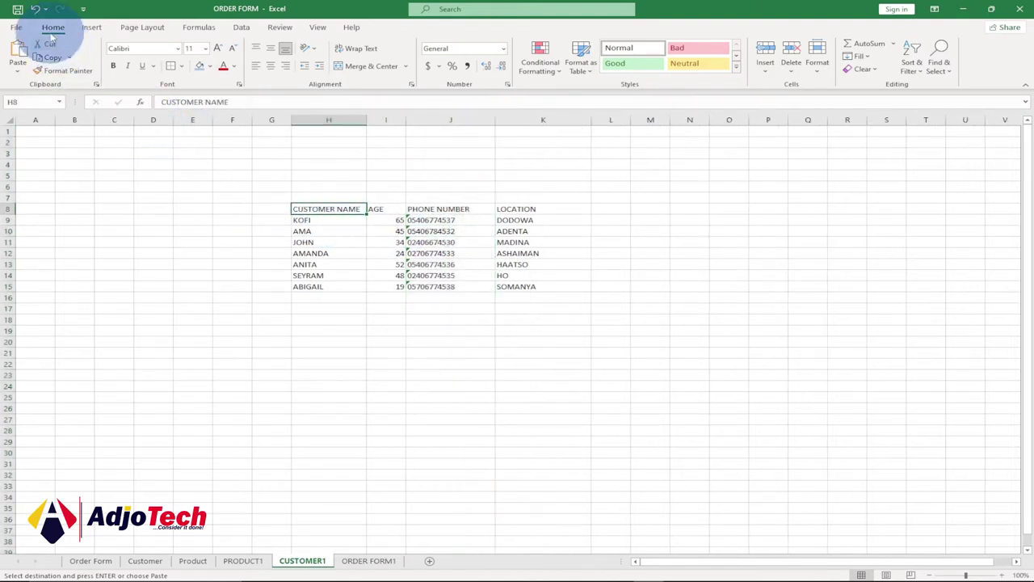
pyautogui.click(590, 71)
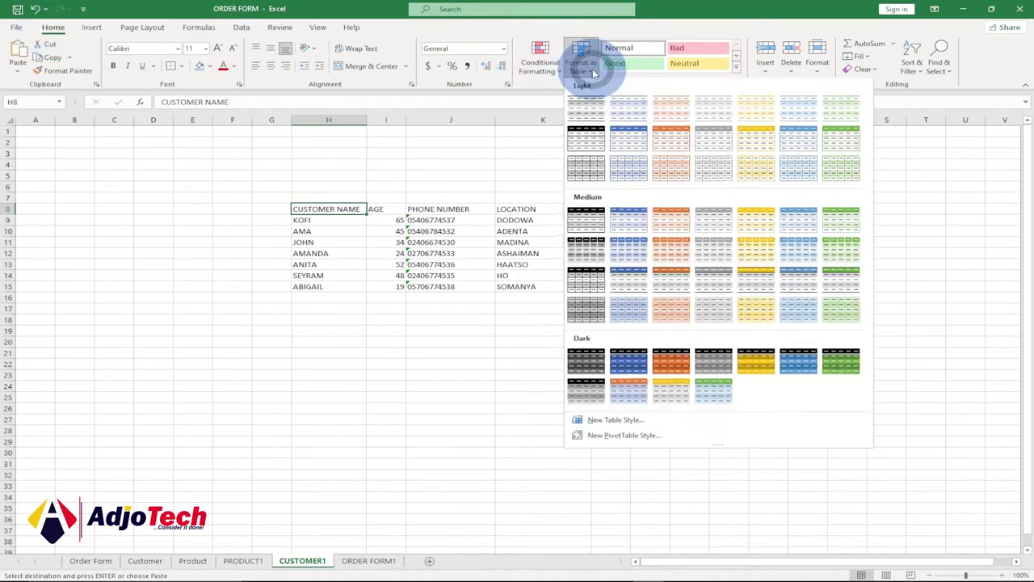
pyautogui.click(590, 253)
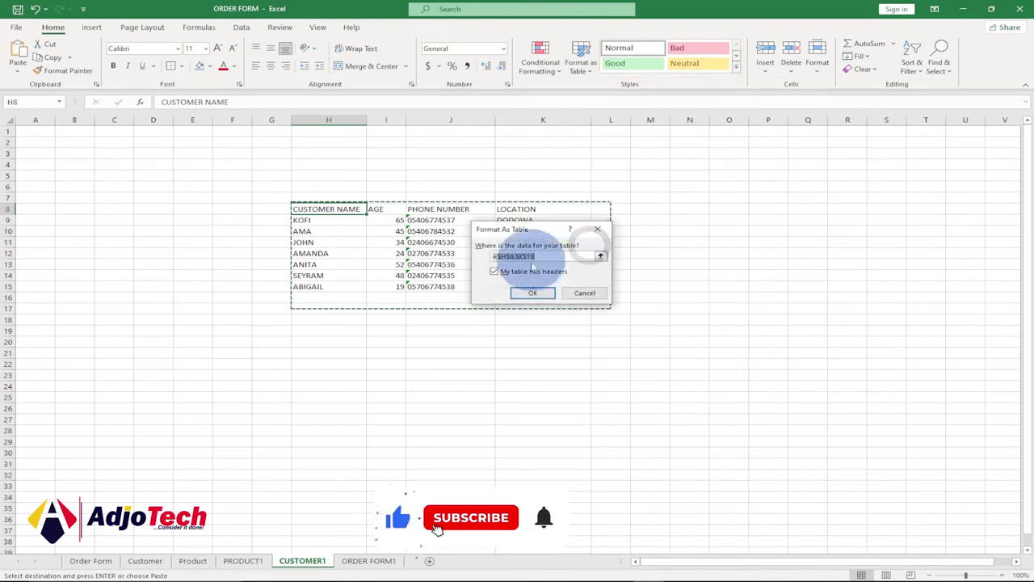
pyautogui.click(532, 291)
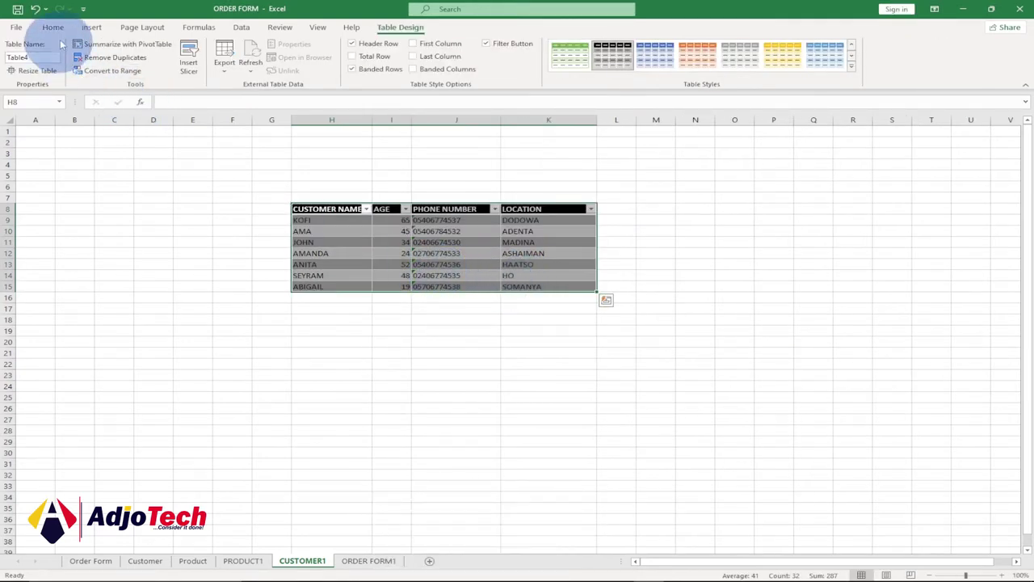
# - Set the font size of the whole customer table on CUSTOMER1 to 14
pyautogui.click(53, 28)
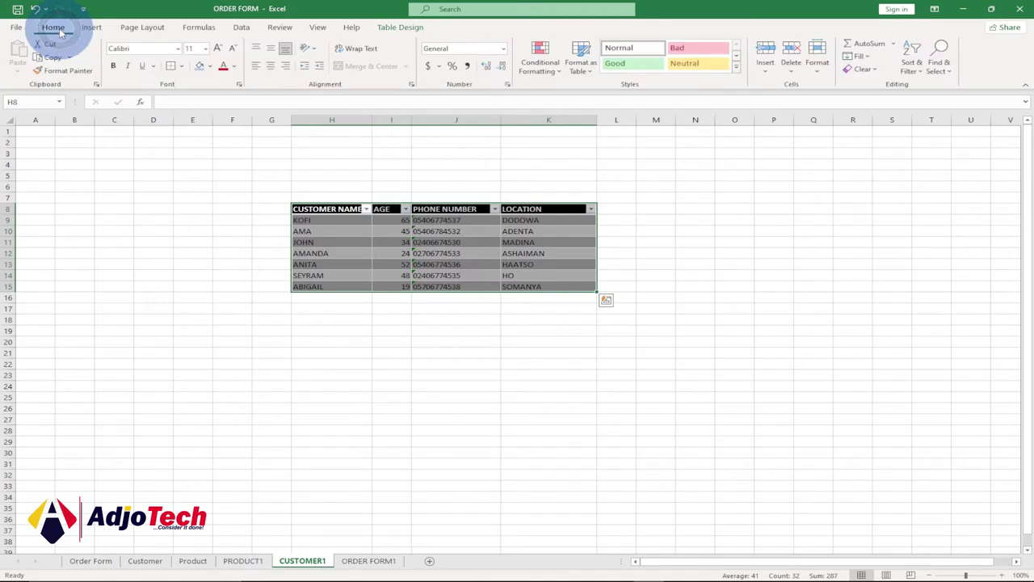
pyautogui.click(206, 48)
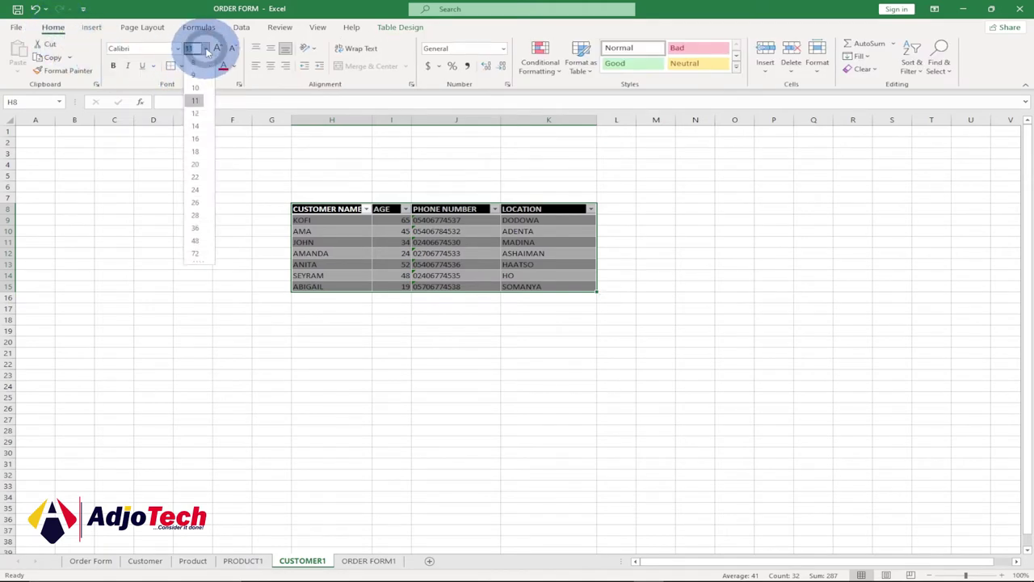
pyautogui.click(196, 126)
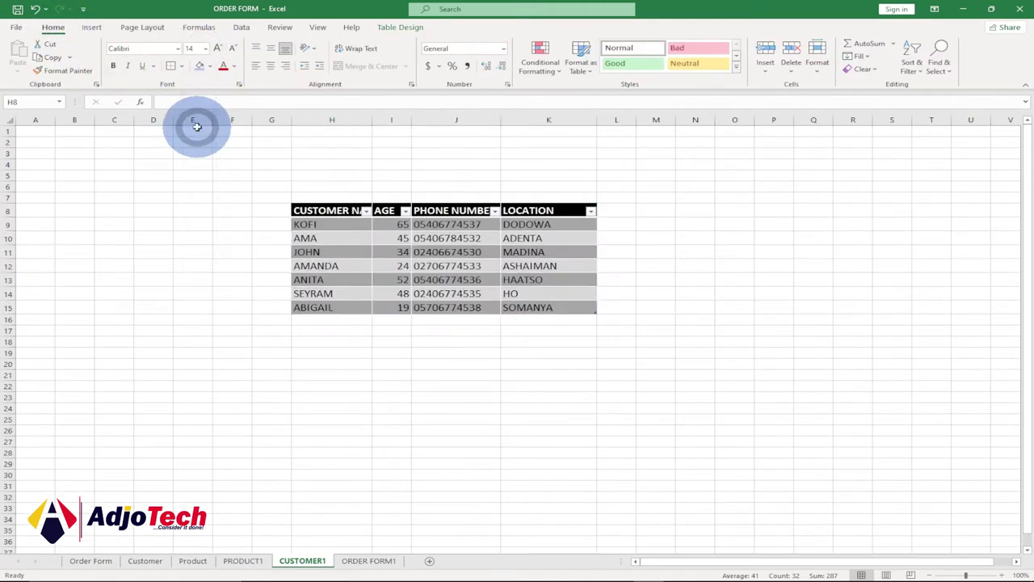
# - Widen the CUSTOMER NAME, AGE and PHONE NUMBER columns on CUSTOMER1 to suit the larger text
pyautogui.click(347, 119)
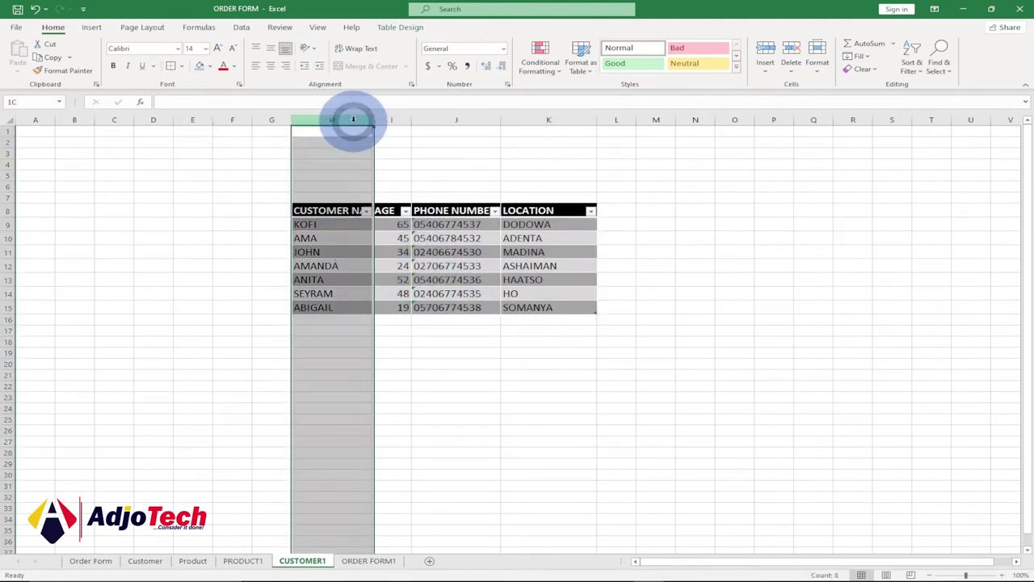
pyautogui.moveTo(373, 121); pyautogui.dragTo(449, 121)
pyautogui.click(418, 120)
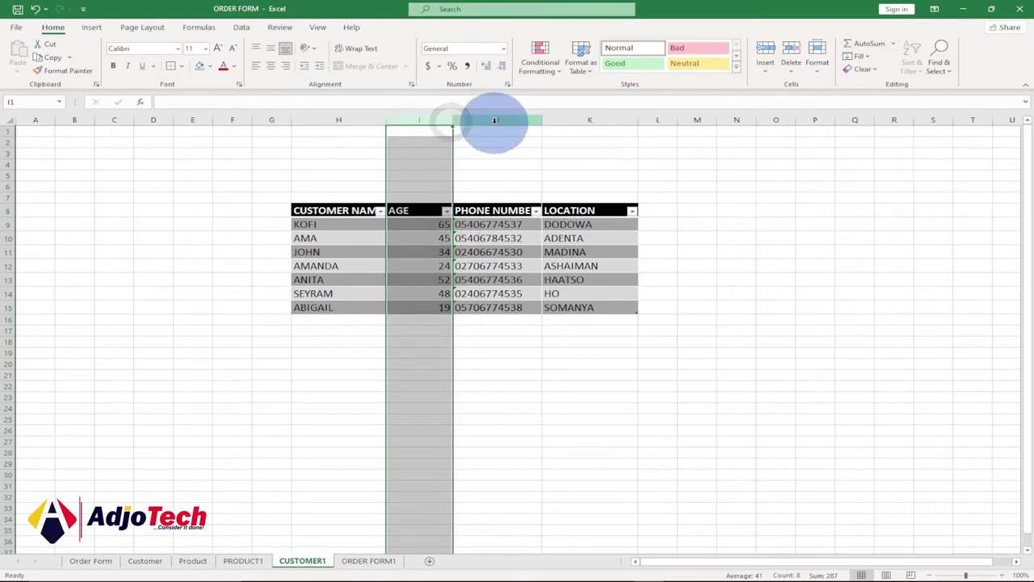
pyautogui.click(492, 119)
pyautogui.moveTo(533, 117); pyautogui.dragTo(554, 121)
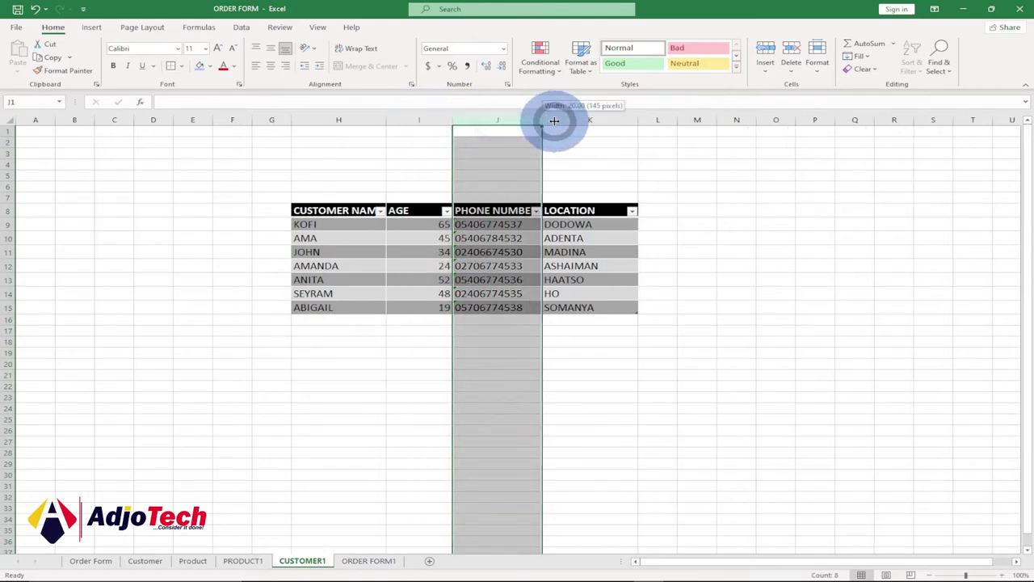
pyautogui.click(437, 239)
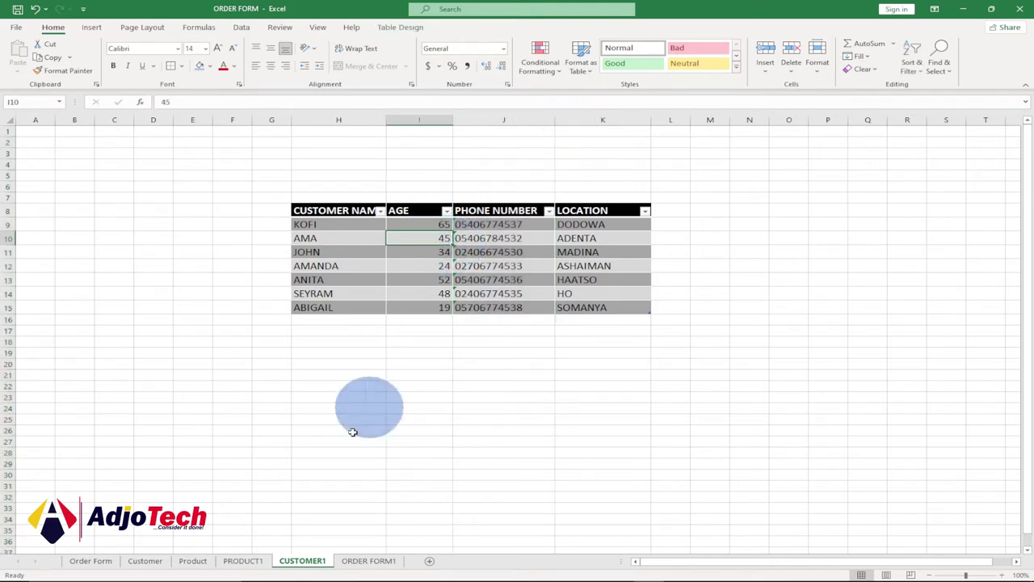
# - Set the font size of the product data G8:H14 on PRODUCT1 to 16
pyautogui.click(246, 561)
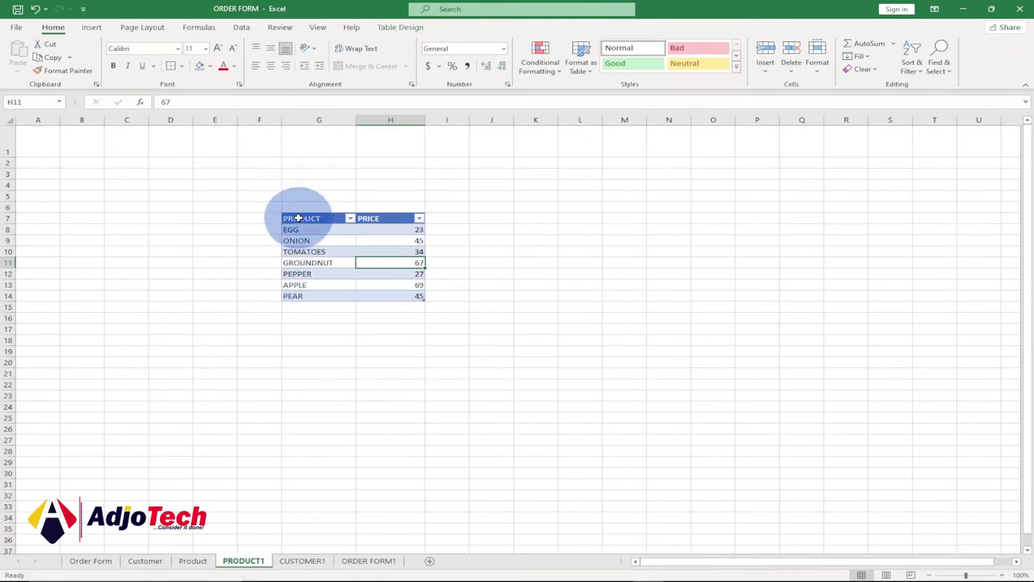
pyautogui.moveTo(332, 231); pyautogui.dragTo(400, 296)
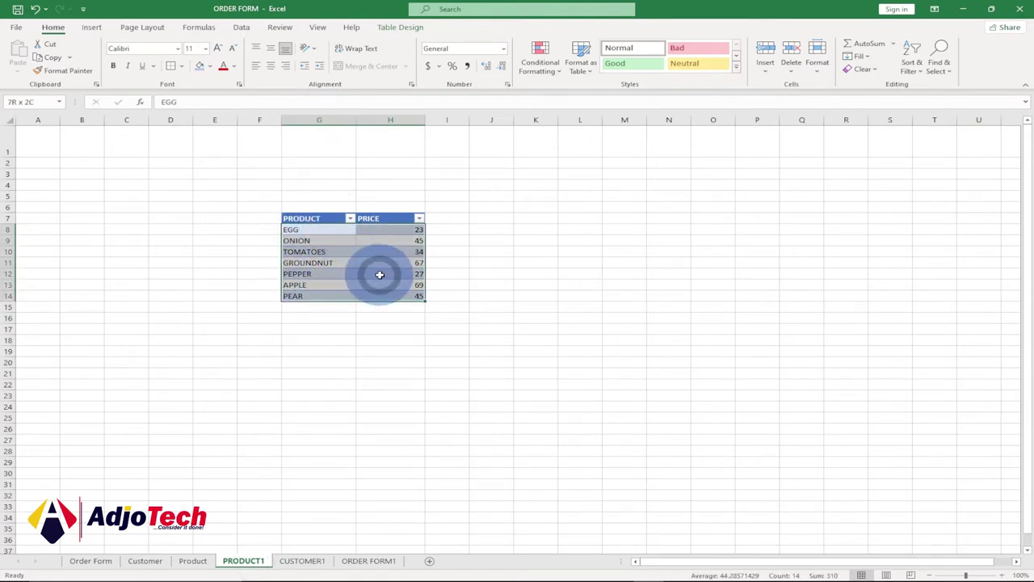
pyautogui.click(206, 50)
pyautogui.click(195, 138)
pyautogui.click(326, 231)
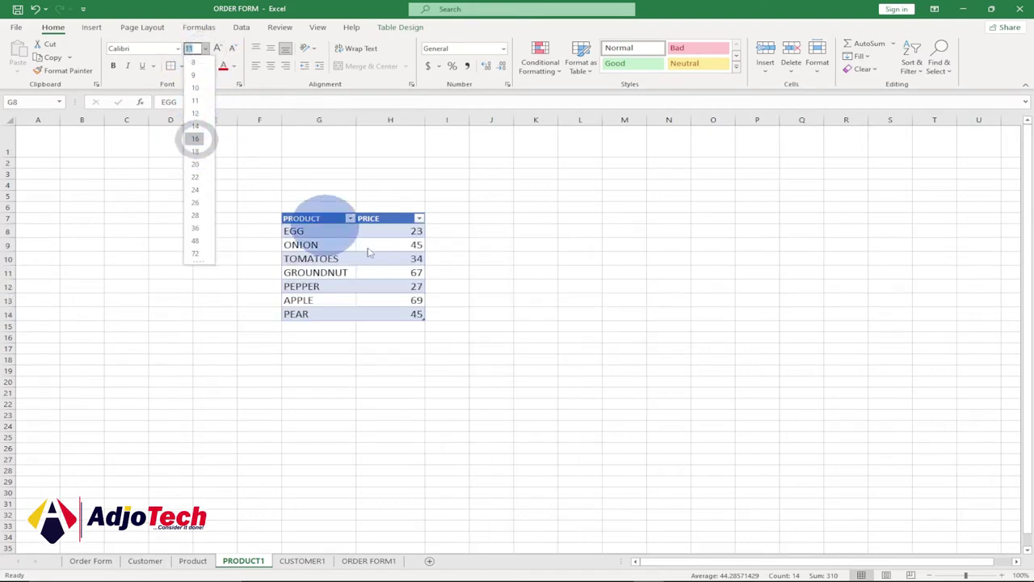
pyautogui.click(394, 294)
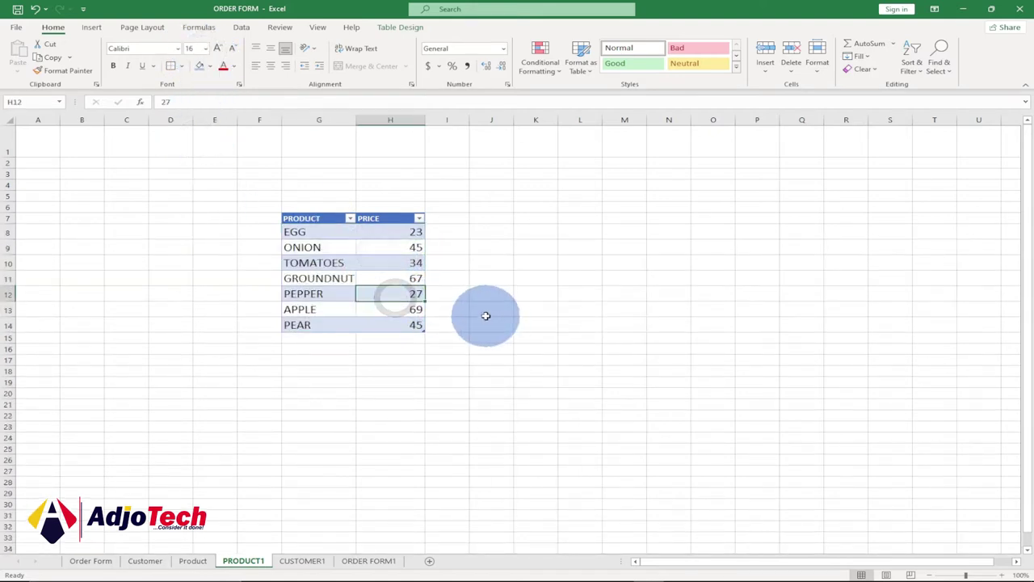
# - Define the name CUSTOMER1LIST for the customer names H9:H15 on CUSTOMER1
pyautogui.click(302, 561)
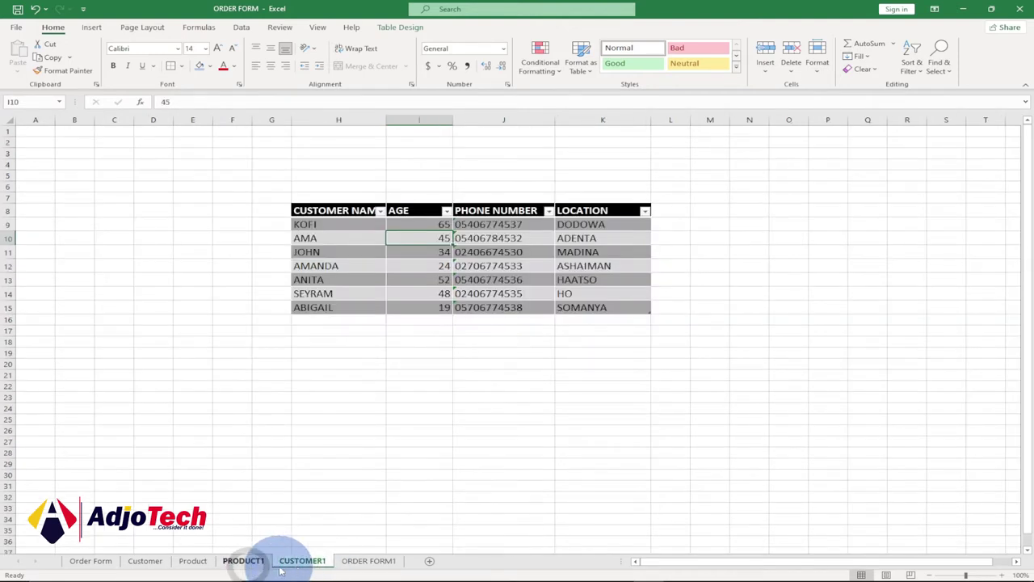
pyautogui.click(244, 561)
pyautogui.click(304, 561)
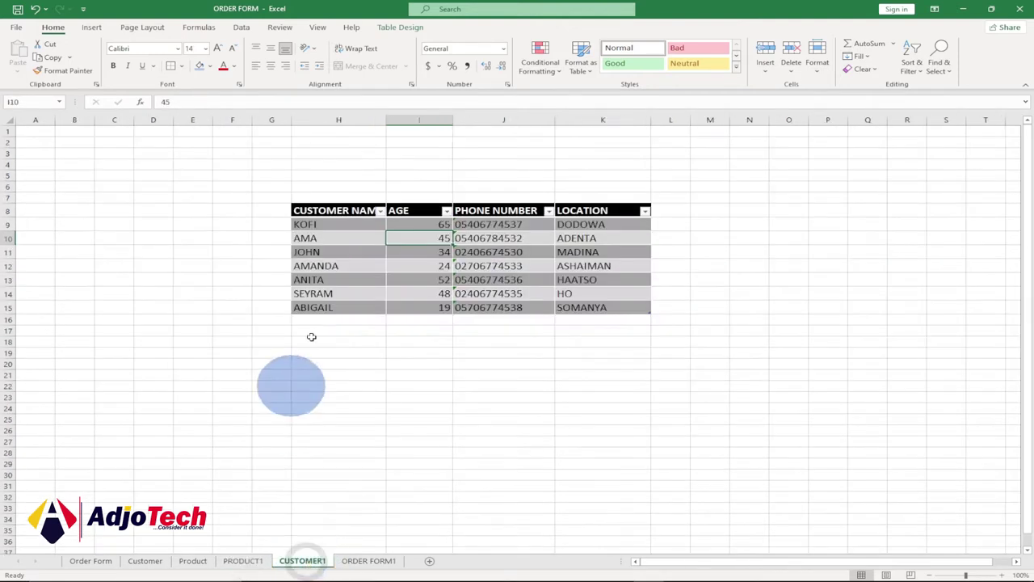
pyautogui.click(343, 223)
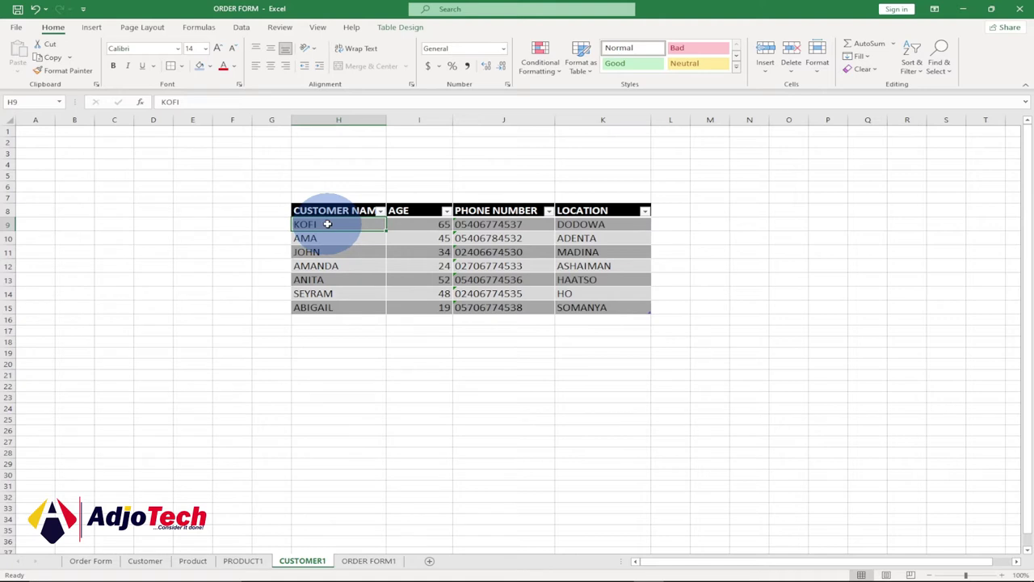
pyautogui.moveTo(327, 224); pyautogui.dragTo(325, 303)
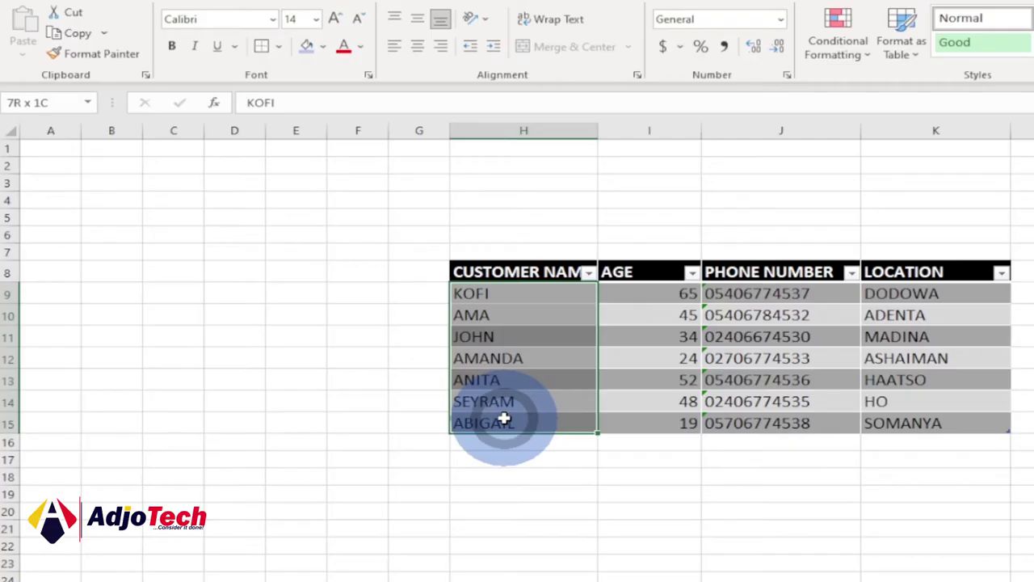
pyautogui.click(12, 102)
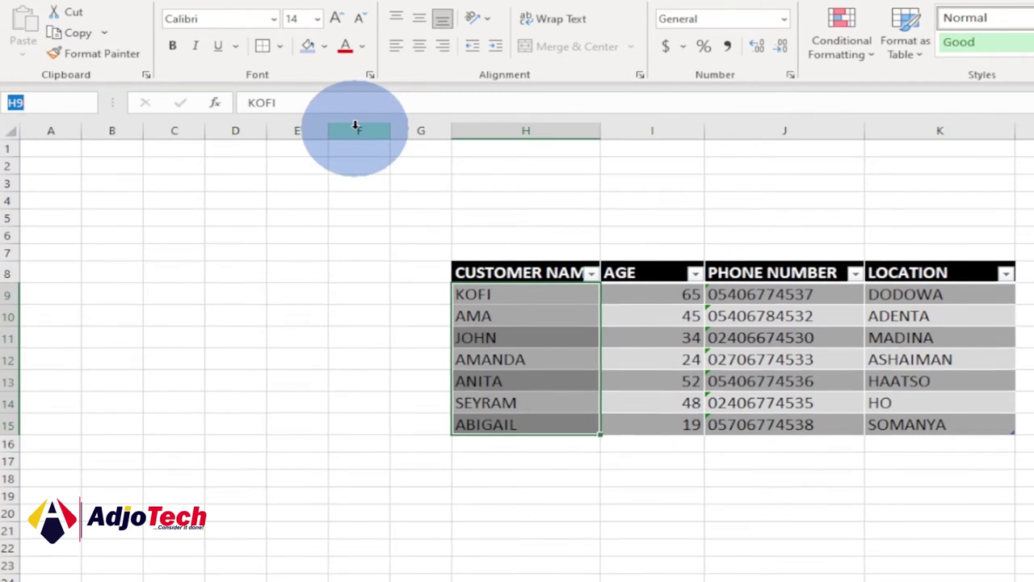
pyautogui.write('CUSTOMER')
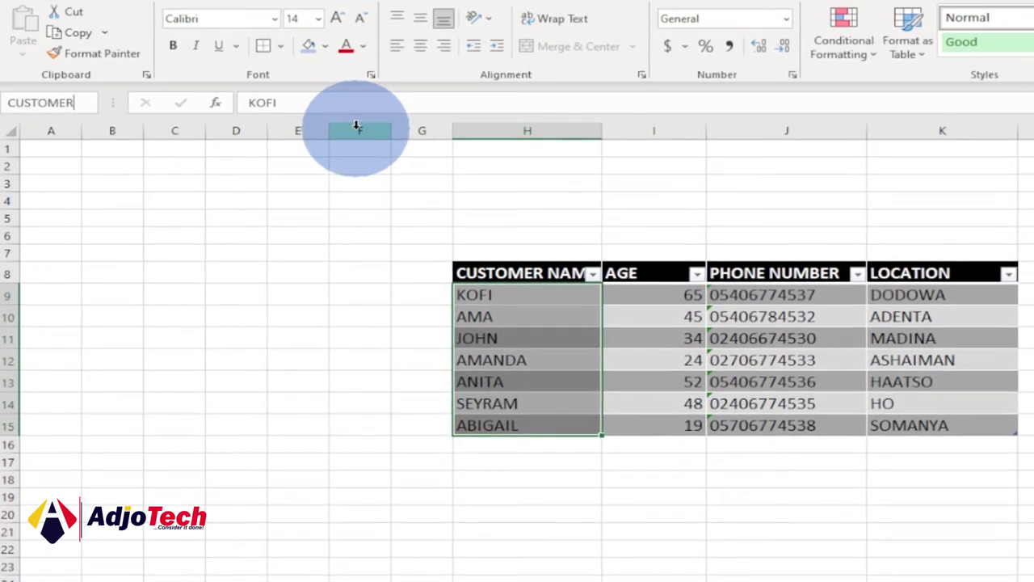
pyautogui.write('LIST')
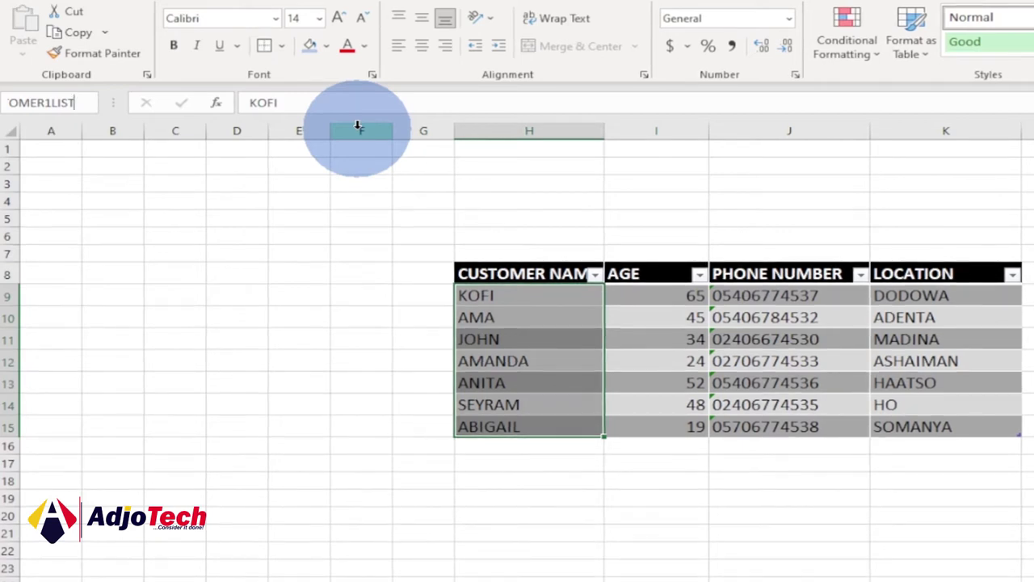
pyautogui.press('Return')
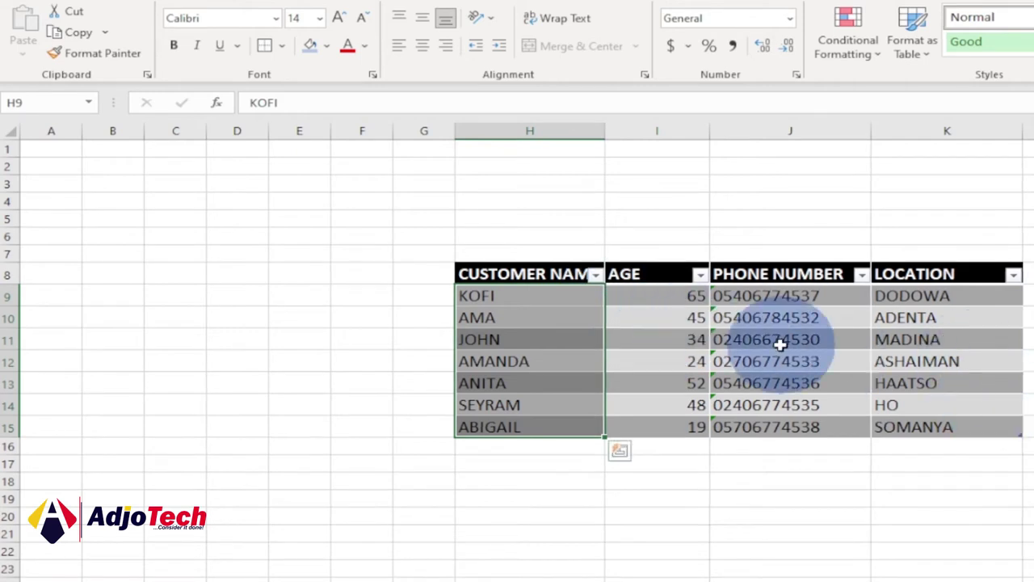
# - Define a name for the full customer data H9:K15 on CUSTOMER1 and check the list of defined names
pyautogui.moveTo(506, 289); pyautogui.dragTo(943, 421)
pyautogui.click(54, 103)
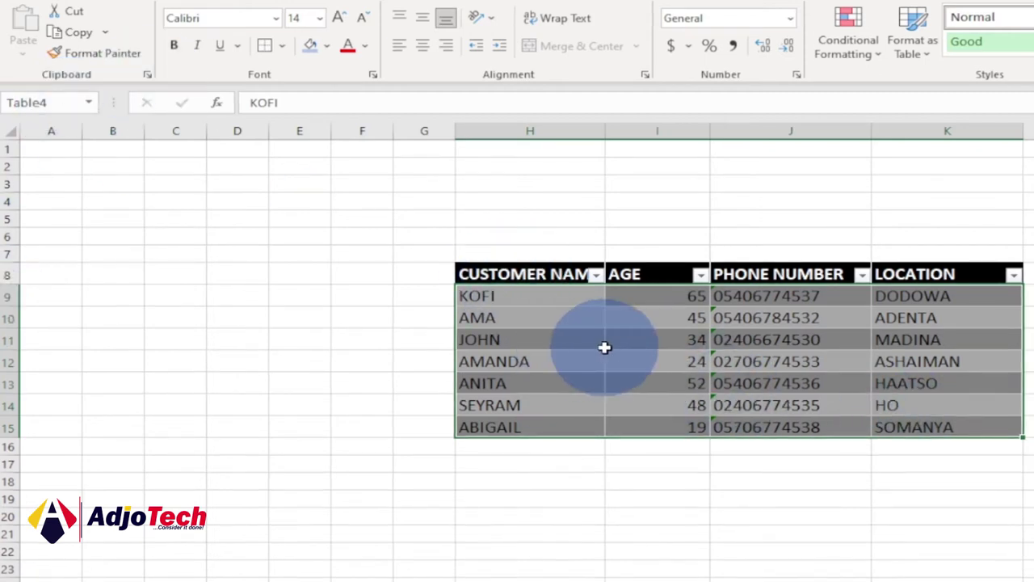
pyautogui.click(89, 103)
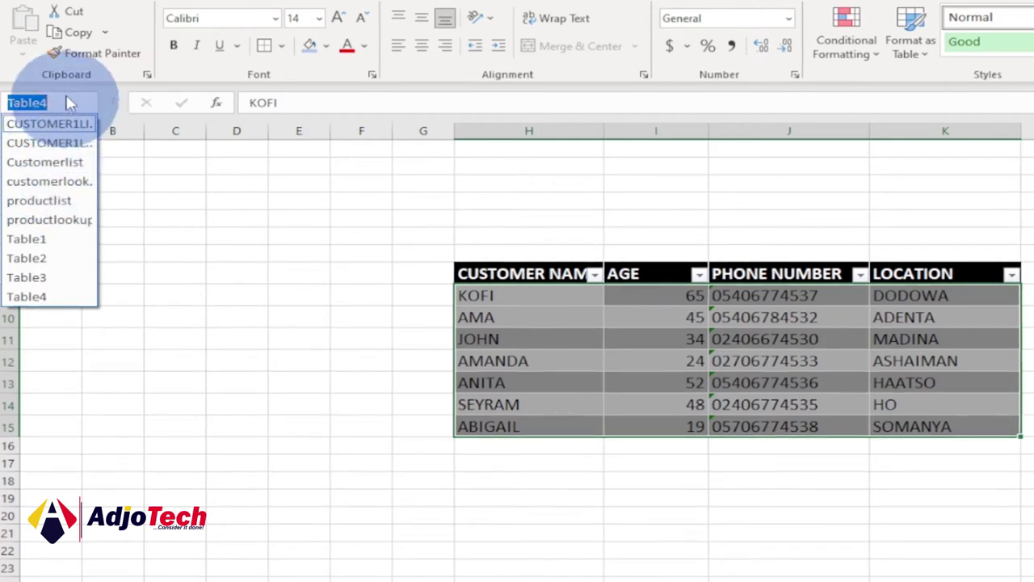
pyautogui.press('Escape')
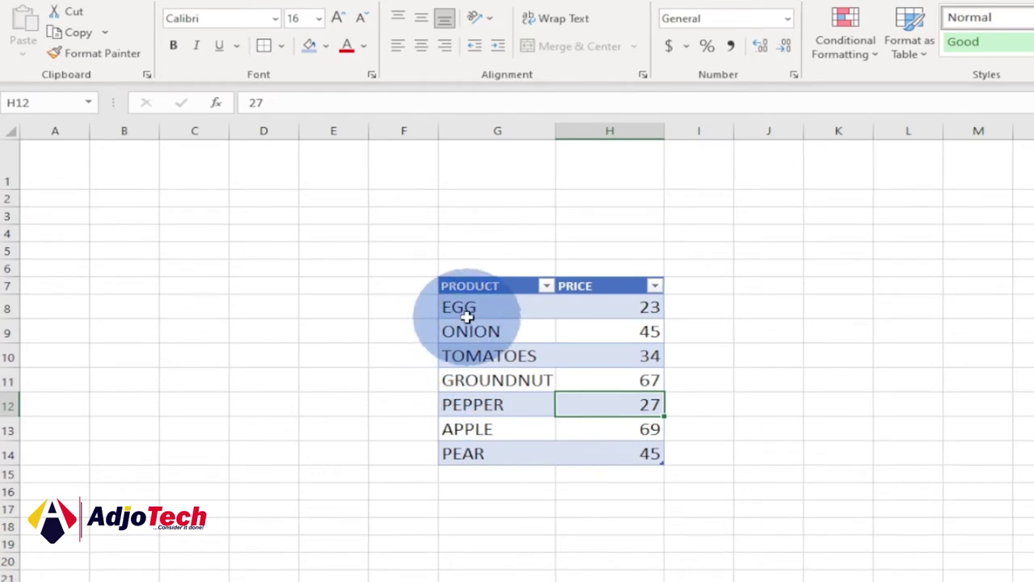
# - Define one name for the product names G8:G14 and another for the full product data G8:H14 on PRODUCT1
pyautogui.moveTo(483, 304); pyautogui.dragTo(494, 453)
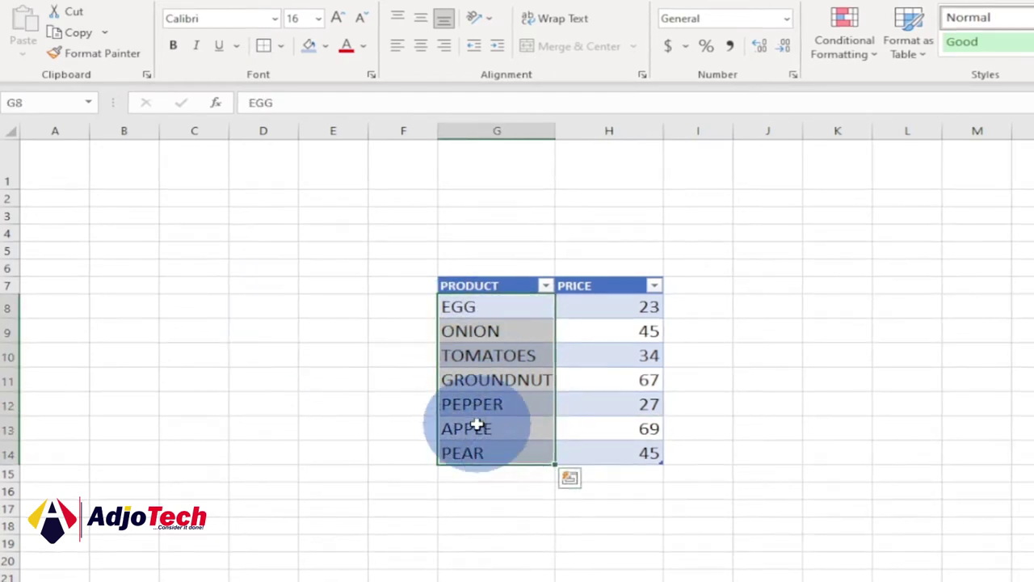
pyautogui.click(42, 99)
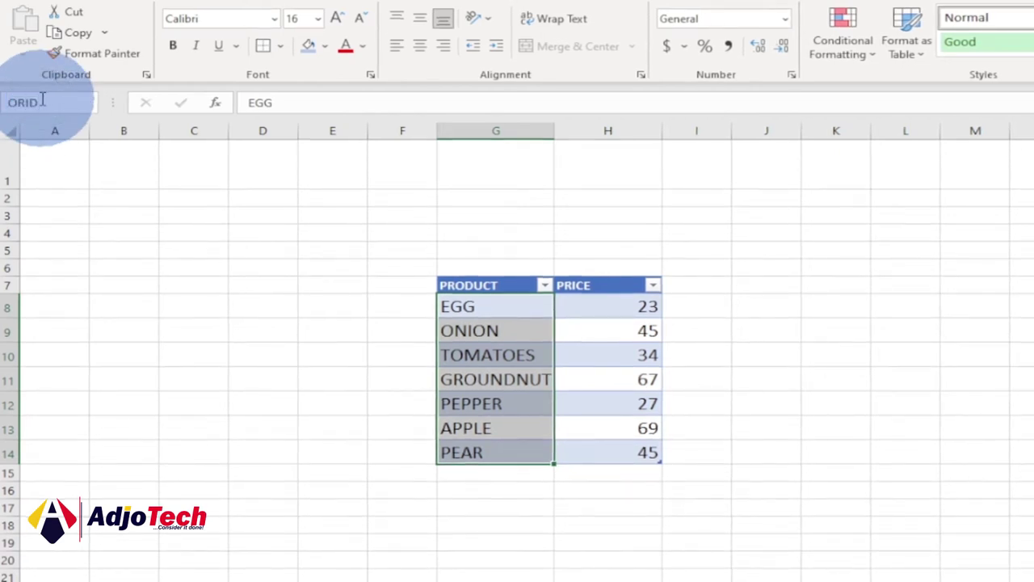
pyautogui.press('BackSpace')
pyautogui.write('PRODU')
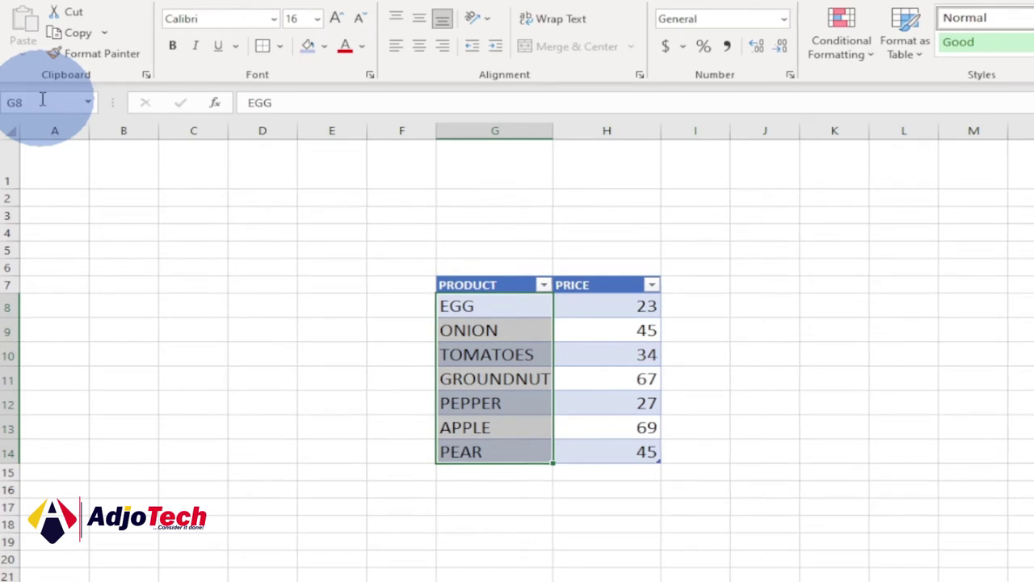
pyautogui.click(560, 372)
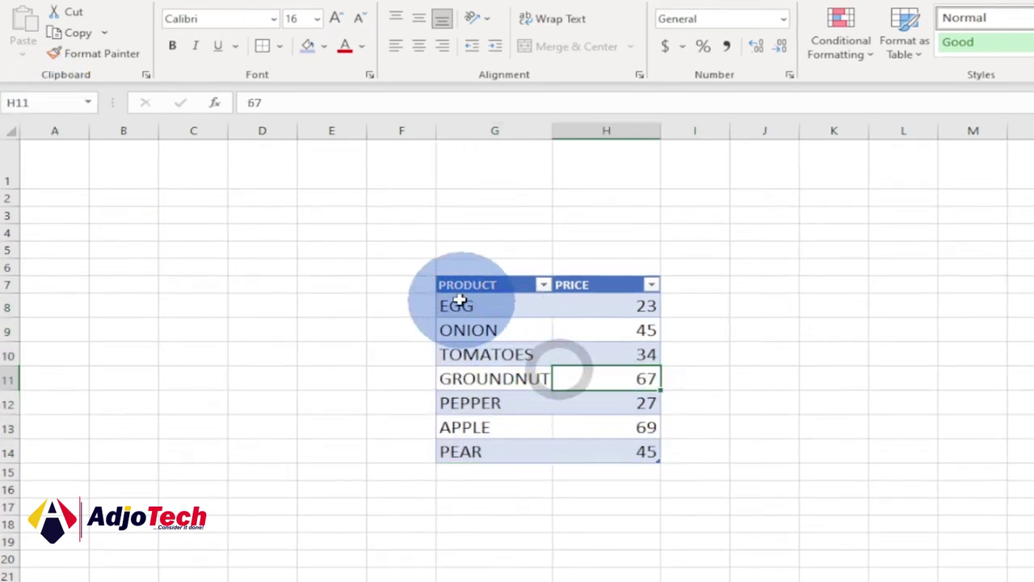
pyautogui.moveTo(467, 301); pyautogui.dragTo(582, 450)
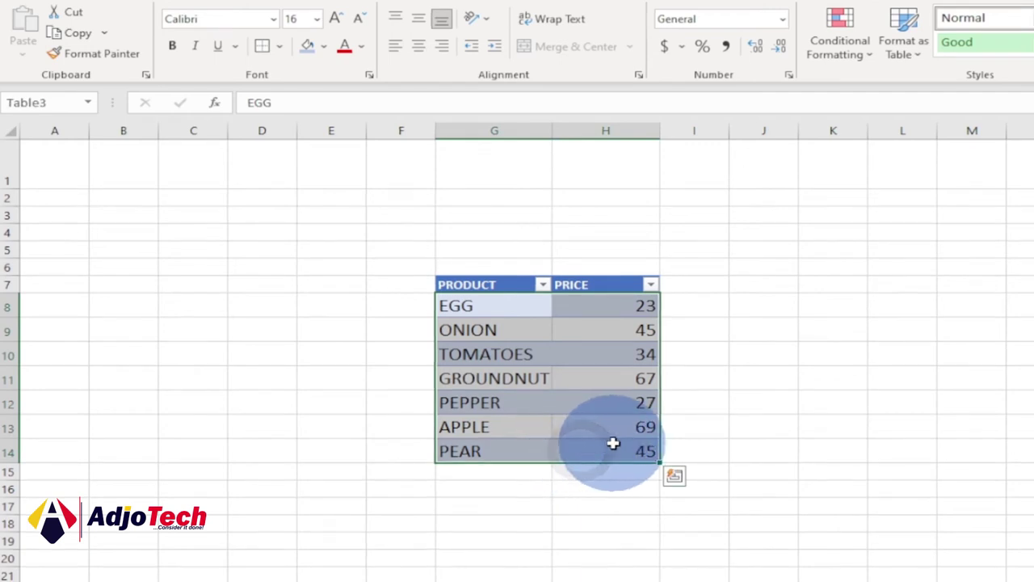
pyautogui.click(64, 101)
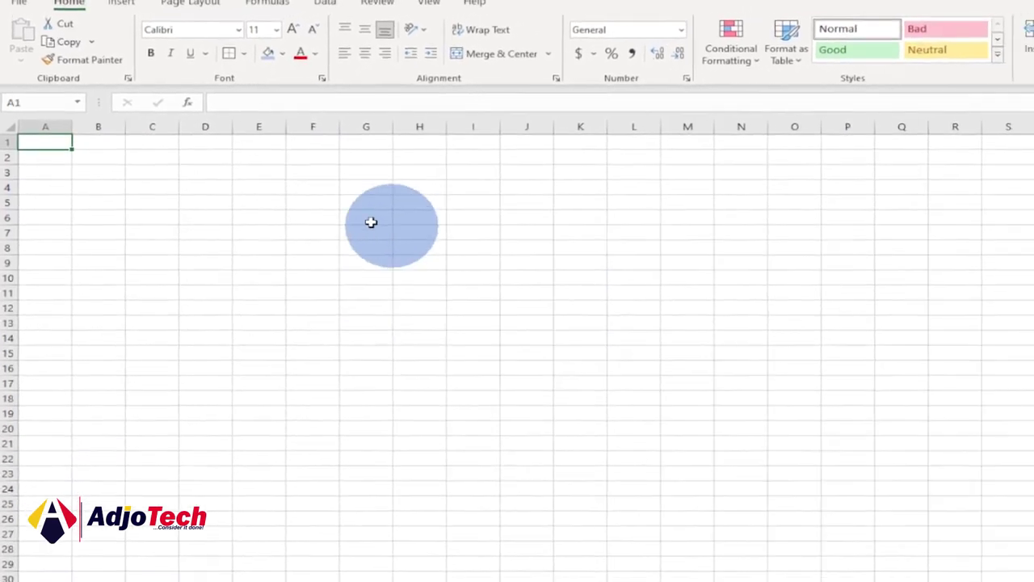
# - Increase the row height and column width of all cells on the ORDER FORM1 sheet
pyautogui.click(8, 127)
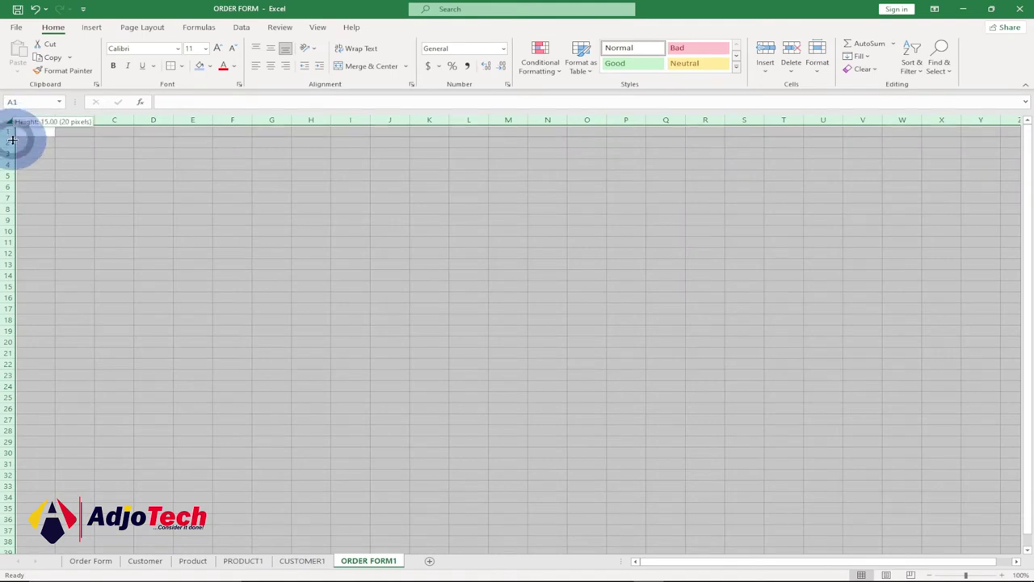
pyautogui.moveTo(13, 143); pyautogui.dragTo(12, 146)
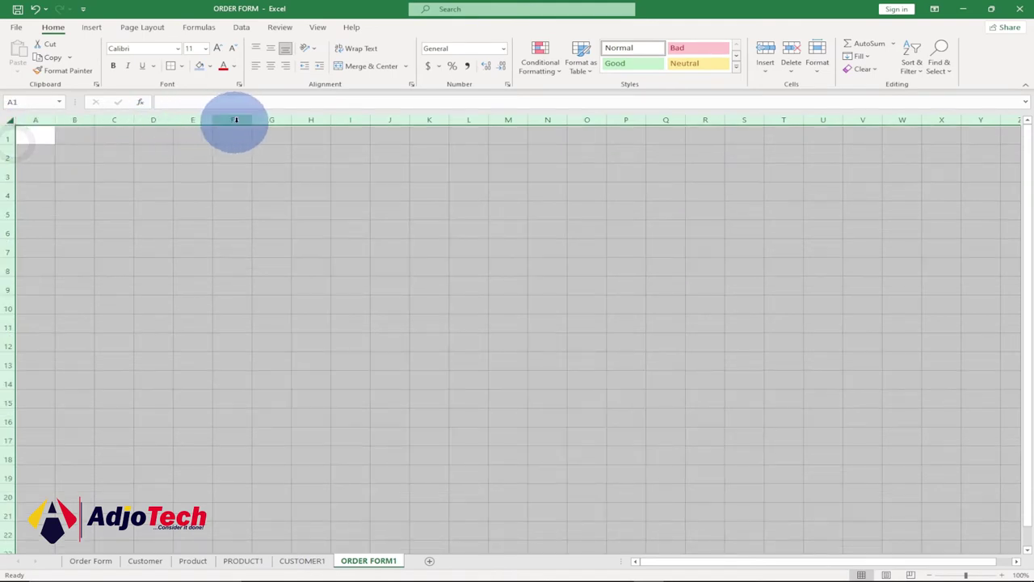
pyautogui.moveTo(258, 121); pyautogui.dragTo(260, 121)
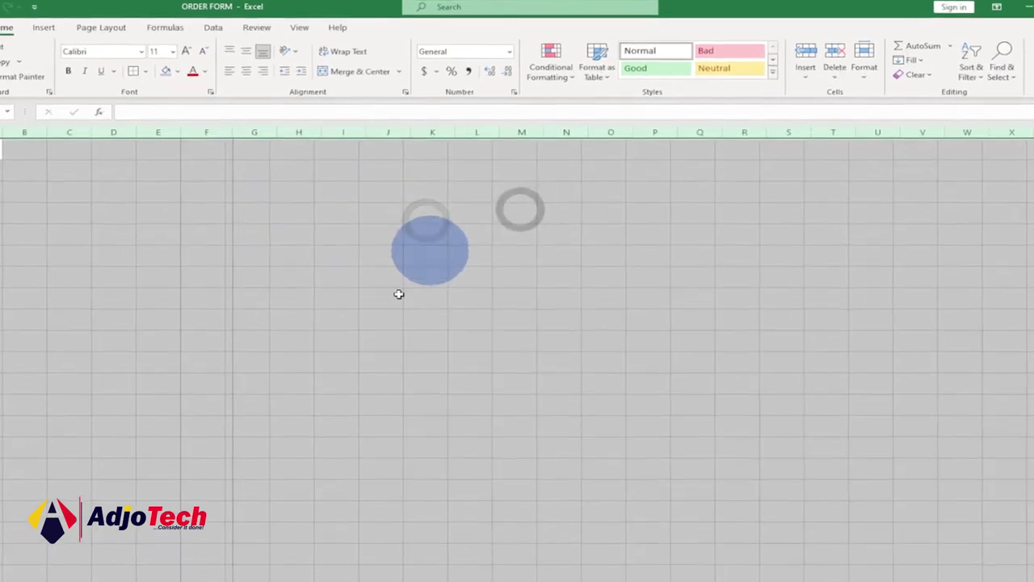
# - Enter the formula =TODAY() in cell K3 of ORDER FORM1
pyautogui.click(527, 214)
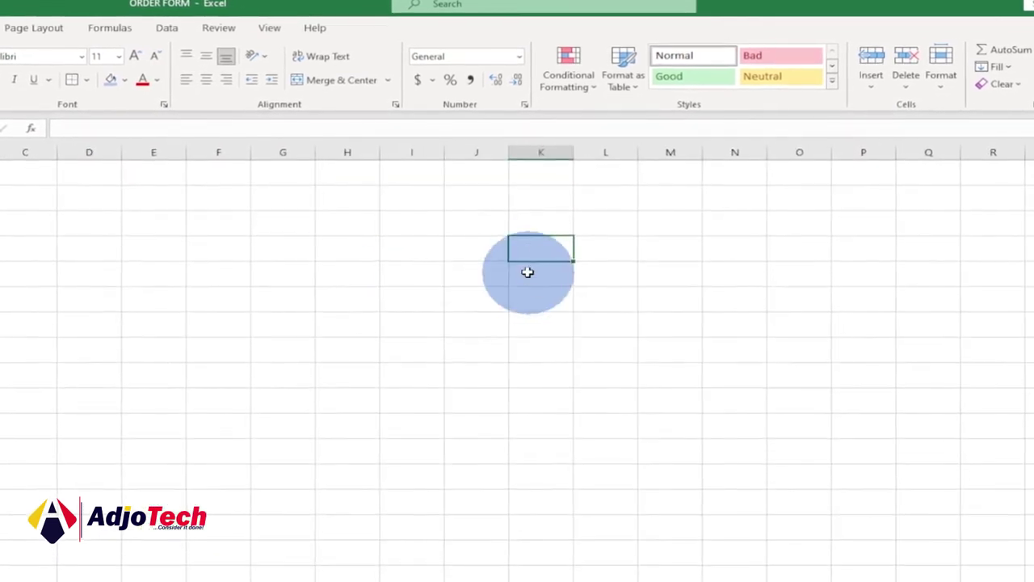
pyautogui.click(542, 225)
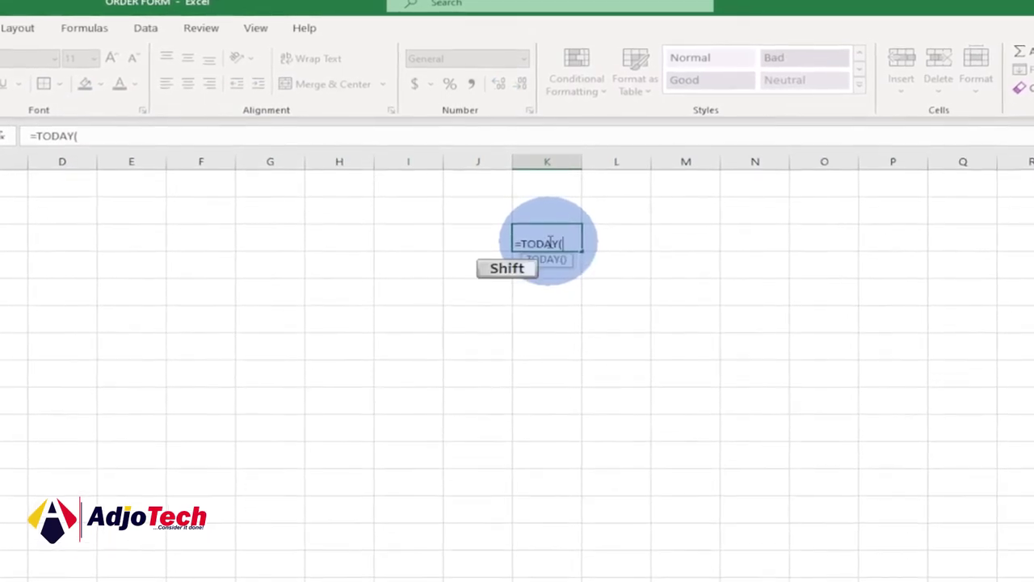
pyautogui.press('Return')
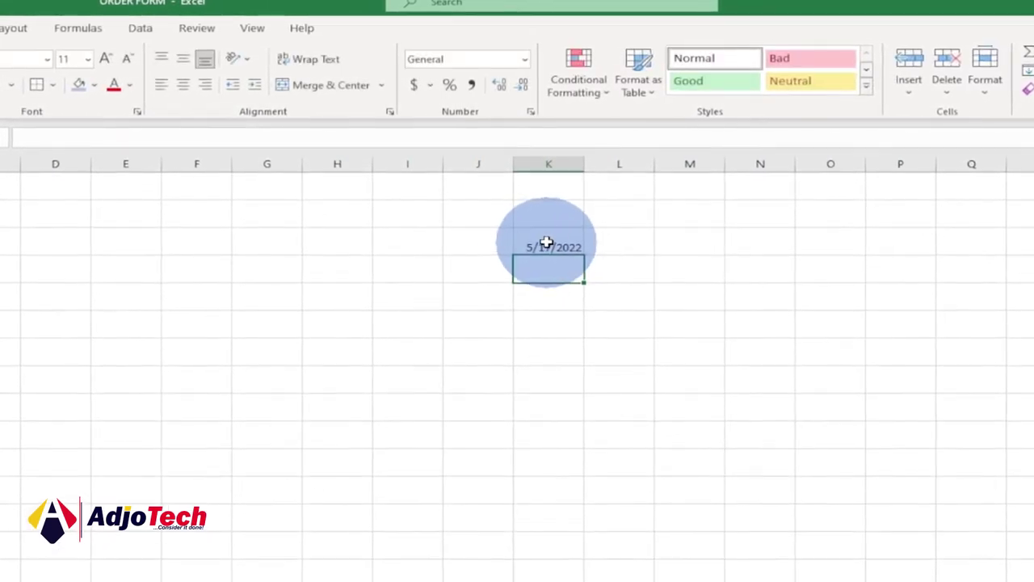
# - Format the date in K3 with the 14-Mar-12 date type and make it bold at font size 14
pyautogui.click(575, 250)
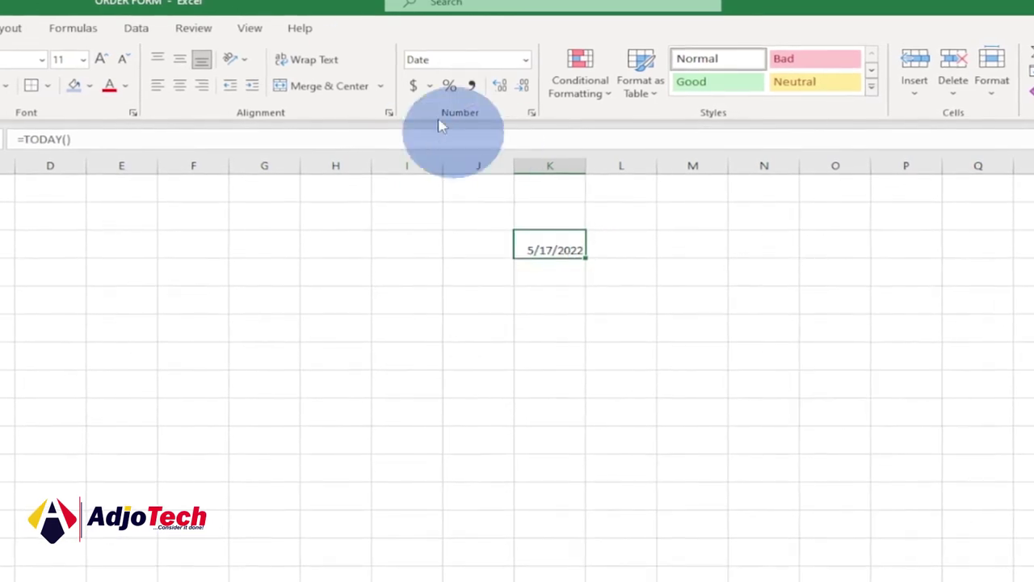
pyautogui.click(525, 59)
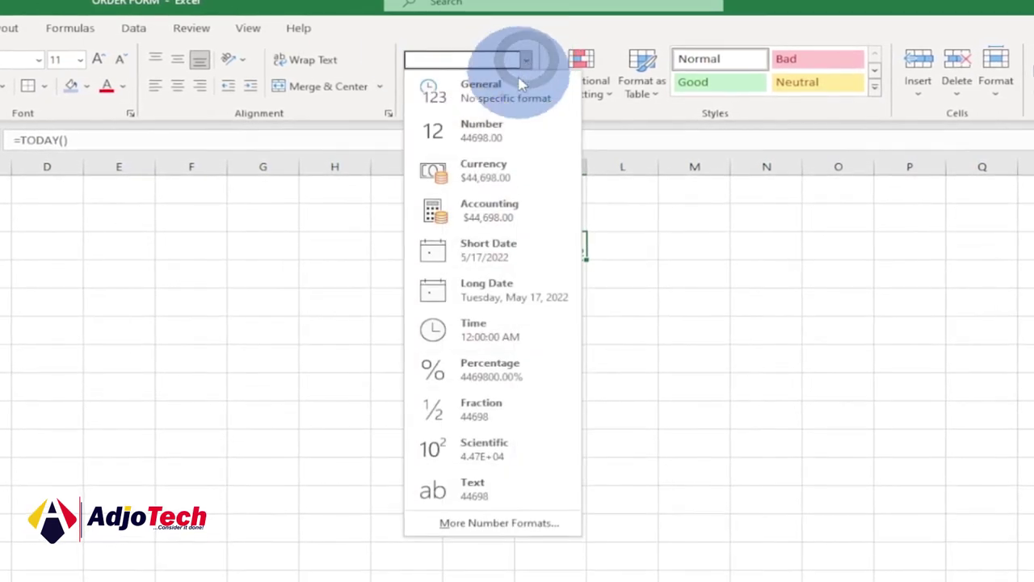
pyautogui.click(526, 62)
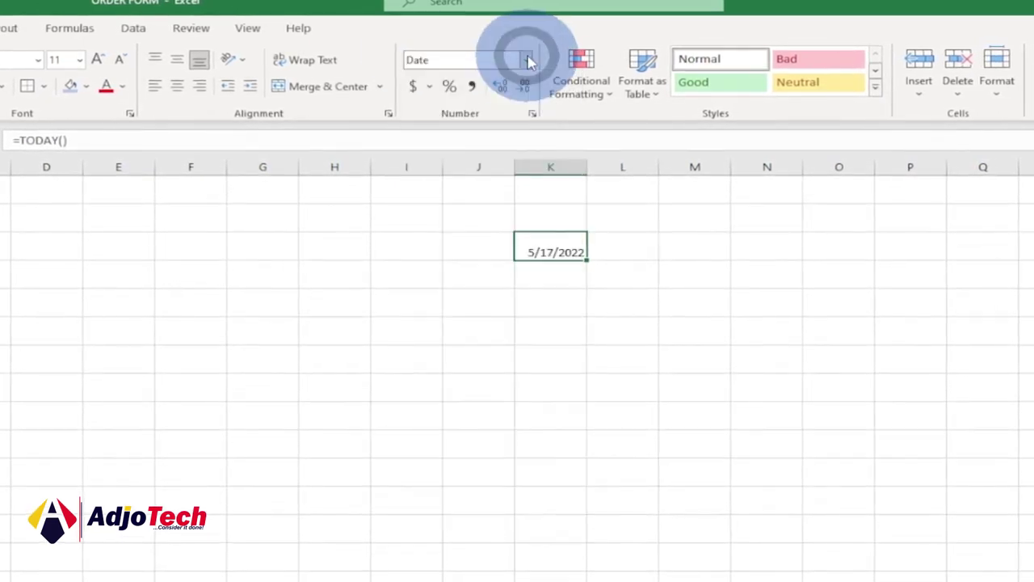
pyautogui.click(534, 116)
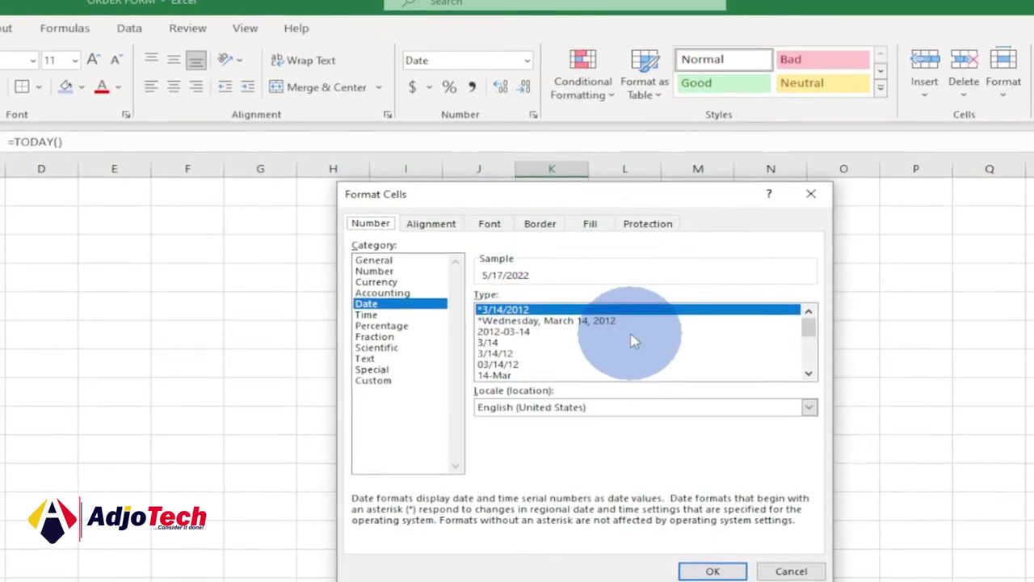
pyautogui.scroll(-1, 630, 339)
pyautogui.click(507, 356)
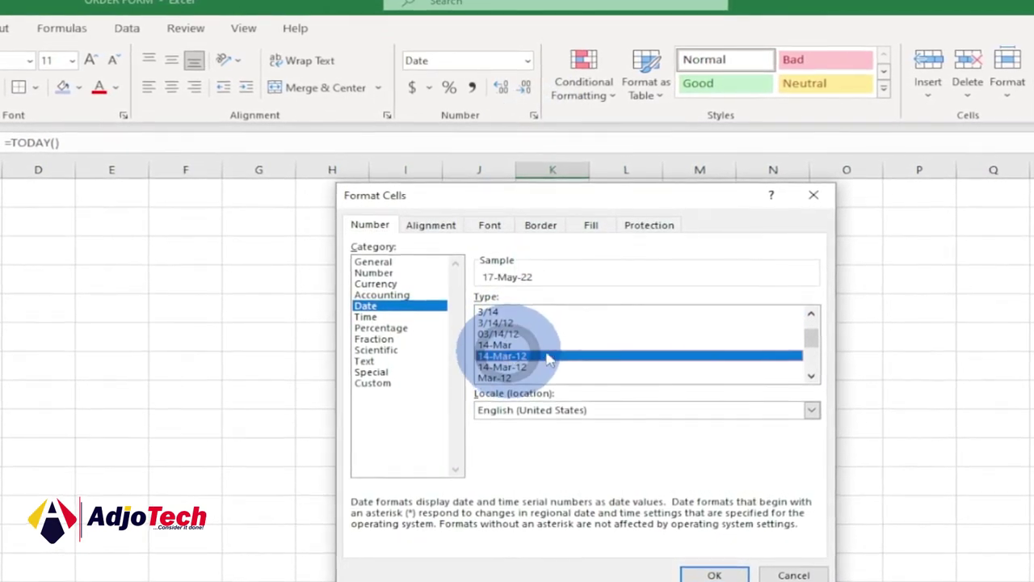
pyautogui.click(699, 569)
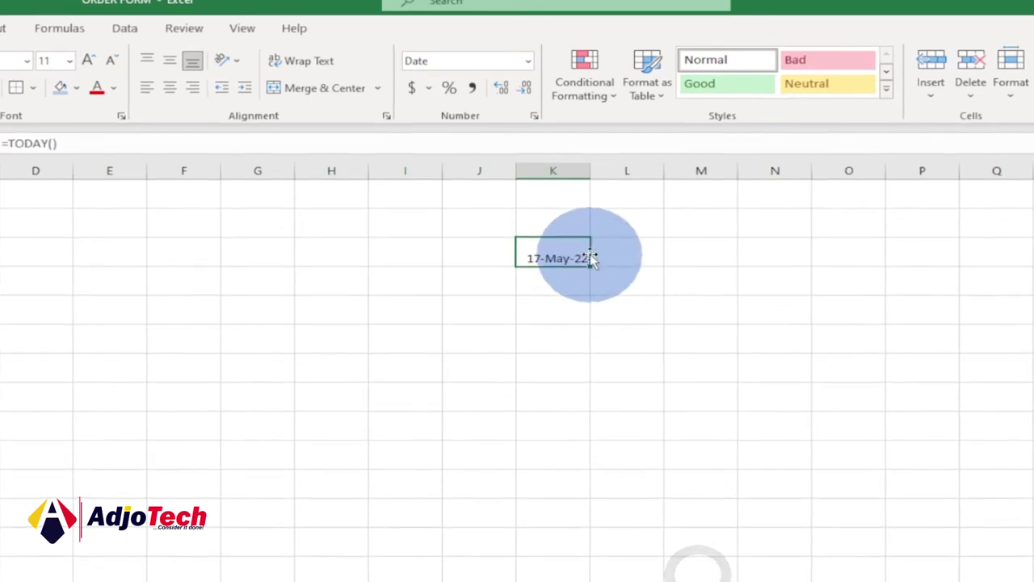
pyautogui.click(68, 63)
pyautogui.click(51, 182)
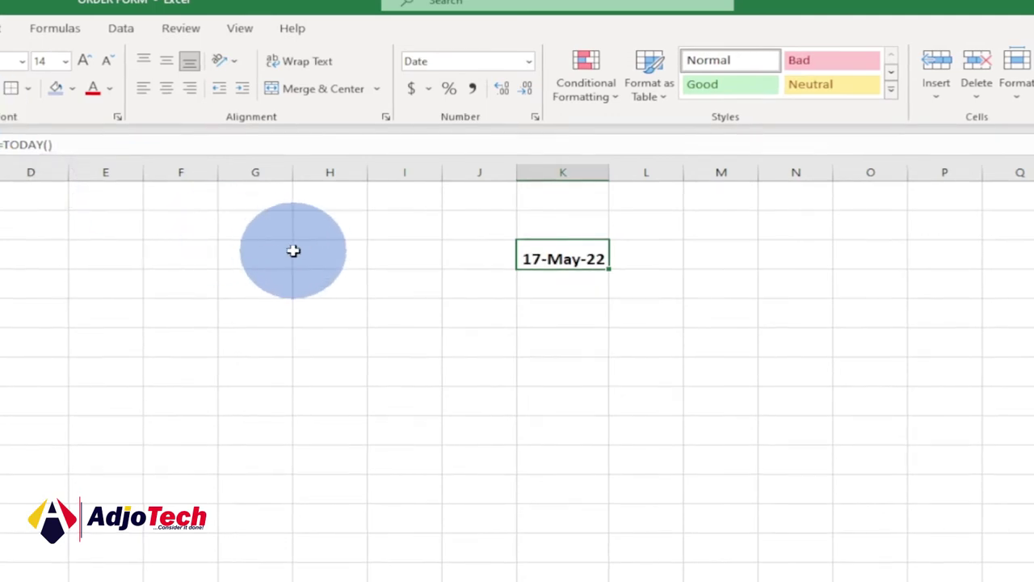
# - Merge and center G2:J3 and enter the title ORDER FORM in the merged cell
pyautogui.click(254, 255)
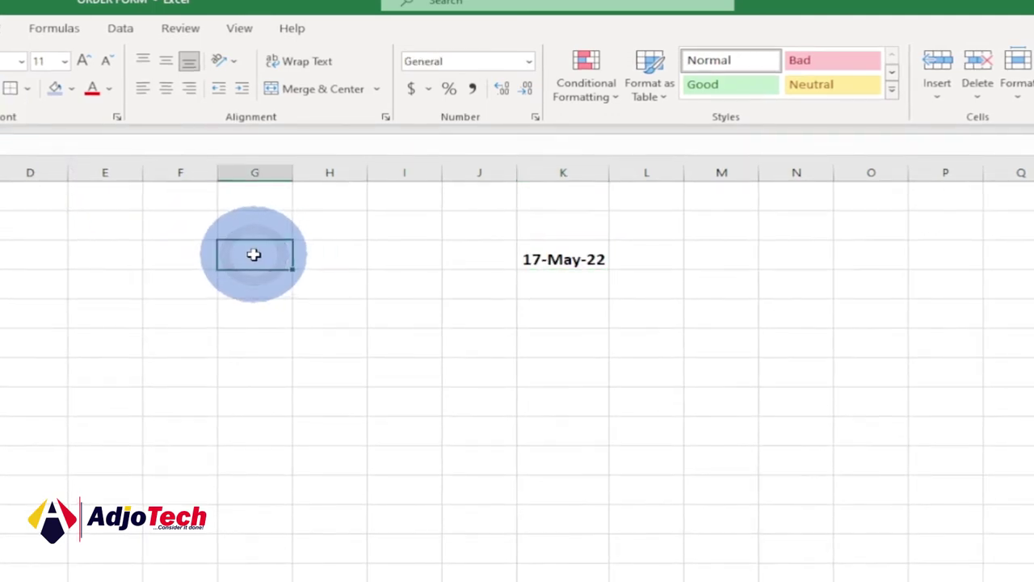
pyautogui.moveTo(254, 254); pyautogui.dragTo(448, 237)
pyautogui.click(319, 88)
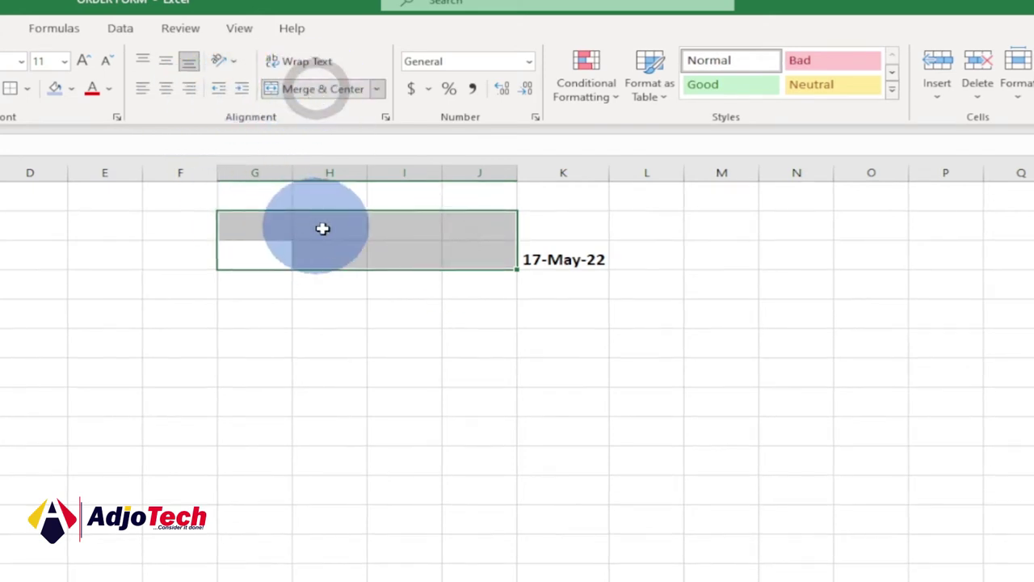
pyautogui.doubleClick(341, 233)
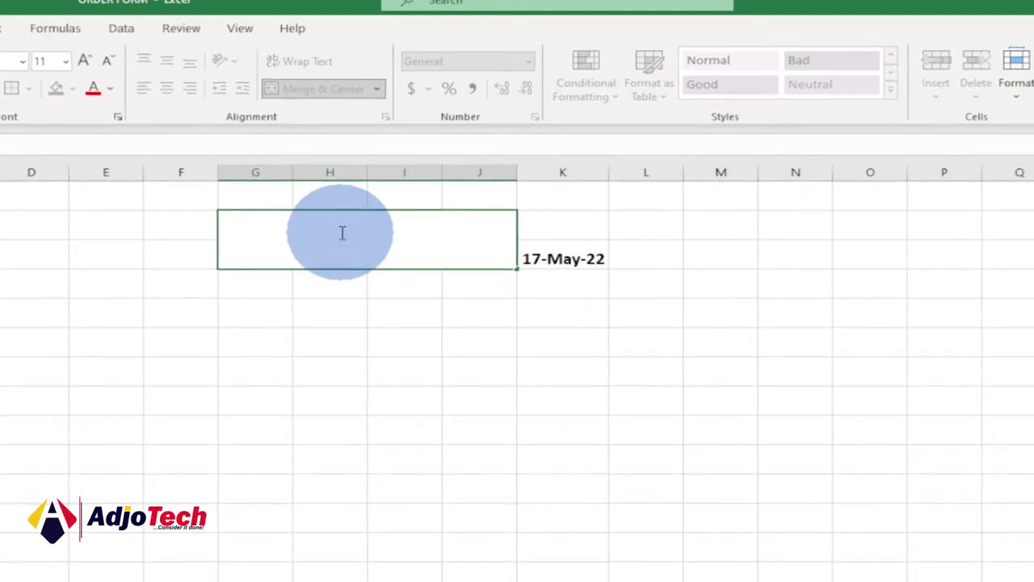
pyautogui.write('ORDER FORM')
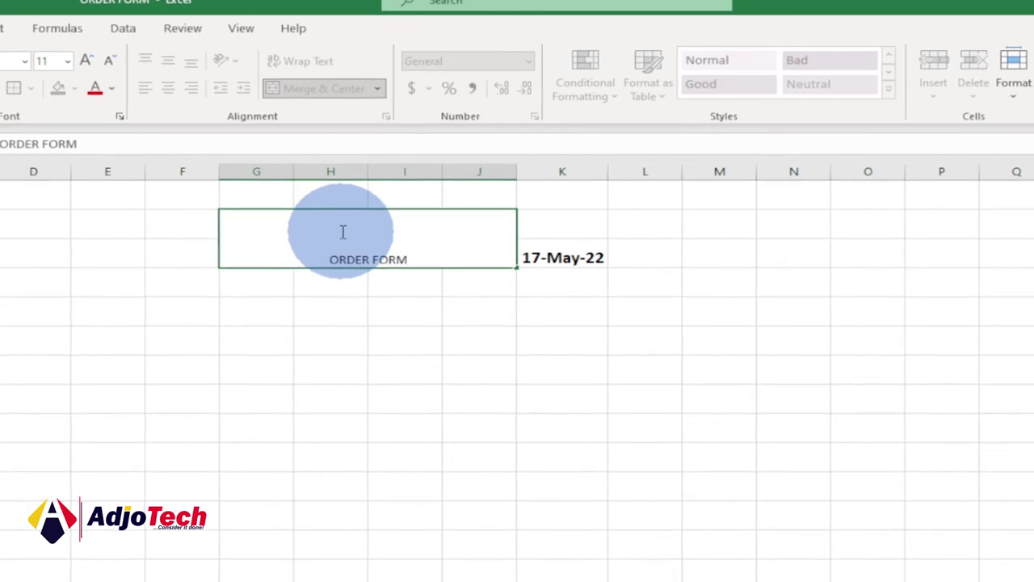
pyautogui.press('Return')
pyautogui.click(334, 318)
# - Middle-align the ORDER FORM title vertically and set its font size to 20
pyautogui.click(315, 234)
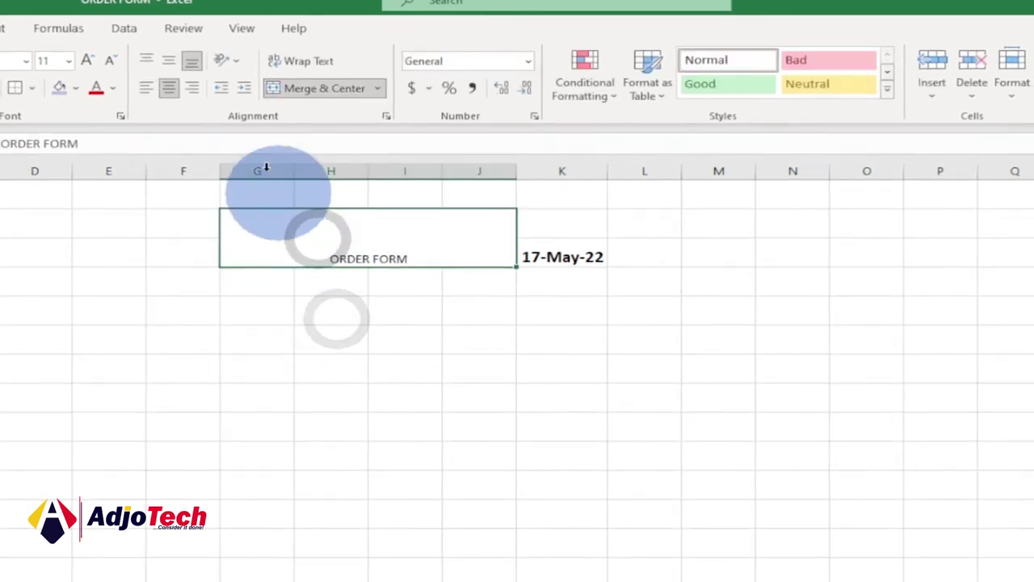
pyautogui.click(171, 62)
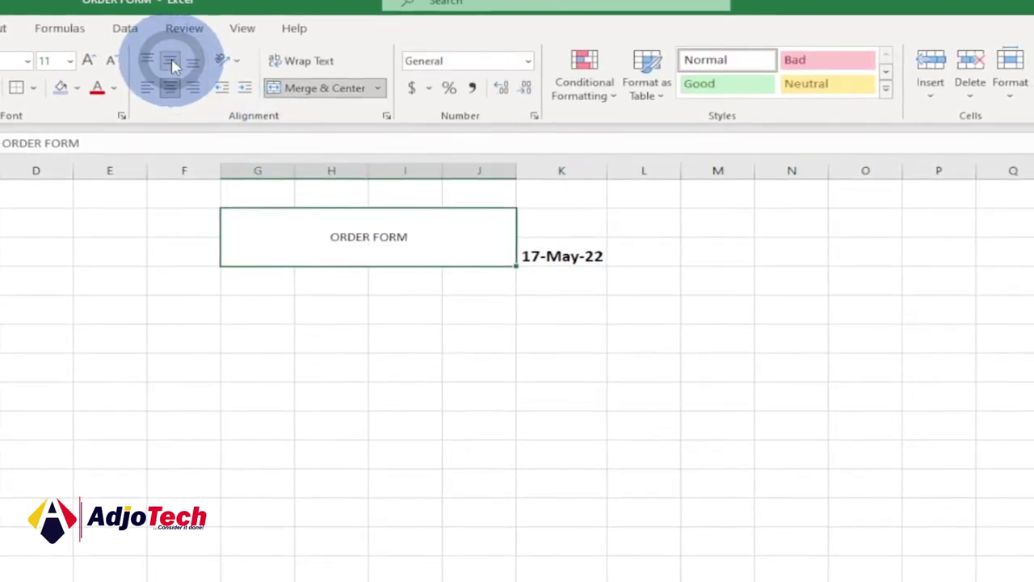
pyautogui.click(76, 66)
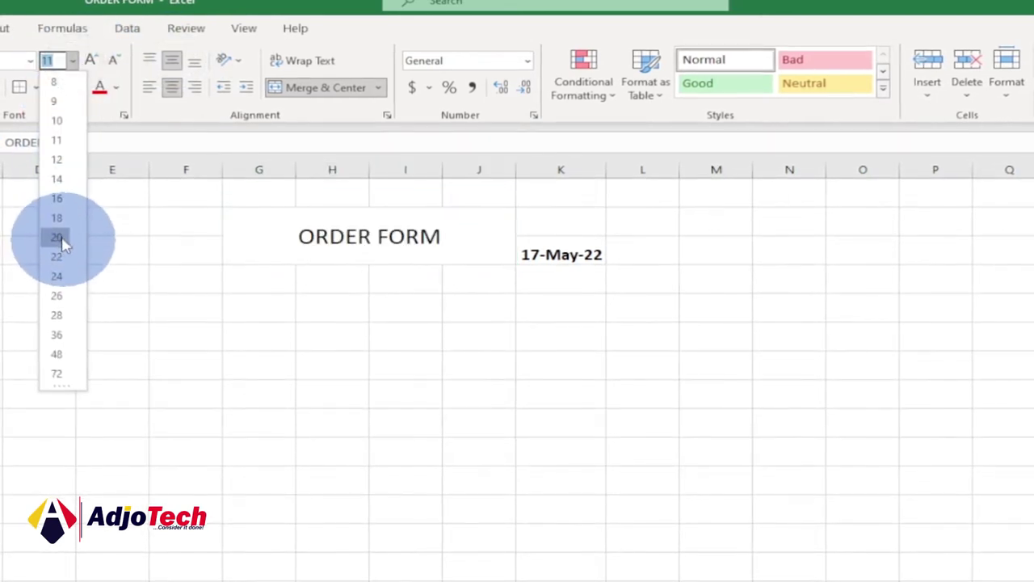
pyautogui.click(58, 238)
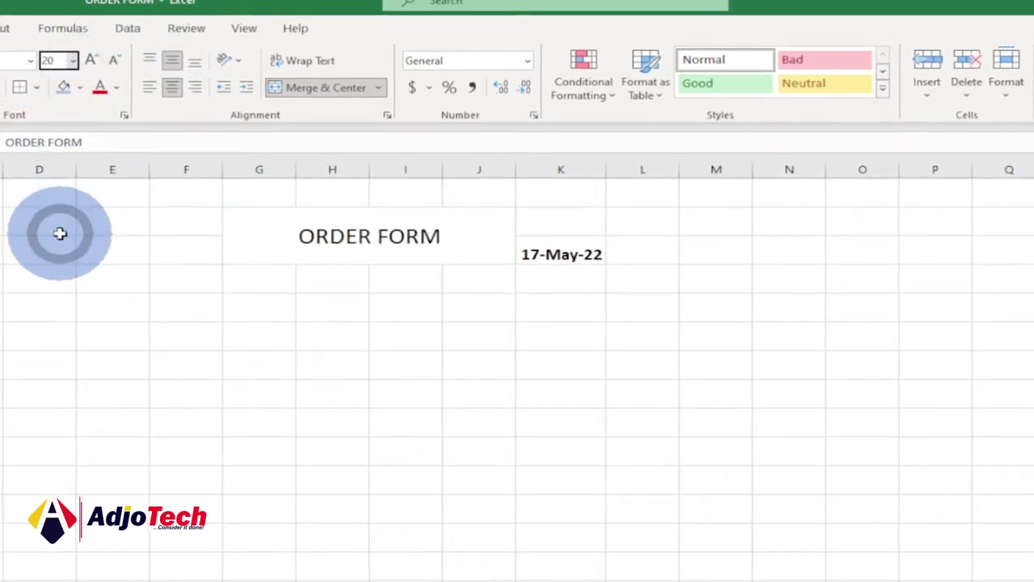
# - Fill the merged ORDER FORM title cell with a light green theme color
pyautogui.click(81, 88)
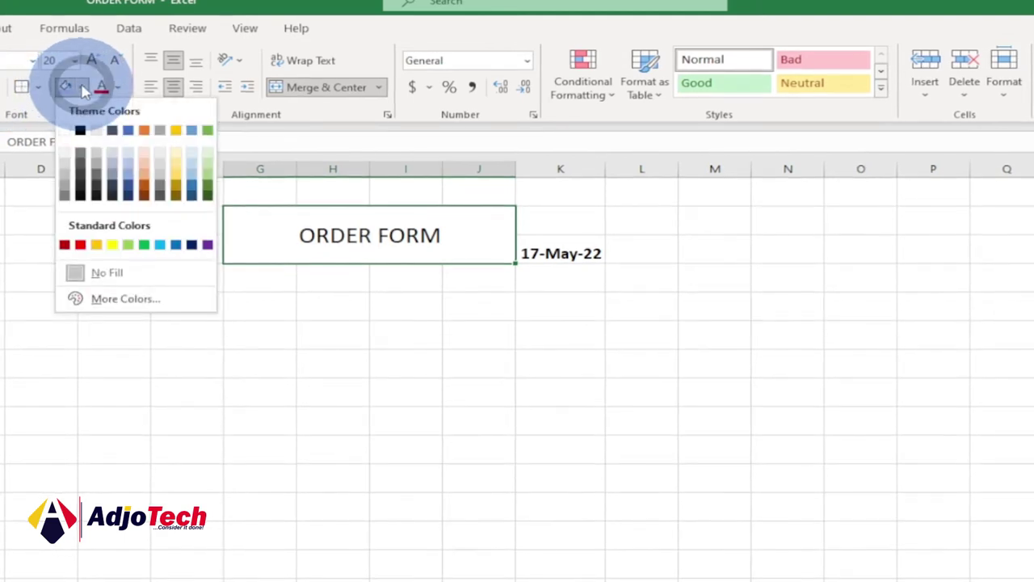
pyautogui.click(206, 173)
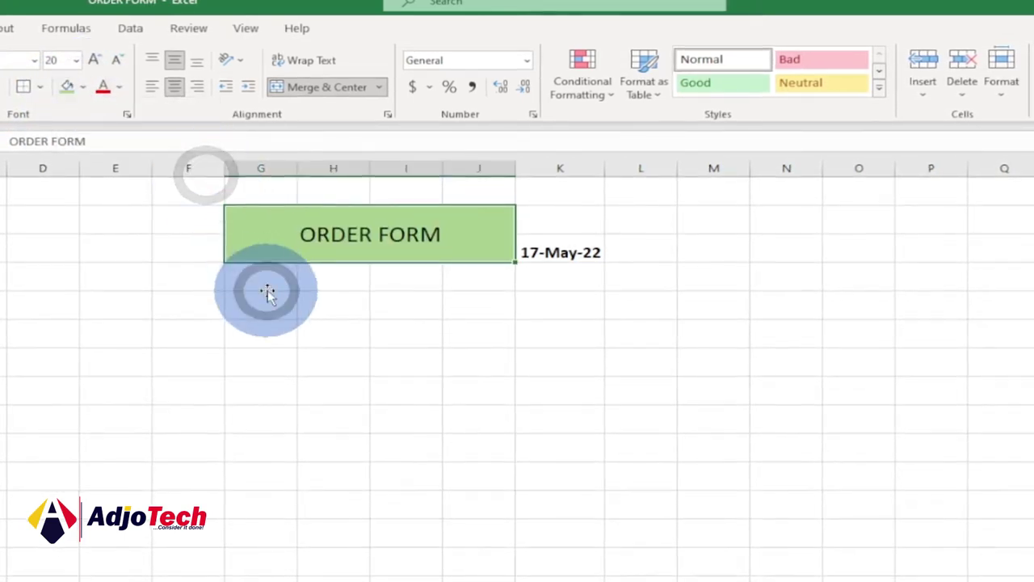
pyautogui.click(267, 289)
# - Merge and center the date across K2:K3 and middle-align it vertically
pyautogui.click(561, 235)
pyautogui.moveTo(561, 236); pyautogui.dragTo(558, 247)
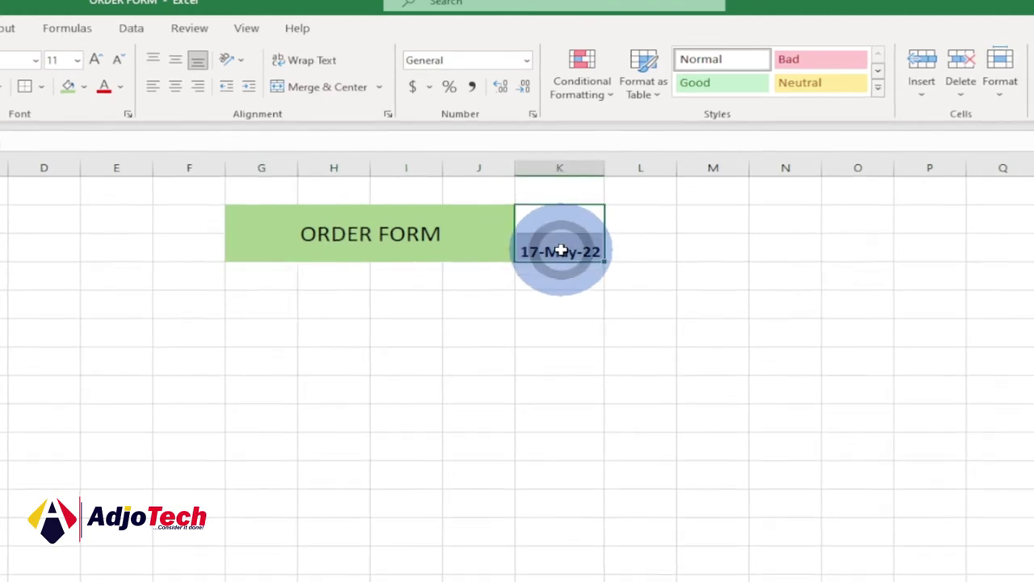
pyautogui.click(323, 89)
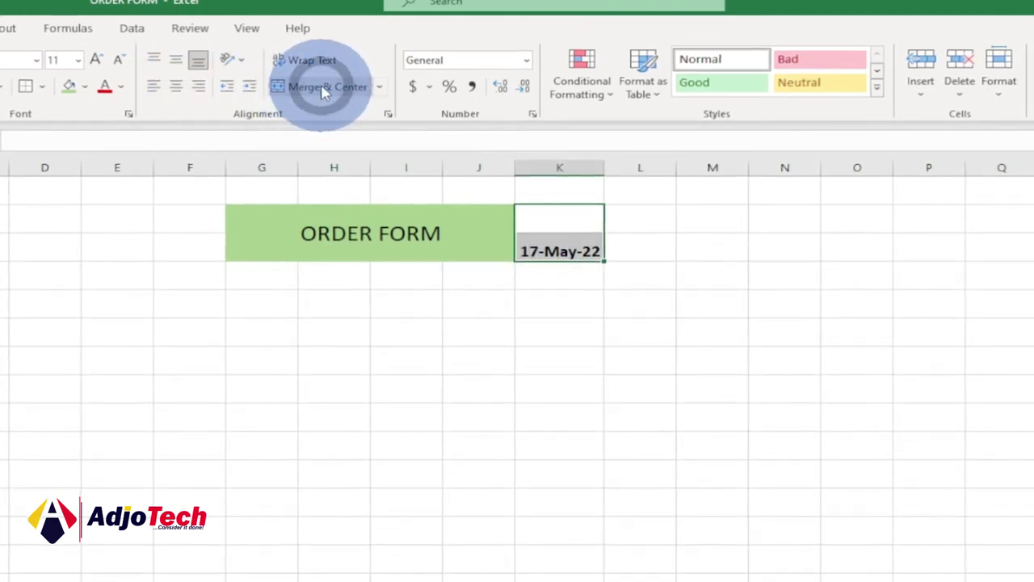
pyautogui.click(176, 62)
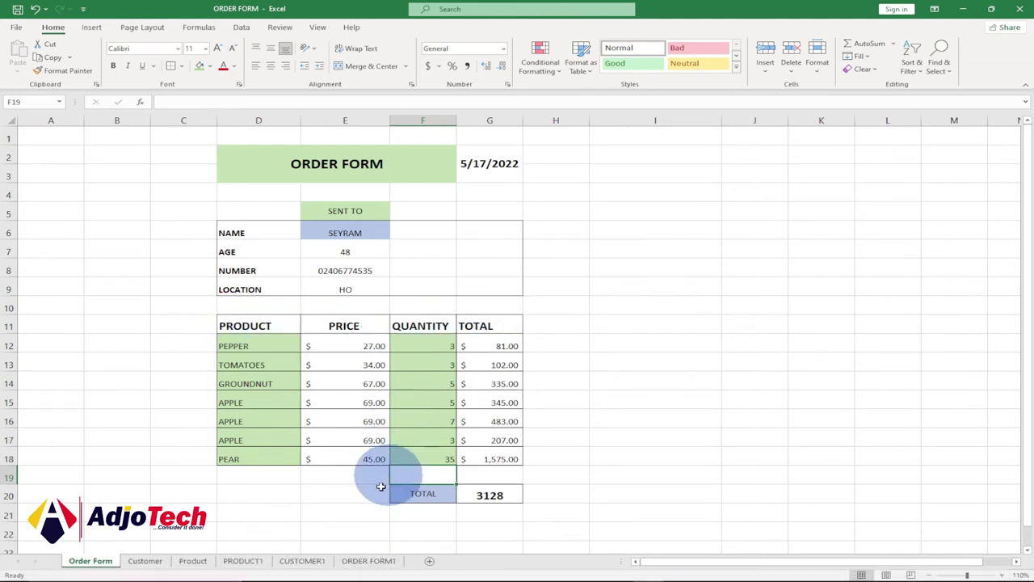
# - Enter the column headings PRODUCT, PRICE, QUANTITY and TOTAL in G9:J9 of the ORDER FORM1 sheet
pyautogui.click(370, 561)
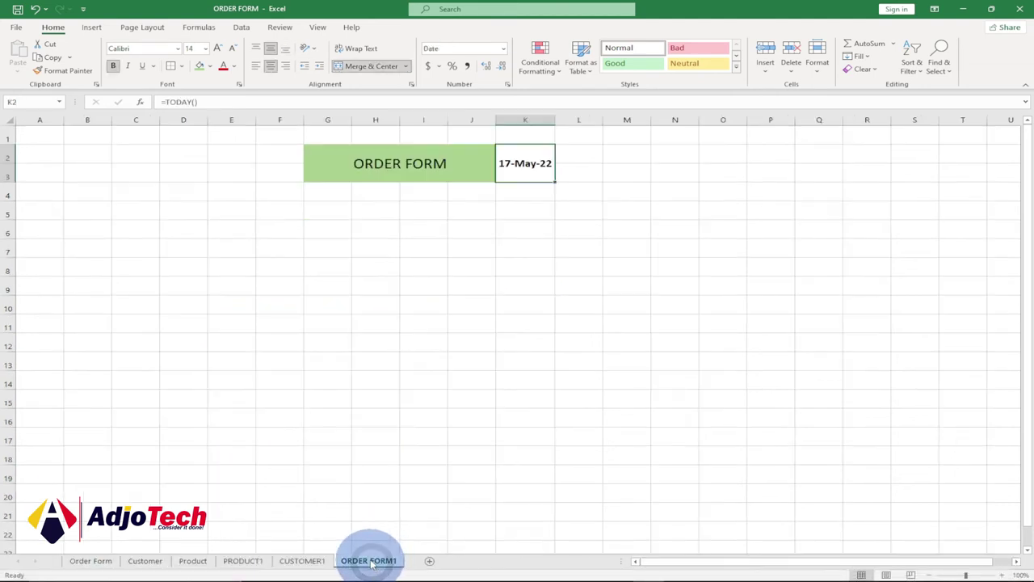
pyautogui.click(327, 287)
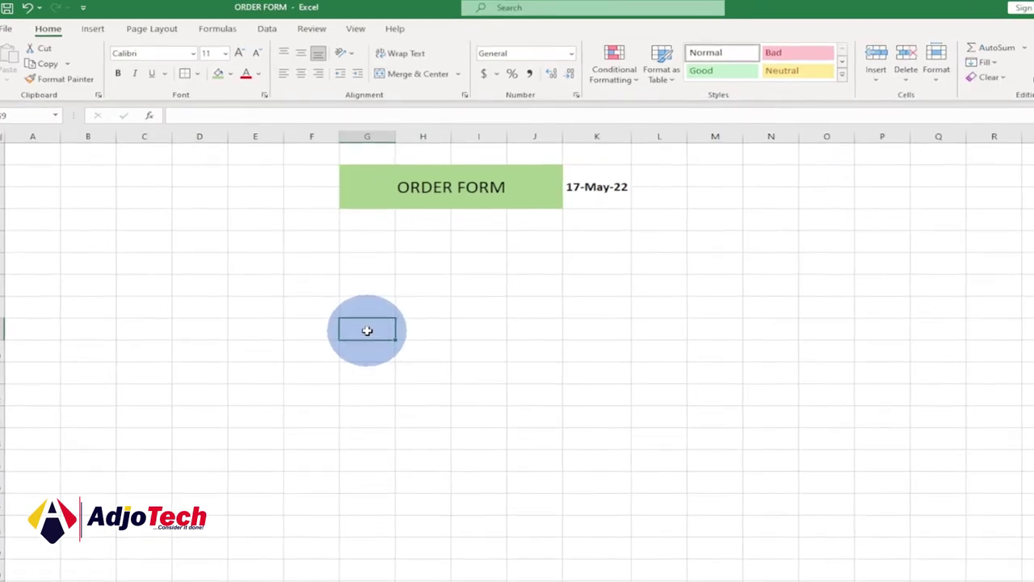
pyautogui.write('PRODUCT')
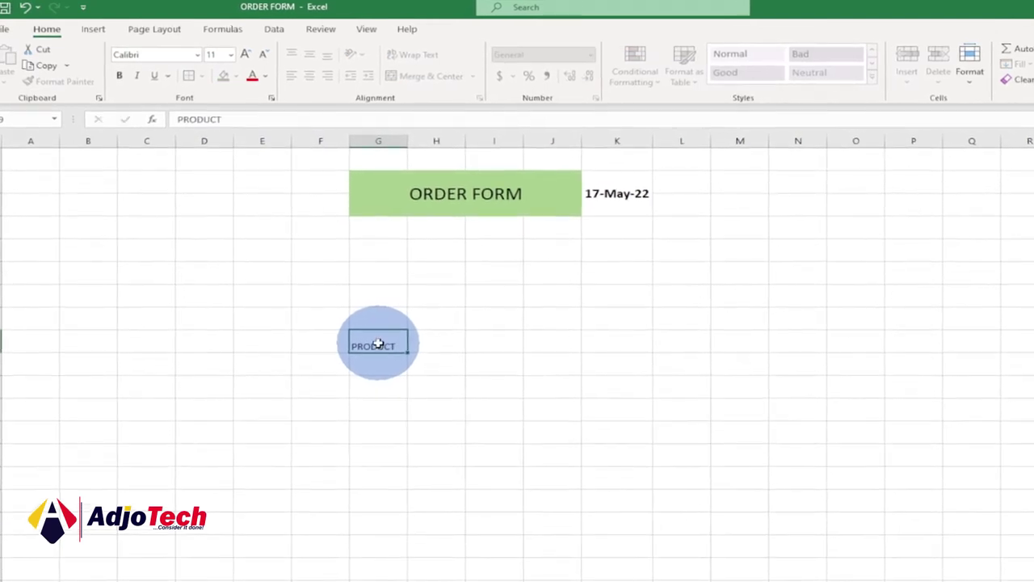
pyautogui.press('Tab')
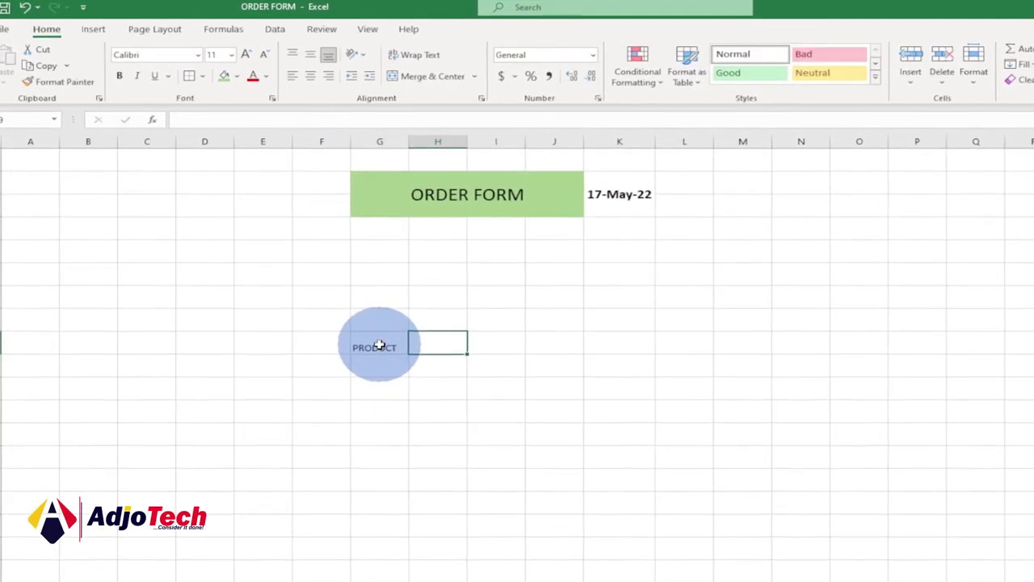
pyautogui.write('PRI')
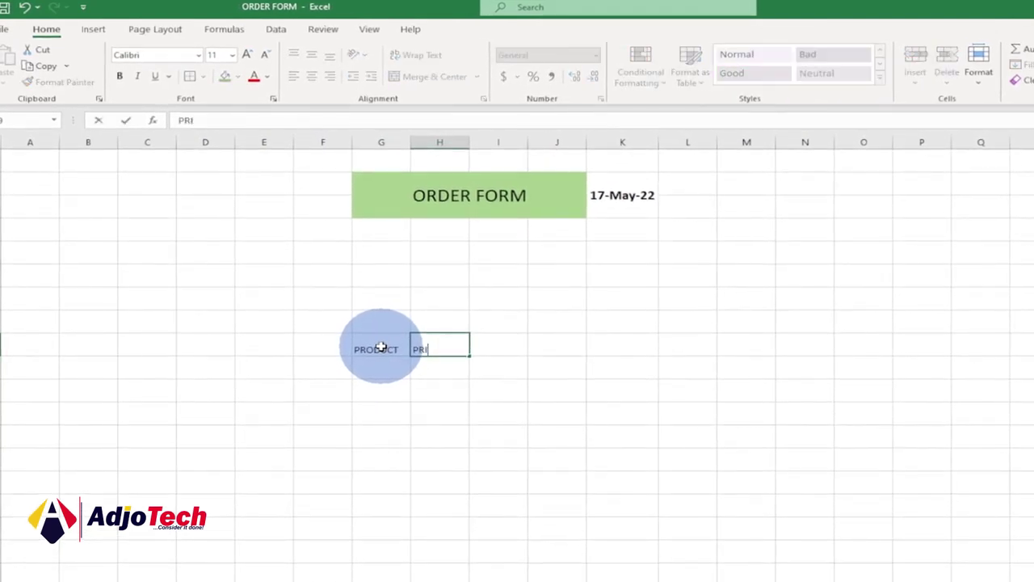
pyautogui.write('CE')
pyautogui.press('Tab')
pyautogui.write('QU')
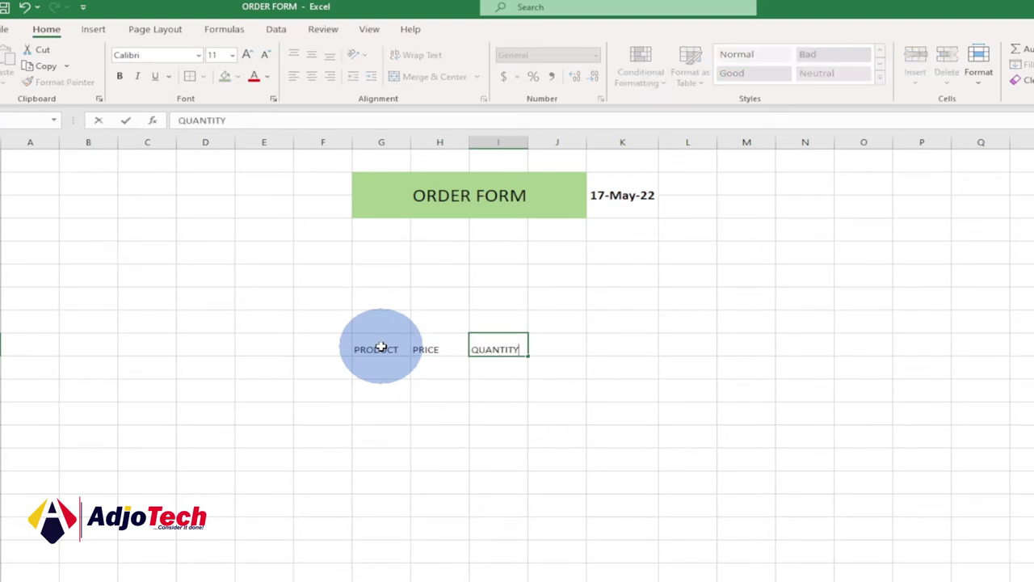
pyautogui.press('Tab')
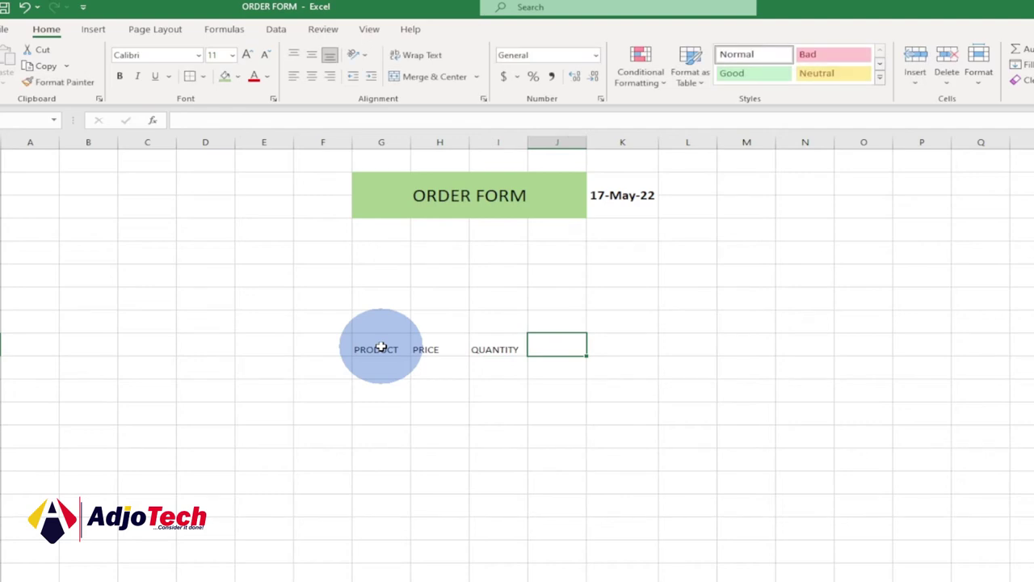
pyautogui.write('OTAL')
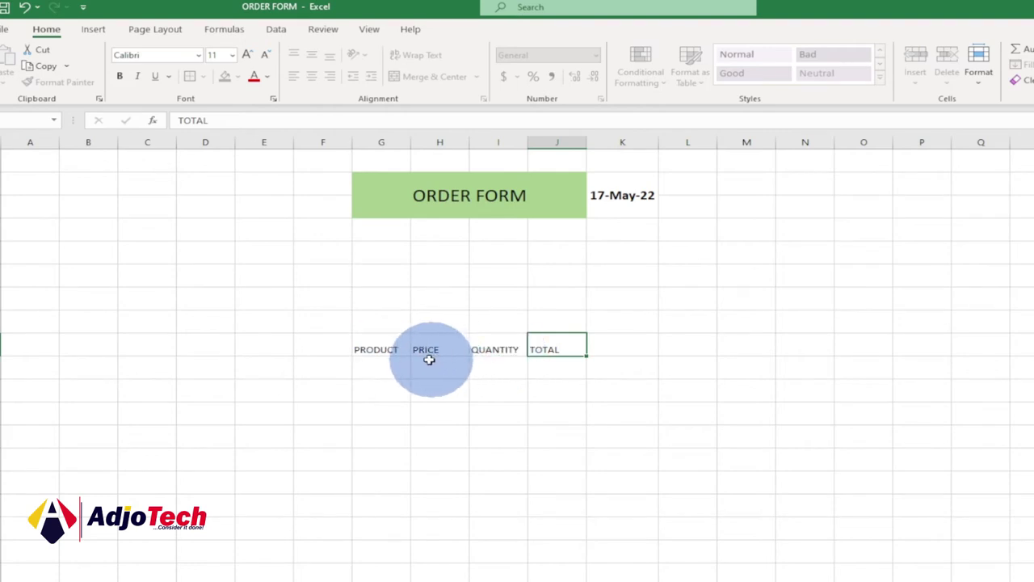
pyautogui.press('Return')
# - Widen the PRODUCT column G and the TOTAL column J
pyautogui.click(386, 348)
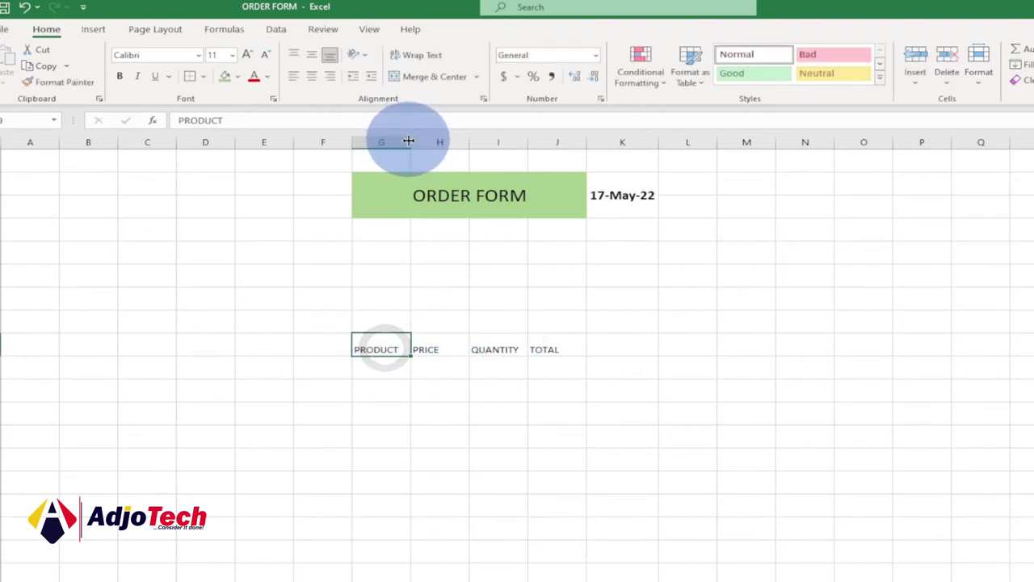
pyautogui.moveTo(411, 142); pyautogui.dragTo(436, 144)
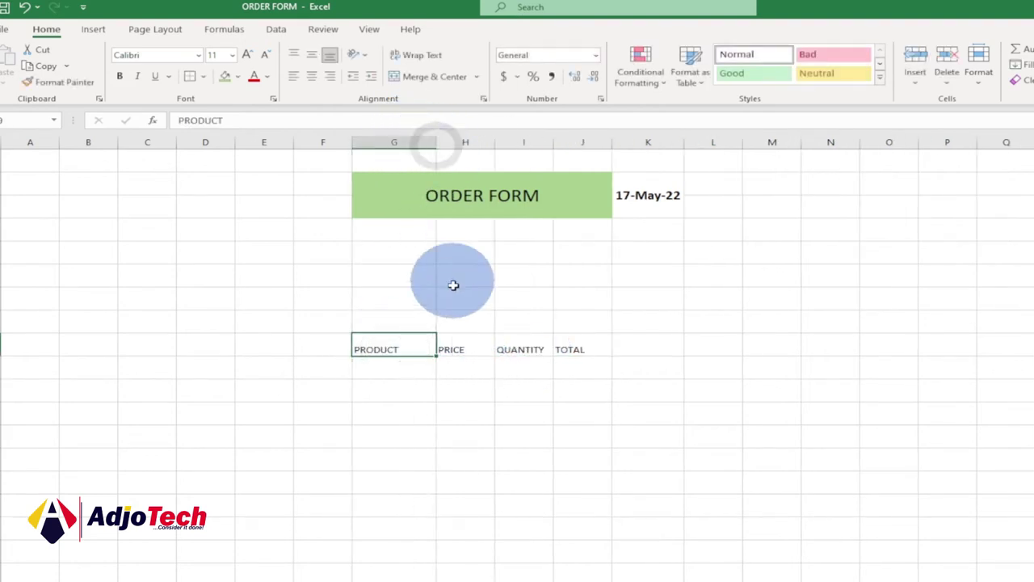
pyautogui.click(584, 143)
pyautogui.moveTo(612, 143); pyautogui.dragTo(628, 144)
# - Make the column headings in G9:J9 bold and set their font size to 14
pyautogui.click(388, 349)
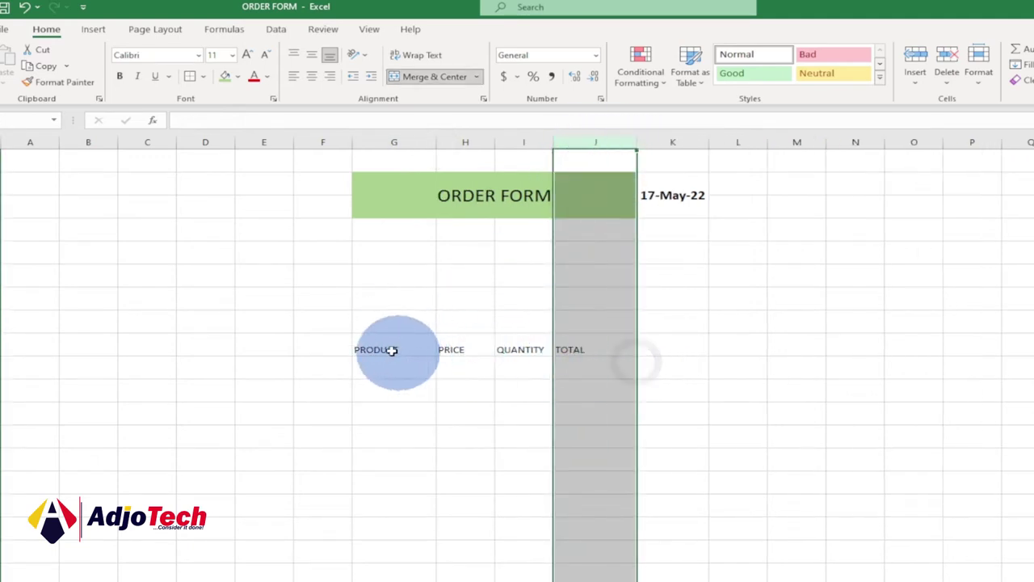
pyautogui.moveTo(390, 347); pyautogui.dragTo(589, 357)
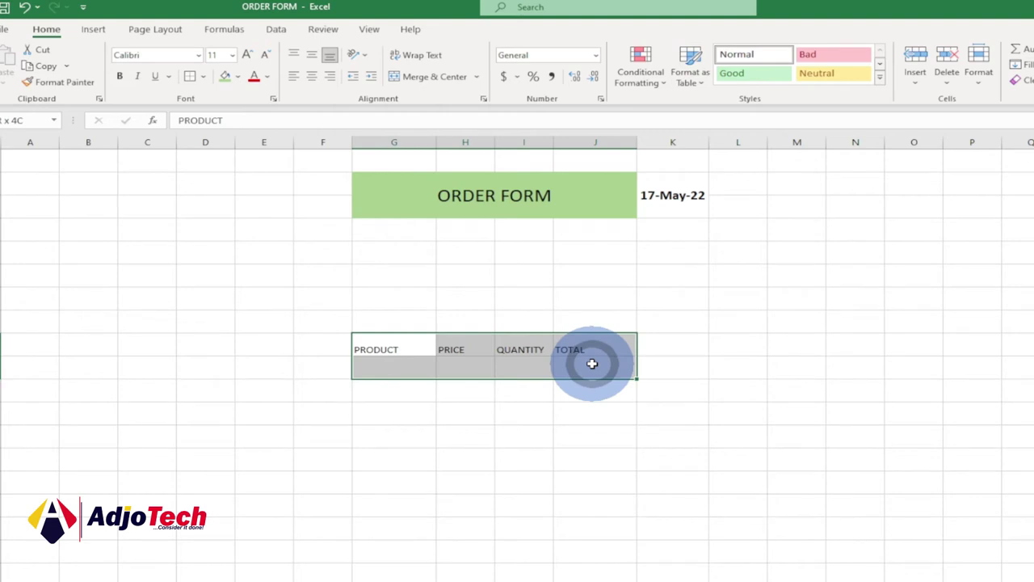
pyautogui.moveTo(592, 363); pyautogui.dragTo(597, 349)
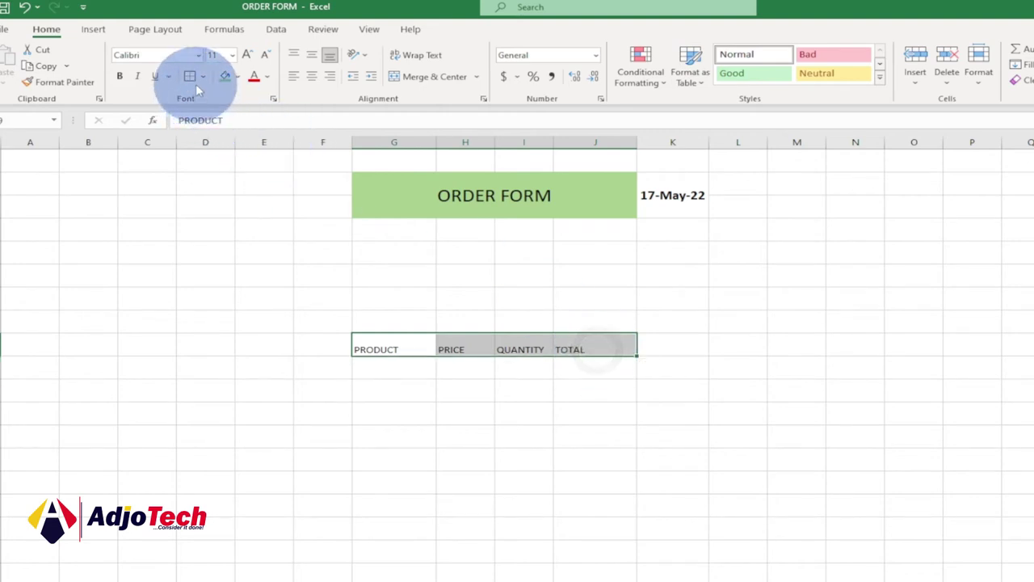
pyautogui.click(120, 75)
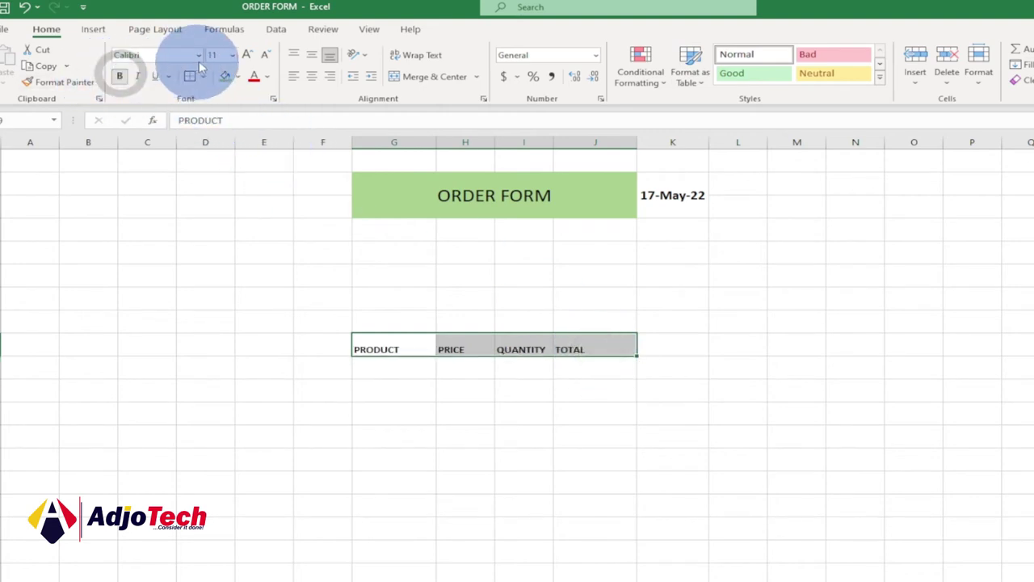
pyautogui.click(232, 55)
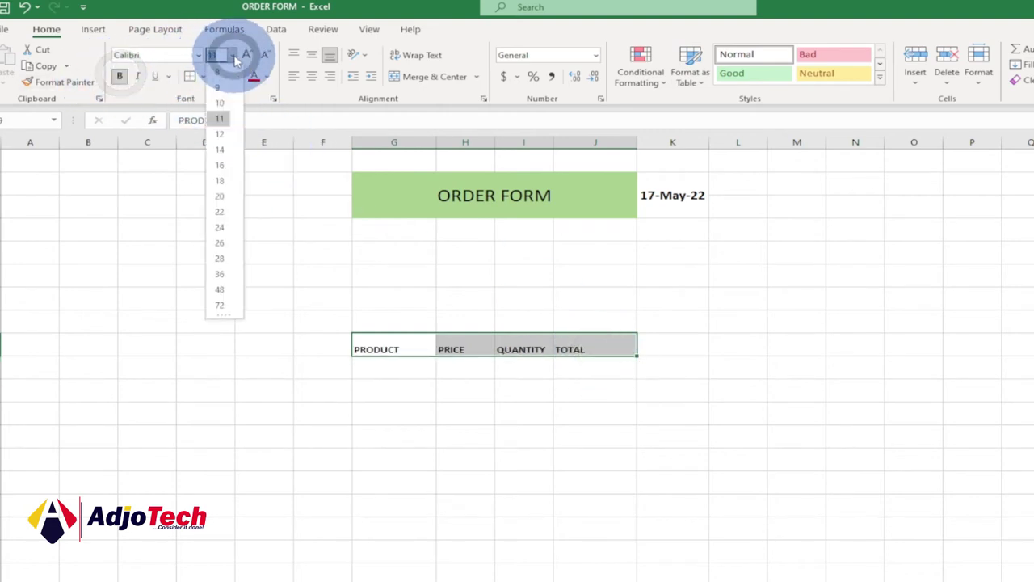
pyautogui.click(220, 150)
# - Apply all borders to the product table range from the headings down through row 16 (G9:J16)
pyautogui.click(419, 354)
pyautogui.moveTo(395, 343); pyautogui.dragTo(605, 503)
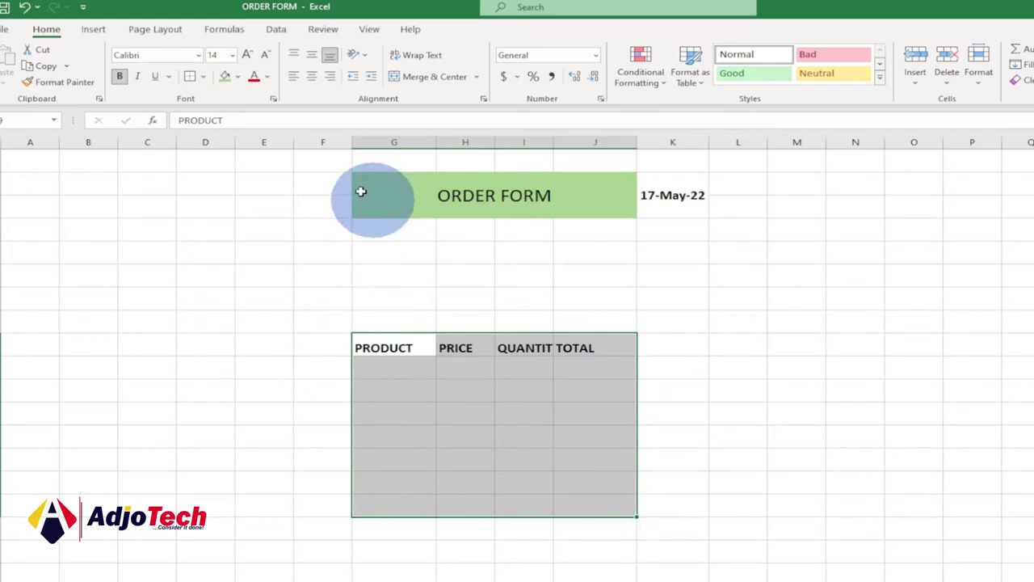
pyautogui.click(205, 78)
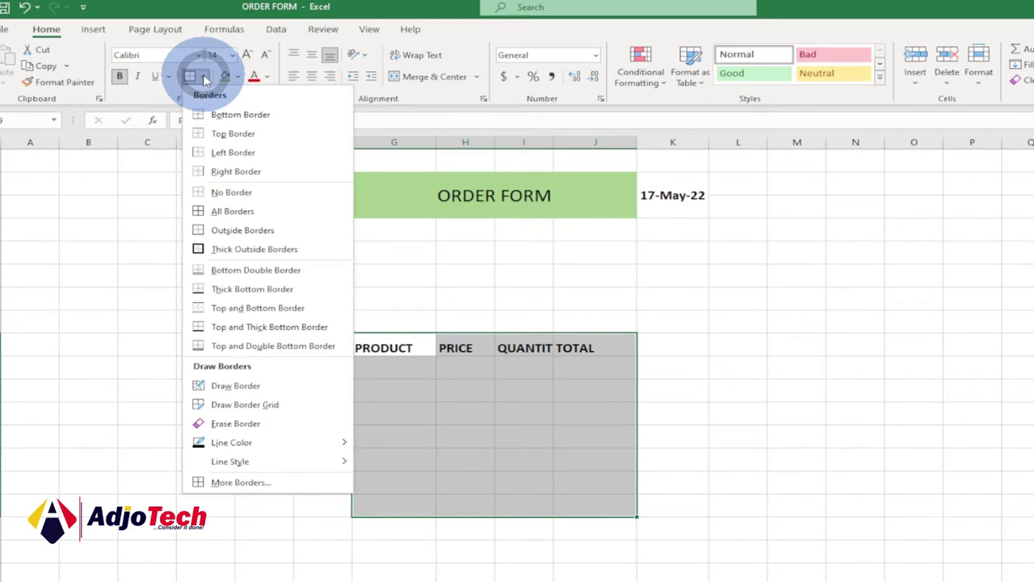
pyautogui.click(232, 210)
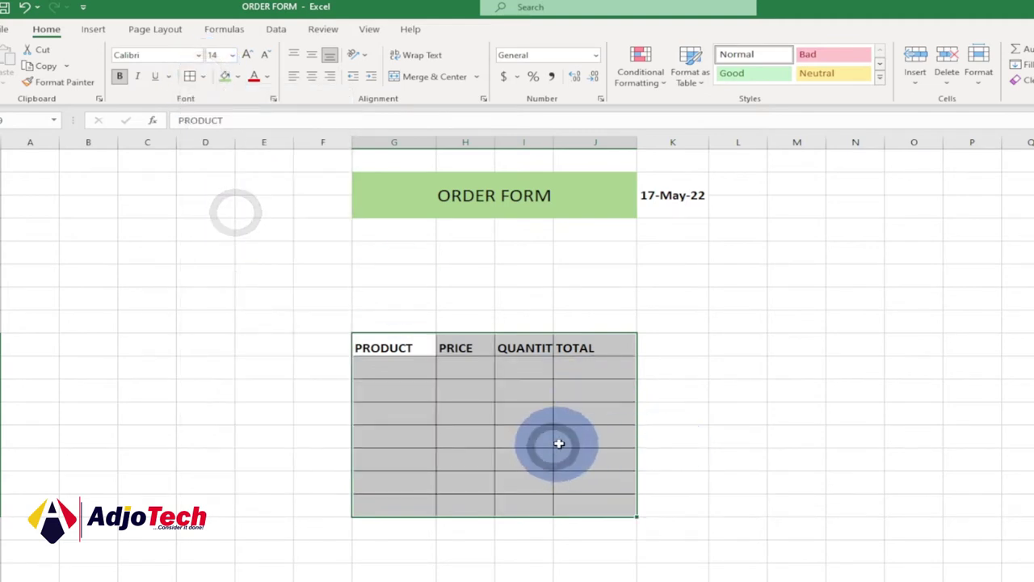
pyautogui.click(552, 441)
# - Widen column I so the QUANTITY heading fits in its cell
pyautogui.click(549, 144)
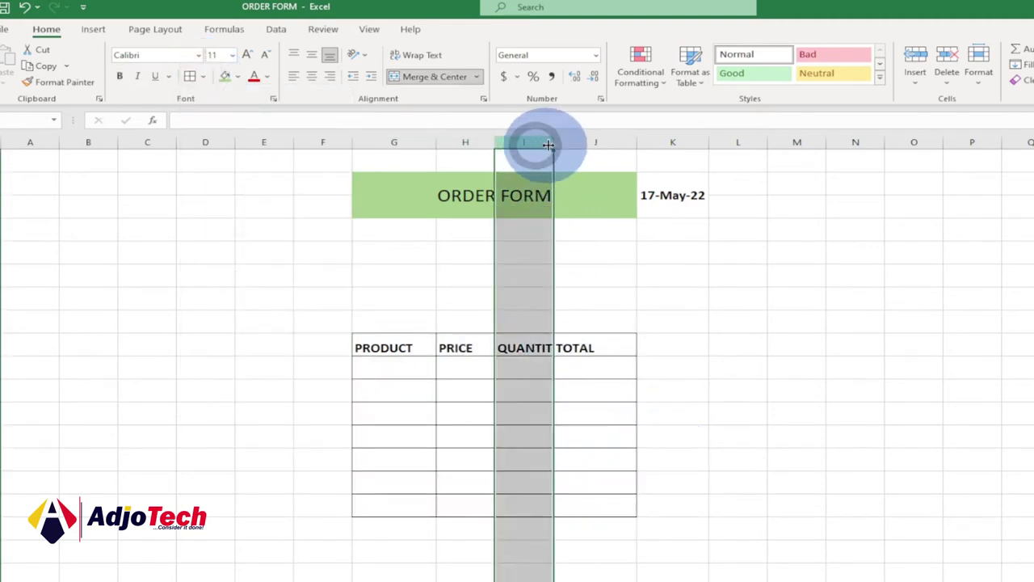
pyautogui.moveTo(551, 145); pyautogui.dragTo(569, 150)
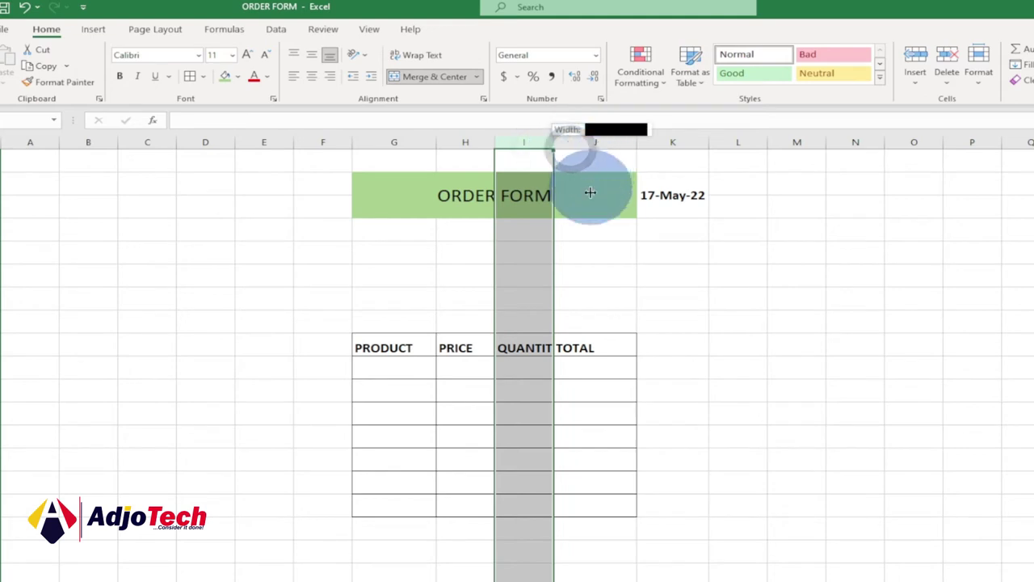
pyautogui.click(547, 194)
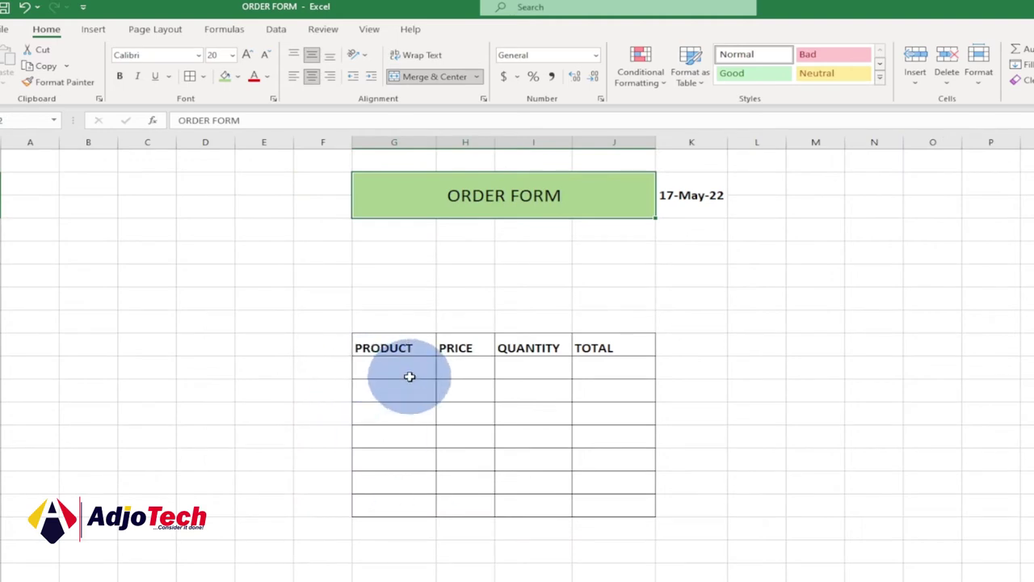
# - Set up a data validation rule that allows a List for the first PRODUCT cell, G10
pyautogui.click(410, 377)
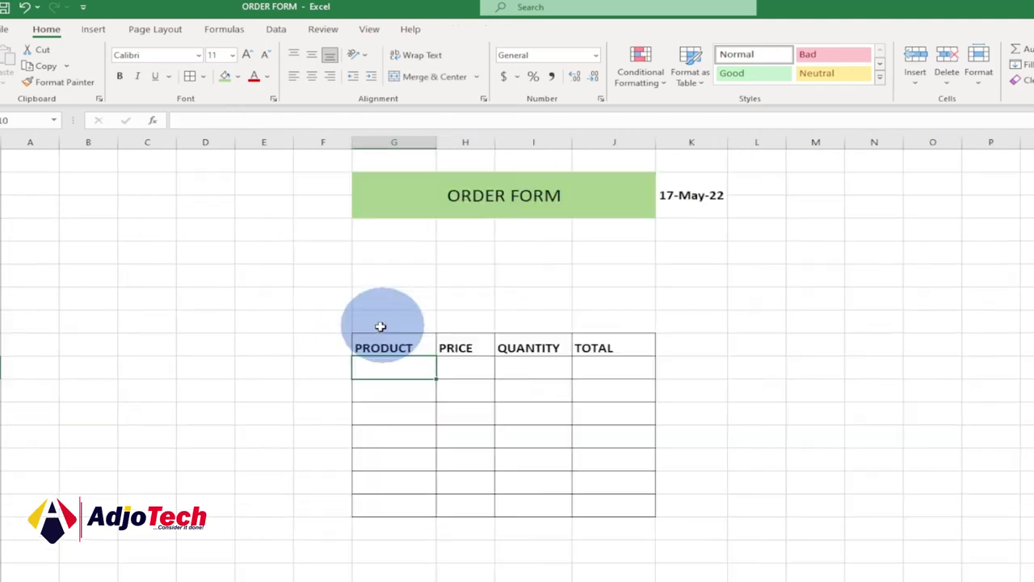
pyautogui.click(393, 371)
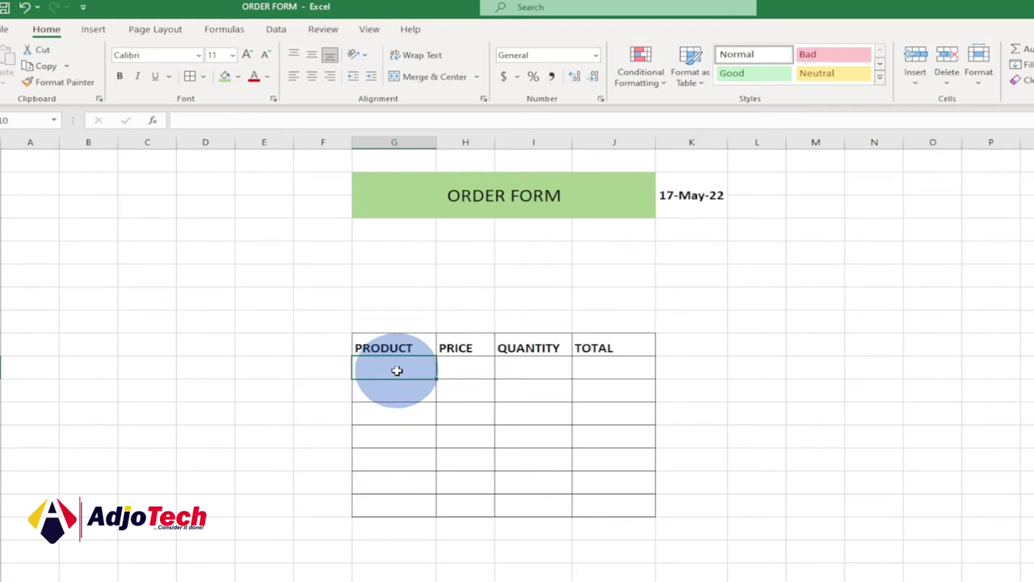
pyautogui.click(276, 29)
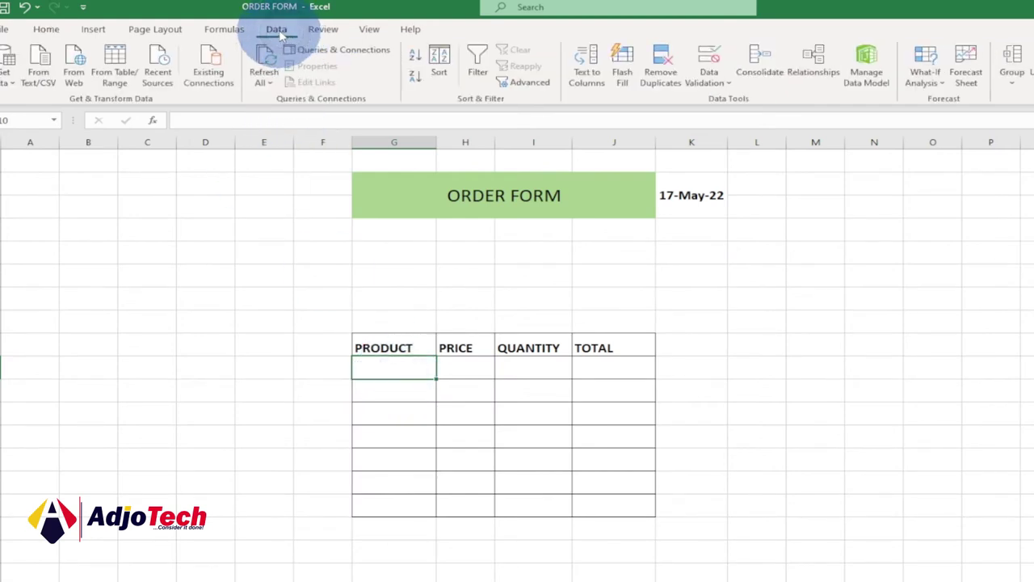
pyautogui.click(721, 90)
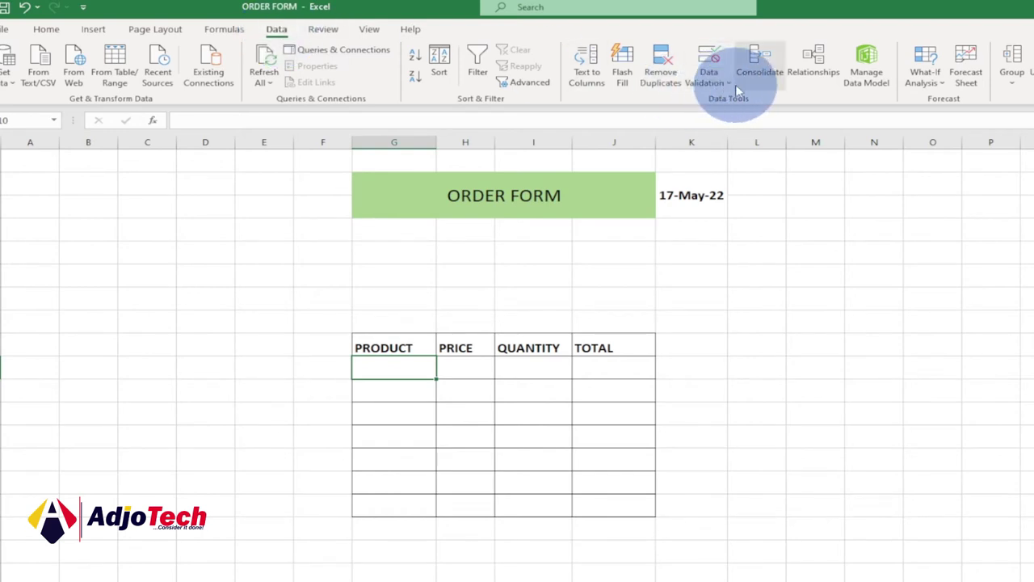
pyautogui.click(729, 82)
pyautogui.click(737, 103)
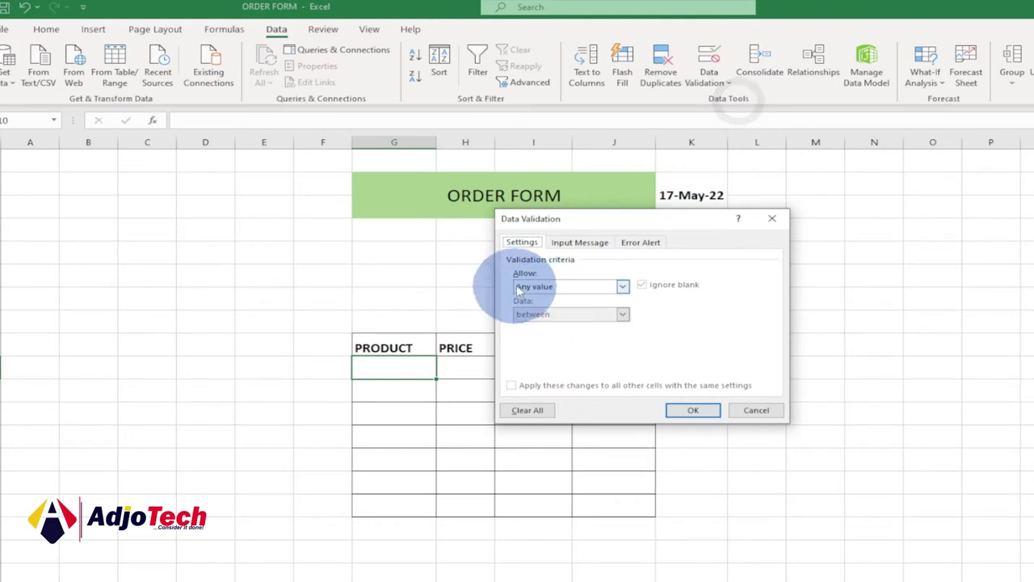
pyautogui.moveTo(651, 217); pyautogui.dragTo(775, 213)
pyautogui.click(749, 284)
pyautogui.click(715, 317)
pyautogui.click(671, 336)
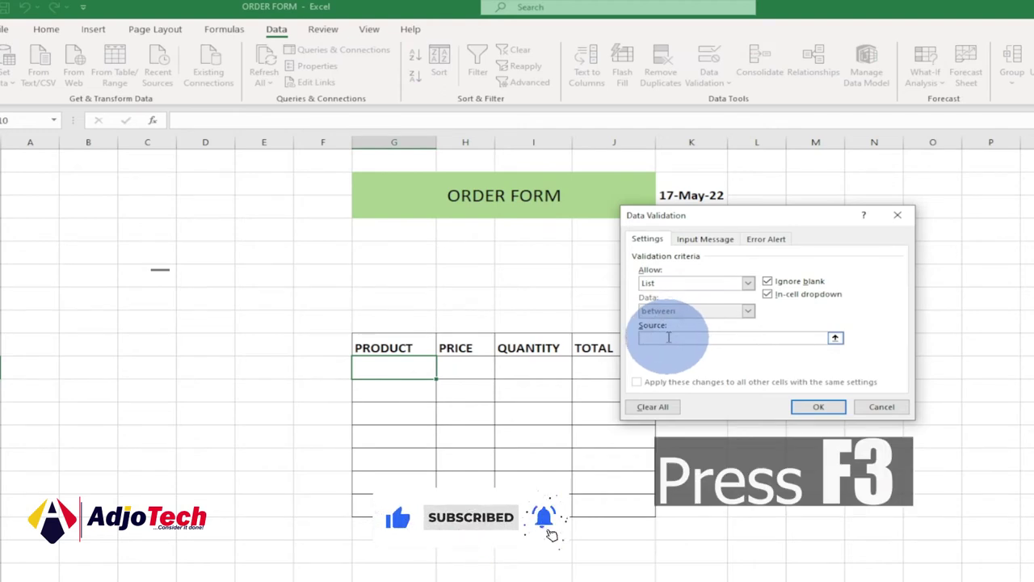
# - Use the defined name PRODUCT1LIST as the validation source and apply the rule to G10
pyautogui.press('F3')
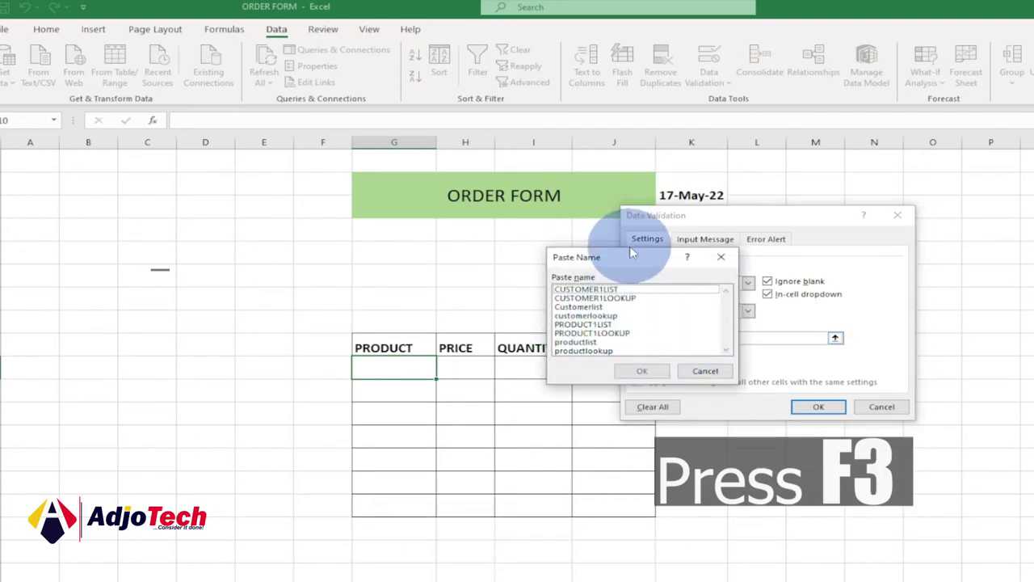
pyautogui.moveTo(638, 257); pyautogui.dragTo(796, 212)
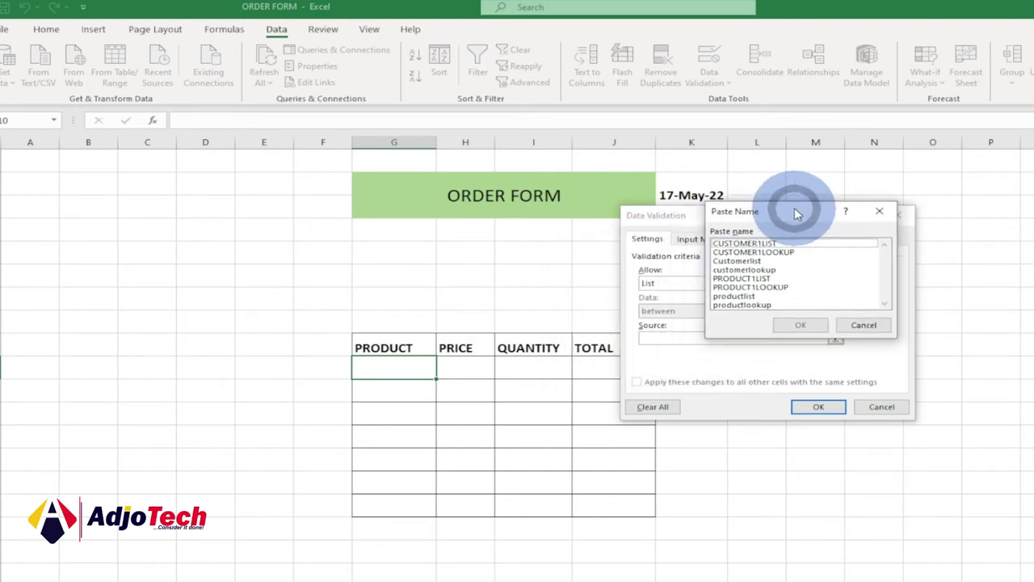
pyautogui.click(745, 280)
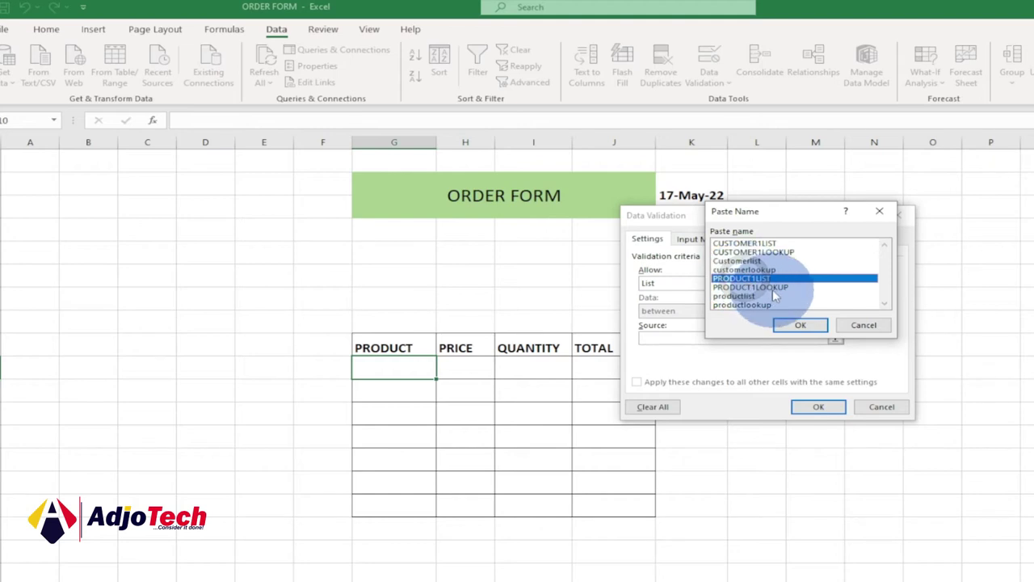
pyautogui.click(798, 326)
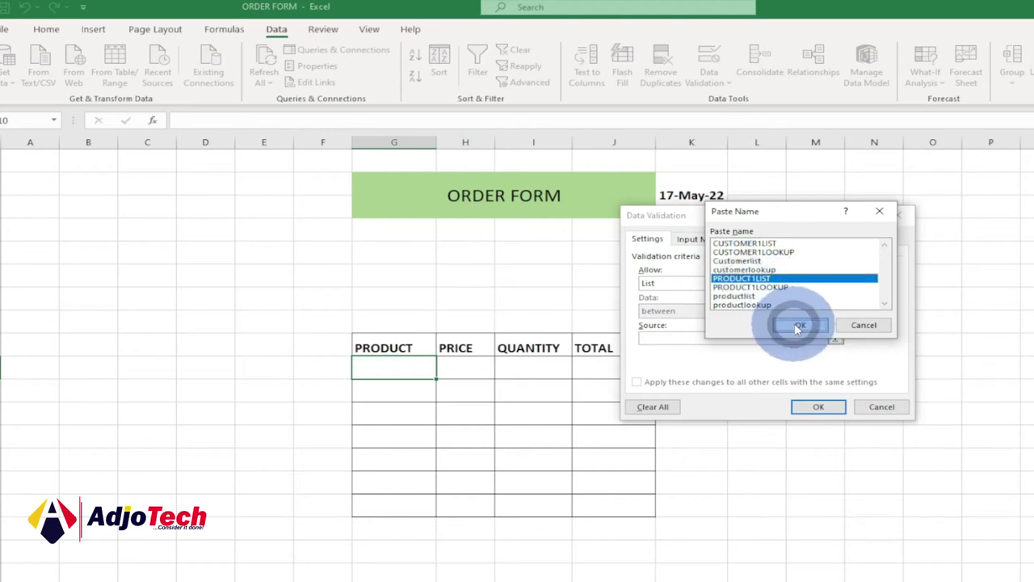
pyautogui.click(818, 406)
# - Check the product dropdown in G10 and copy it down the remaining table rows of the PRODUCT column
pyautogui.click(443, 371)
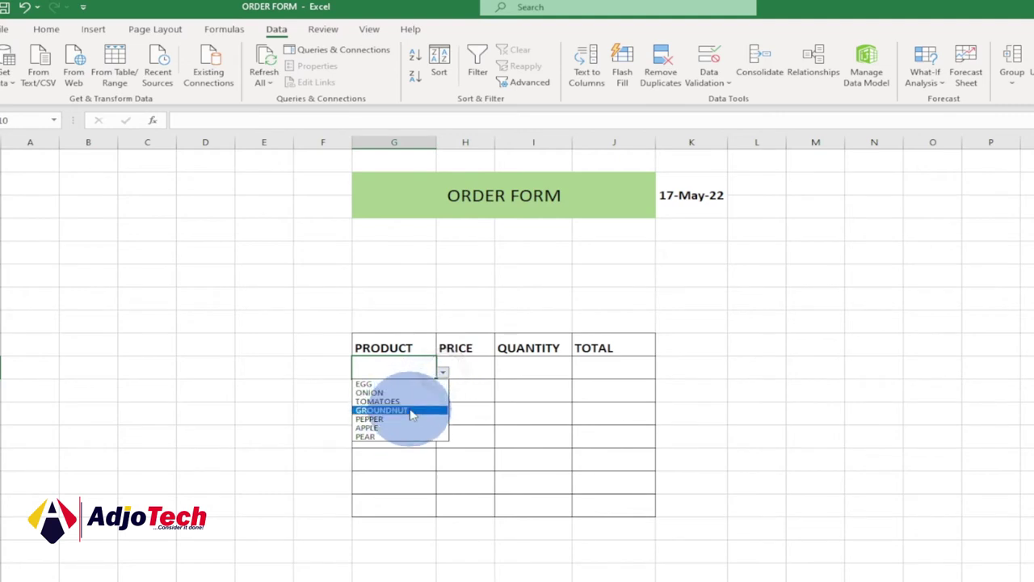
pyautogui.click(406, 364)
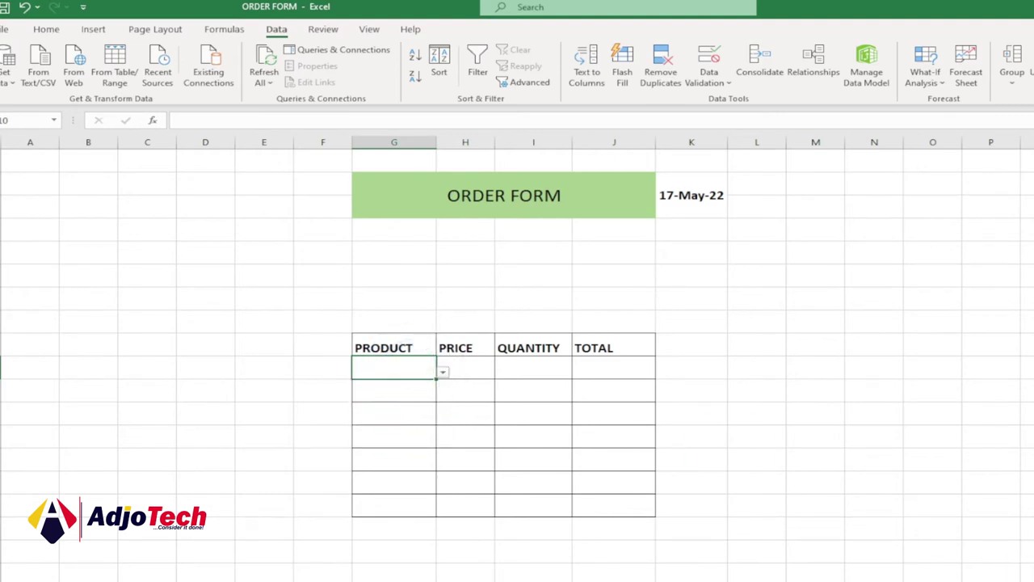
pyautogui.scroll(1, 518, 359)
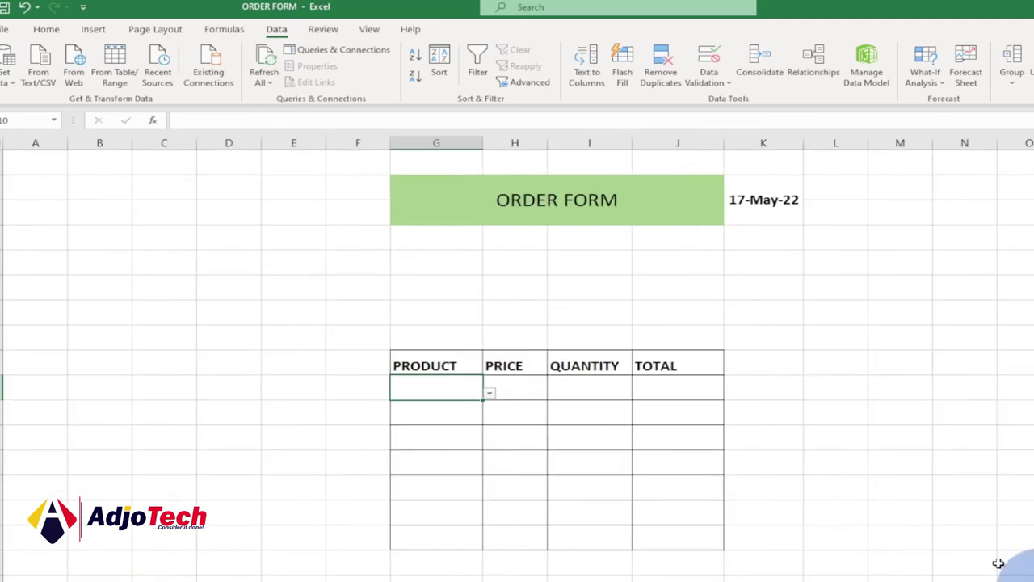
pyautogui.scroll(1, 428, 485)
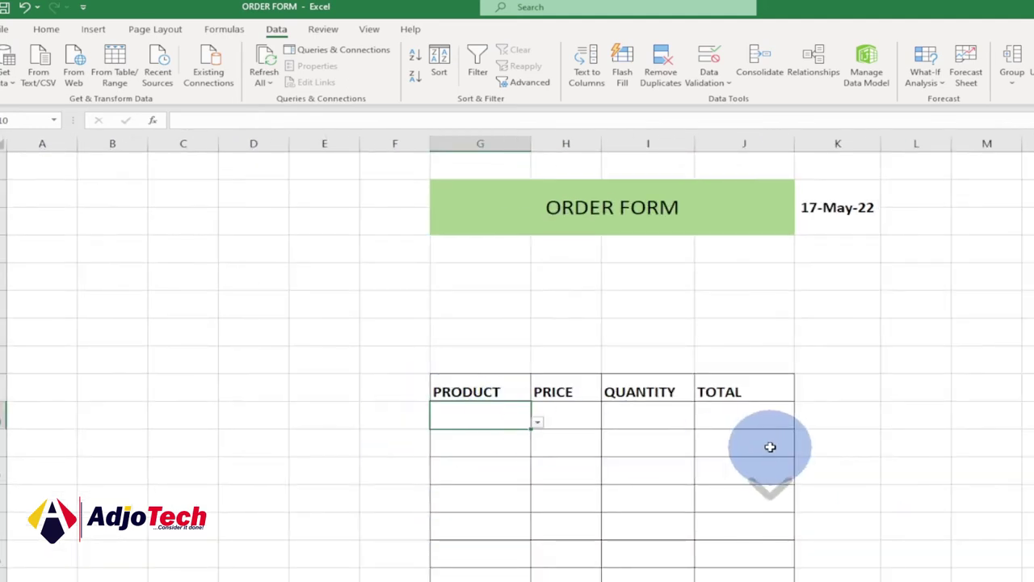
pyautogui.scroll(-2, 770, 447)
pyautogui.scroll(2, 696, 389)
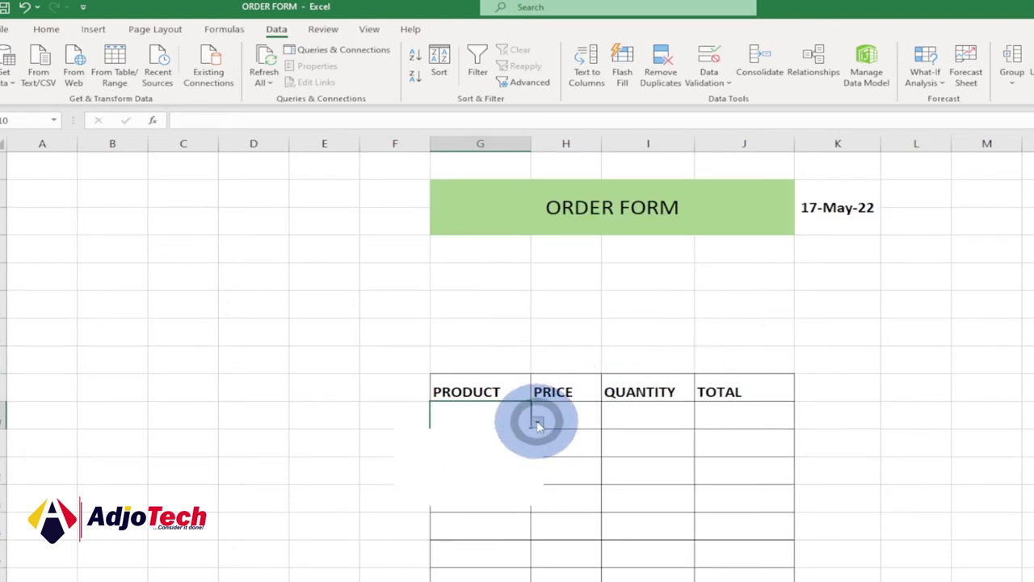
pyautogui.click(472, 412)
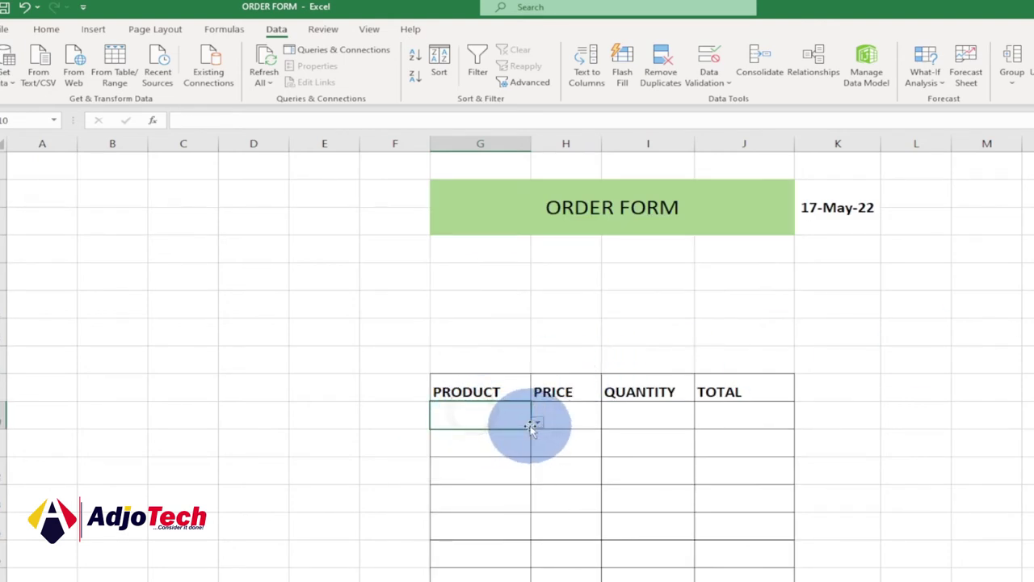
pyautogui.moveTo(525, 427); pyautogui.dragTo(506, 566)
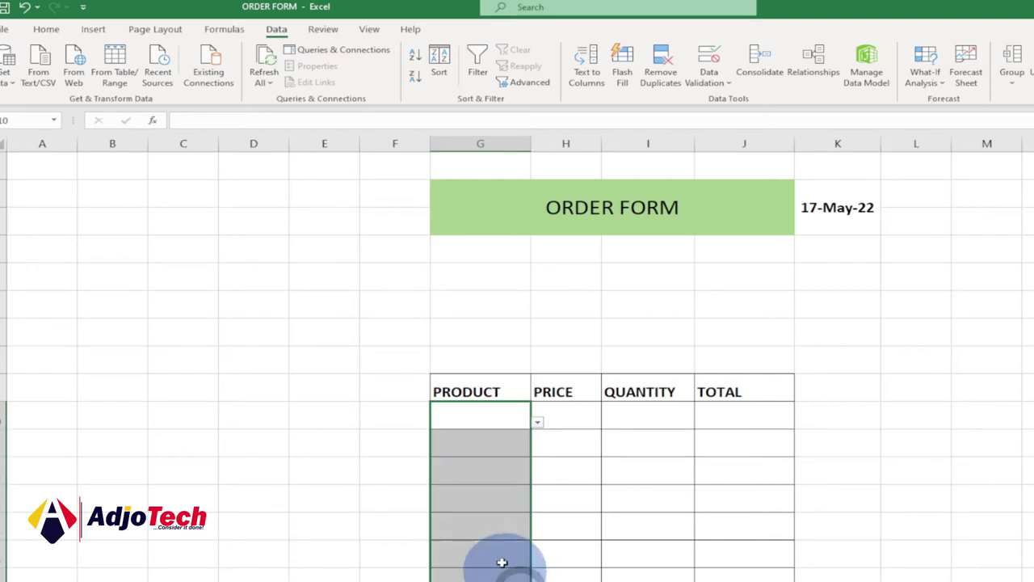
# - Choose TOMATOES in G11 and EGG in G10 from the product dropdowns
pyautogui.click(471, 443)
pyautogui.click(537, 450)
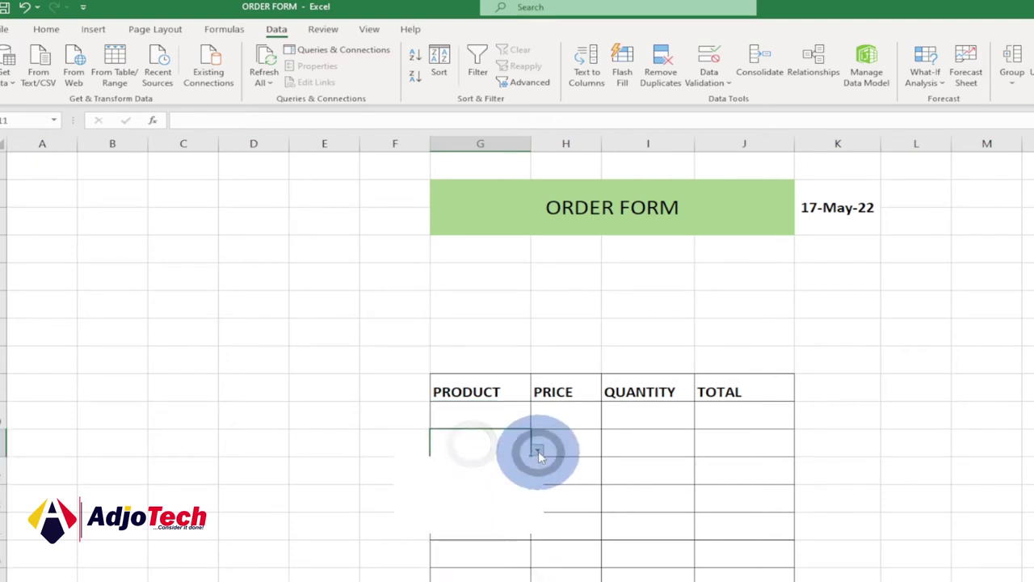
pyautogui.click(429, 483)
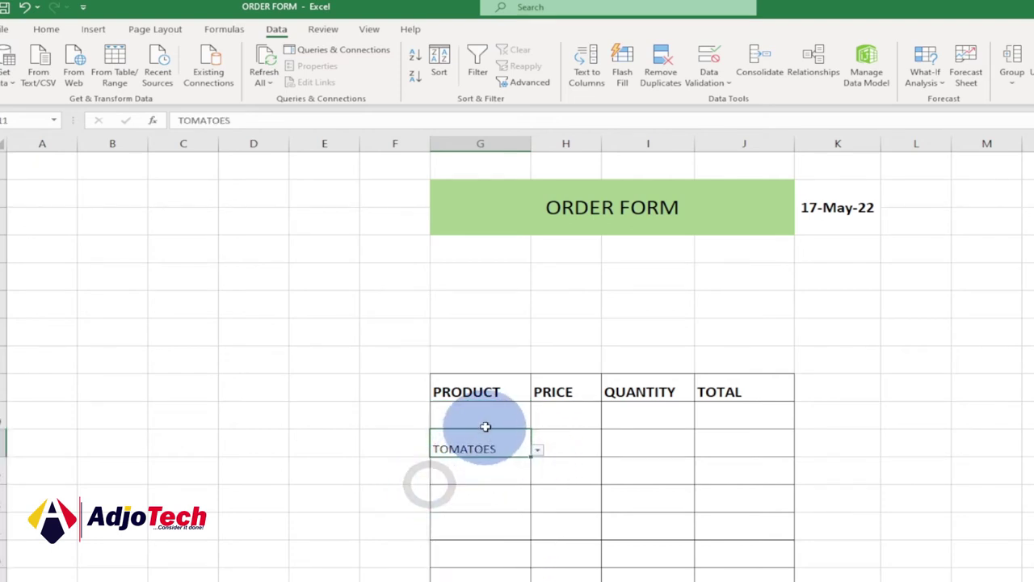
pyautogui.click(537, 423)
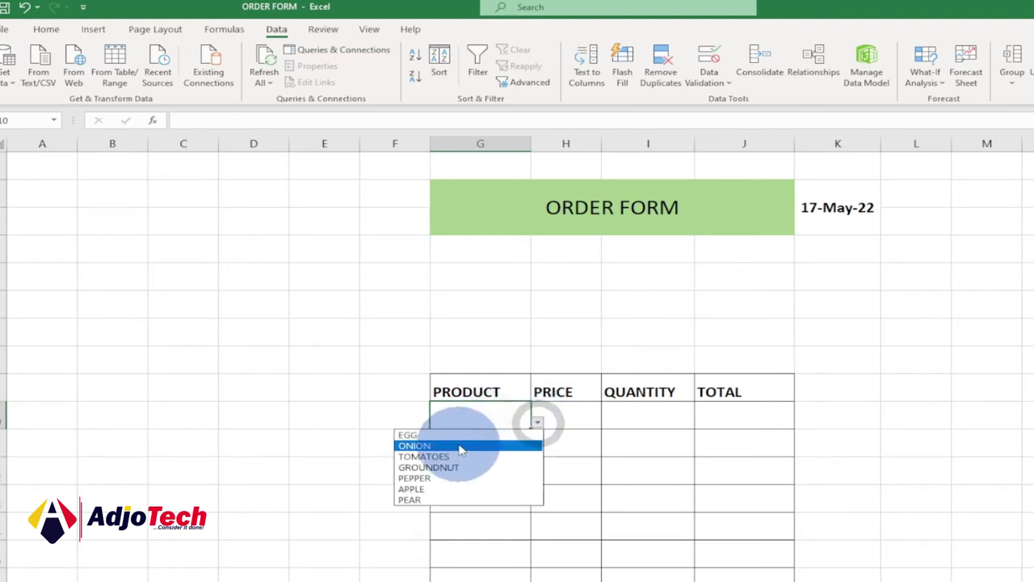
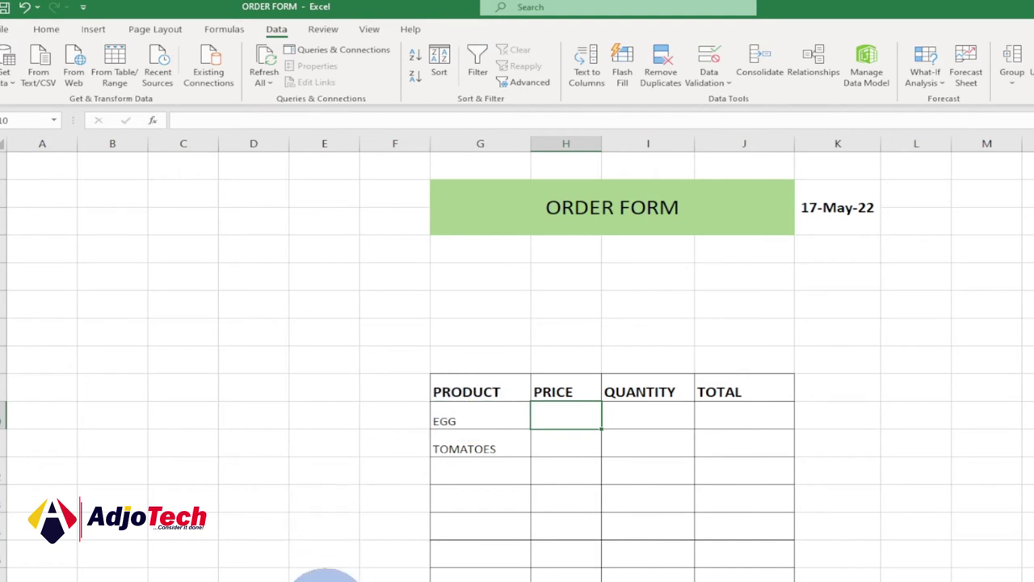
# - Look up the EGG entry and its price in the source table with the PRODUCT and PRICE columns
pyautogui.hotkey('ctrl', 'pagedown')
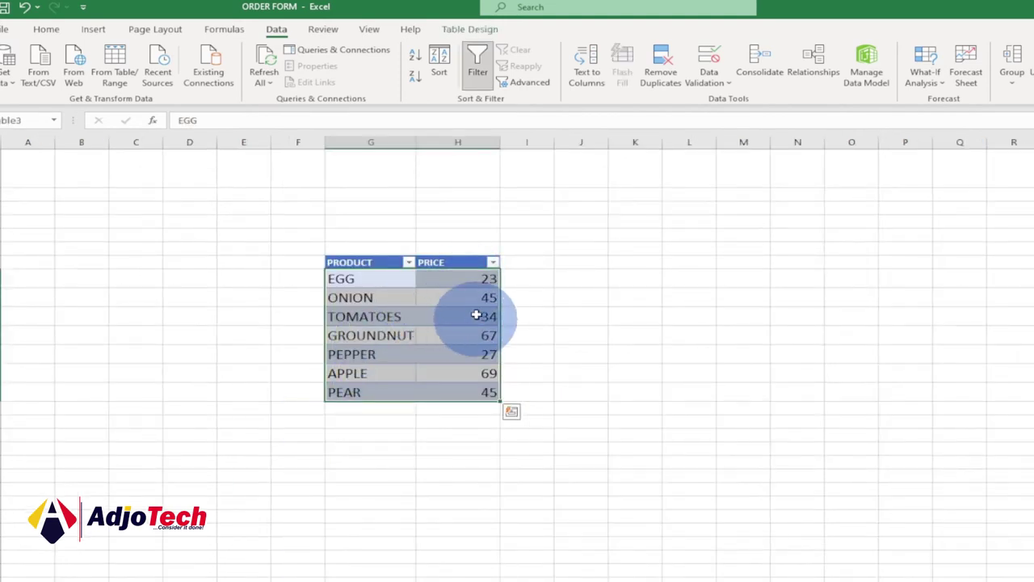
pyautogui.click(353, 283)
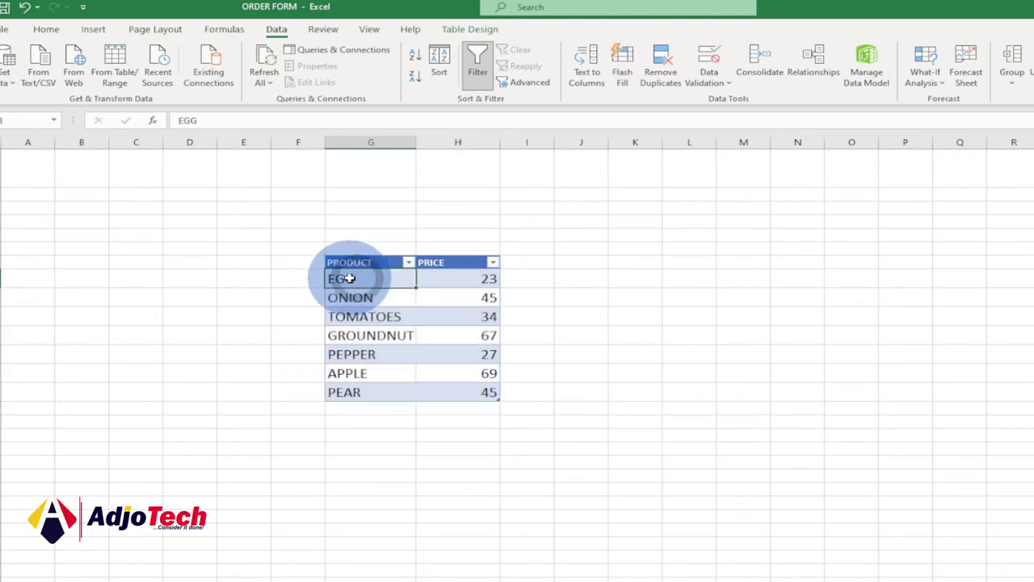
pyautogui.keyDown('shift'); pyautogui.click(470, 278); pyautogui.keyUp('shift')
pyautogui.click(470, 278)
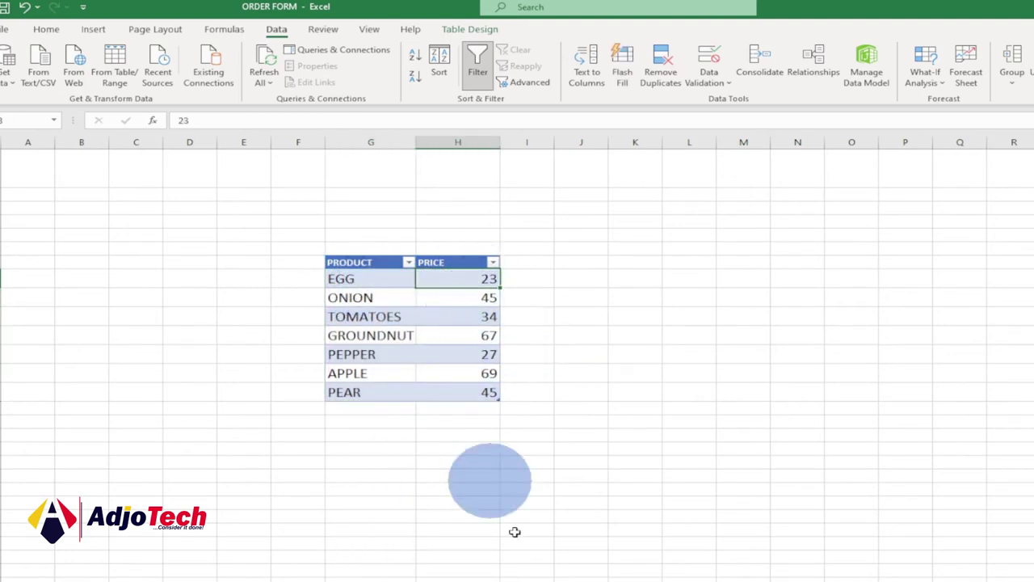
# - Return to the ORDER FORM1 sheet and start an IF formula in H10 that gives a blank when G10 is empty: =IF(G10="","",
pyautogui.click(482, 579)
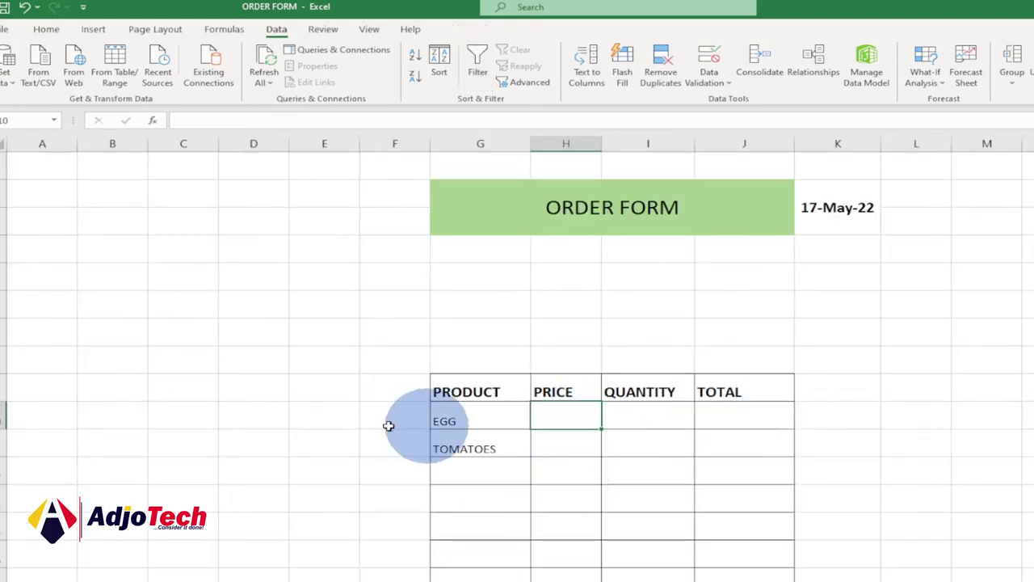
pyautogui.click(485, 422)
pyautogui.click(543, 422)
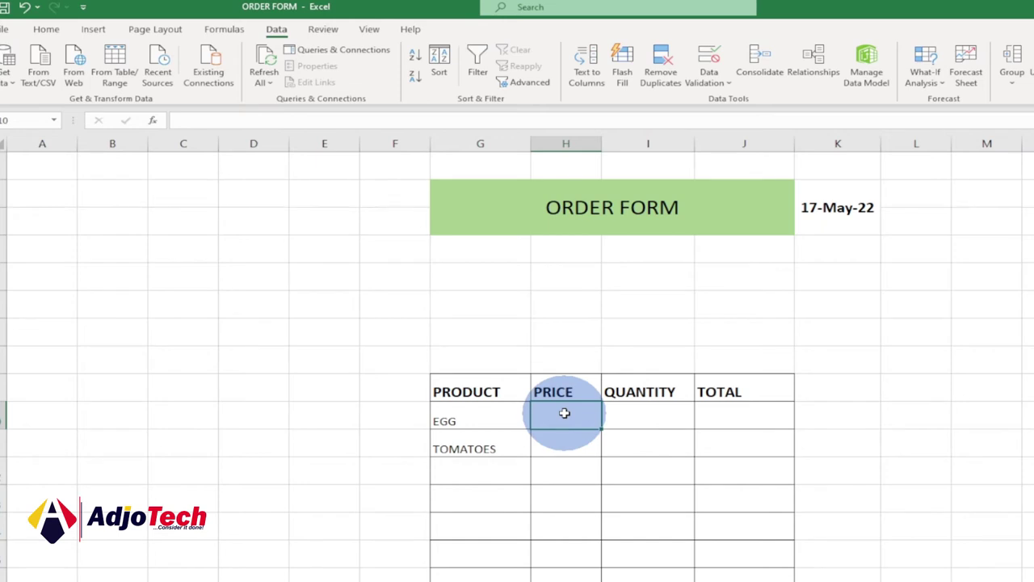
pyautogui.write('=FI')
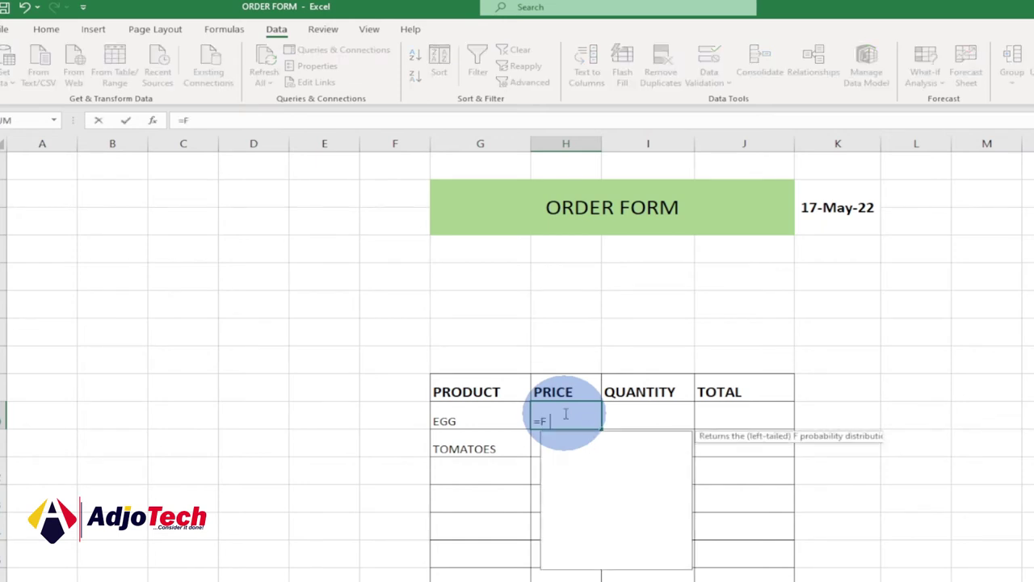
pyautogui.press('BackSpace')
pyautogui.press('BackSpace')
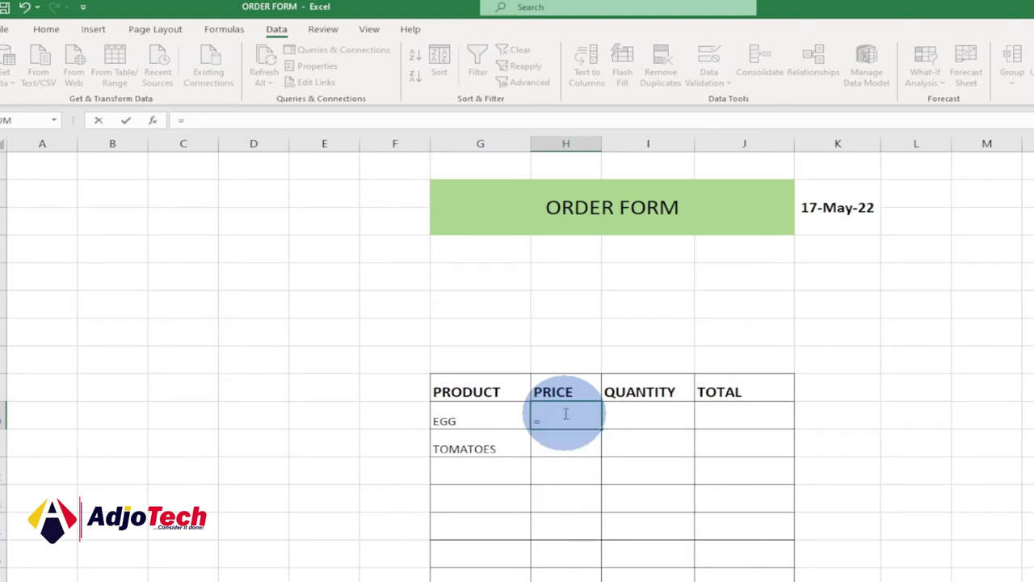
pyautogui.write('IF(')
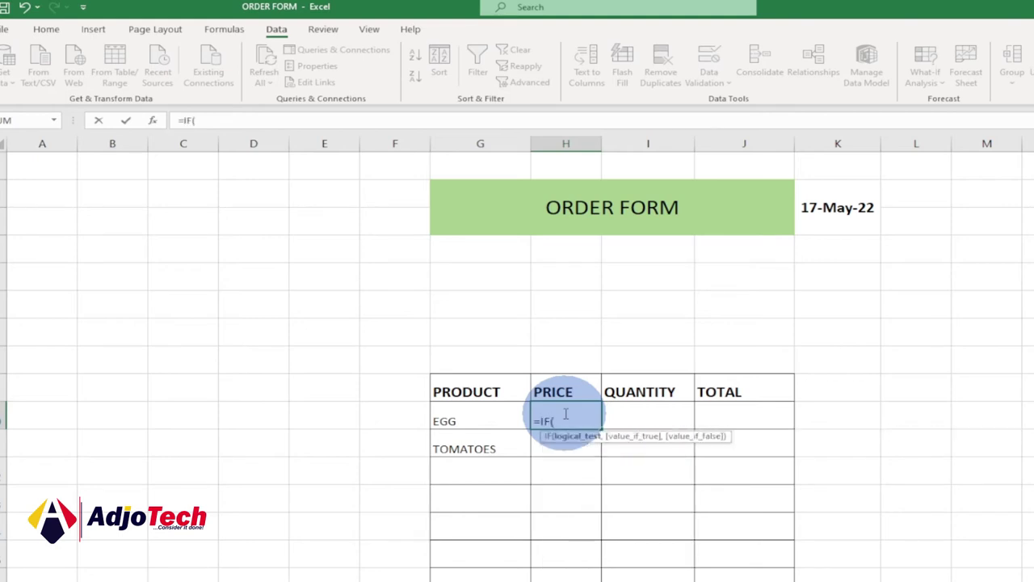
pyautogui.click(487, 415)
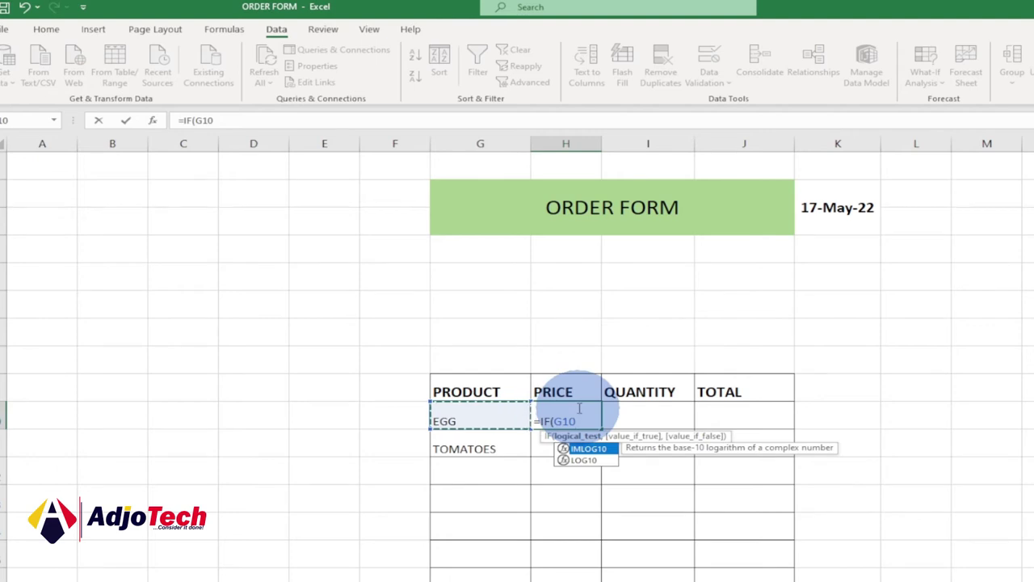
pyautogui.write('=')
pyautogui.write('""')
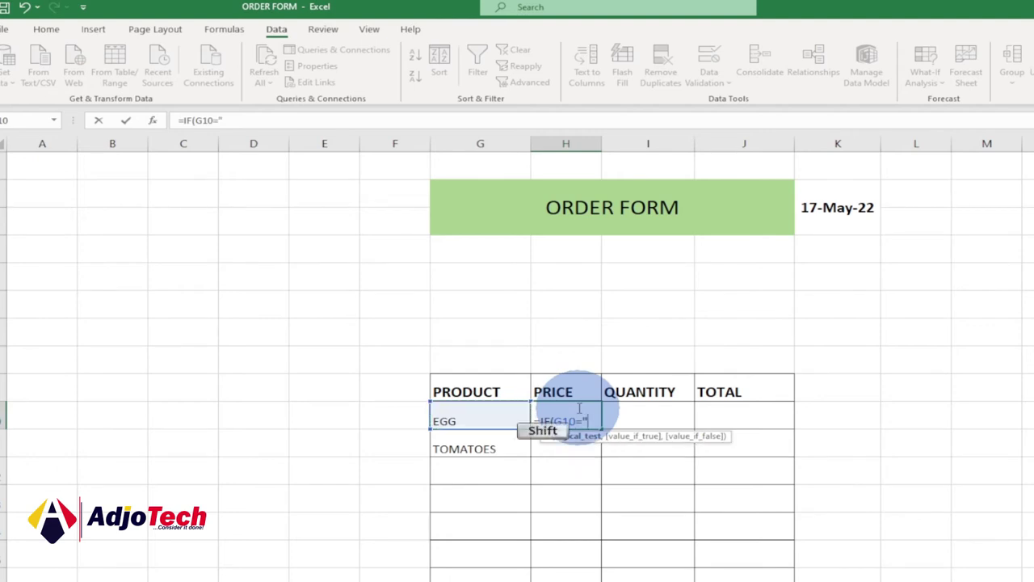
pyautogui.write(',')
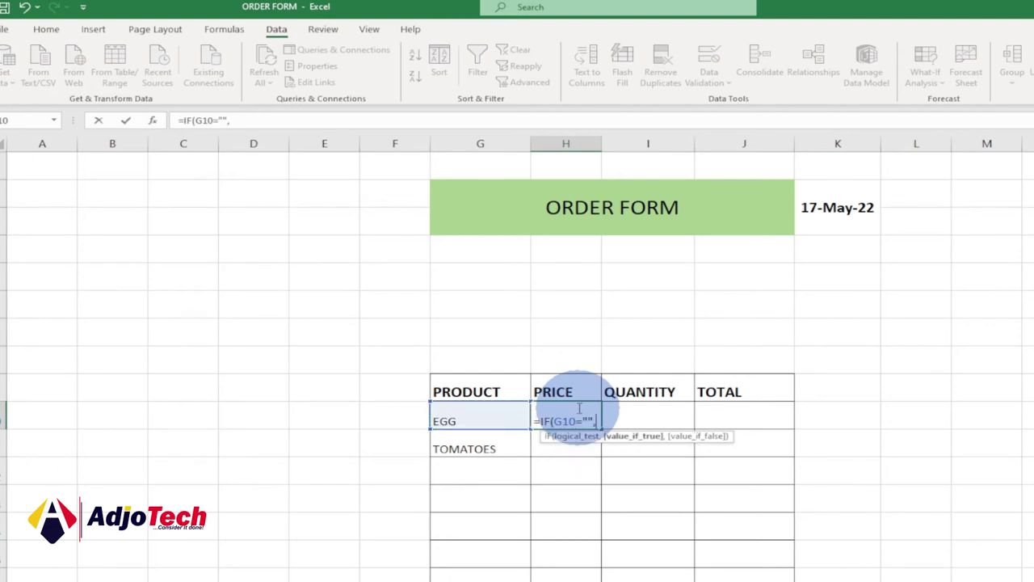
pyautogui.press('shift')
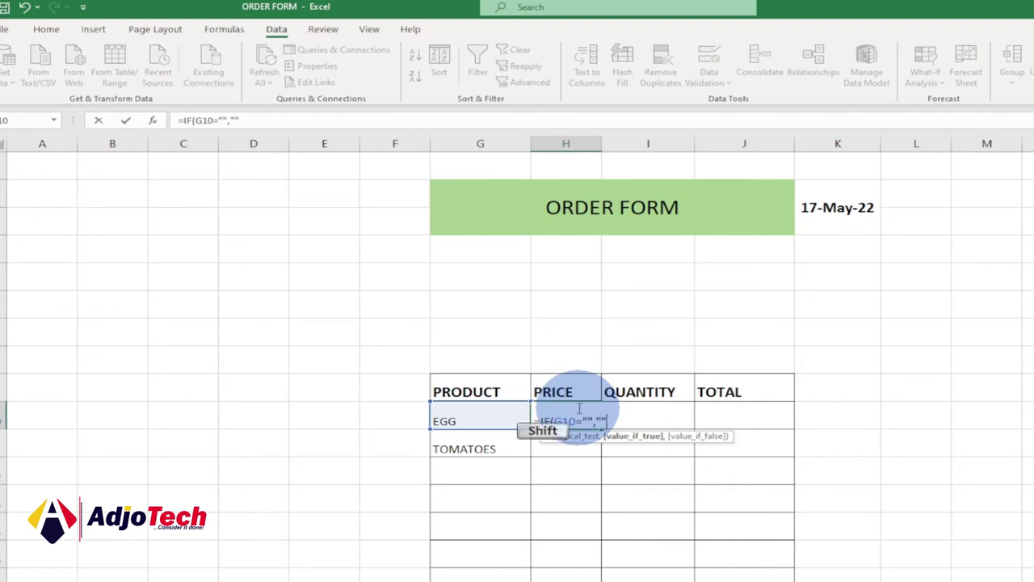
pyautogui.write('"",')
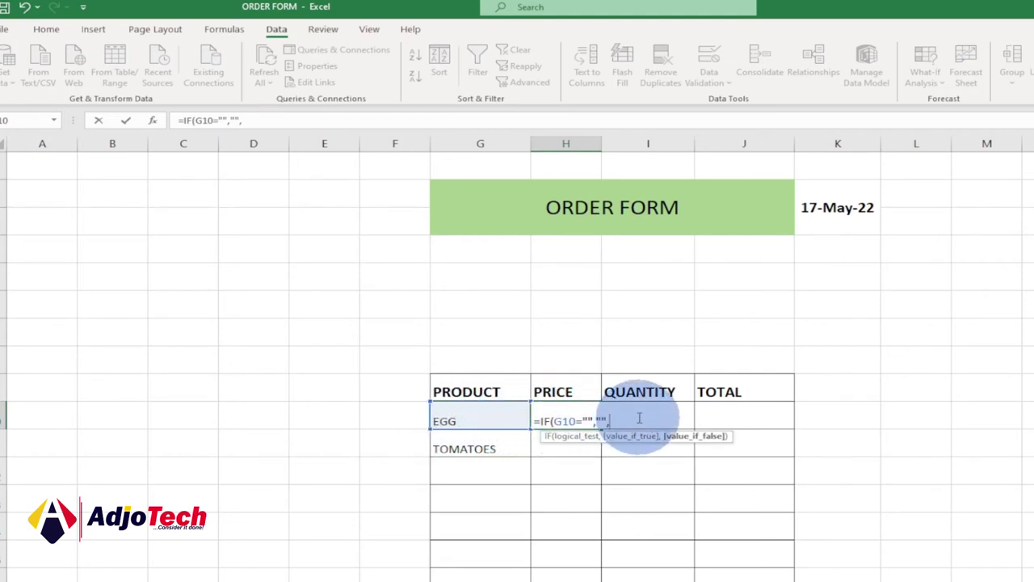
# - Nest a VLOOKUP as the formula's false result, with G10 as lookup value and the defined name PRODUCT1LOOKUP as table array
pyautogui.write('vl')
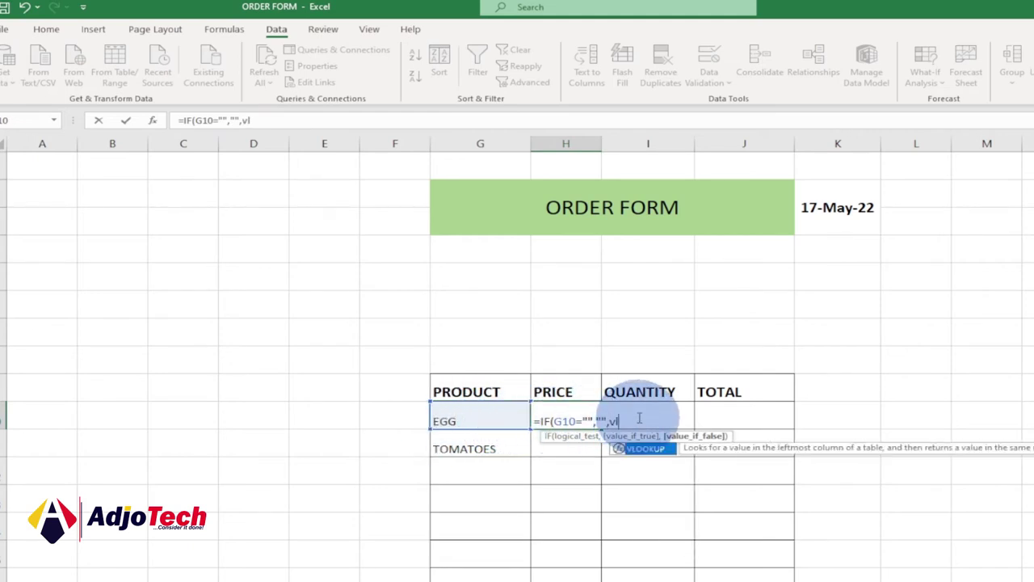
pyautogui.press('Tab')
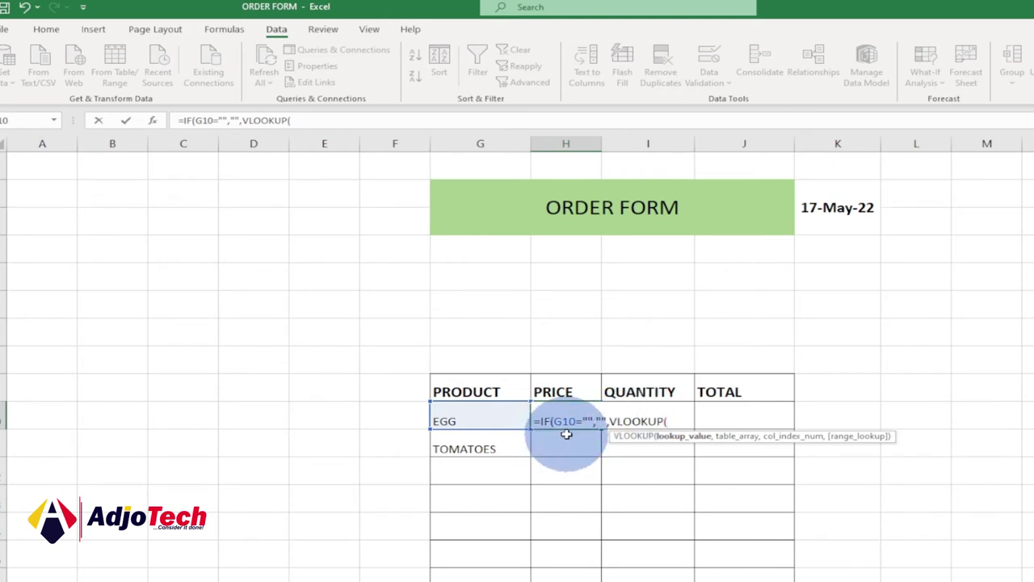
pyautogui.click(483, 420)
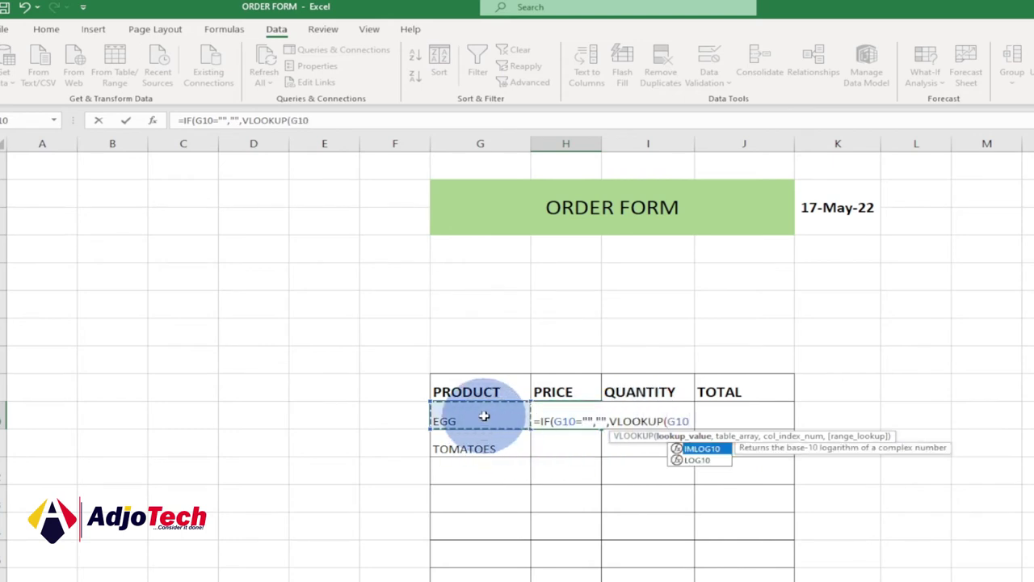
pyautogui.write(',')
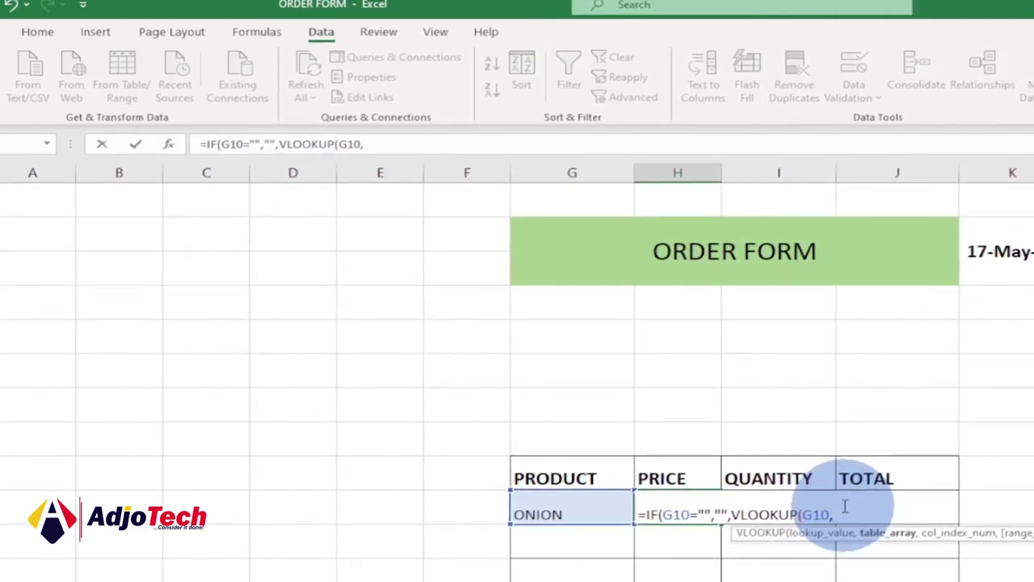
pyautogui.press('F3')
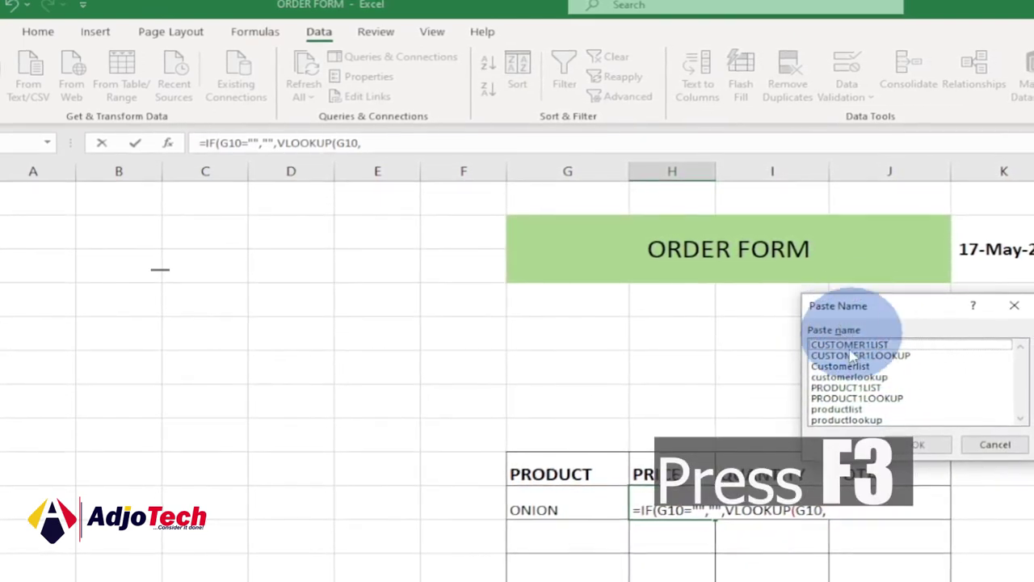
pyautogui.click(842, 400)
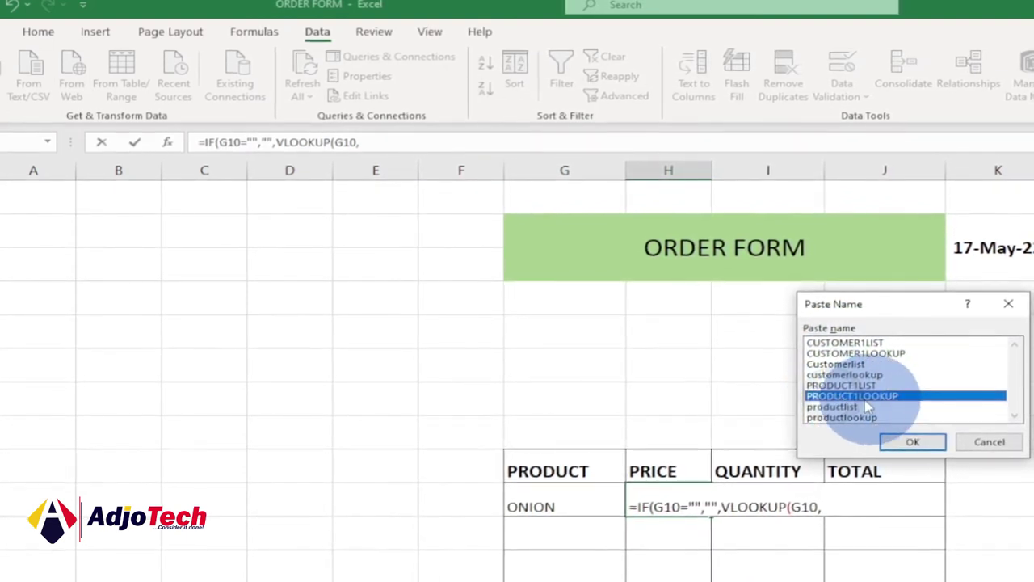
pyautogui.click(907, 438)
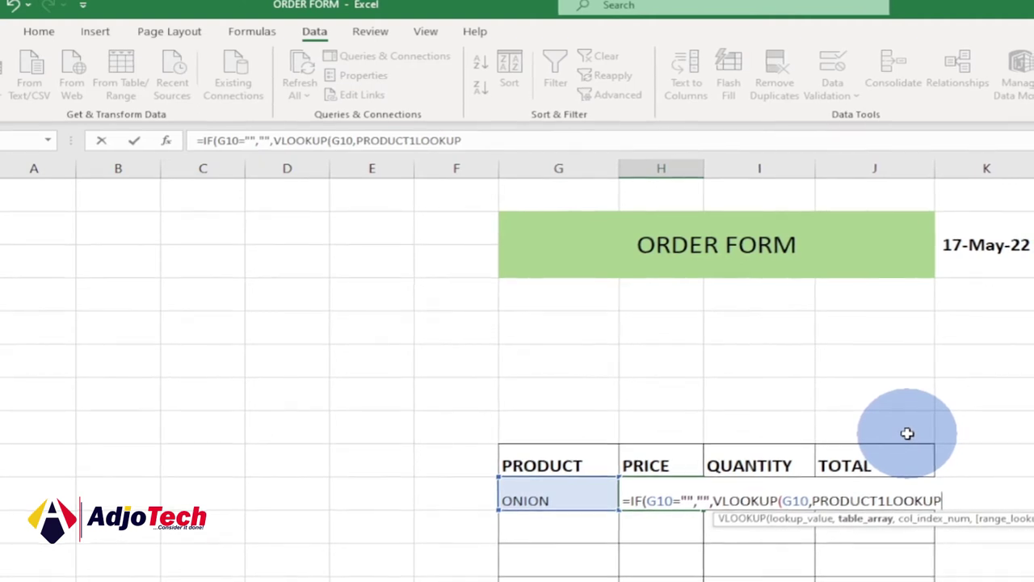
# - Complete the VLOOKUP in H10 with column index 2 and exact match FALSE, close both functions and enter the formula
pyautogui.write(',')
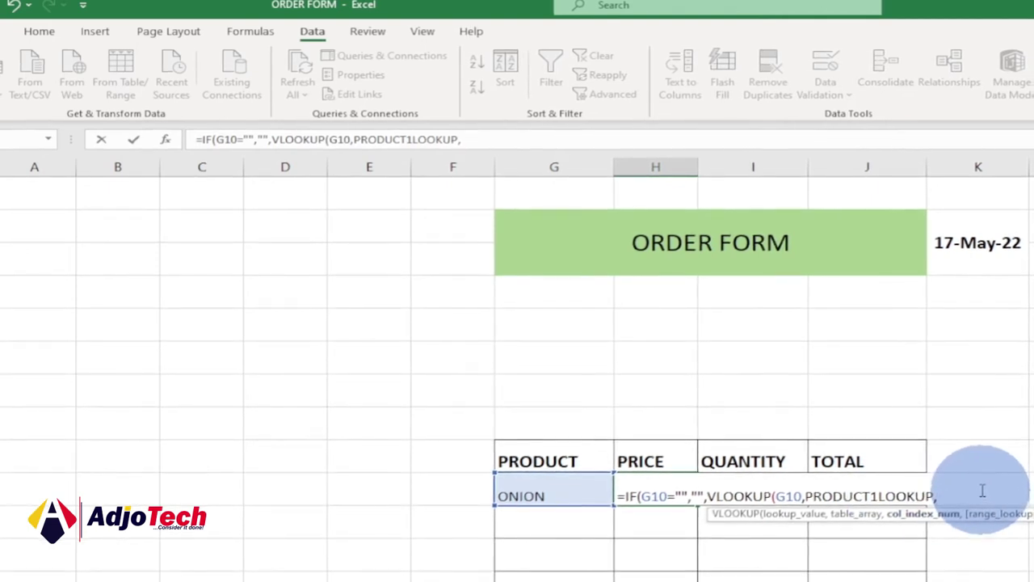
pyautogui.write('2')
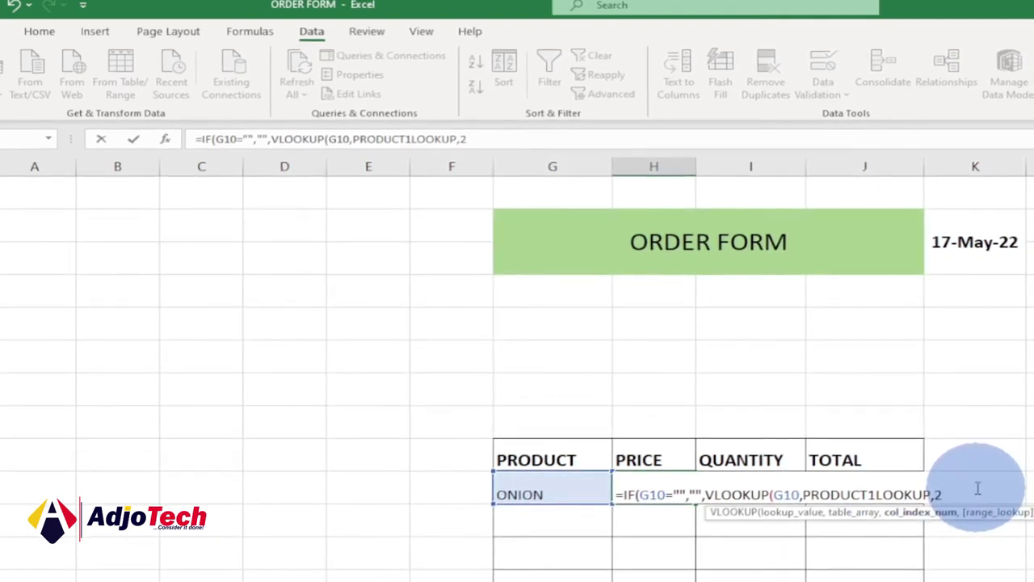
pyautogui.write(',')
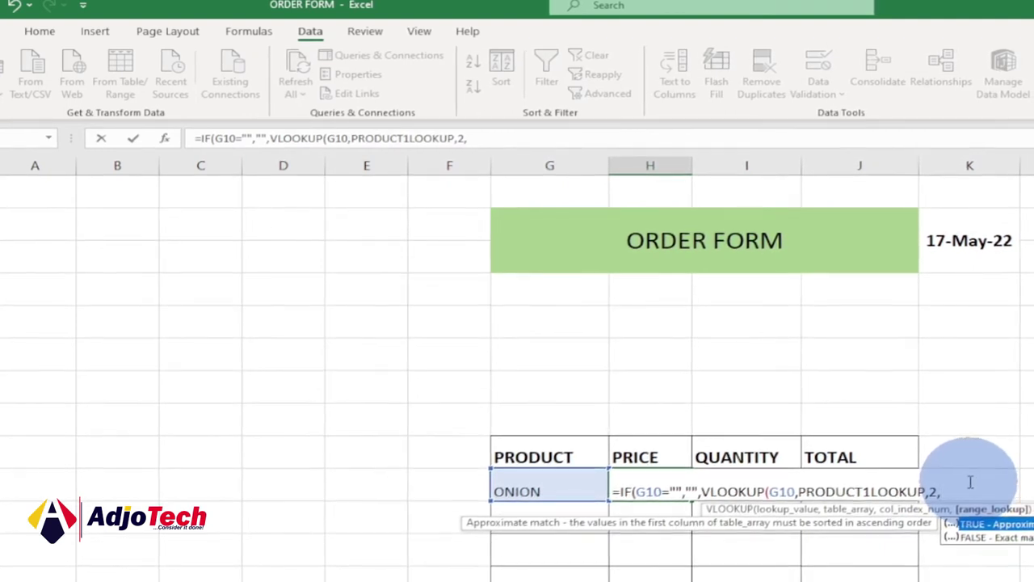
pyautogui.press('Down')
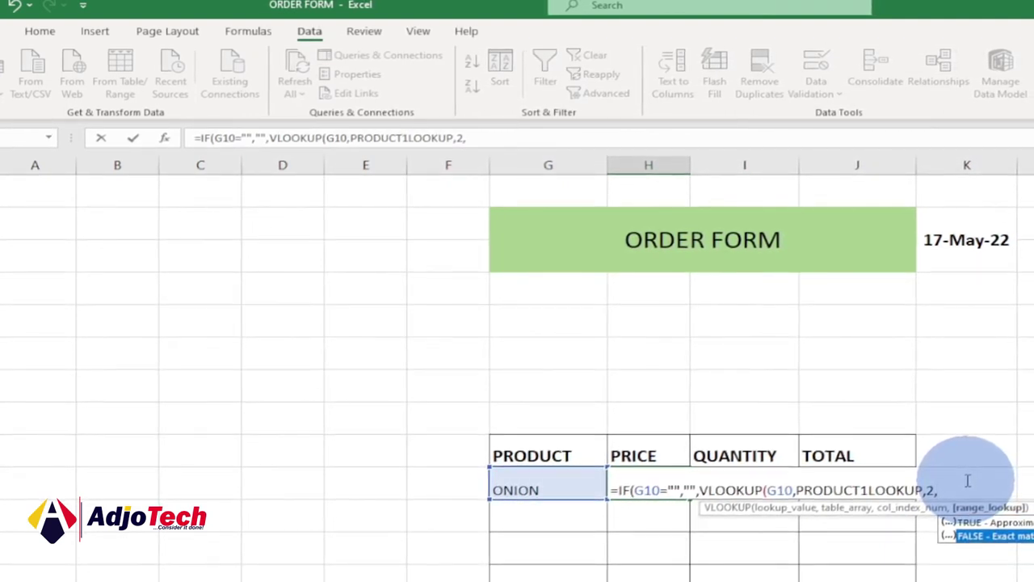
pyautogui.press('Tab')
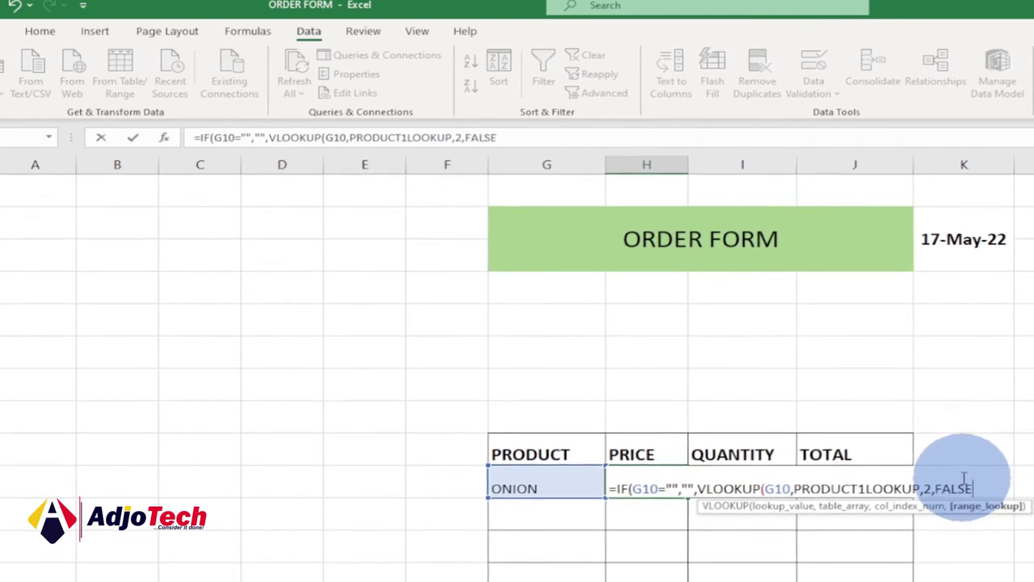
pyautogui.write('))')
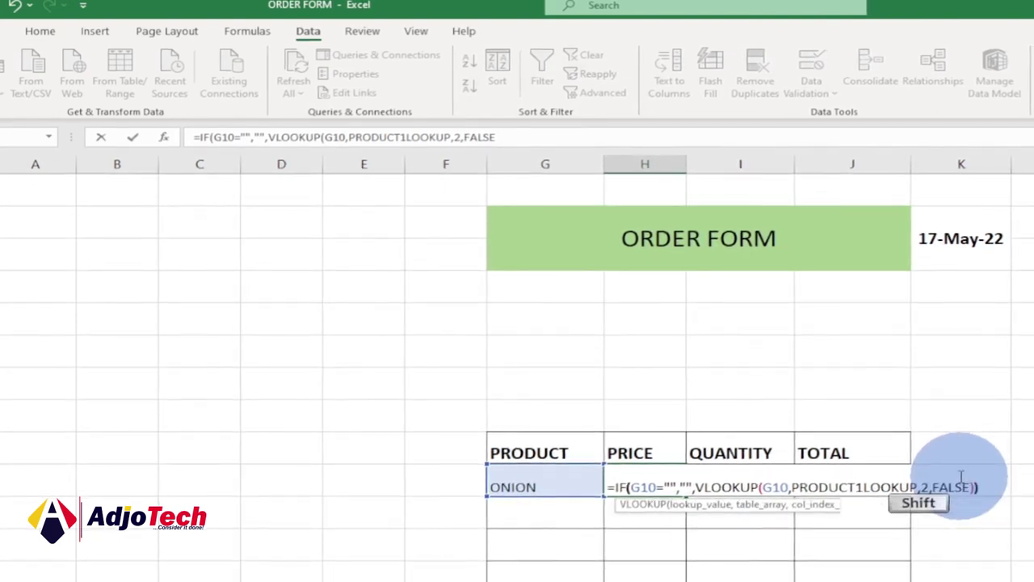
pyautogui.press('Return')
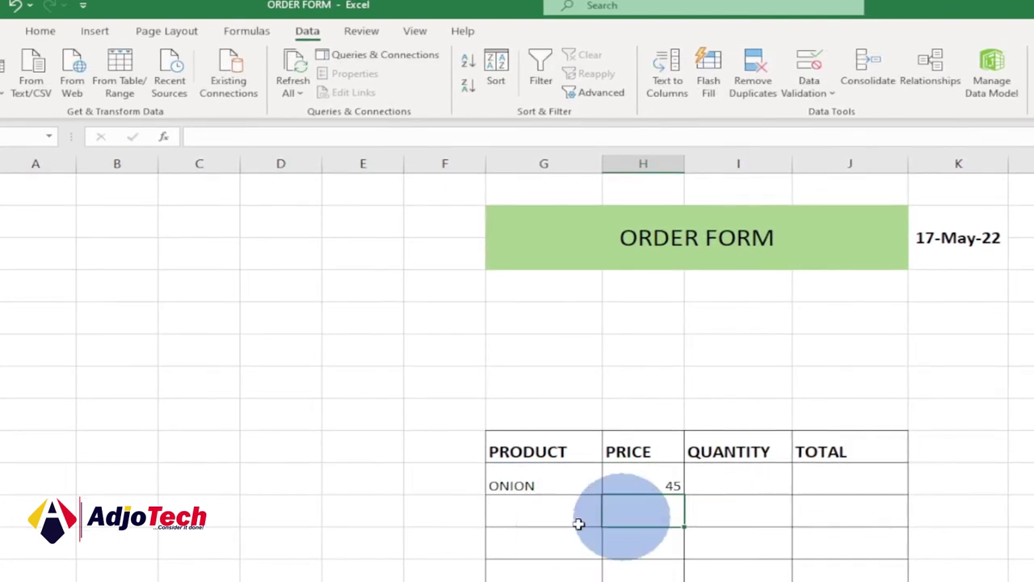
# - Test the price lookup by choosing TOMATOES and finally PEPPER from the product dropdown in G10
pyautogui.click(636, 483)
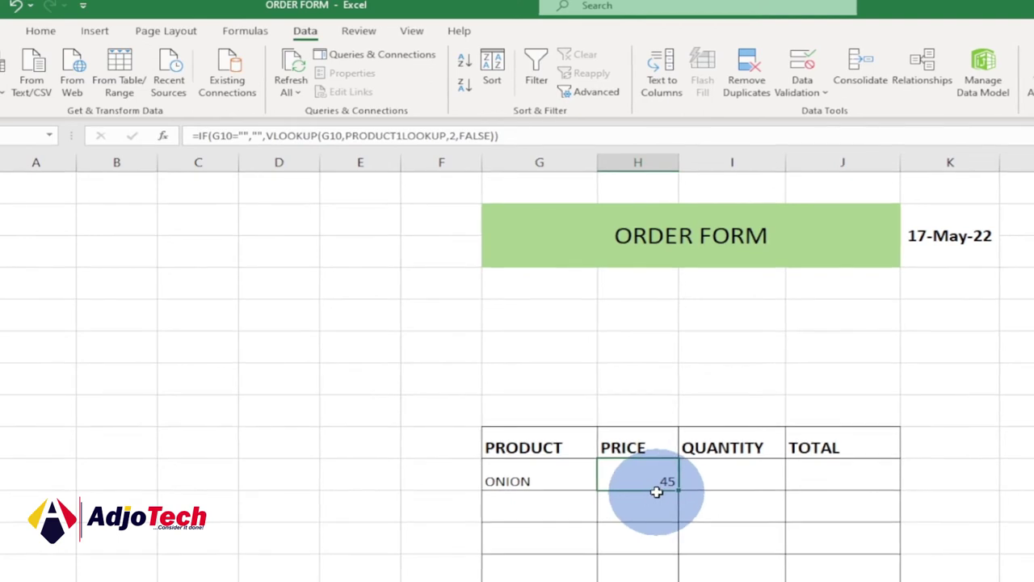
pyautogui.click(565, 477)
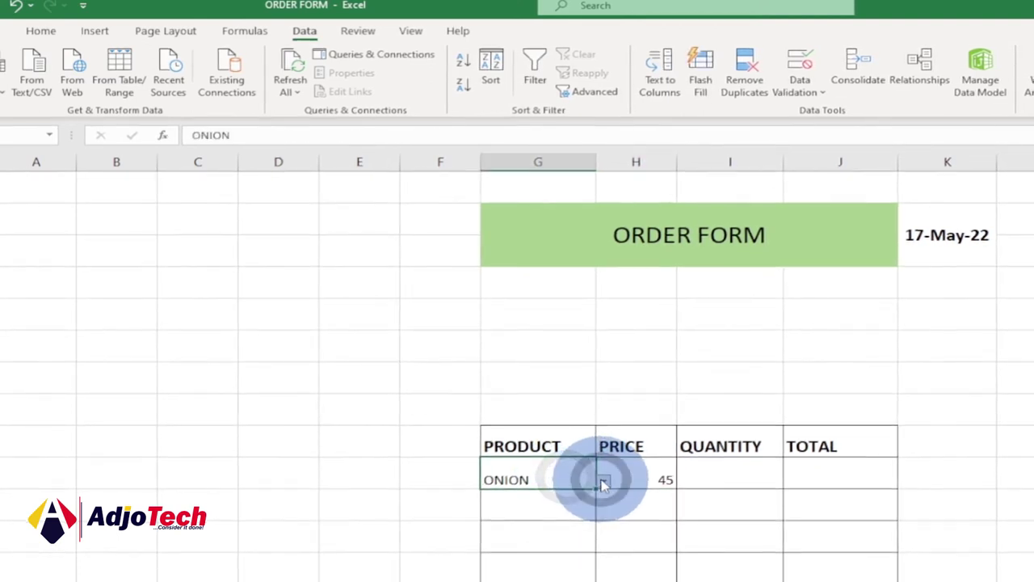
pyautogui.click(602, 480)
pyautogui.click(498, 520)
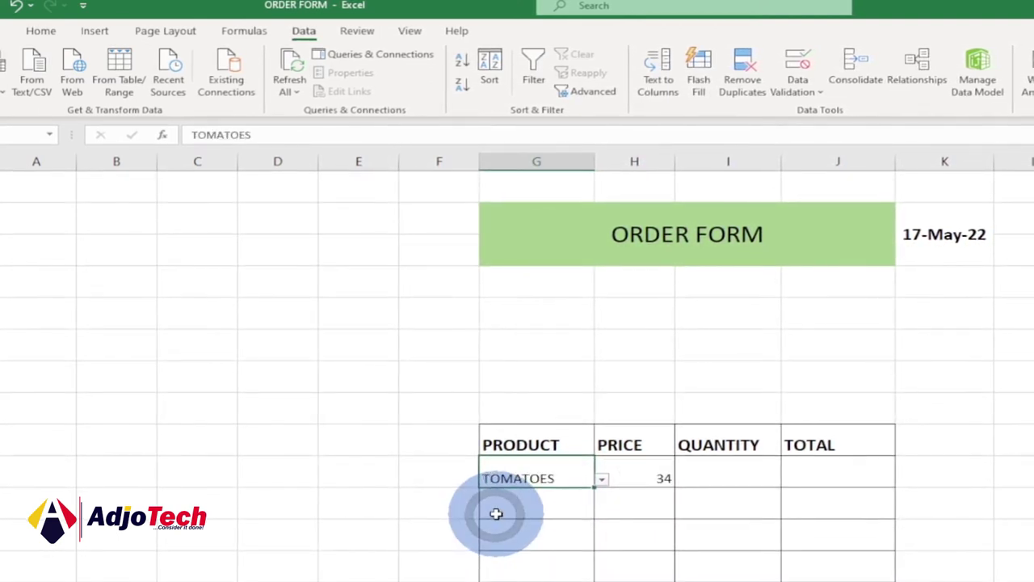
pyautogui.click(600, 480)
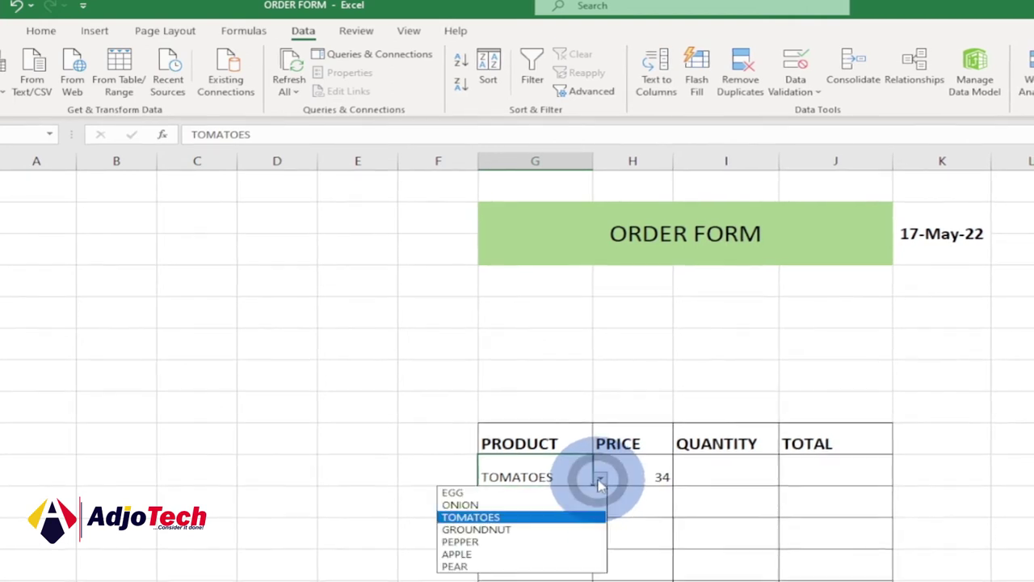
pyautogui.click(499, 541)
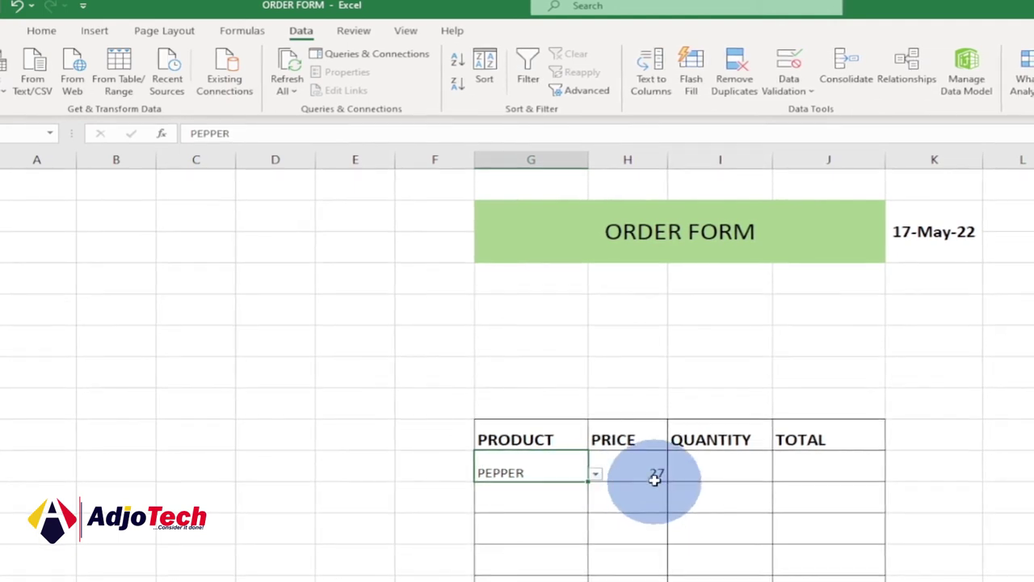
# - Copy the H10 price formula down the remaining table rows of the PRICE column and check the copy in H11
pyautogui.click(644, 472)
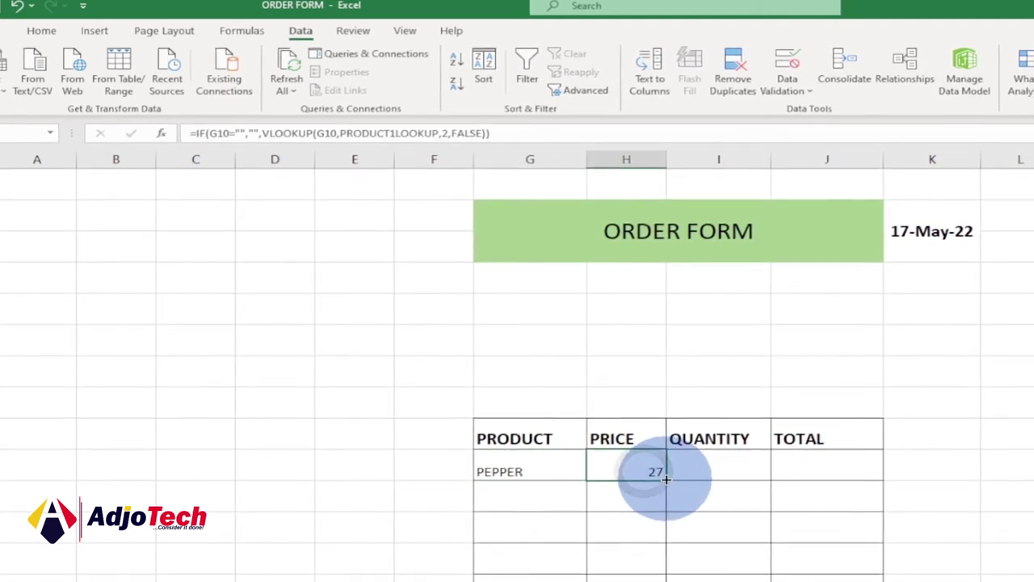
pyautogui.moveTo(666, 479); pyautogui.dragTo(646, 578)
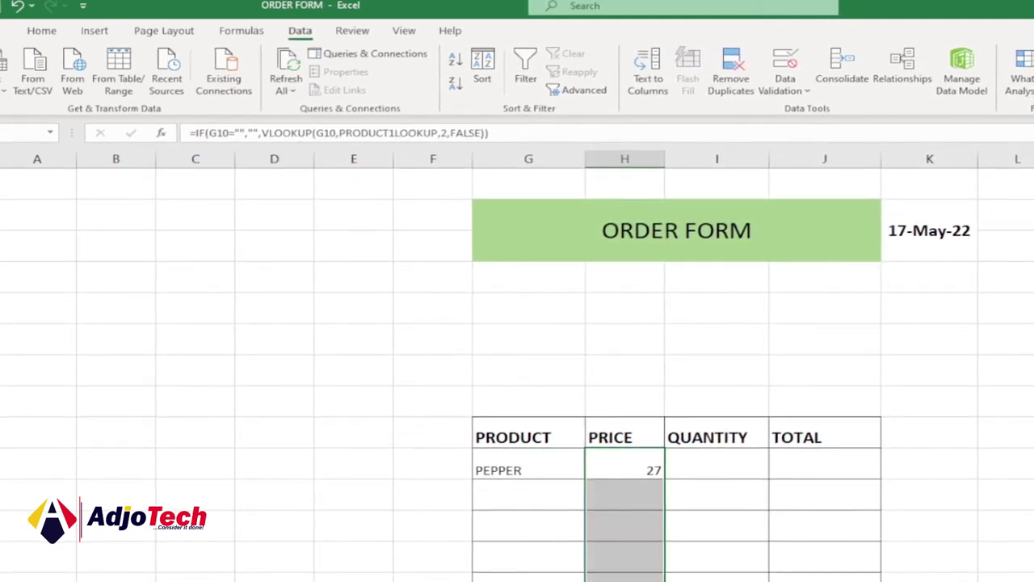
pyautogui.click(522, 493)
pyautogui.click(641, 496)
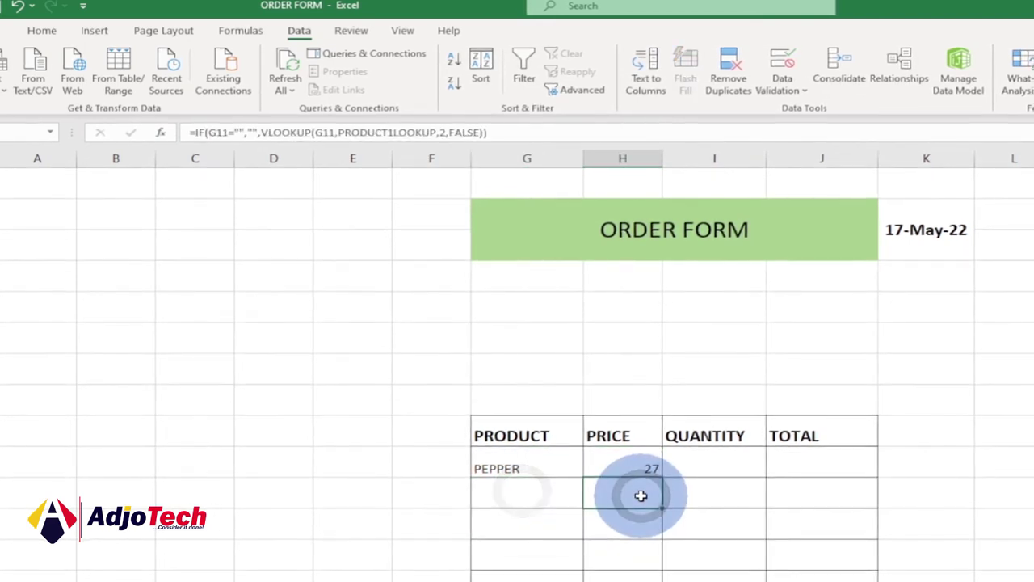
# - Choose GROUNDNUT from the product dropdown in G11
pyautogui.click(551, 494)
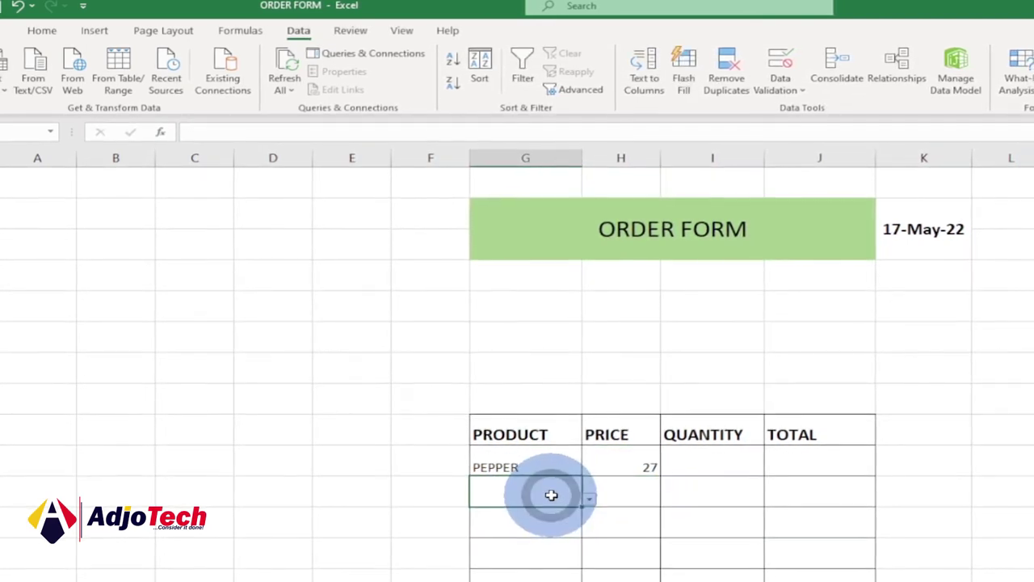
pyautogui.click(587, 499)
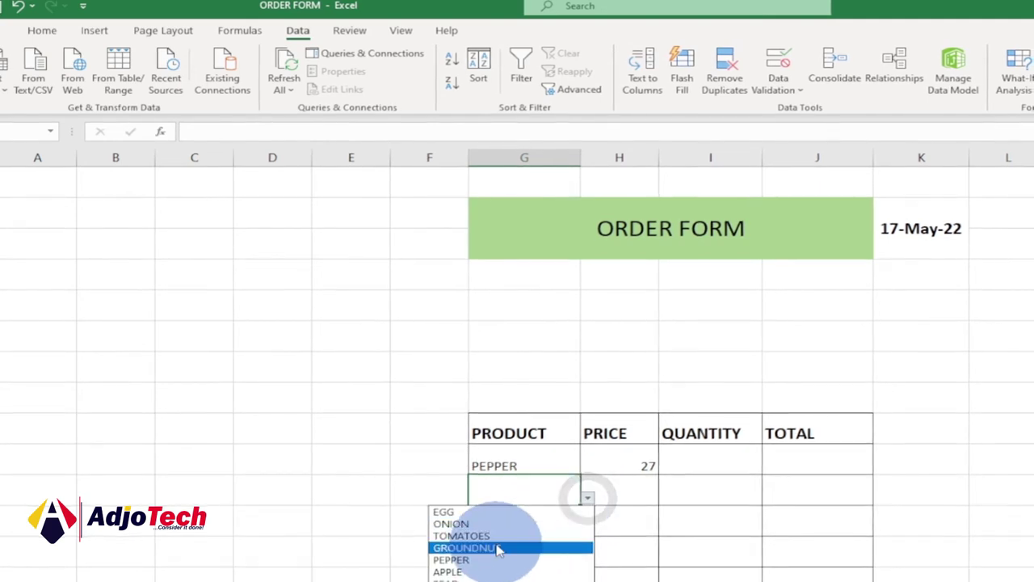
pyautogui.click(495, 548)
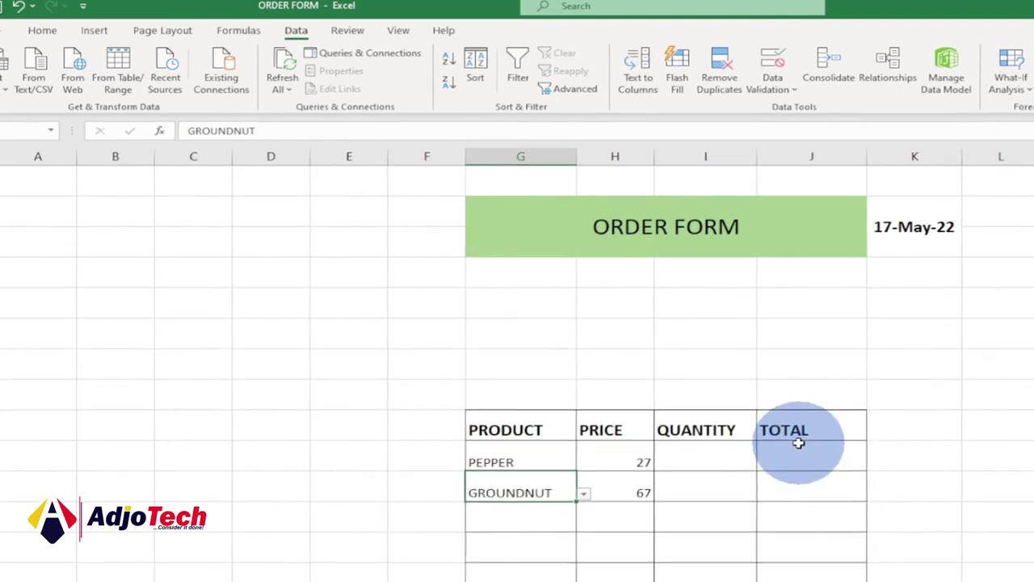
# - Enter the formula =H10*I10 in J10 to multiply the first row's price by its quantity
pyautogui.click(809, 457)
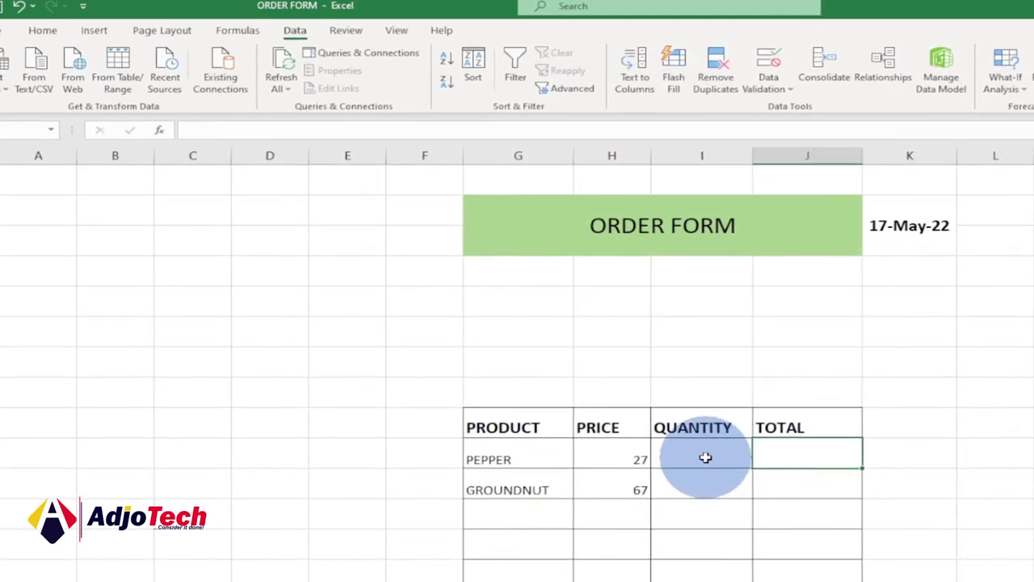
pyautogui.click(705, 458)
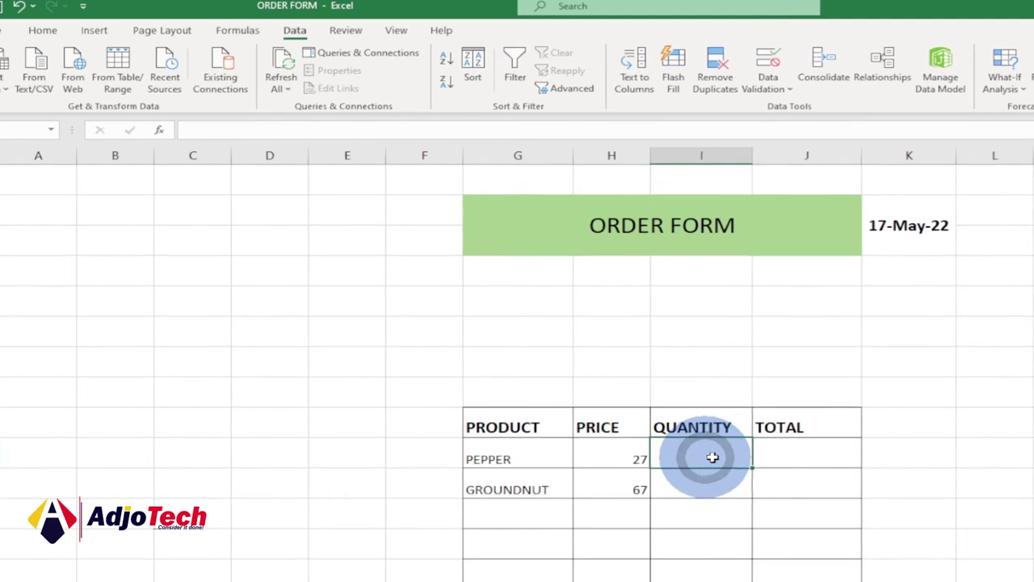
pyautogui.click(804, 453)
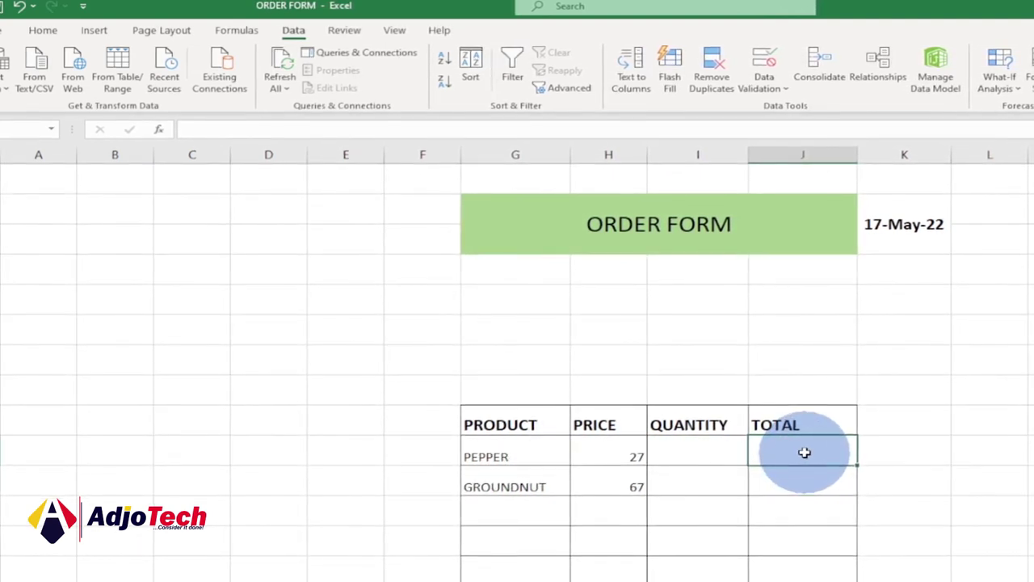
pyautogui.doubleClick(805, 452)
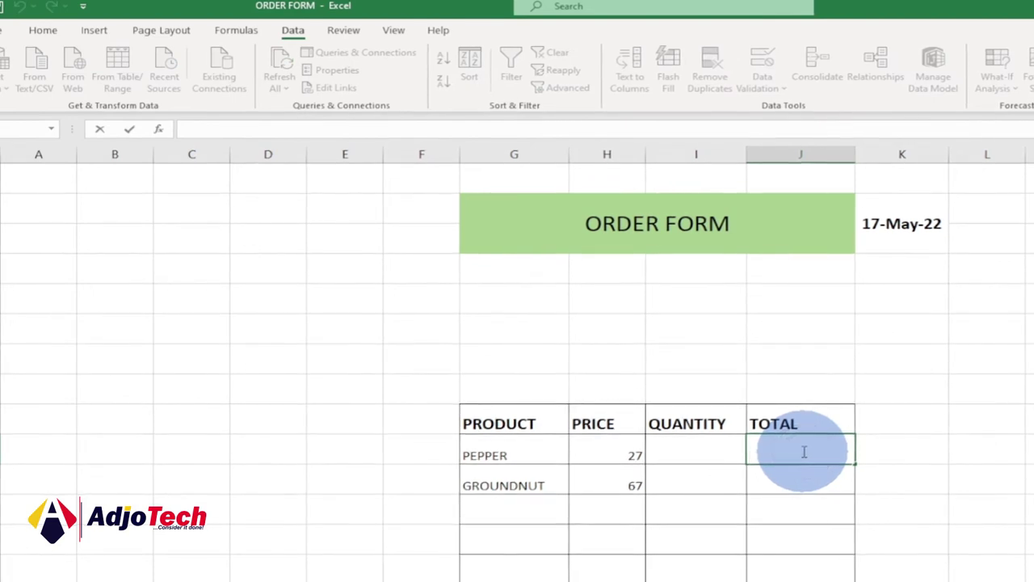
pyautogui.write('=')
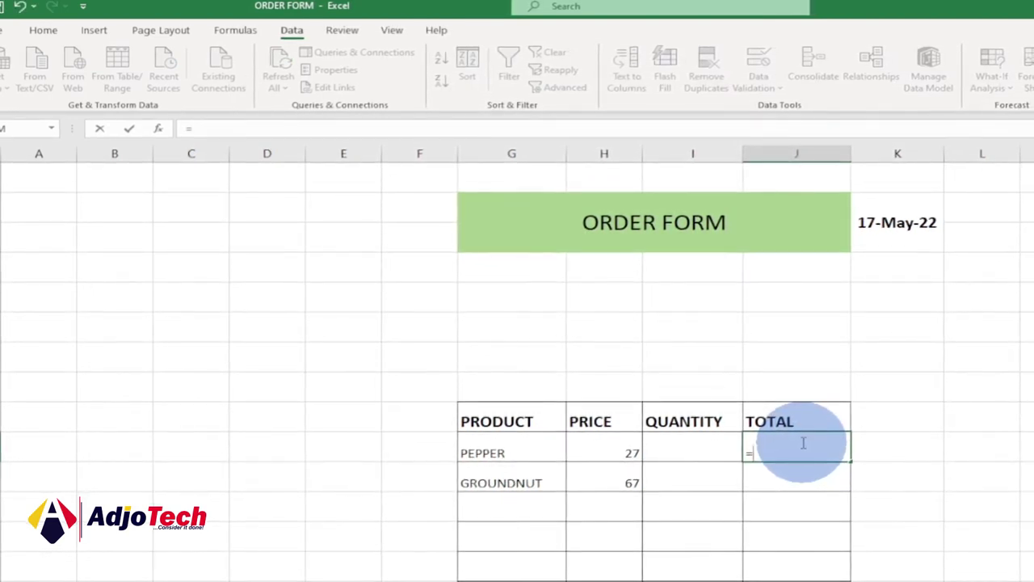
pyautogui.click(607, 453)
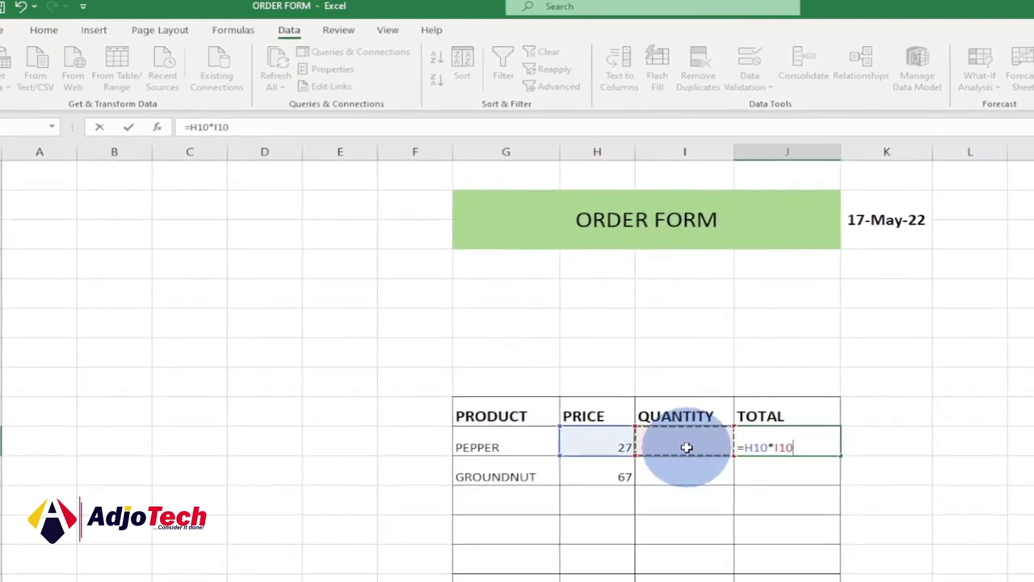
pyautogui.click(790, 458)
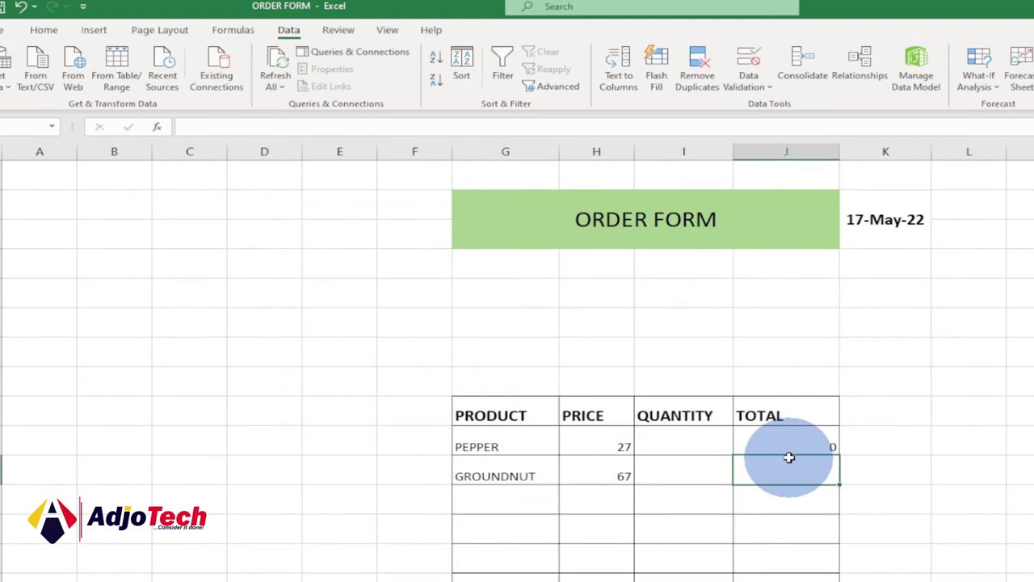
# - Enter a quantity of 6 for PEPPER in I10
pyautogui.click(686, 443)
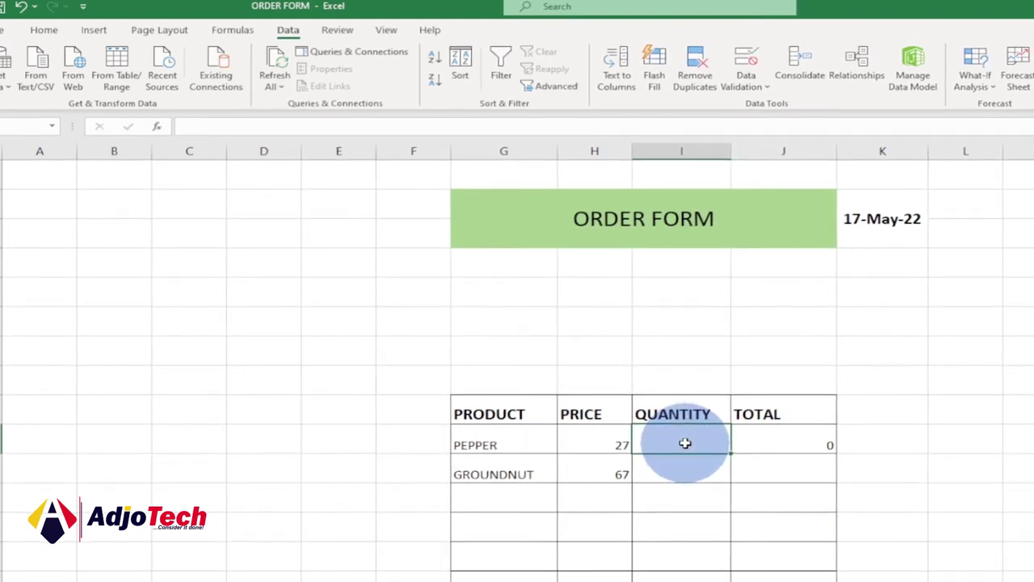
pyautogui.write('6')
pyautogui.press('Return')
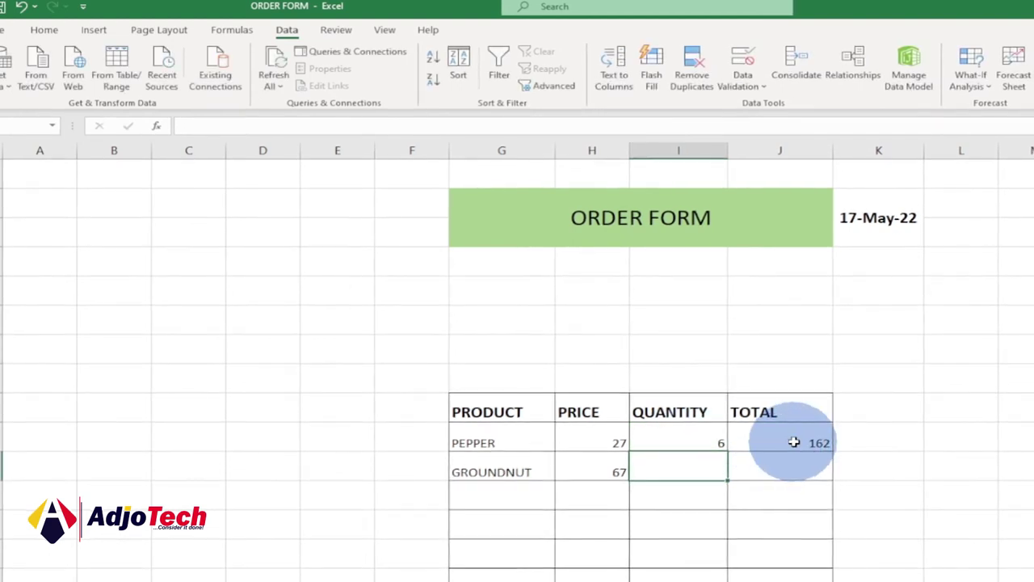
# - Copy the J10 multiplication formula down the remaining table rows of the TOTAL column
pyautogui.click(797, 441)
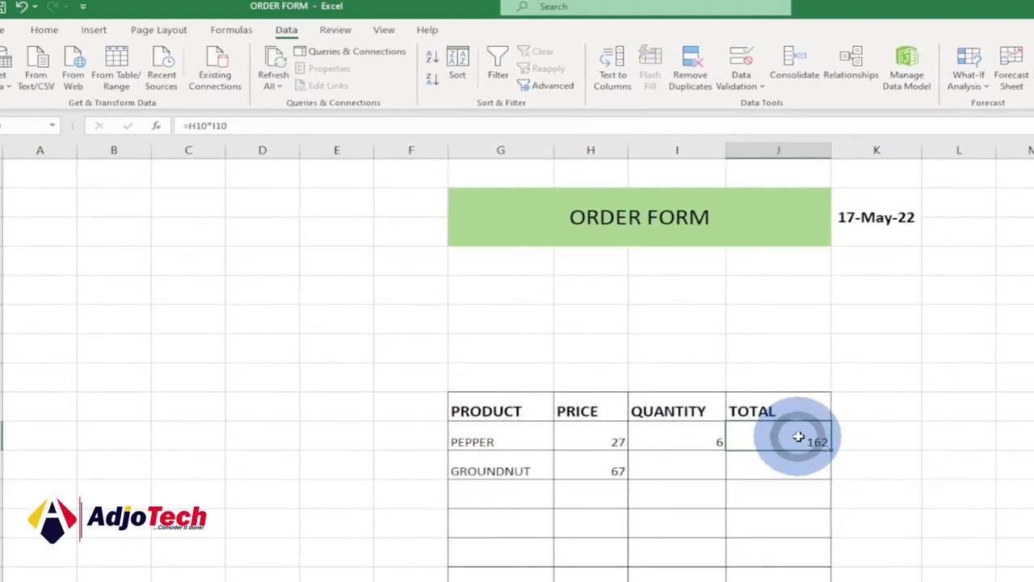
pyautogui.moveTo(830, 453); pyautogui.dragTo(816, 577)
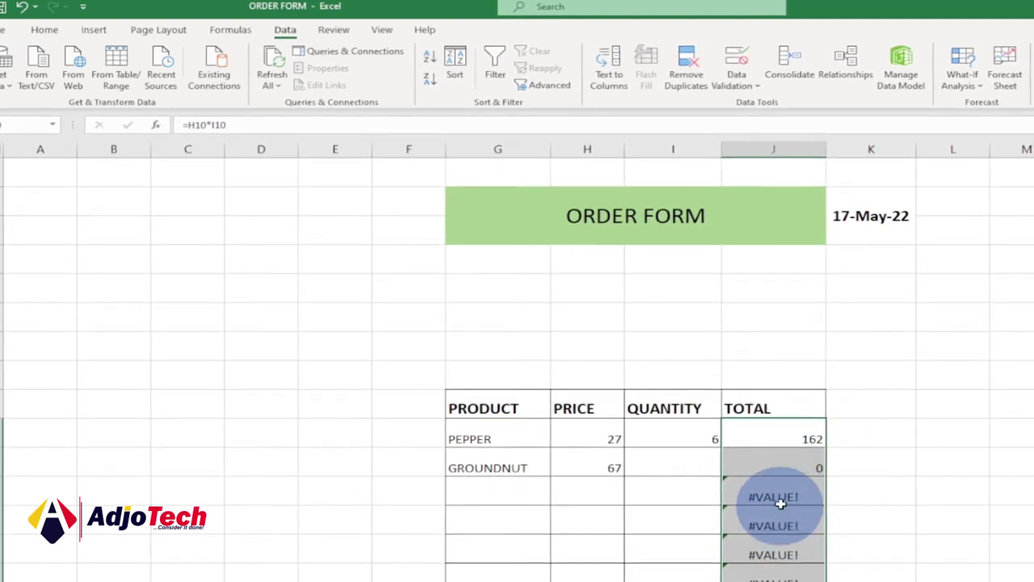
# - Replace the J10 formula with an IF function that tests G10="" and returns "" when true
pyautogui.doubleClick(780, 437)
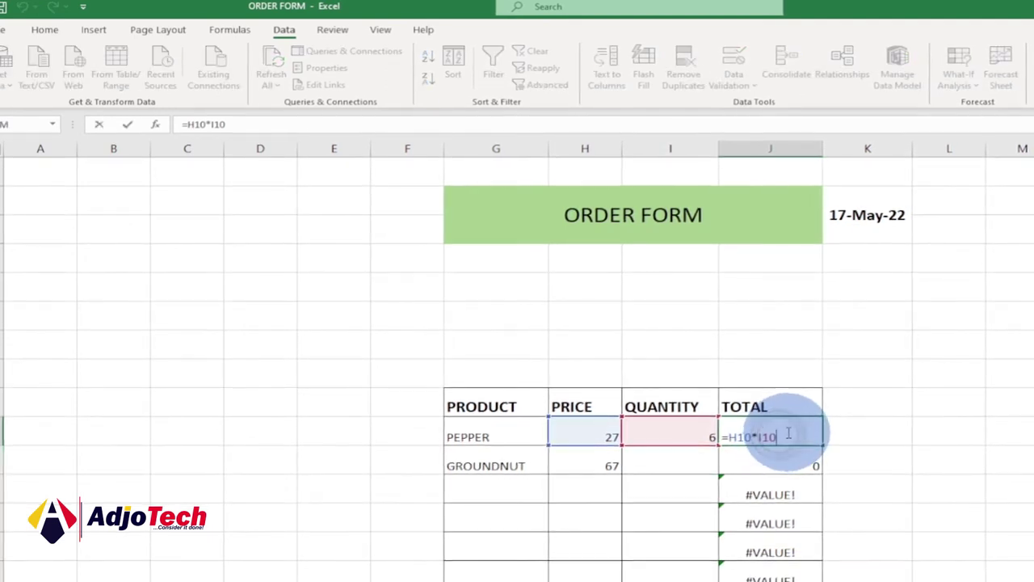
pyautogui.moveTo(776, 435); pyautogui.dragTo(726, 436)
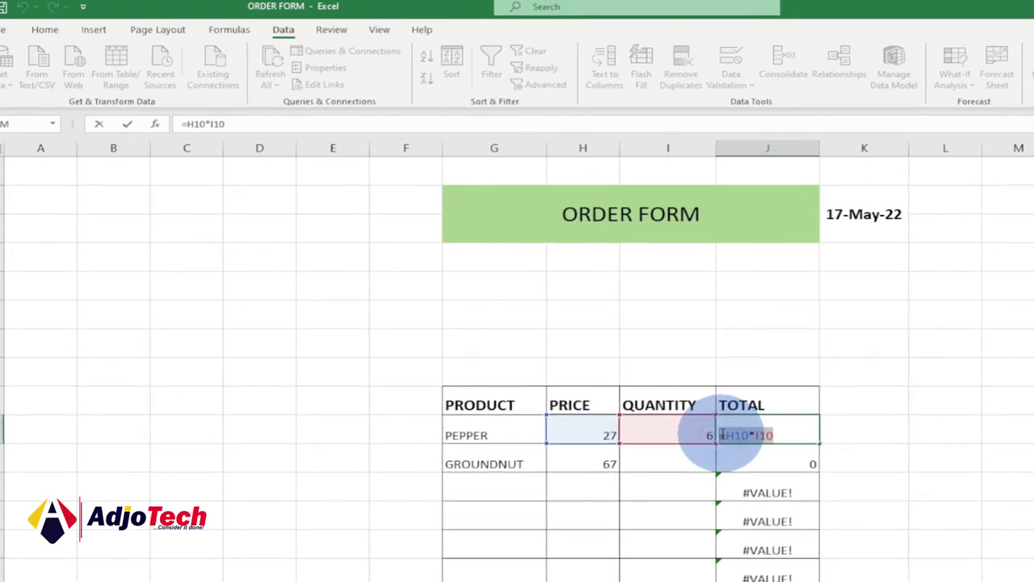
pyautogui.press('BackSpace')
pyautogui.write('if')
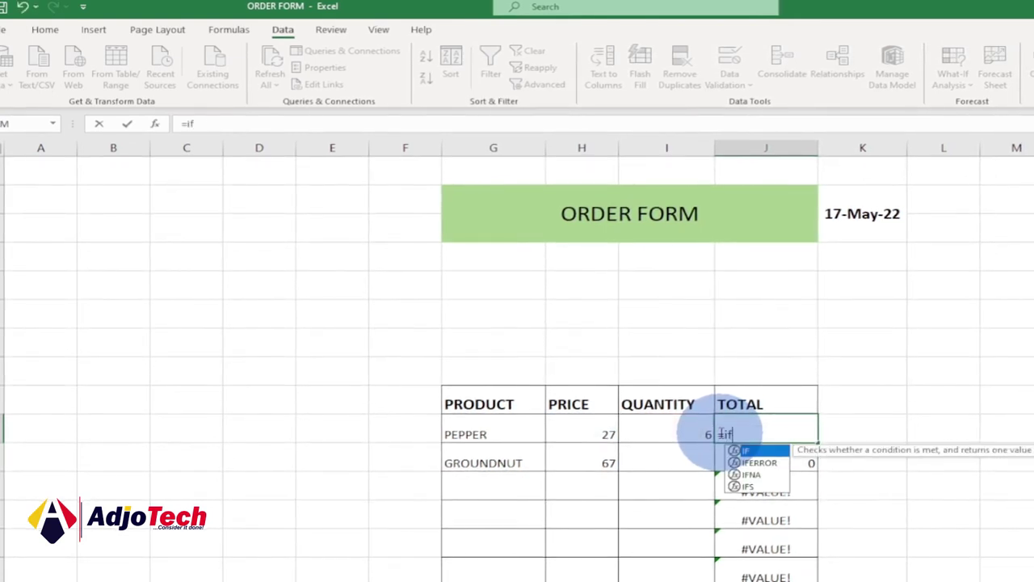
pyautogui.press('Tab')
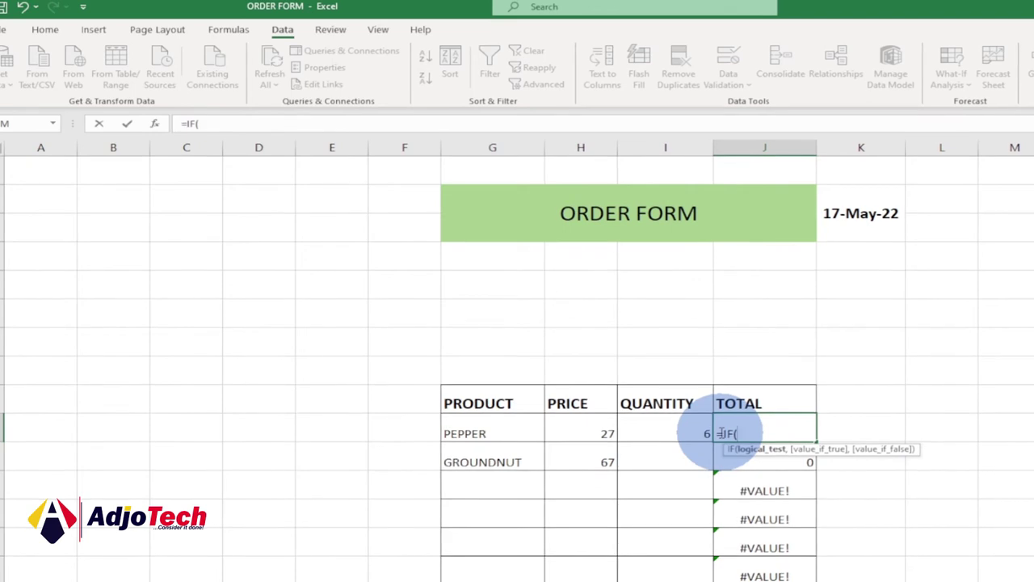
pyautogui.click(479, 433)
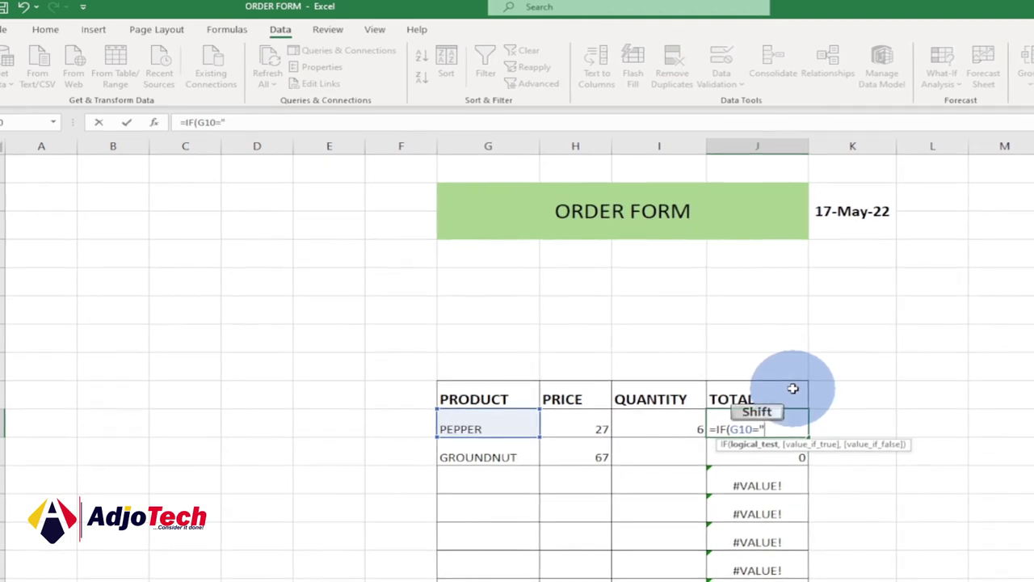
pyautogui.write('"",')
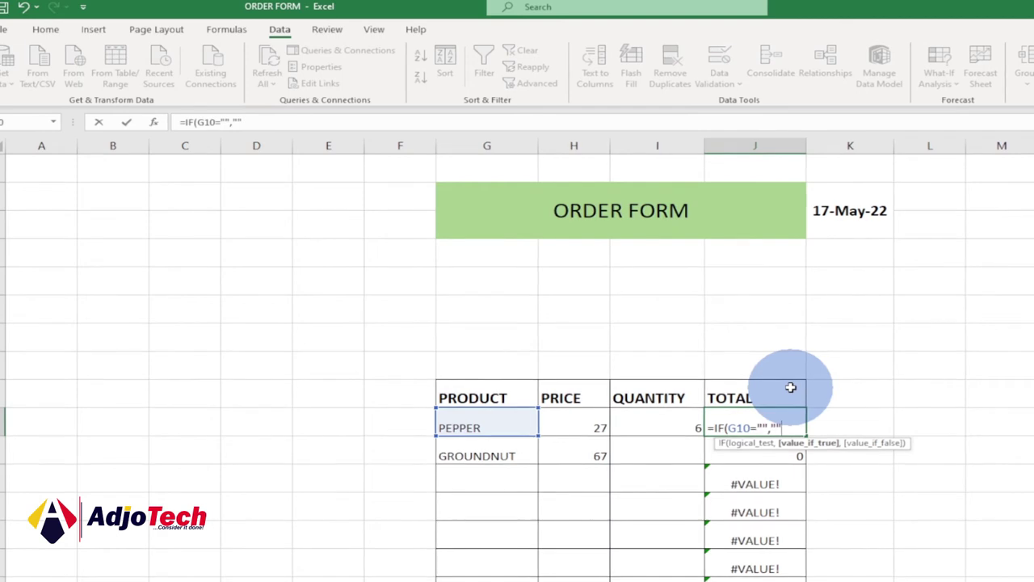
pyautogui.write(',')
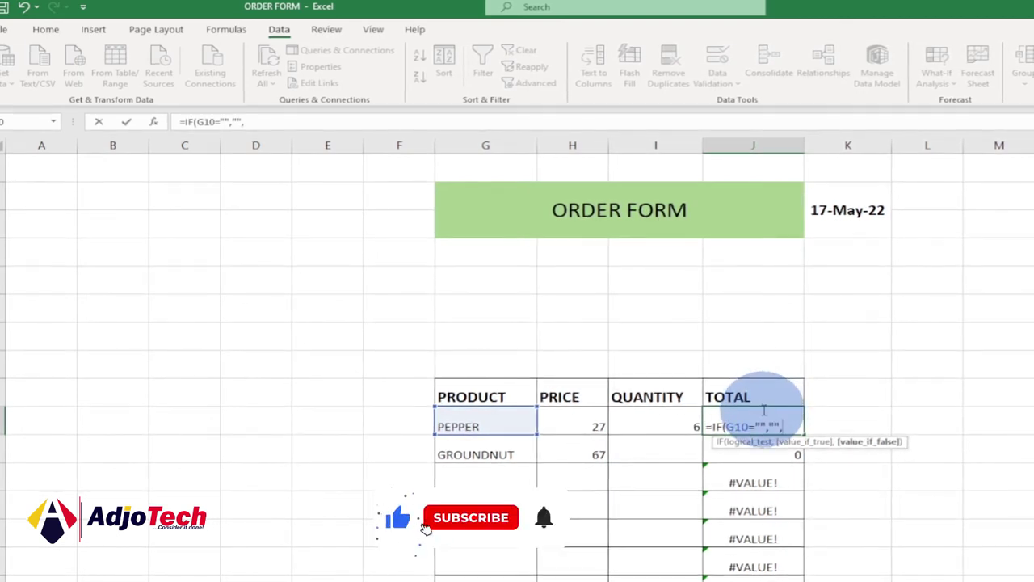
# - Complete the J10 IF formula with H10*I10 as the false value and copy it down the remaining TOTAL rows
pyautogui.click(586, 424)
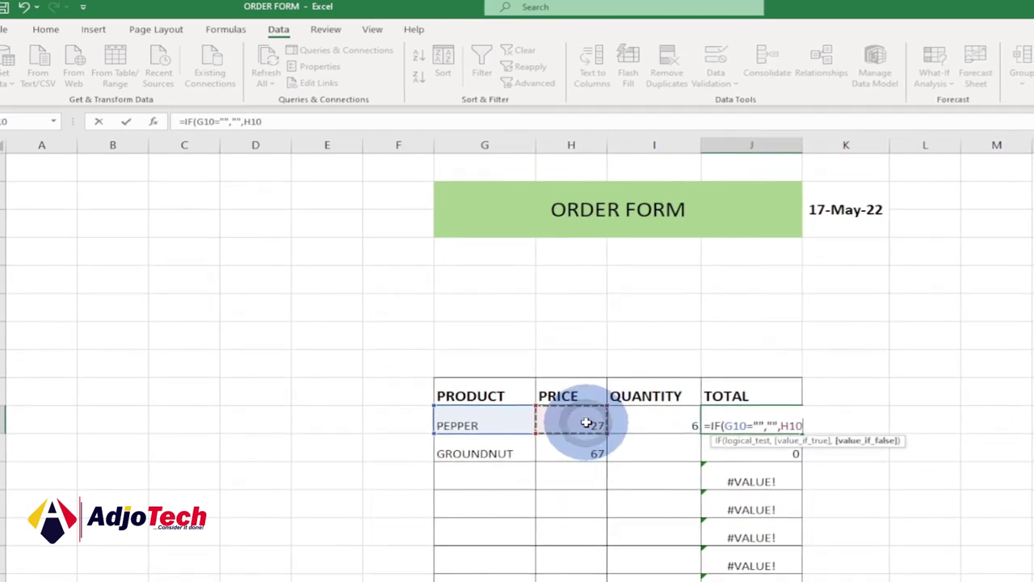
pyautogui.press('shift')
pyautogui.write('*')
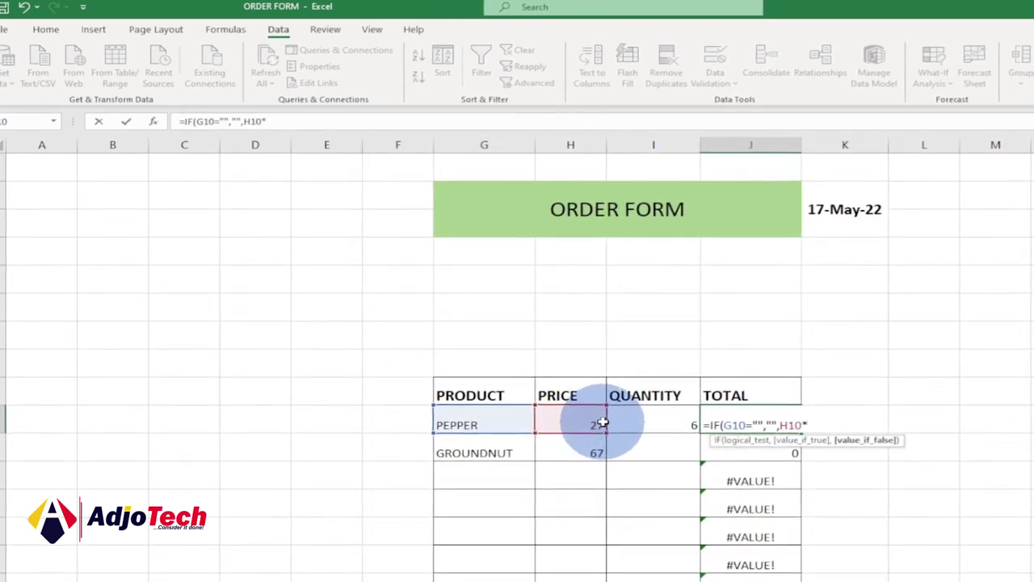
pyautogui.click(653, 423)
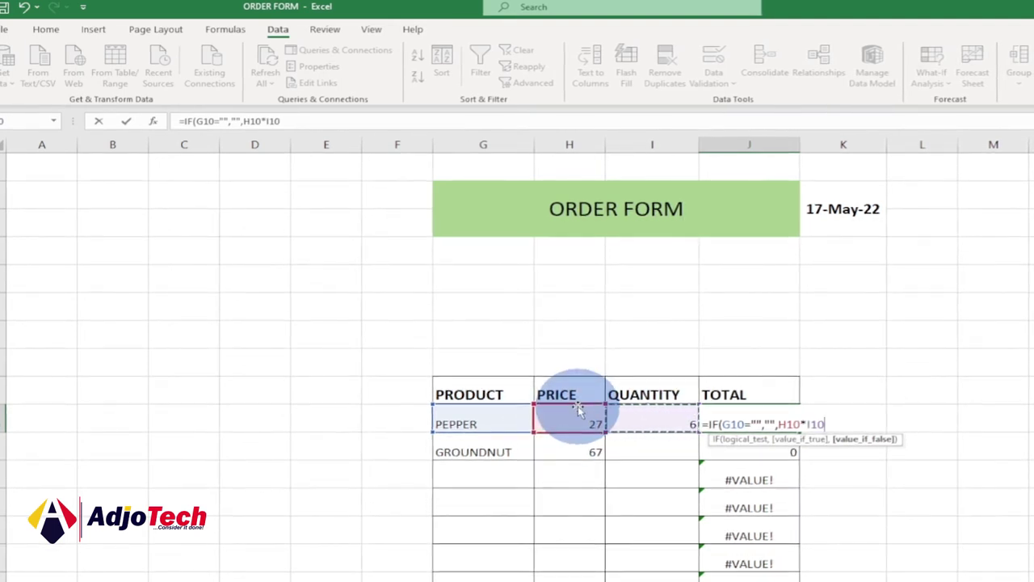
pyautogui.write(')')
pyautogui.press('Return')
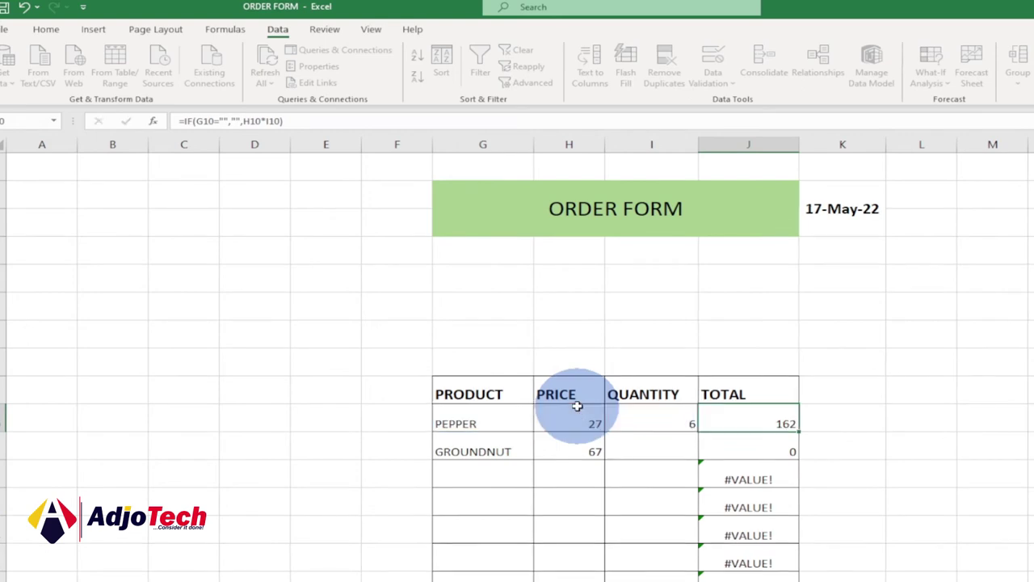
pyautogui.click(755, 421)
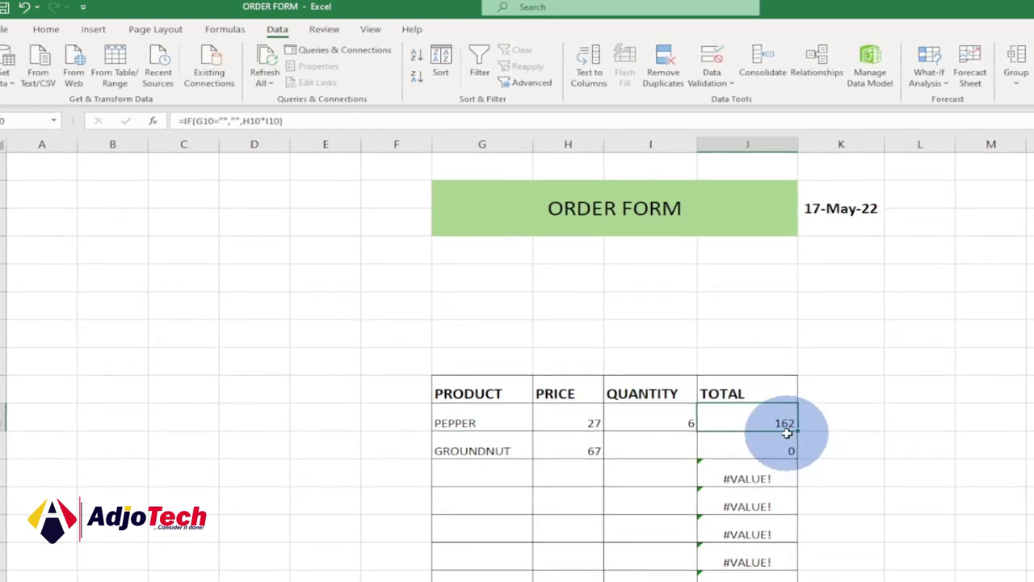
pyautogui.moveTo(798, 461); pyautogui.dragTo(784, 574)
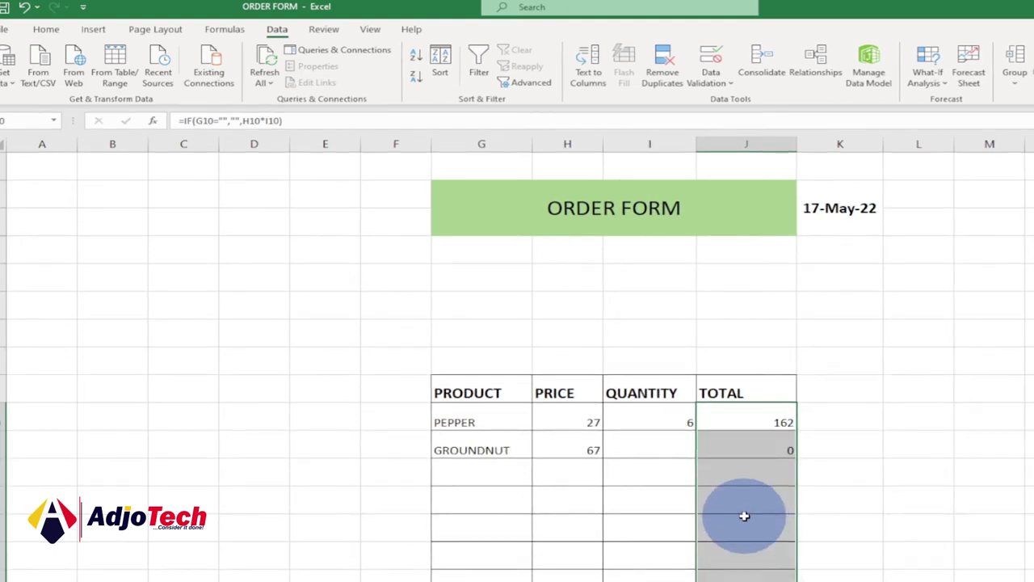
# - Enter a quantity of 8 for GROUNDNUT in I11
pyautogui.click(670, 449)
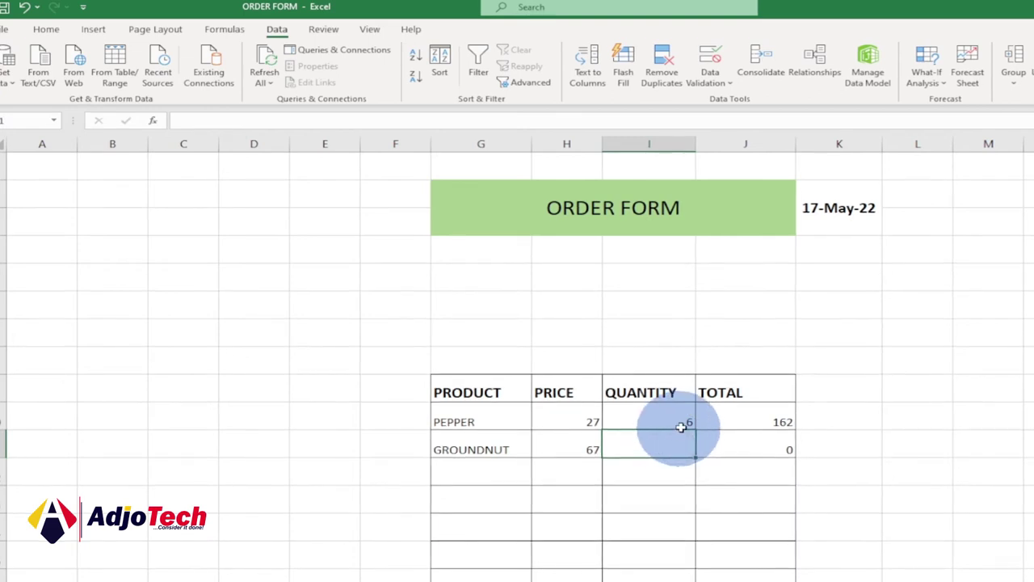
pyautogui.write('8')
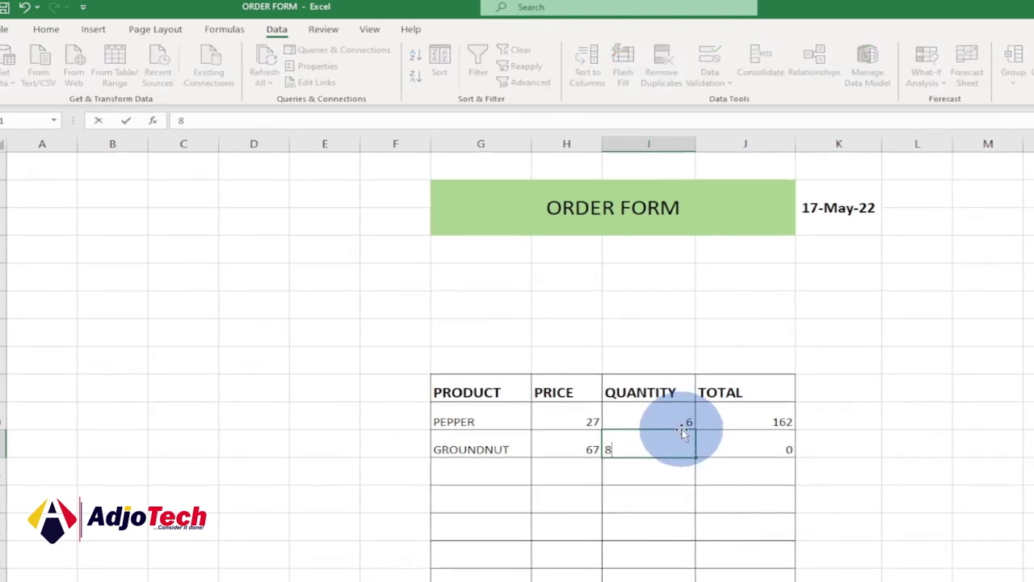
pyautogui.press('Return')
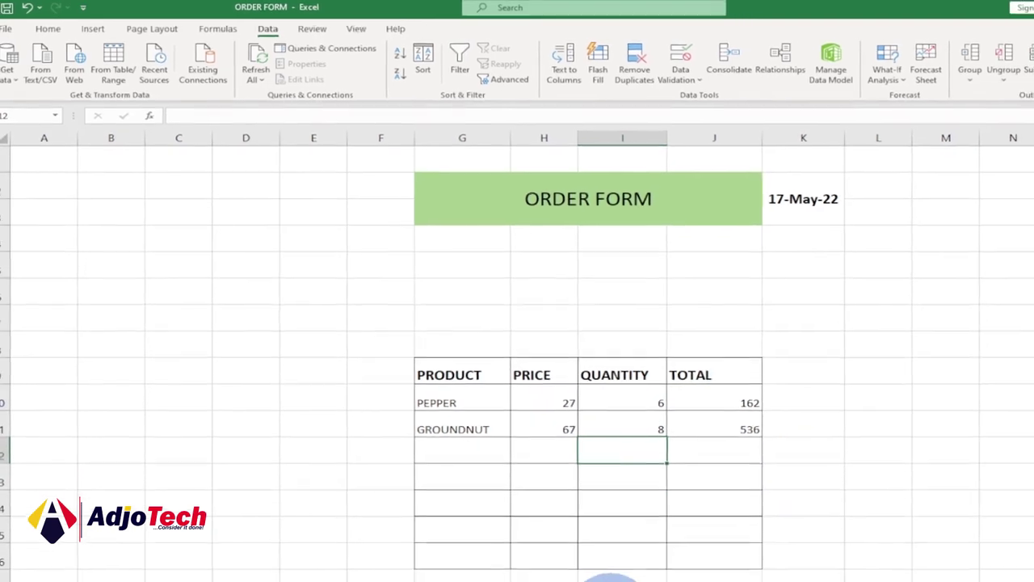
# - Add the label GRAND TOTAL in I18 below the product table
pyautogui.click(540, 526)
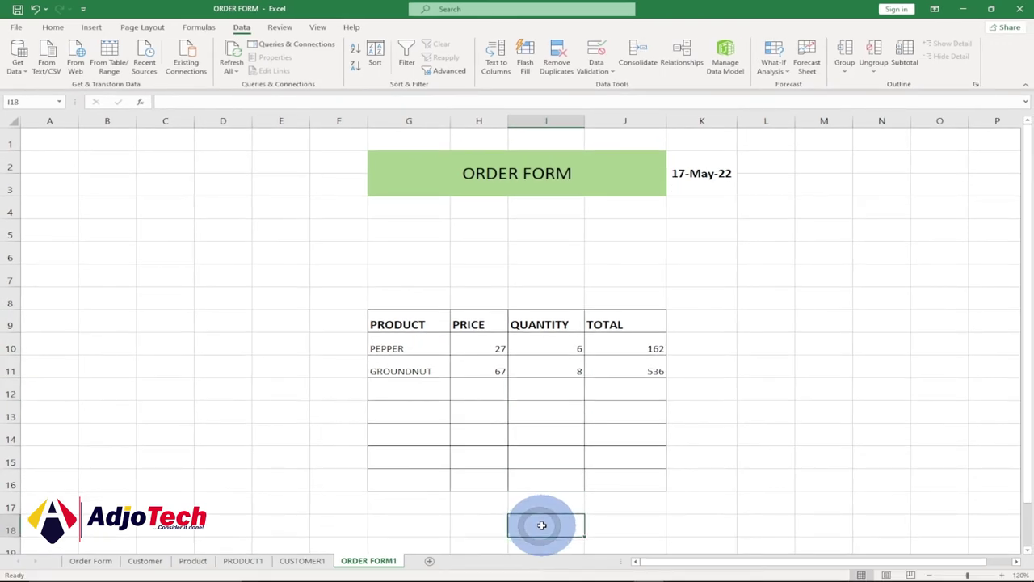
pyautogui.write('g')
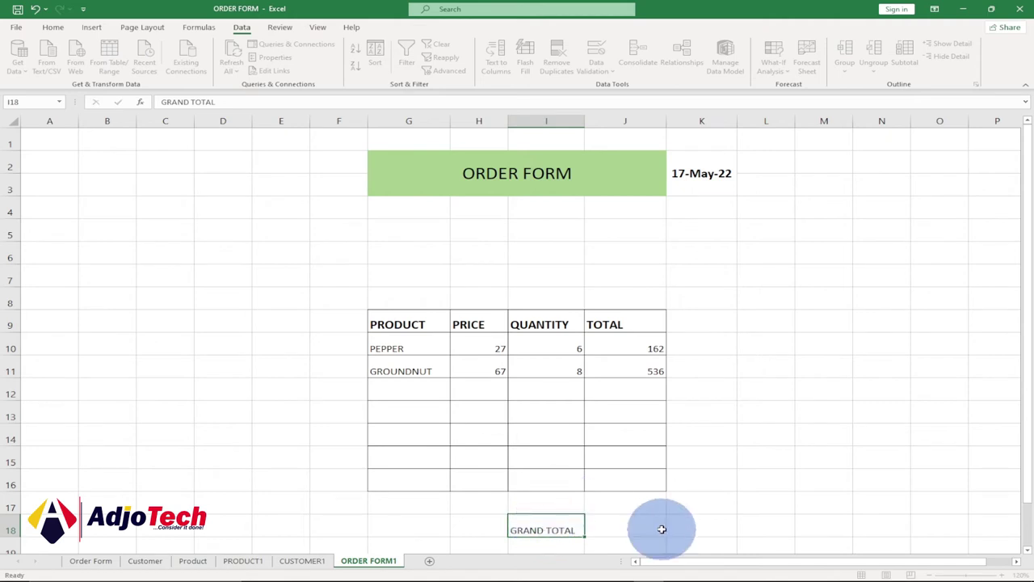
pyautogui.press('Return')
# - Enter =SUM(J10:J16) in J18 beside the GRAND TOTAL label and reselect the cell to check the formula
pyautogui.click(628, 527)
pyautogui.click(630, 504)
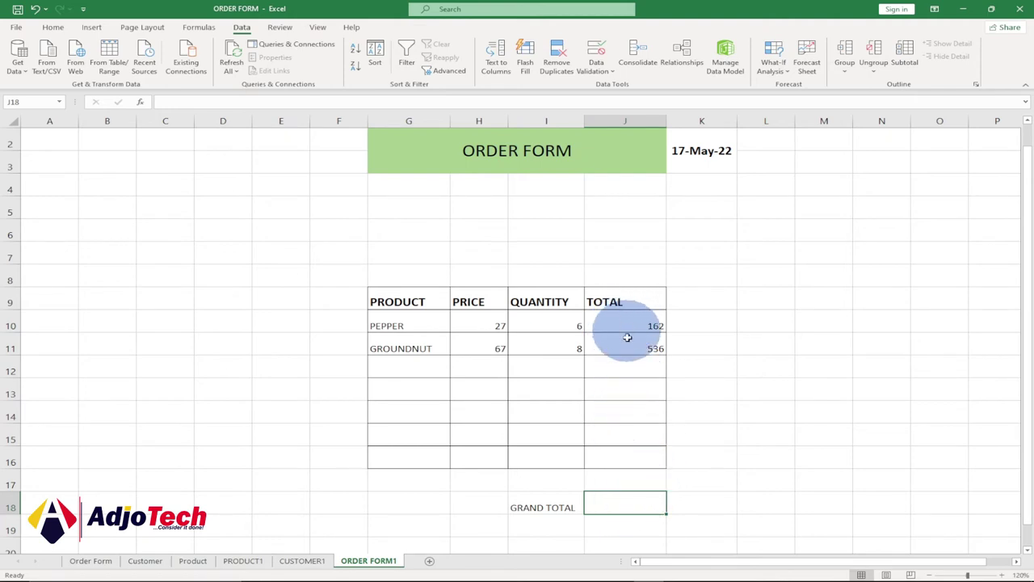
pyautogui.doubleClick(622, 503)
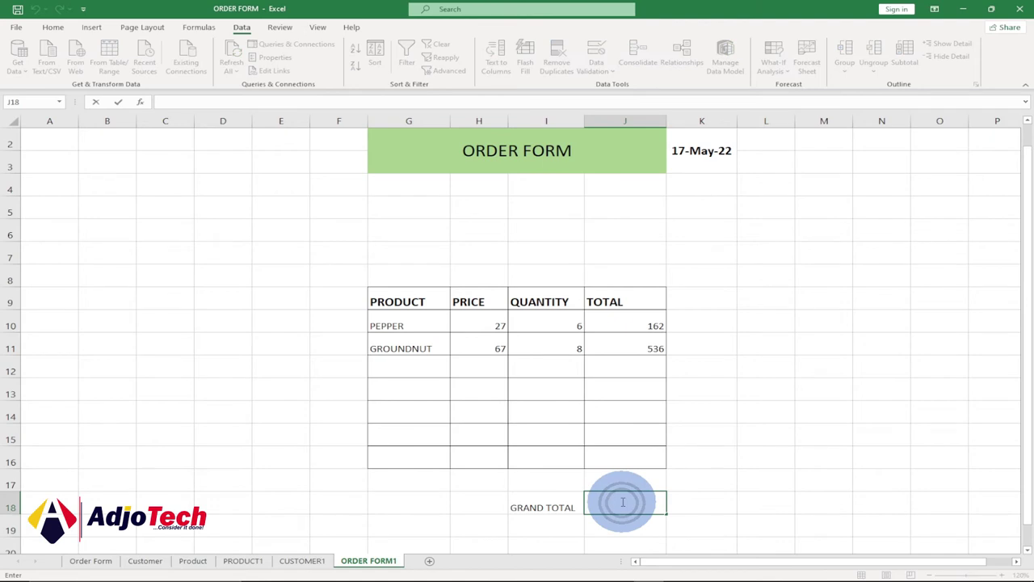
pyautogui.write('=SU')
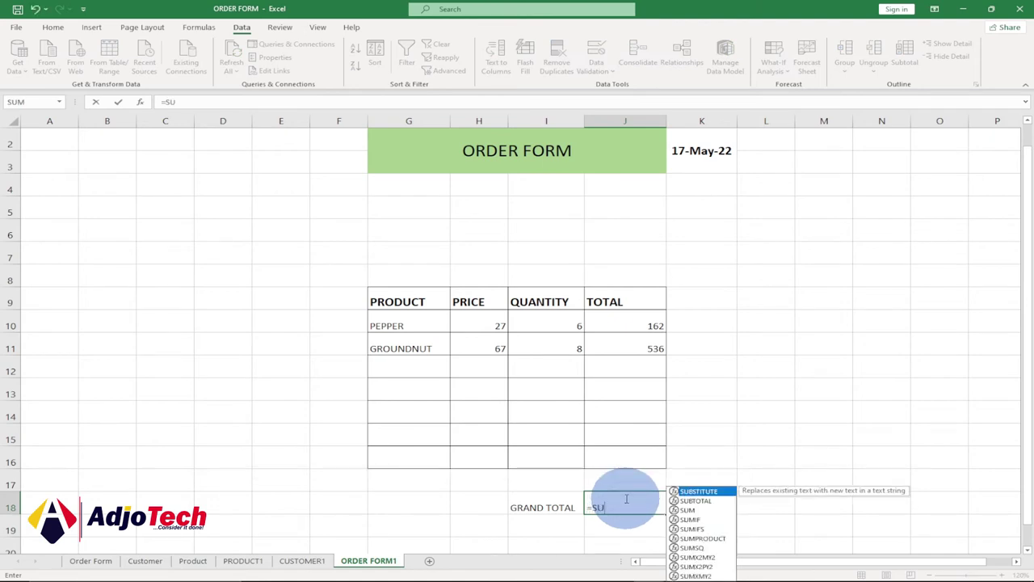
pyautogui.write('M(')
pyautogui.moveTo(629, 326); pyautogui.dragTo(620, 455)
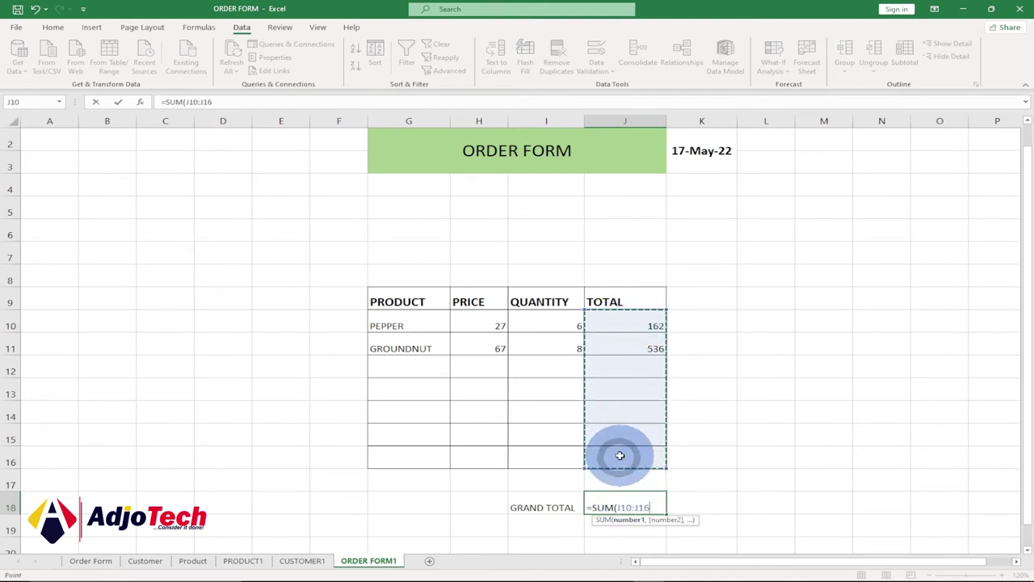
pyautogui.write(')')
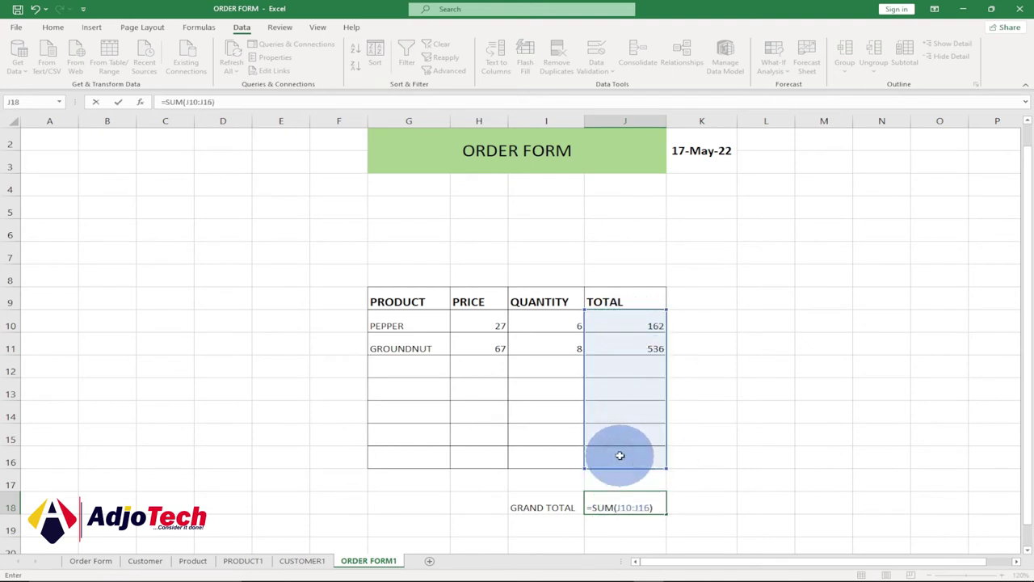
pyautogui.press('Return')
pyautogui.click(632, 501)
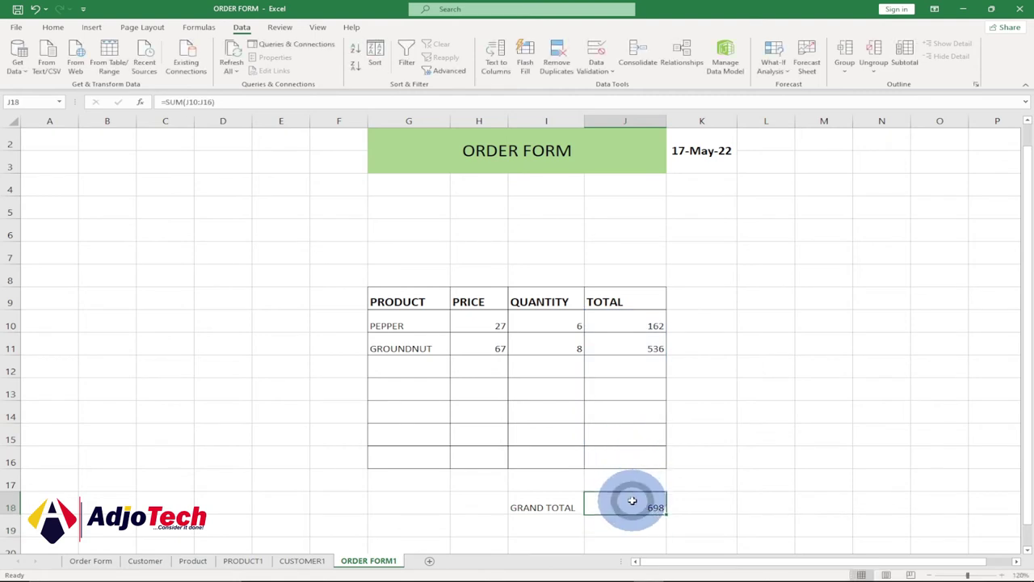
# - Add borders to the GRAND TOTAL cells I18:J18, centre them, and make the J18 total bold
pyautogui.click(53, 28)
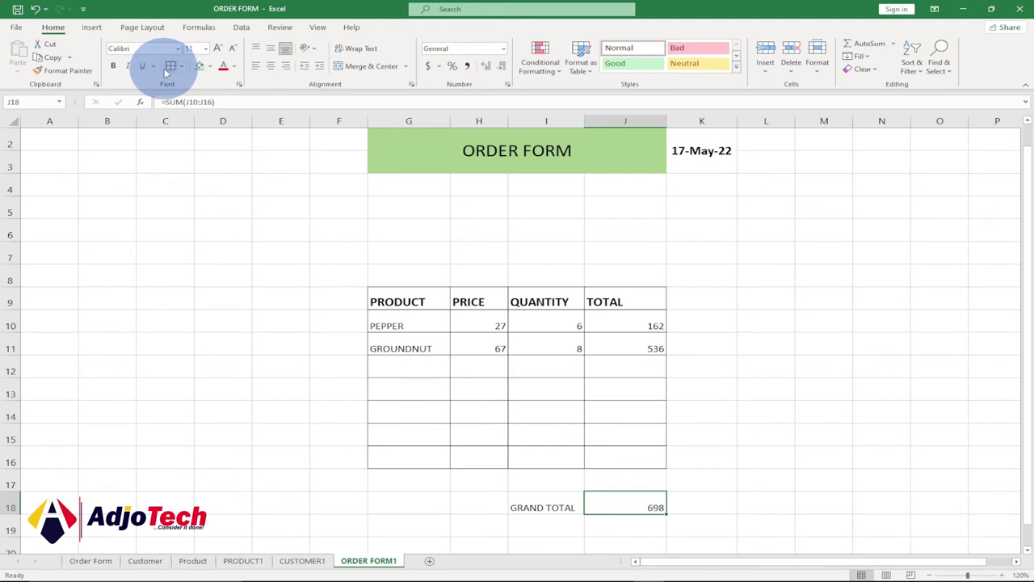
pyautogui.moveTo(538, 506); pyautogui.dragTo(622, 507)
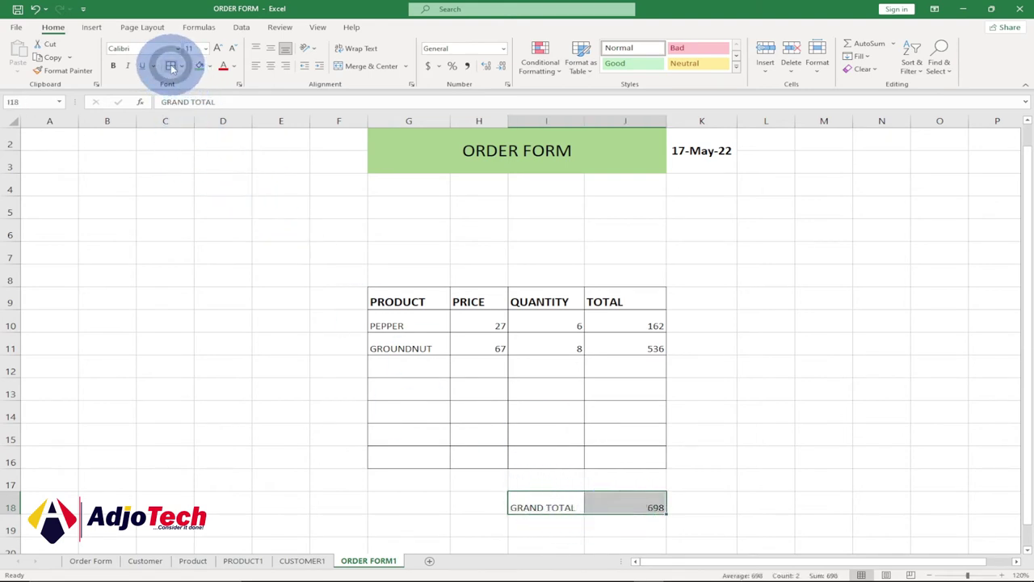
pyautogui.click(271, 51)
pyautogui.click(272, 66)
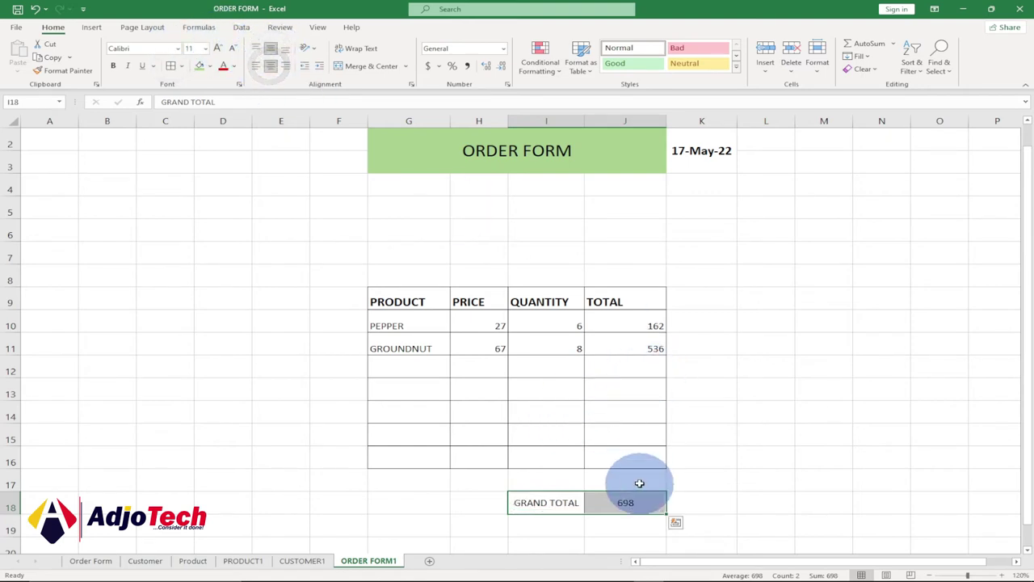
pyautogui.click(620, 503)
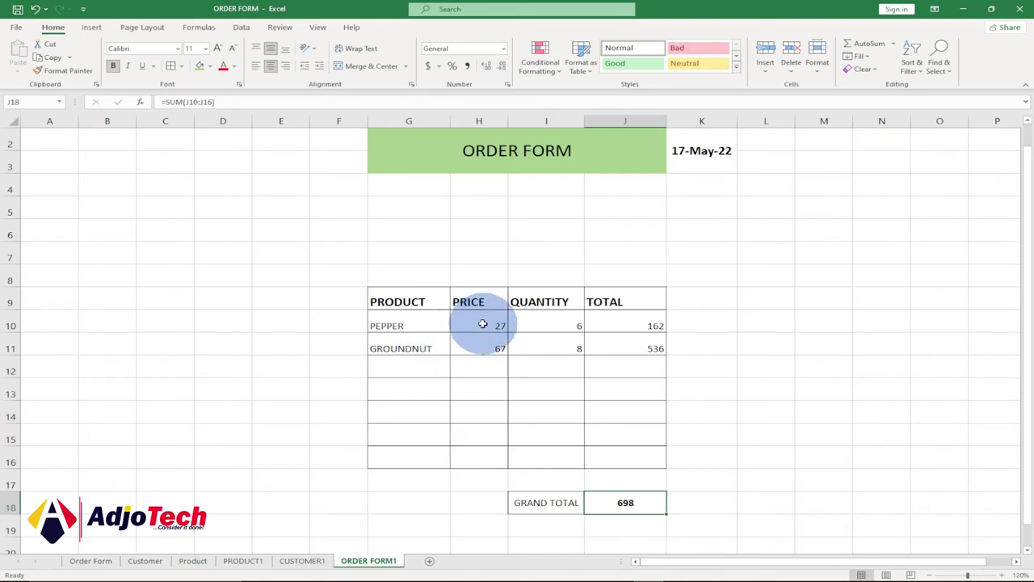
# - Apply the dollar Accounting number format to the PRICE cells H10:H16 and the TOTAL cells J10:J16
pyautogui.moveTo(484, 410); pyautogui.dragTo(485, 461)
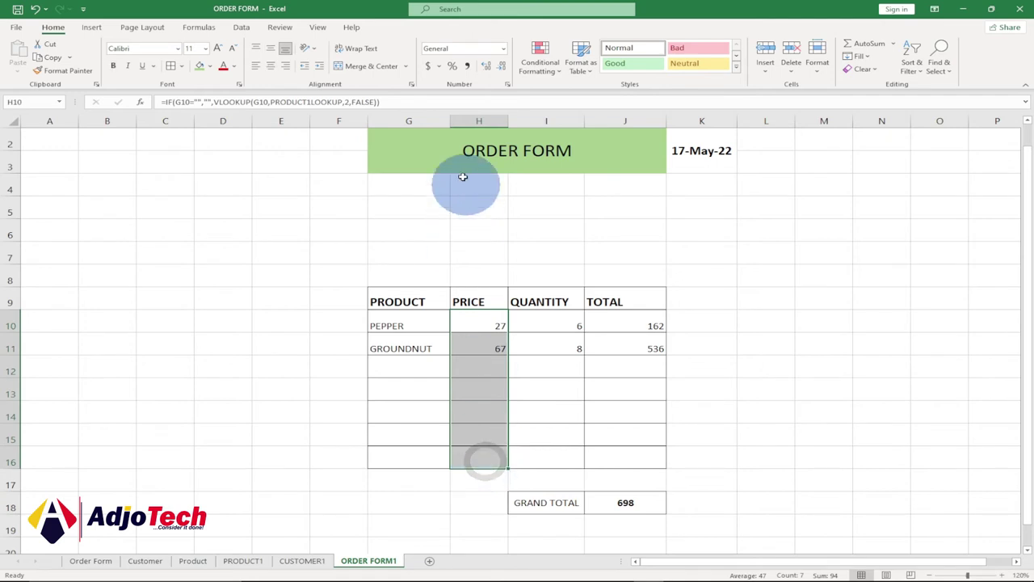
pyautogui.click(428, 66)
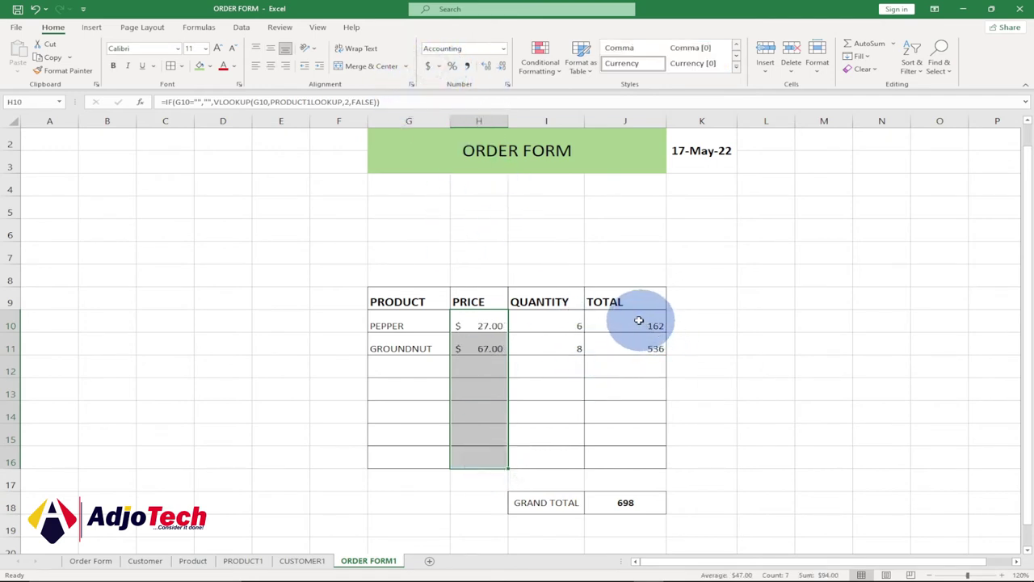
pyautogui.moveTo(639, 319); pyautogui.dragTo(633, 456)
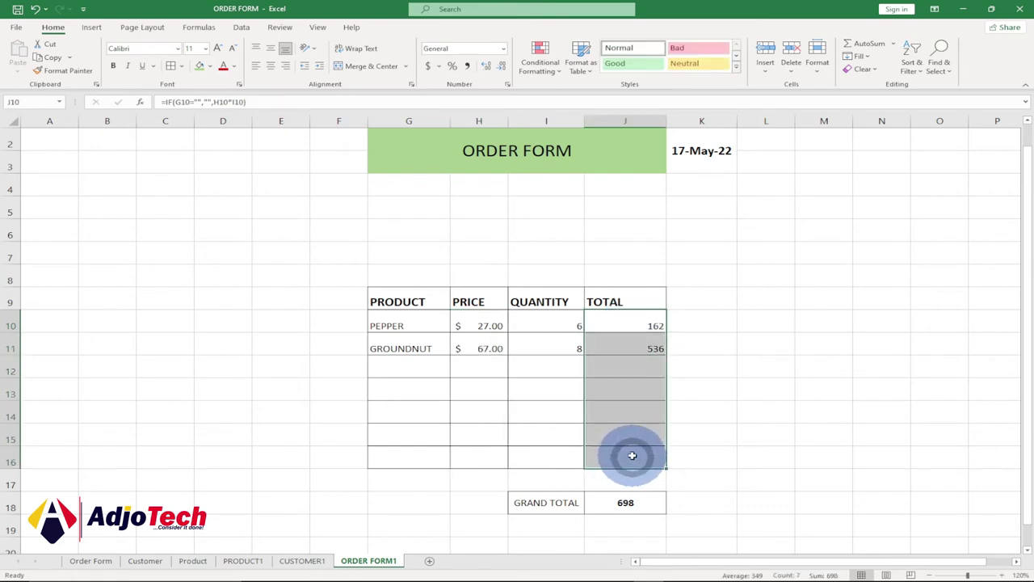
pyautogui.click(428, 66)
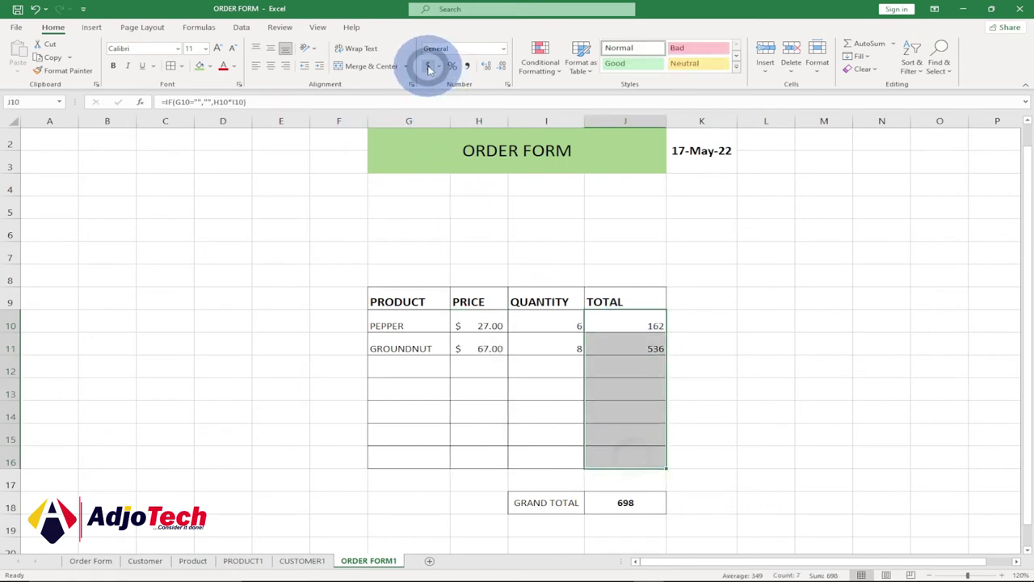
# - Centre the TOTAL, PRICE and QUANTITY headings in row 9 horizontally
pyautogui.click(616, 302)
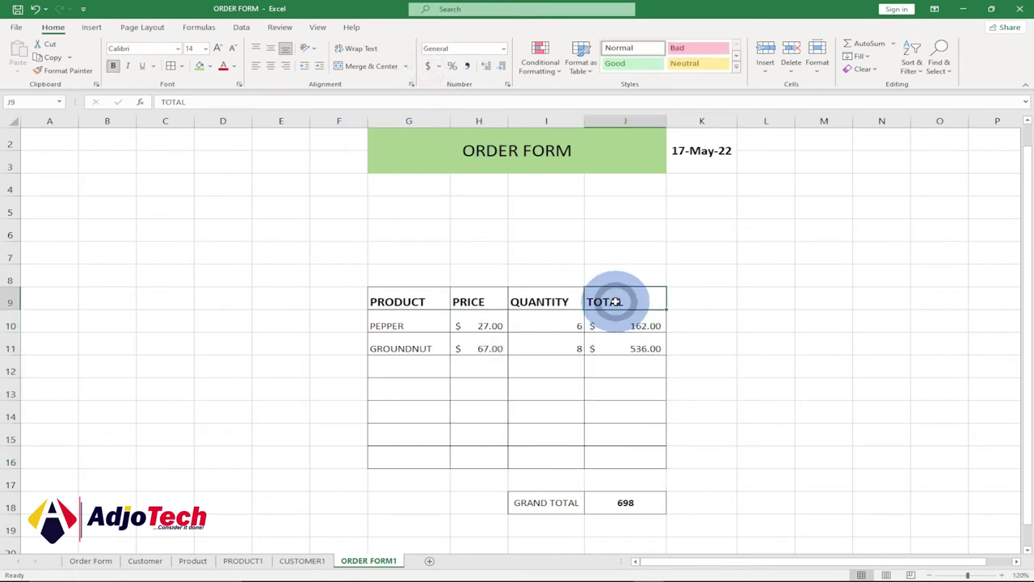
pyautogui.click(271, 65)
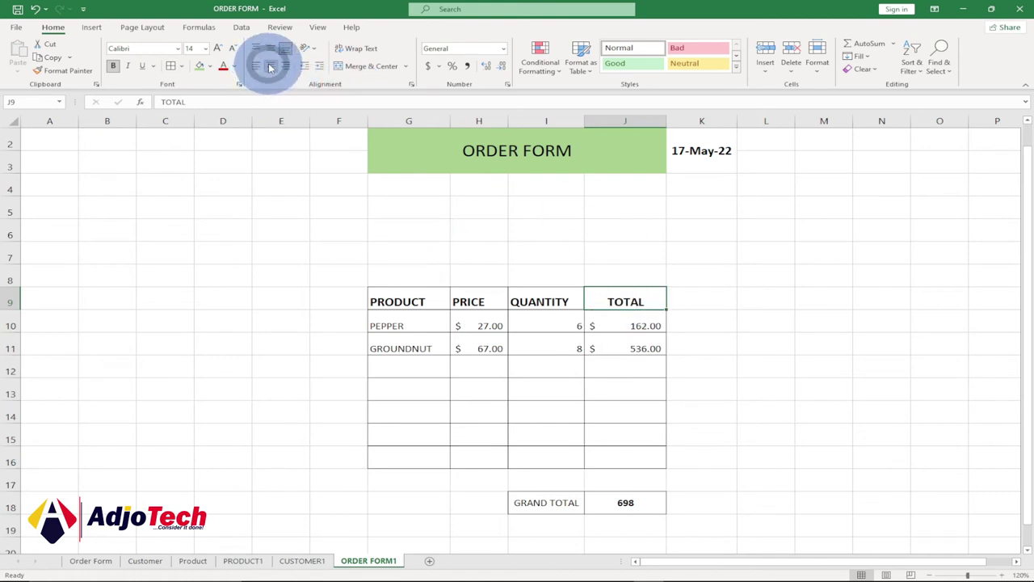
pyautogui.click(470, 301)
pyautogui.click(271, 66)
pyautogui.click(540, 302)
pyautogui.click(270, 66)
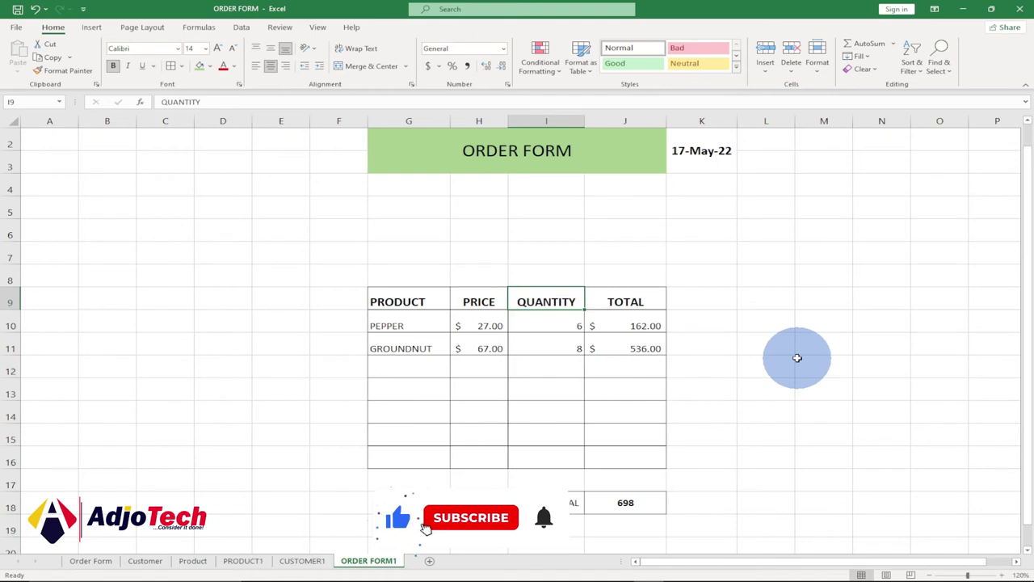
# - Fill the grand total cell J18, the PRODUCT cells G10:G16 and the QUANTITY cells I10:I16 with green
pyautogui.click(604, 502)
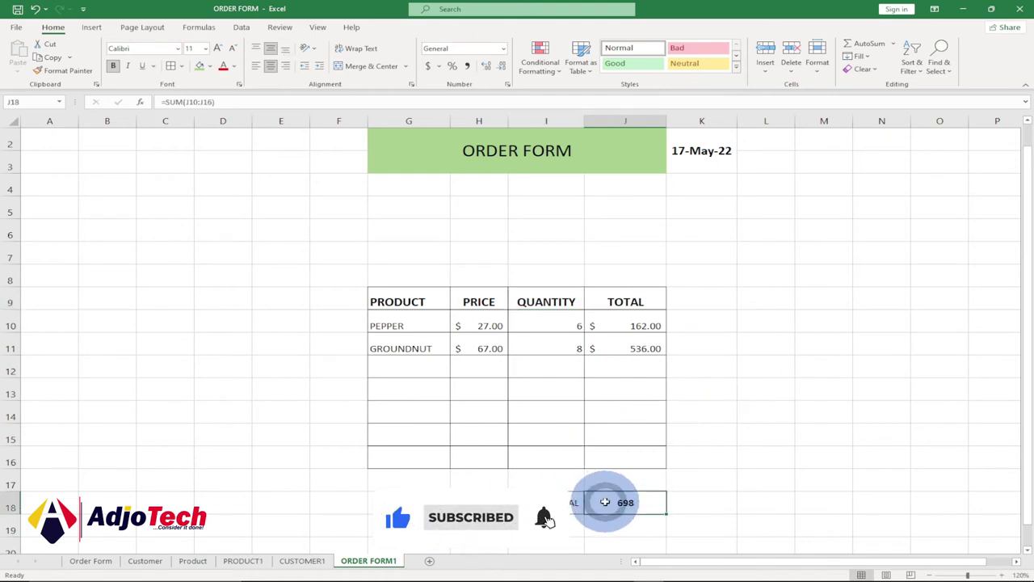
pyautogui.click(199, 67)
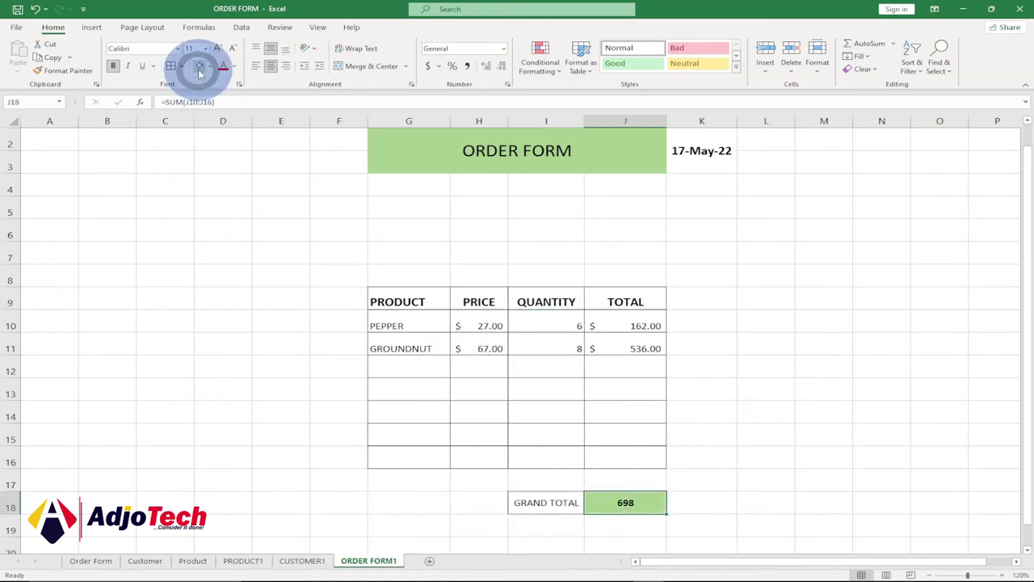
pyautogui.click(619, 501)
pyautogui.moveTo(397, 326); pyautogui.dragTo(405, 460)
pyautogui.click(200, 67)
pyautogui.click(553, 326)
pyautogui.moveTo(550, 406); pyautogui.dragTo(554, 455)
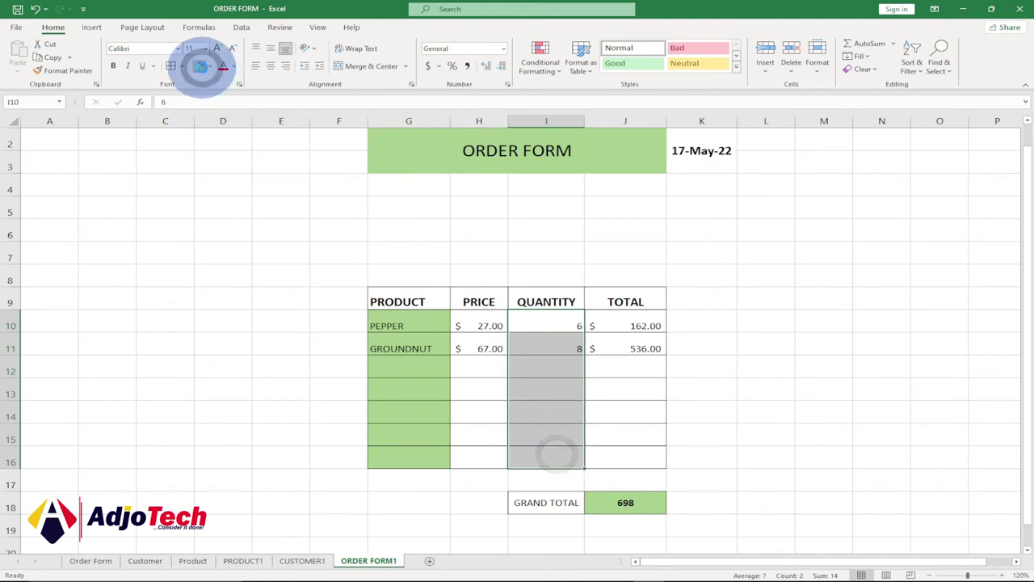
pyautogui.click(199, 66)
pyautogui.click(569, 401)
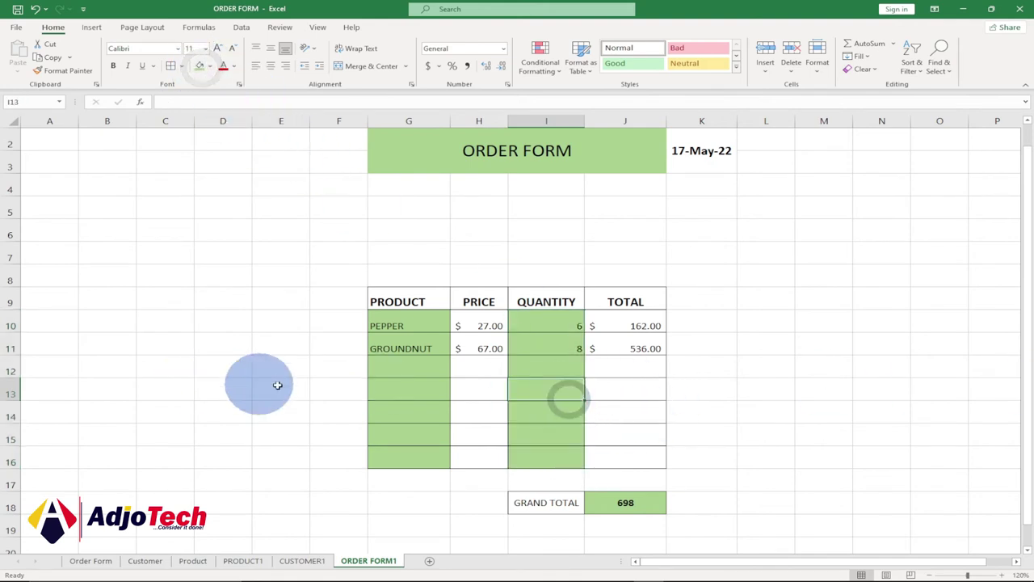
# - Choose ONION from the product dropdown in G12
pyautogui.click(412, 368)
pyautogui.click(456, 372)
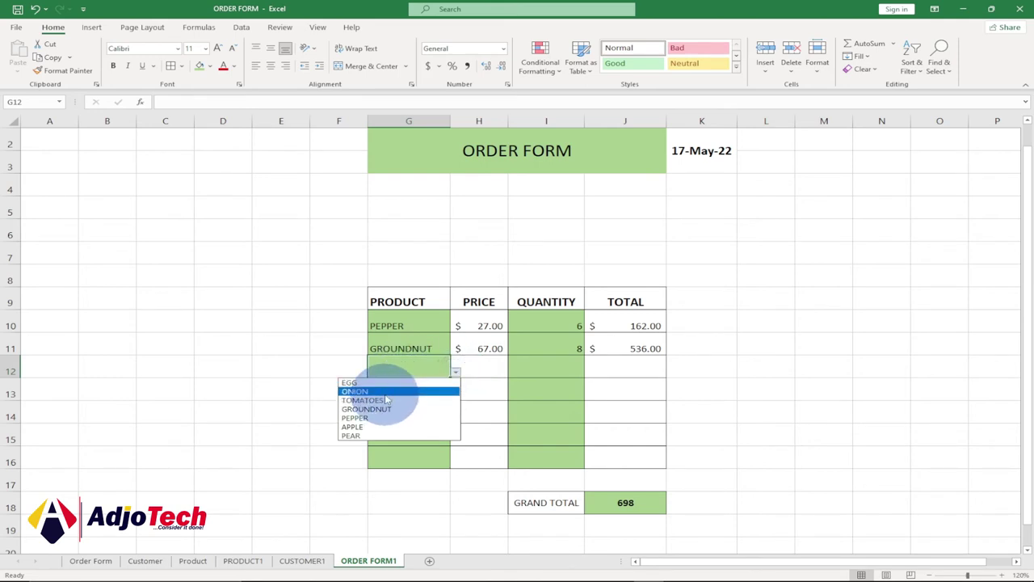
pyautogui.click(386, 394)
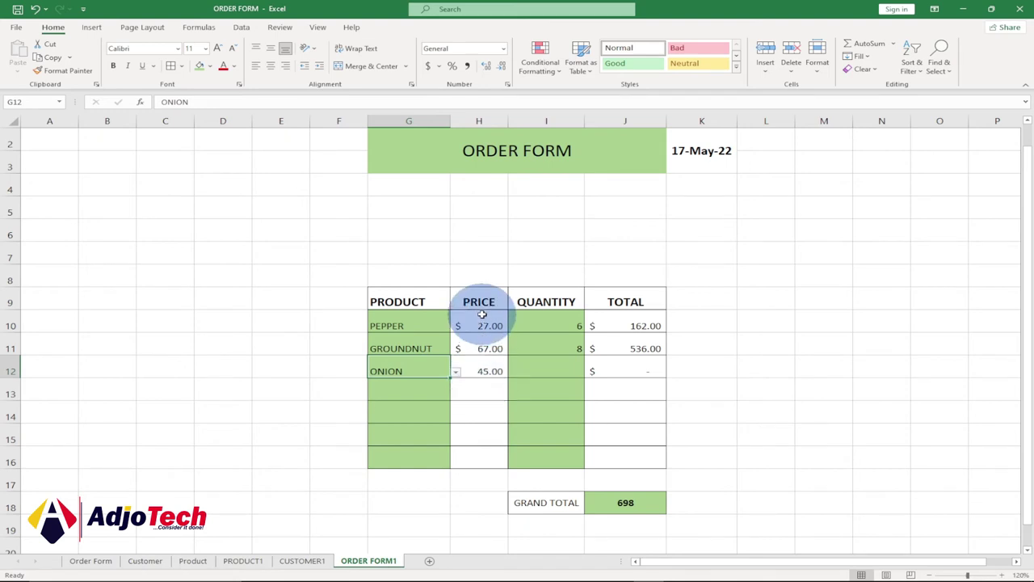
# - Enter a quantity of 687 for ONION in I12
pyautogui.click(547, 374)
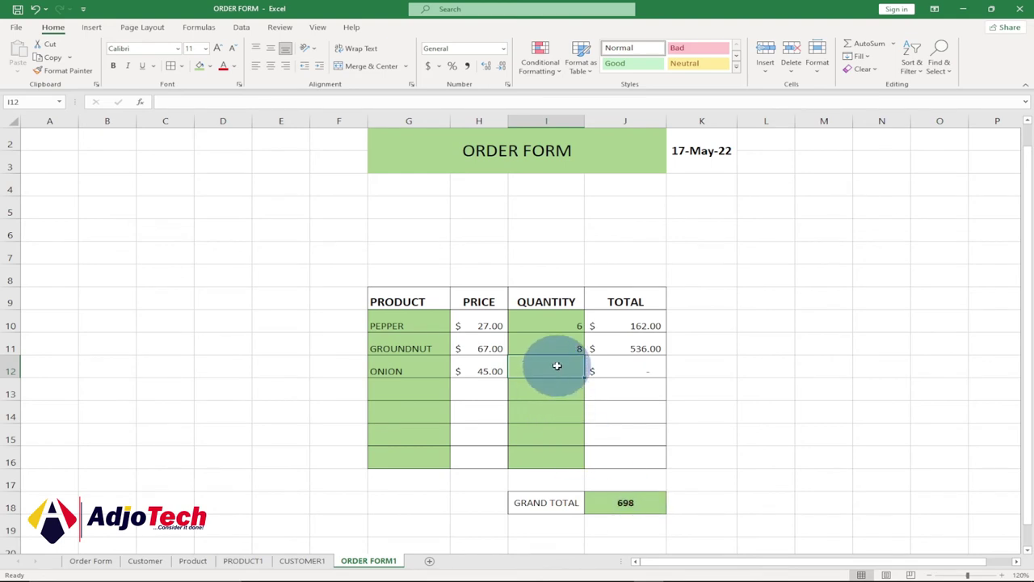
pyautogui.write('687')
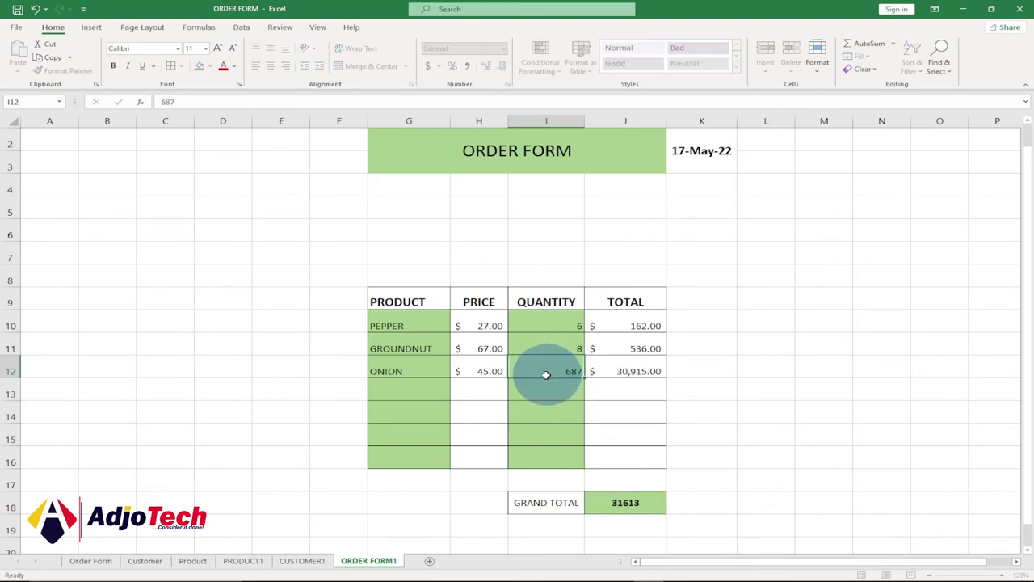
pyautogui.press('Return')
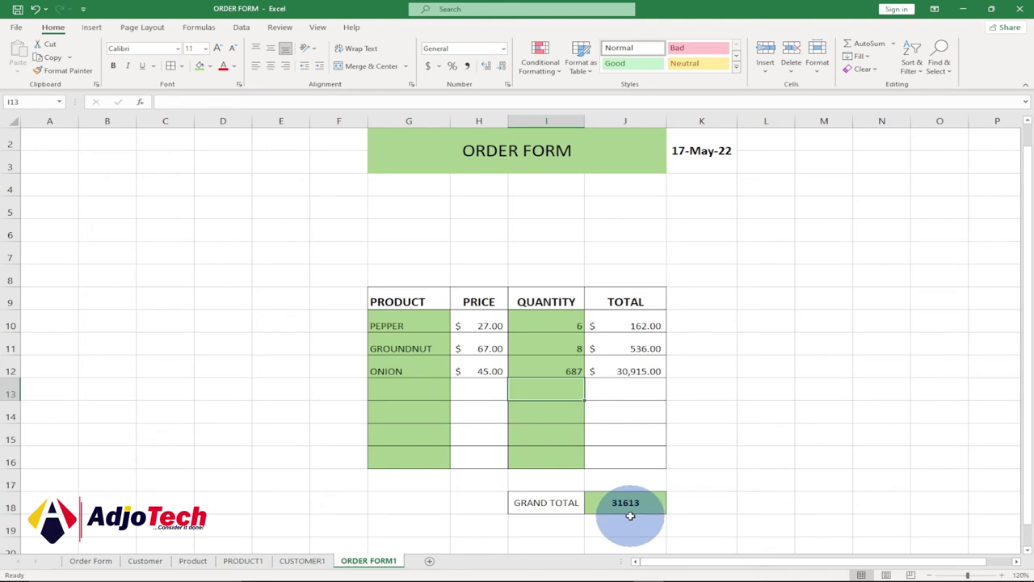
# - Set the ONION quantity in I12 to 9
pyautogui.click(570, 371)
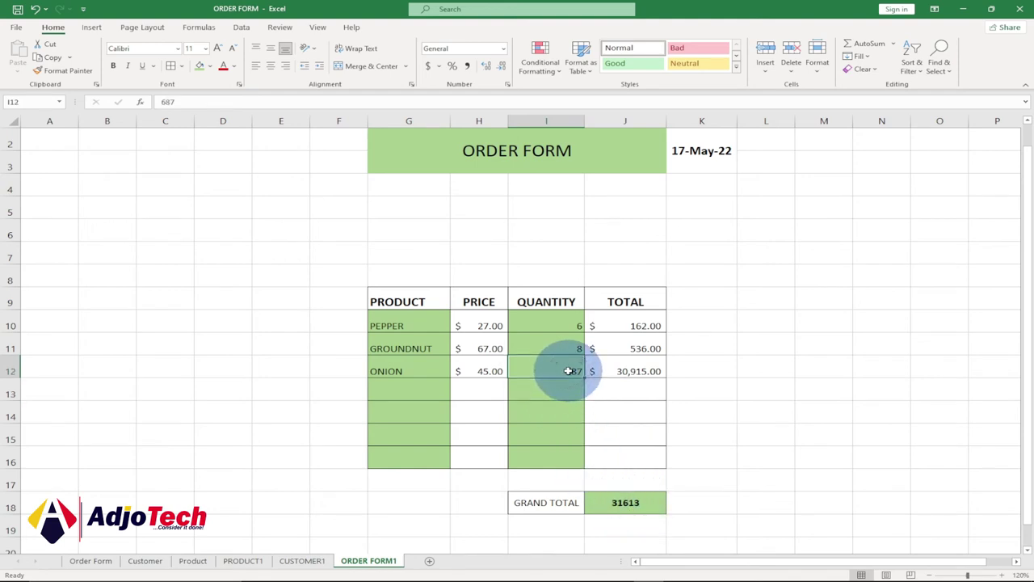
pyautogui.write('9')
pyautogui.press('Return')
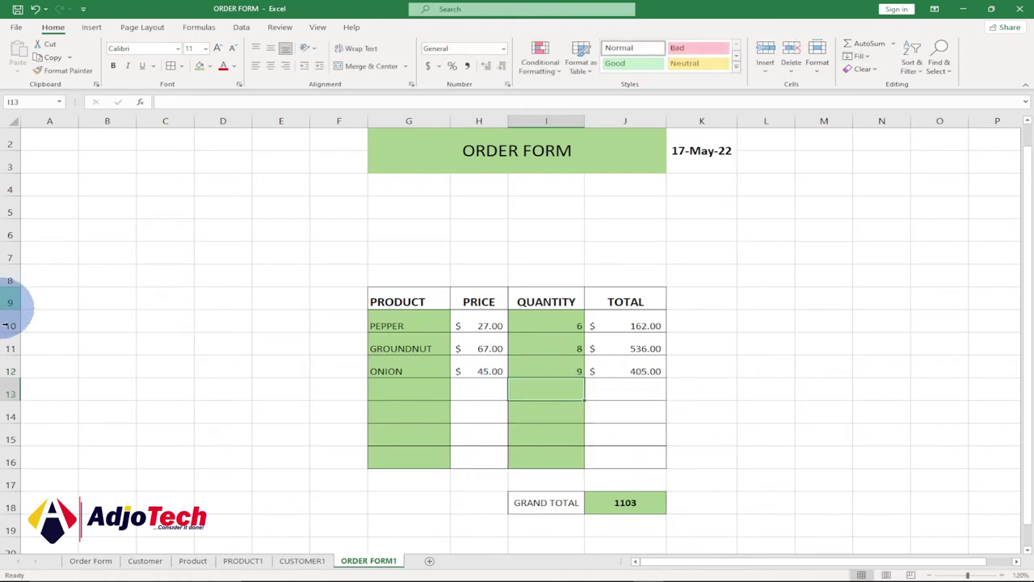
# - Review the customer details section on the Order Form sheet and return to the ORDER FORM1 sheet
pyautogui.click(92, 560)
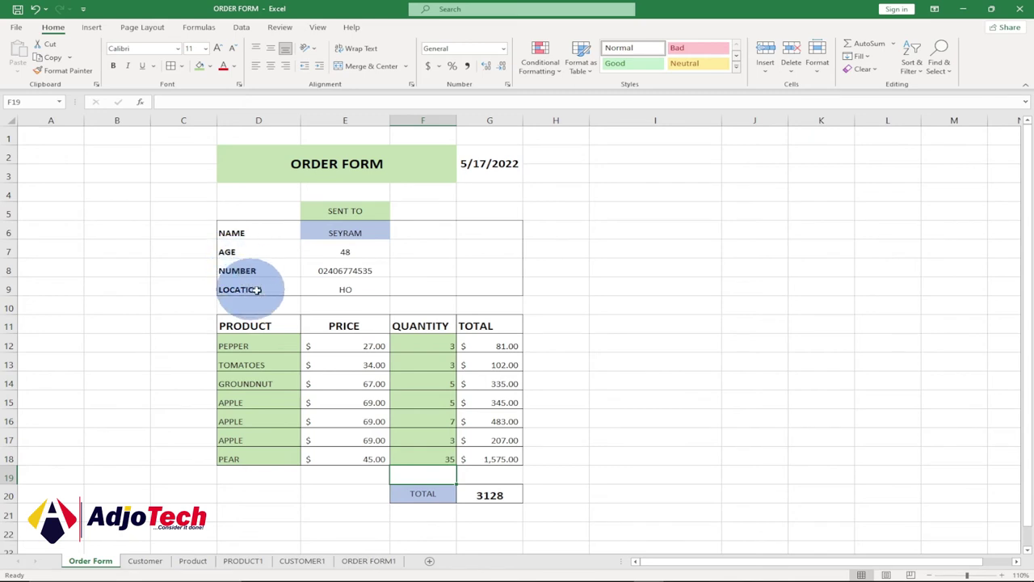
pyautogui.click(361, 564)
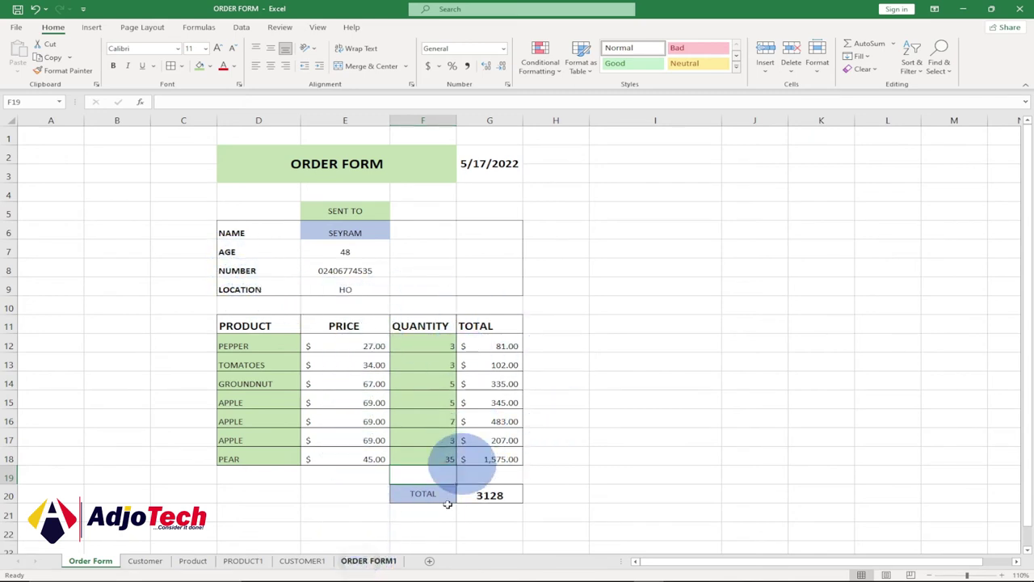
pyautogui.click(379, 561)
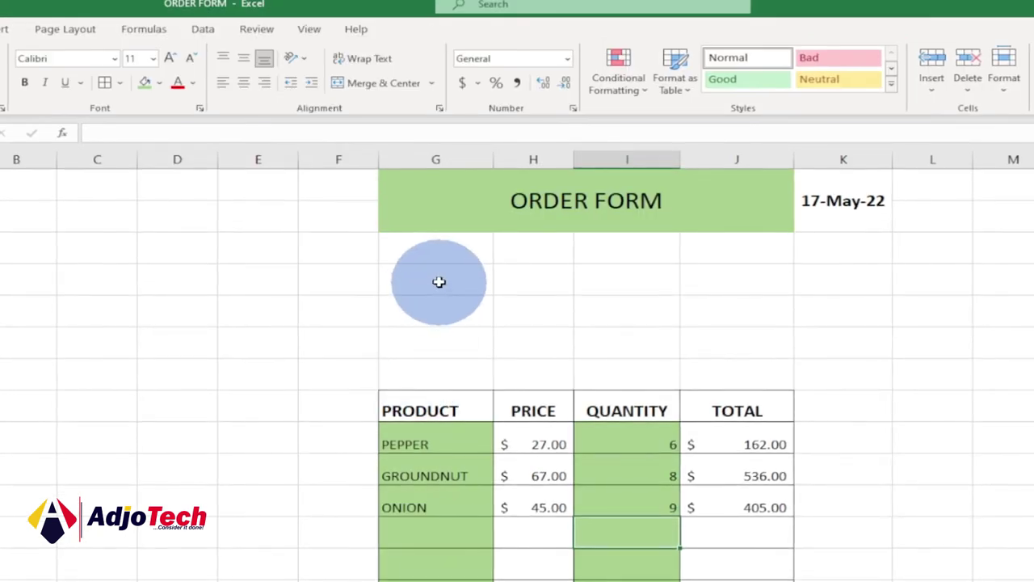
# - Enter the labels NAME, AGE, NUMBER and LOCATION in G5:G8 above the product table and make them bold
pyautogui.click(435, 252)
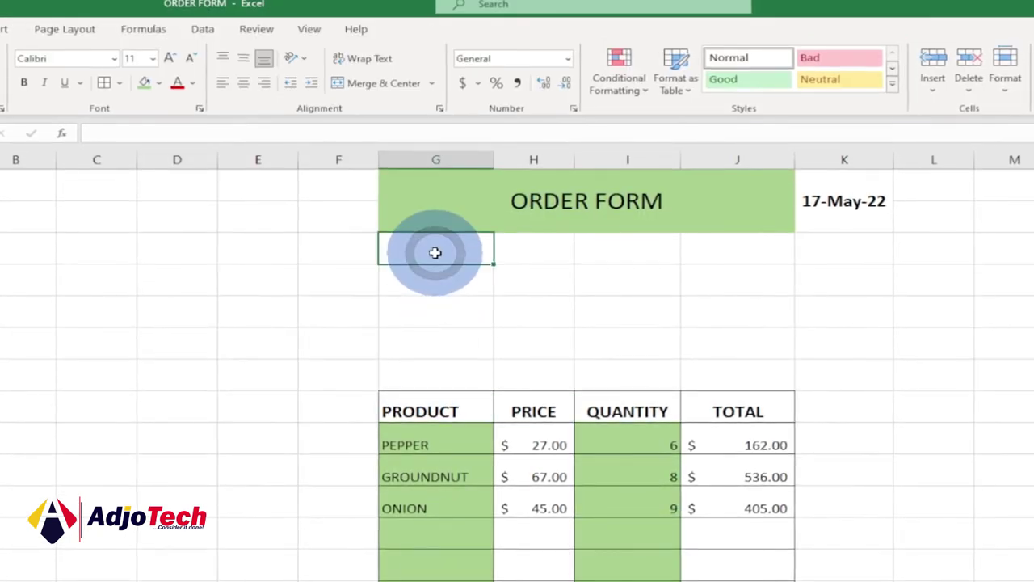
pyautogui.click(443, 284)
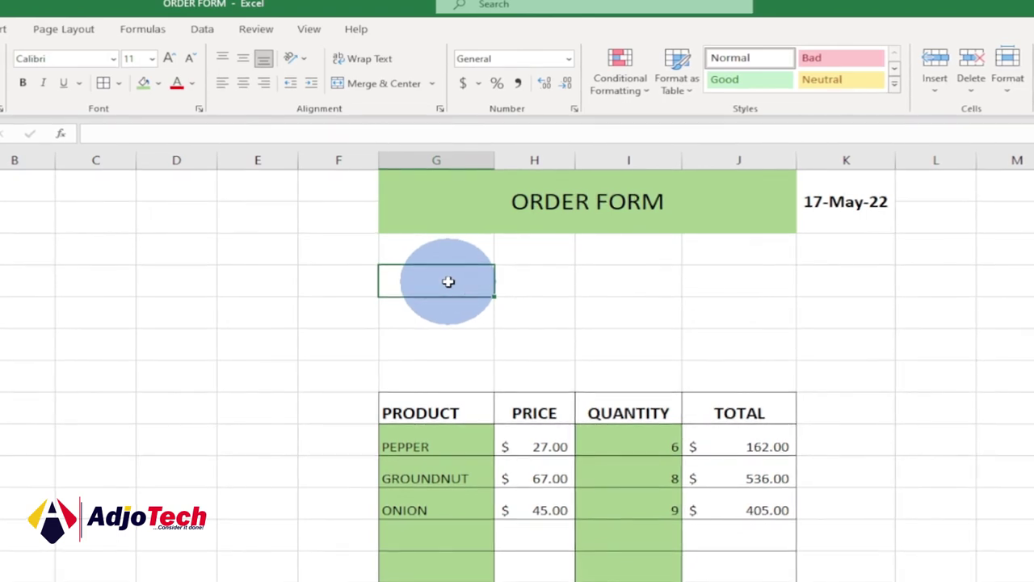
pyautogui.write('NAME')
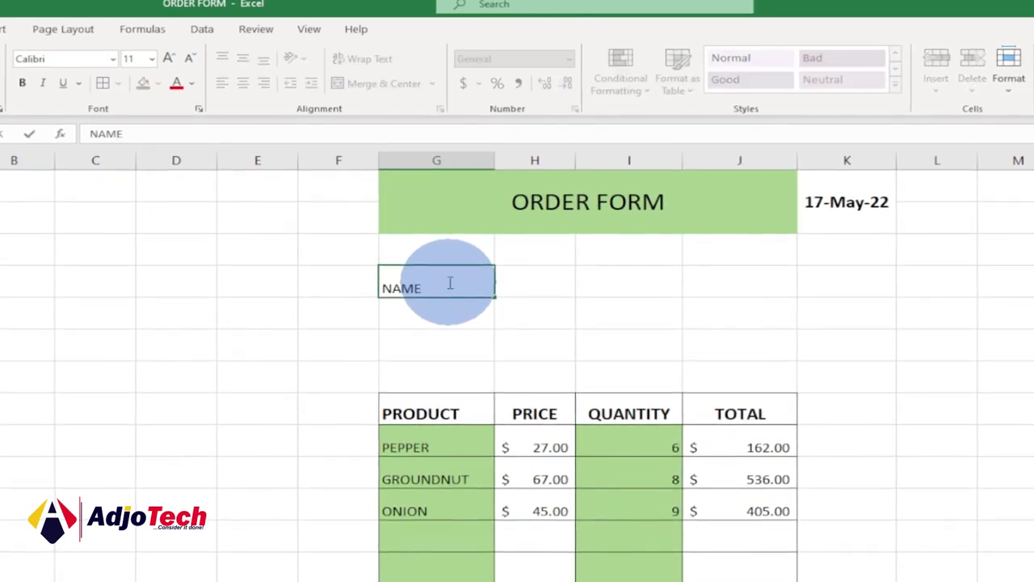
pyautogui.press('Return')
pyautogui.write('AGE')
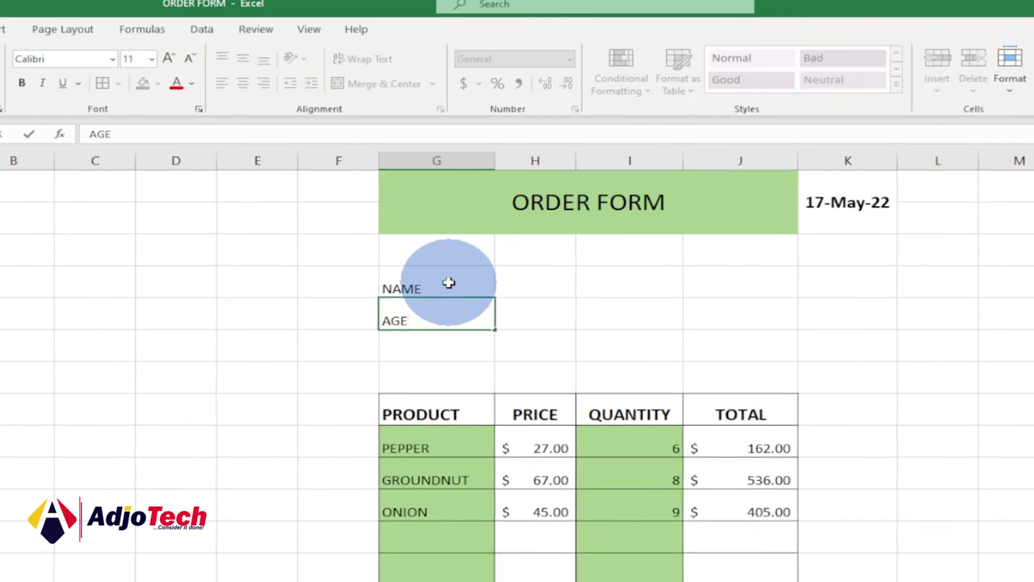
pyautogui.press('Return')
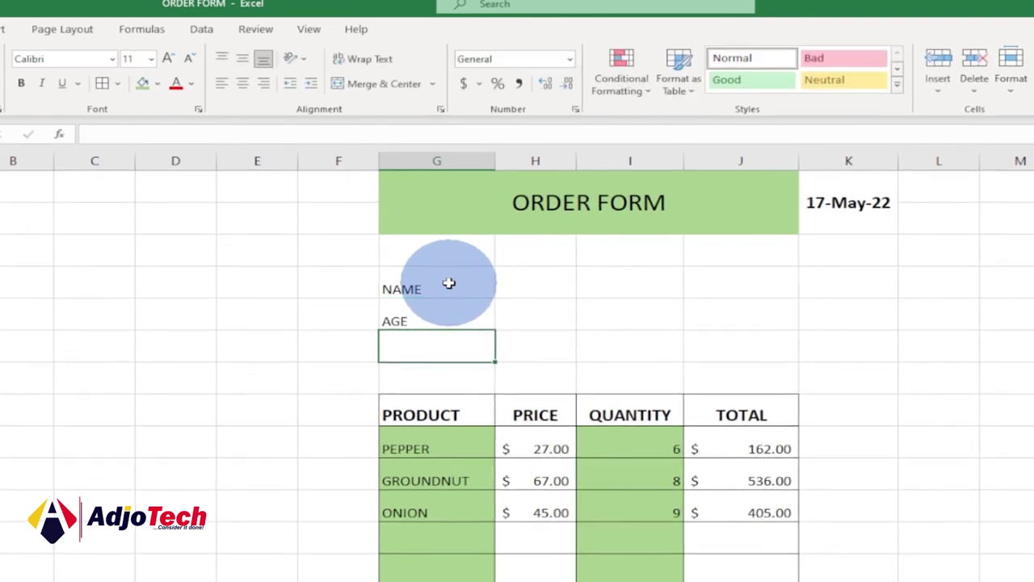
pyautogui.write('NUMBER')
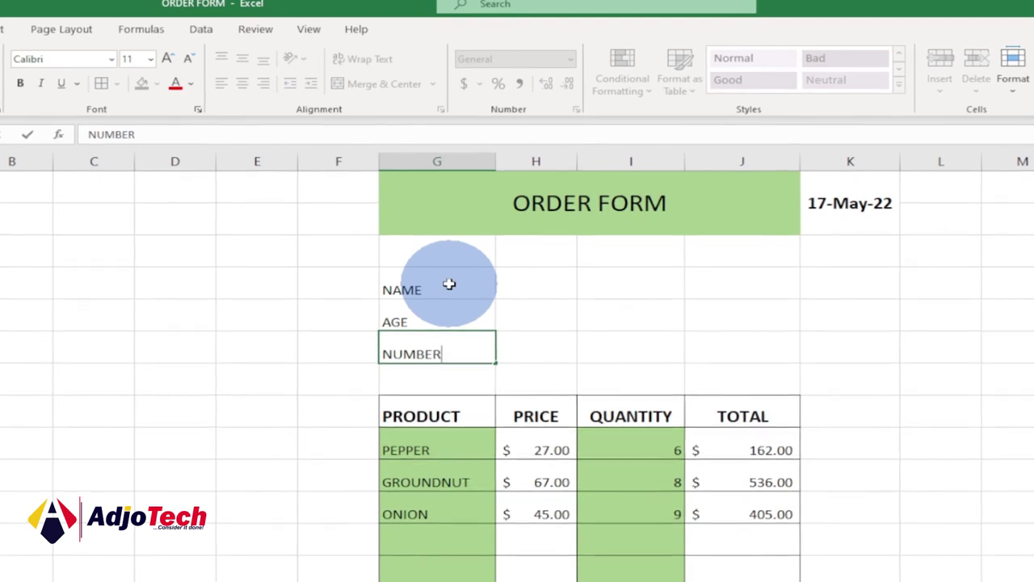
pyautogui.press('Return')
pyautogui.write('LOCATION')
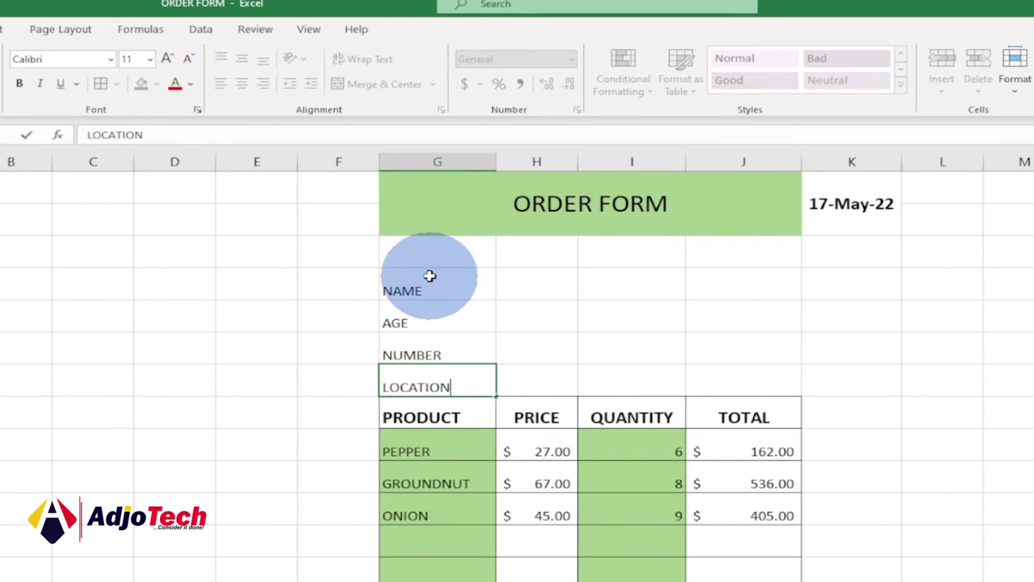
pyautogui.moveTo(429, 278); pyautogui.dragTo(445, 386)
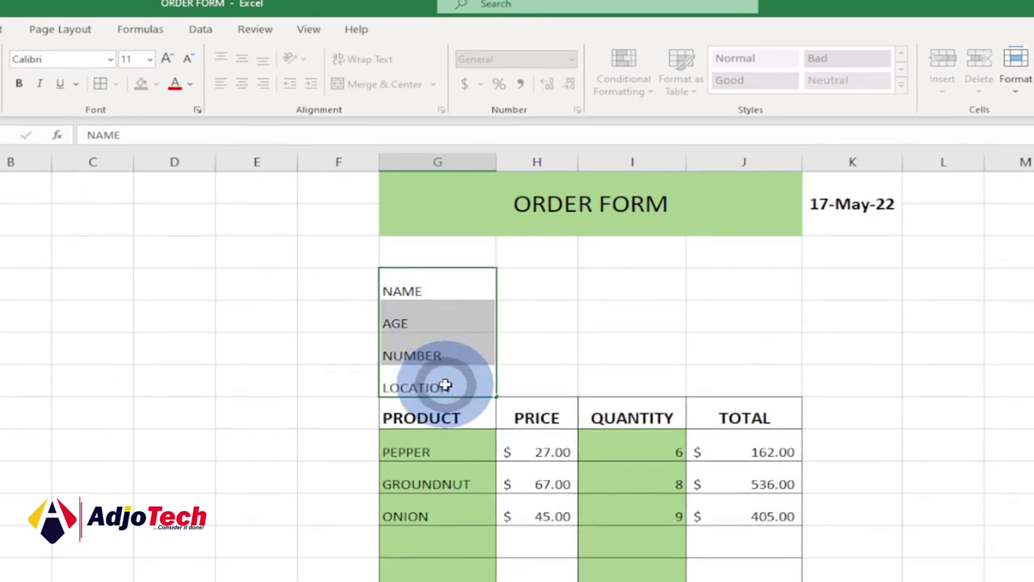
pyautogui.click(18, 86)
# - Merge and center cells G4:J4 between the ORDER FORM title and the NAME row
pyautogui.click(543, 274)
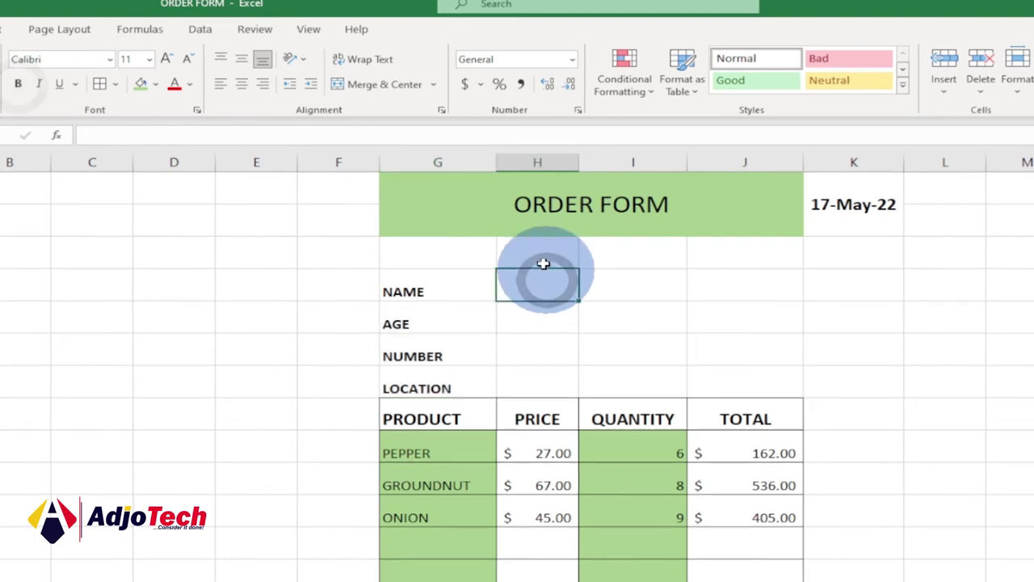
pyautogui.click(543, 251)
pyautogui.moveTo(450, 252); pyautogui.dragTo(718, 255)
pyautogui.click(380, 84)
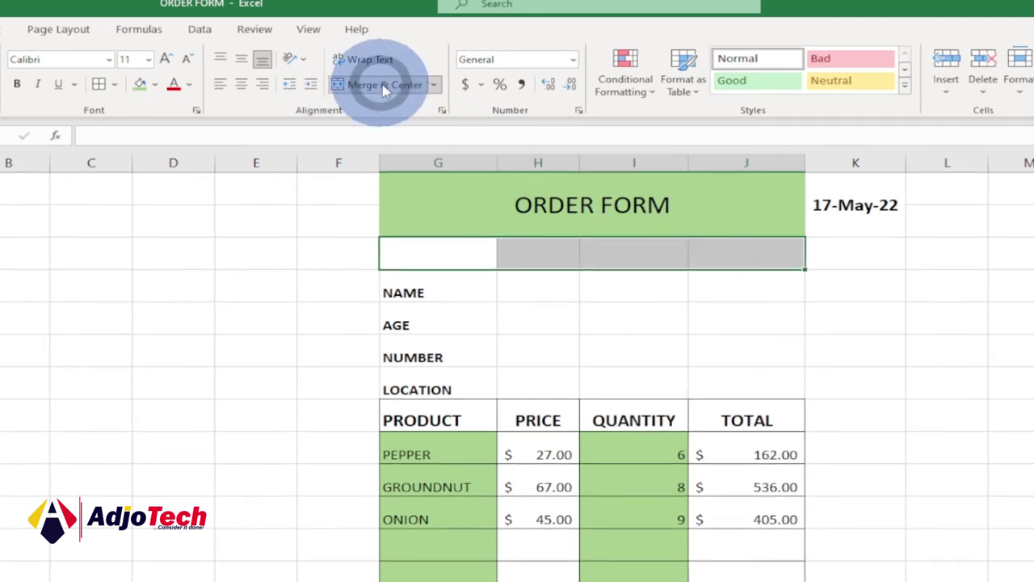
# - Enter the heading SENT TO in the merged cell G4:J4 and align it vertically to the middle
pyautogui.doubleClick(531, 255)
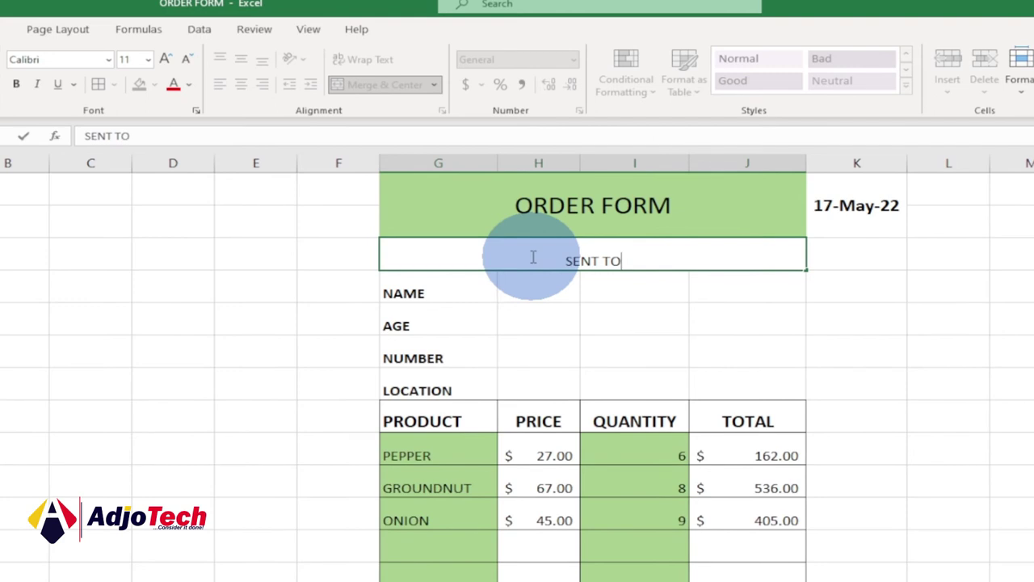
pyautogui.click(540, 286)
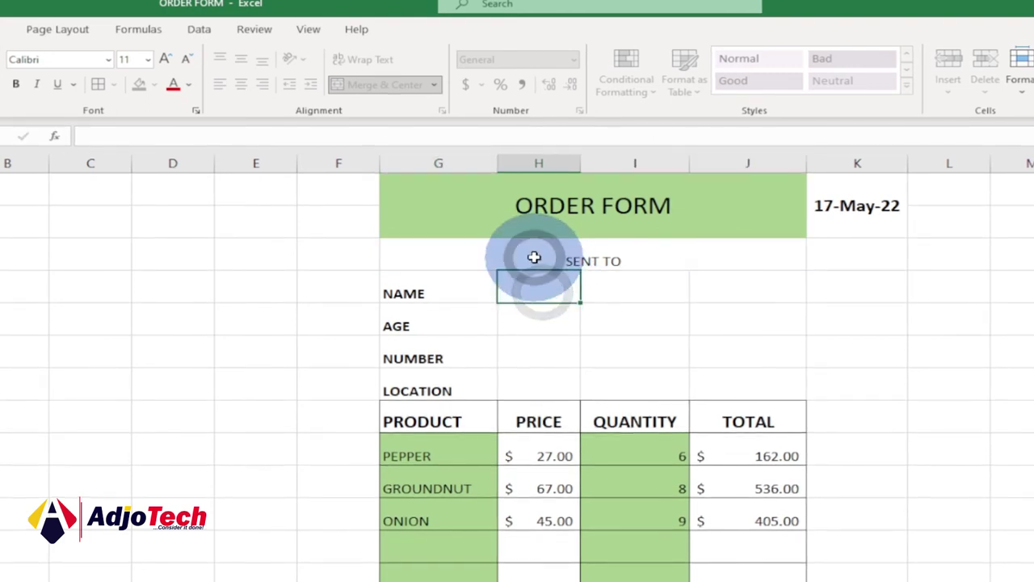
pyautogui.click(511, 246)
pyautogui.click(241, 60)
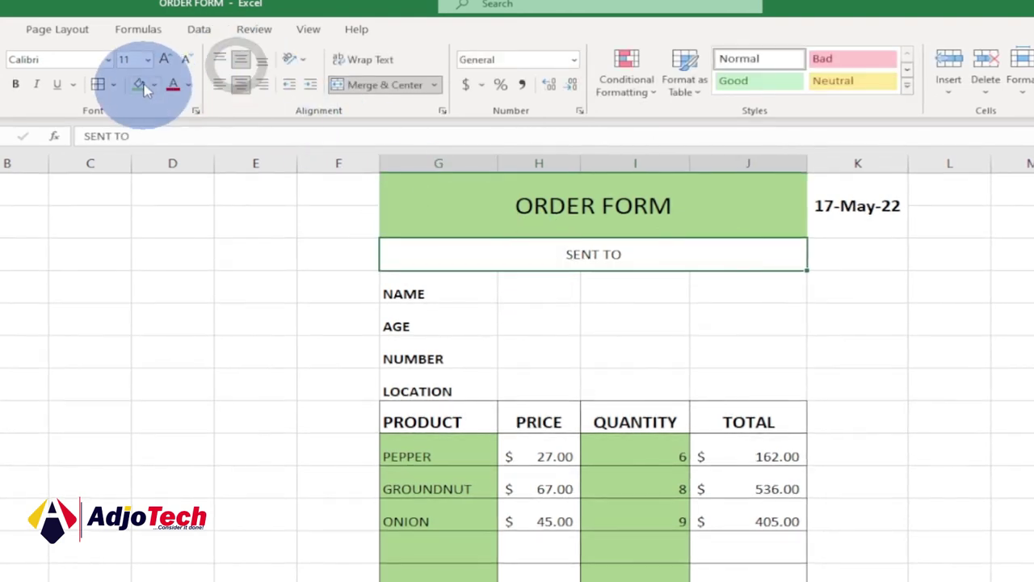
# - Give the SENT TO heading a light orange fill and make its text bold
pyautogui.click(155, 85)
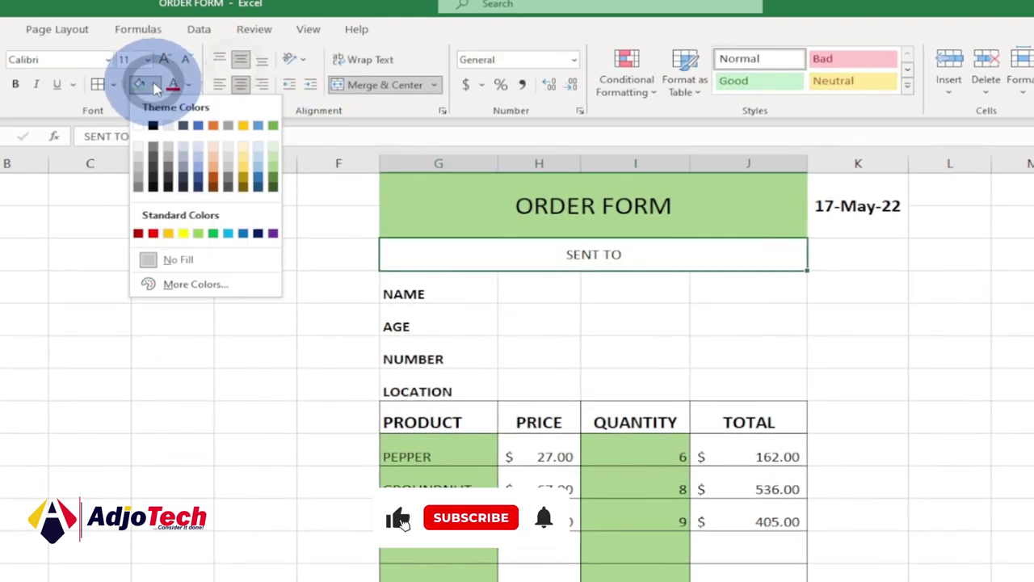
pyautogui.click(212, 166)
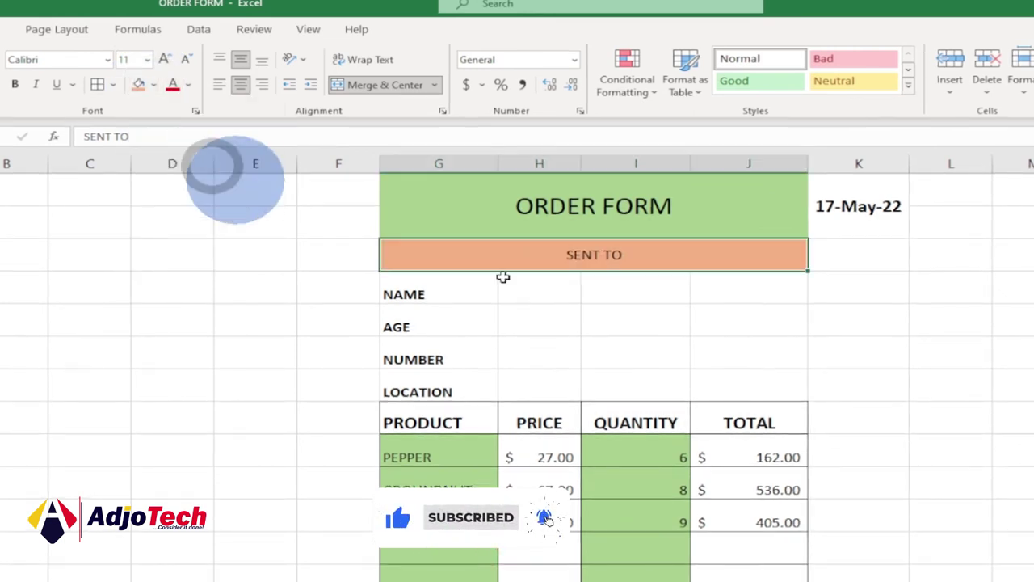
pyautogui.click(13, 84)
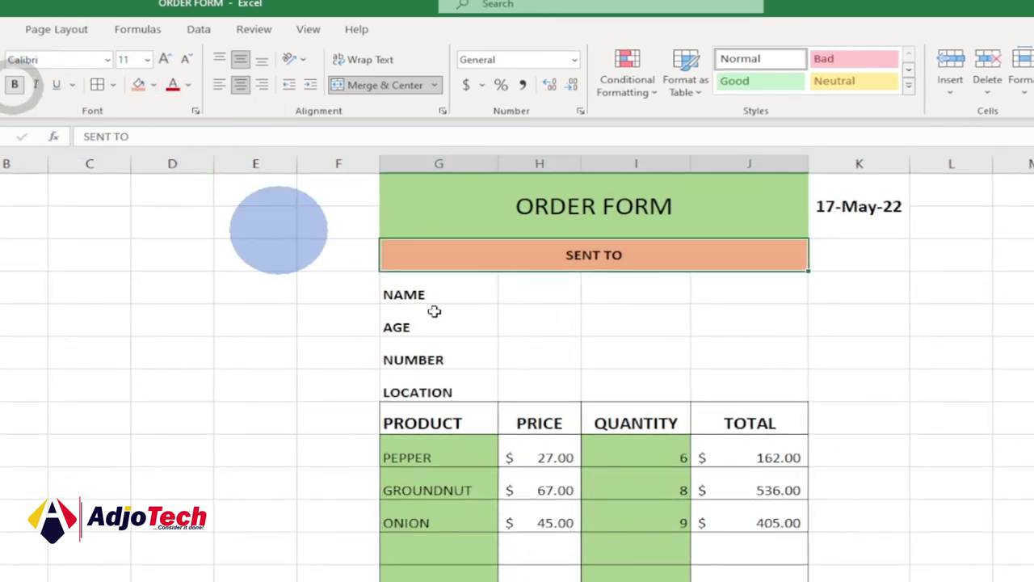
# - Insert a blank row between the LOCATION row and the PRODUCT header row
pyautogui.click(533, 294)
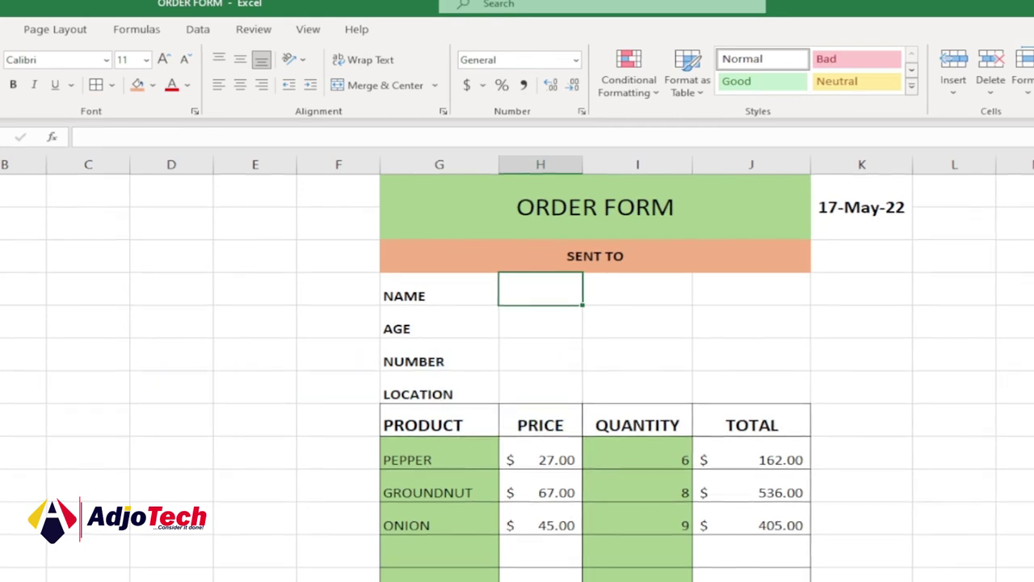
pyautogui.click(1, 420)
pyautogui.rightClick(2, 420)
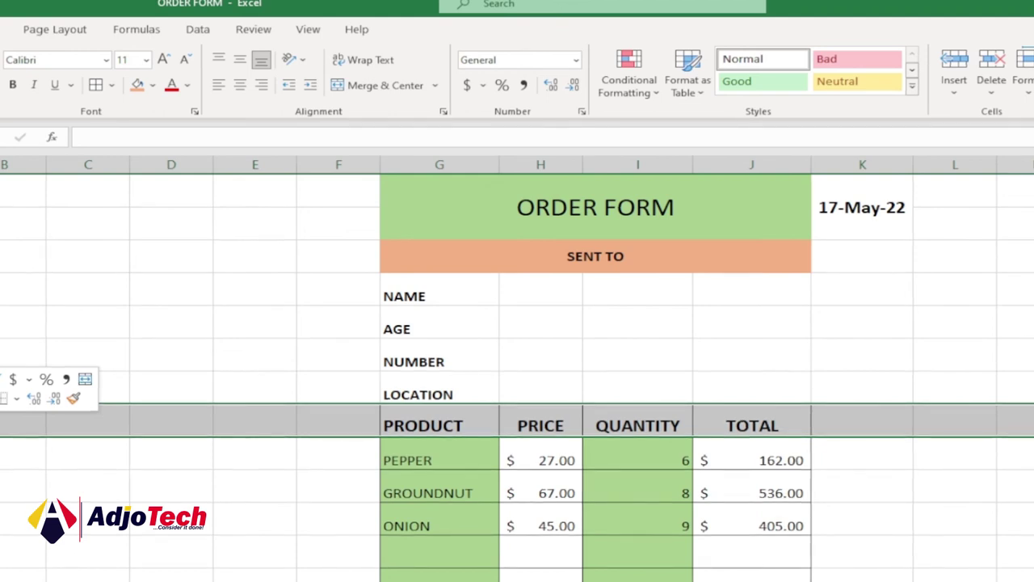
pyautogui.press('Escape')
pyautogui.hotkey('ctrl', 'shift', '+')
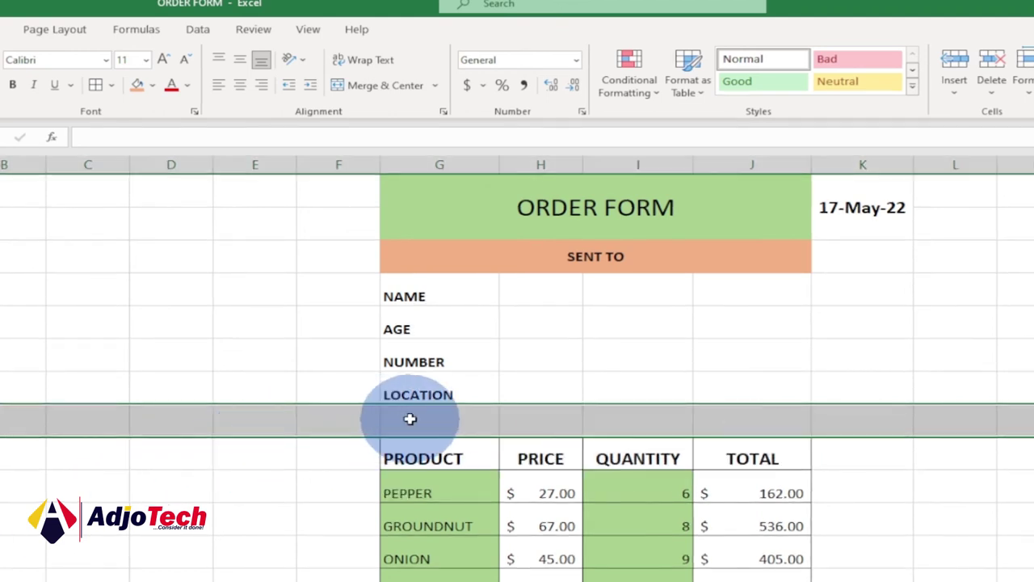
pyautogui.click(473, 427)
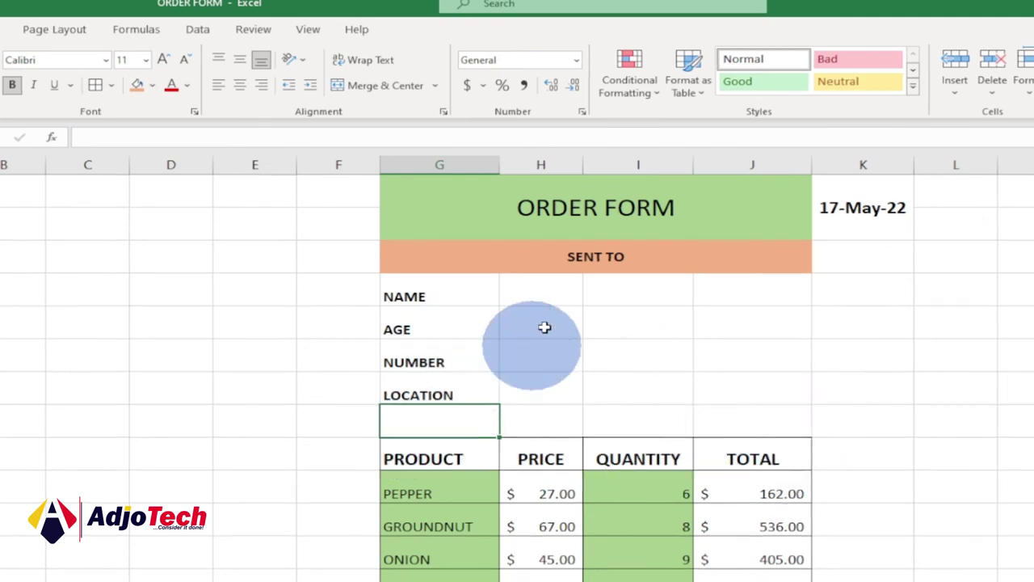
# - Add a list data validation to the NAME cell H5 with the named range CUSTOMER1LIST as its source
pyautogui.click(549, 294)
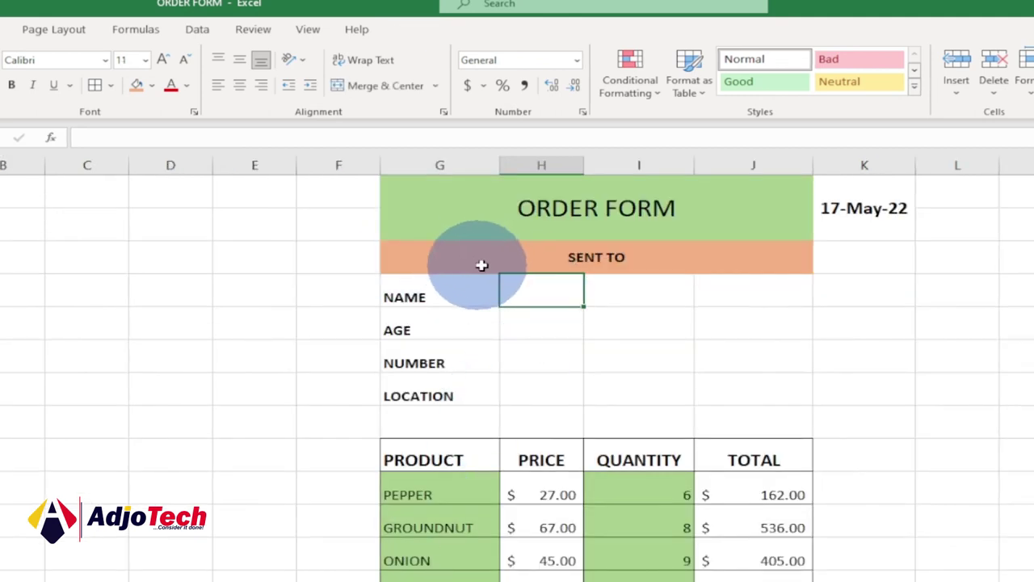
pyautogui.click(197, 29)
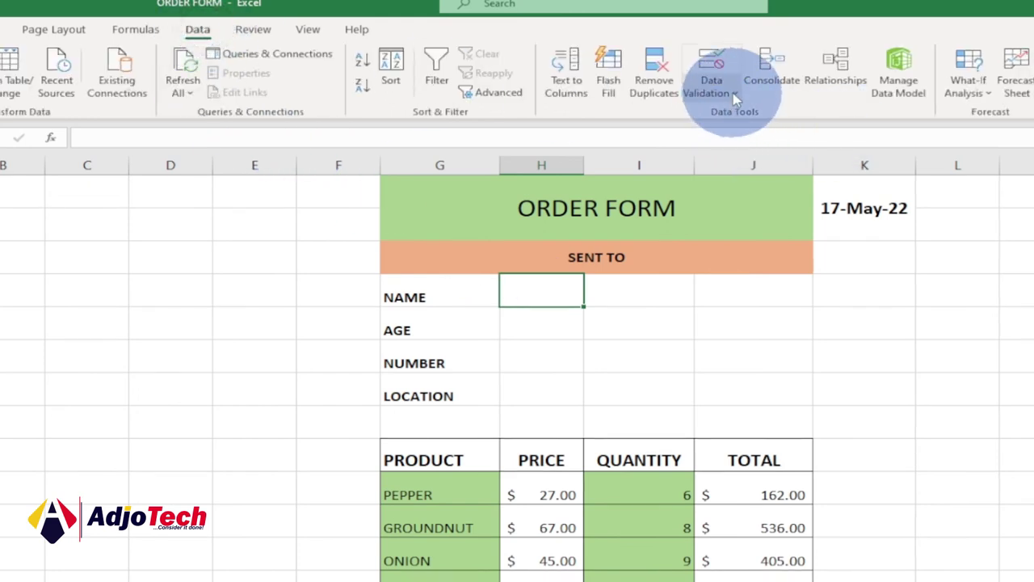
pyautogui.click(720, 88)
pyautogui.click(754, 121)
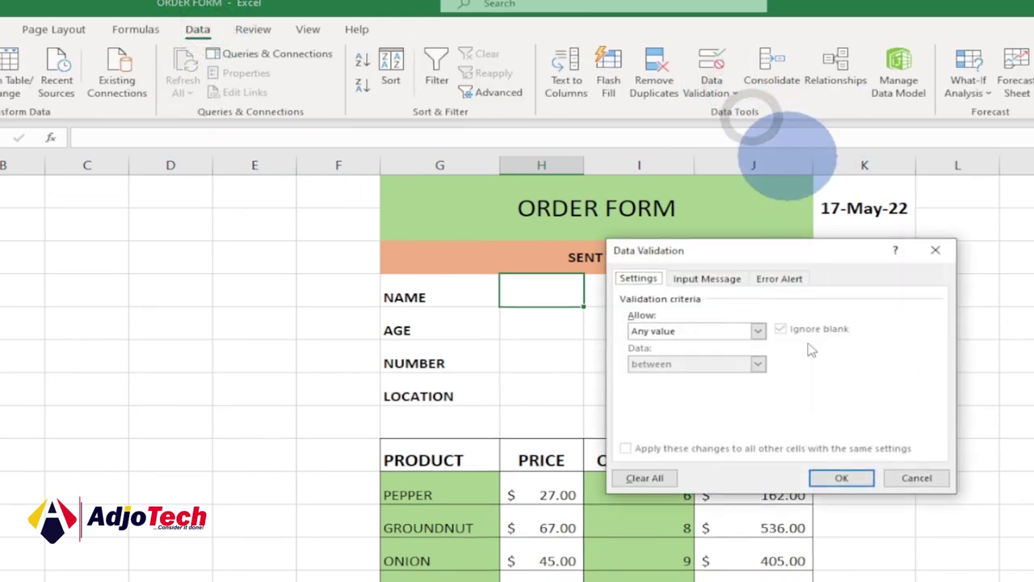
pyautogui.click(759, 331)
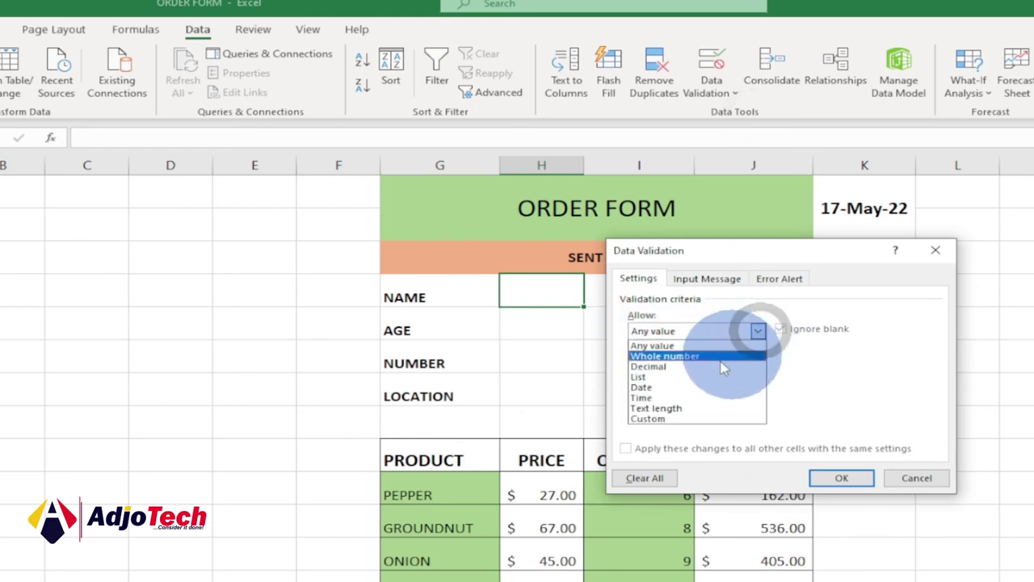
pyautogui.click(687, 375)
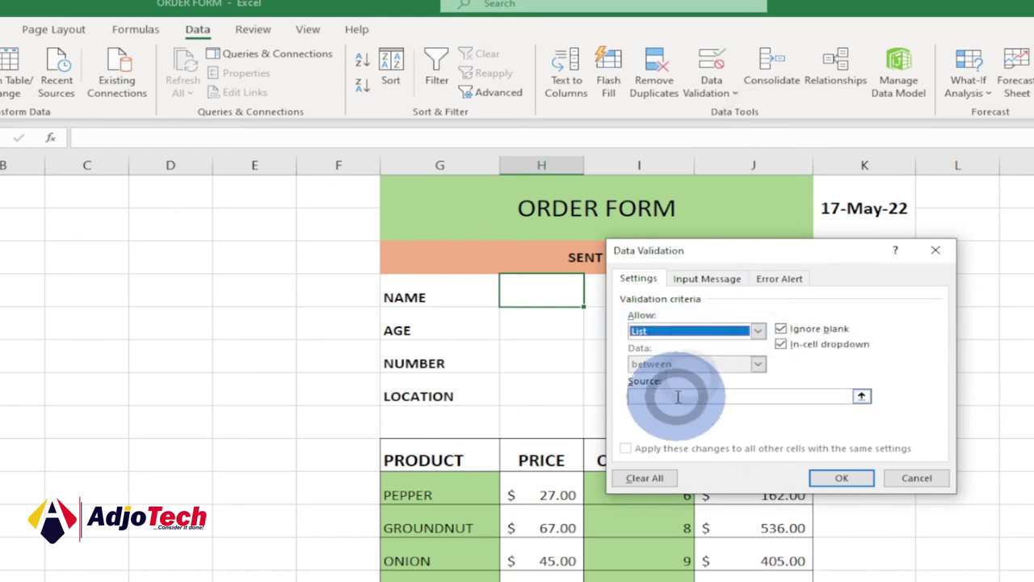
pyautogui.click(681, 394)
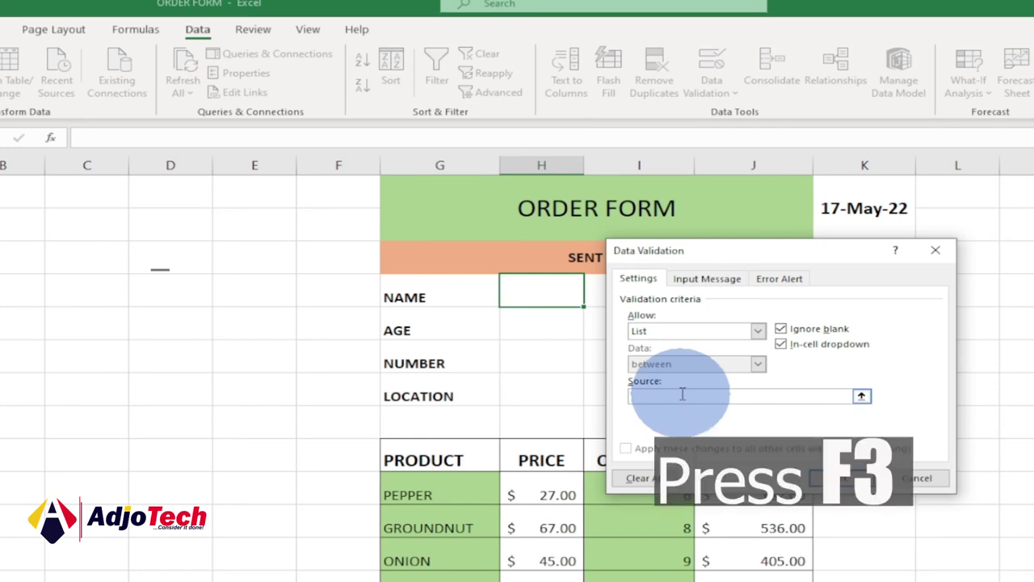
pyautogui.press('F3')
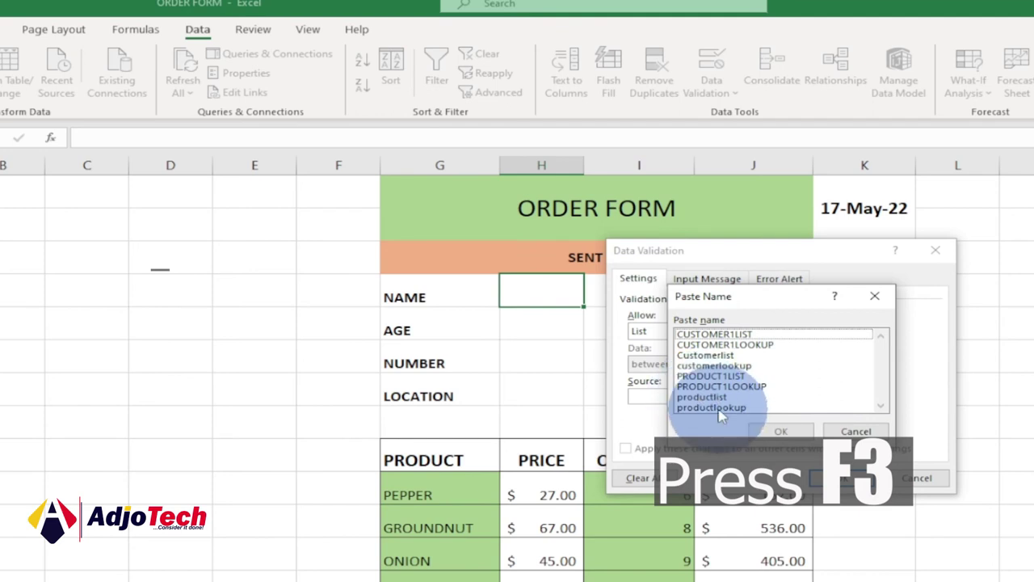
pyautogui.click(713, 335)
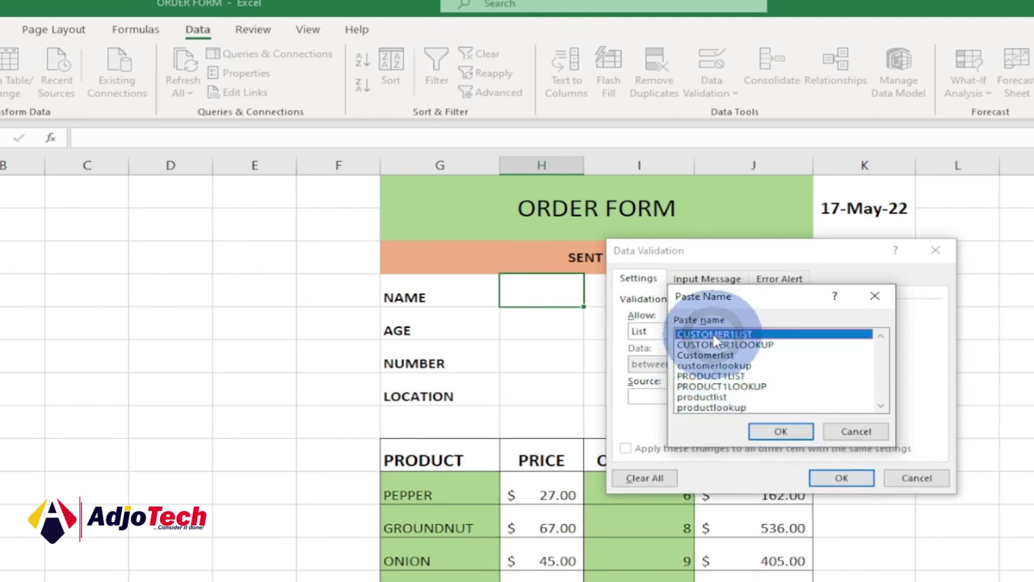
pyautogui.click(781, 431)
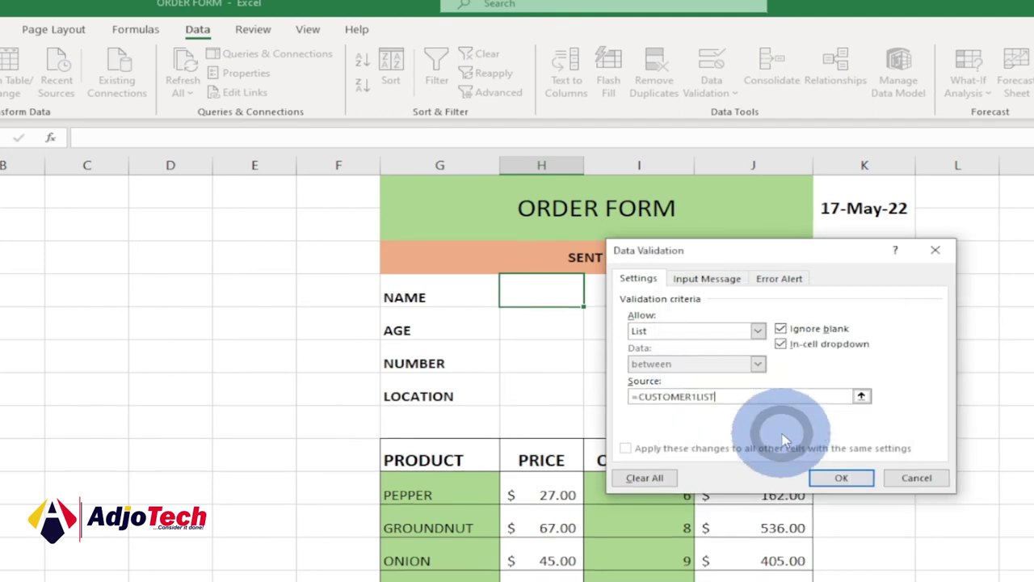
pyautogui.click(843, 478)
# - Choose the second customer from the NAME dropdown in H5
pyautogui.click(546, 303)
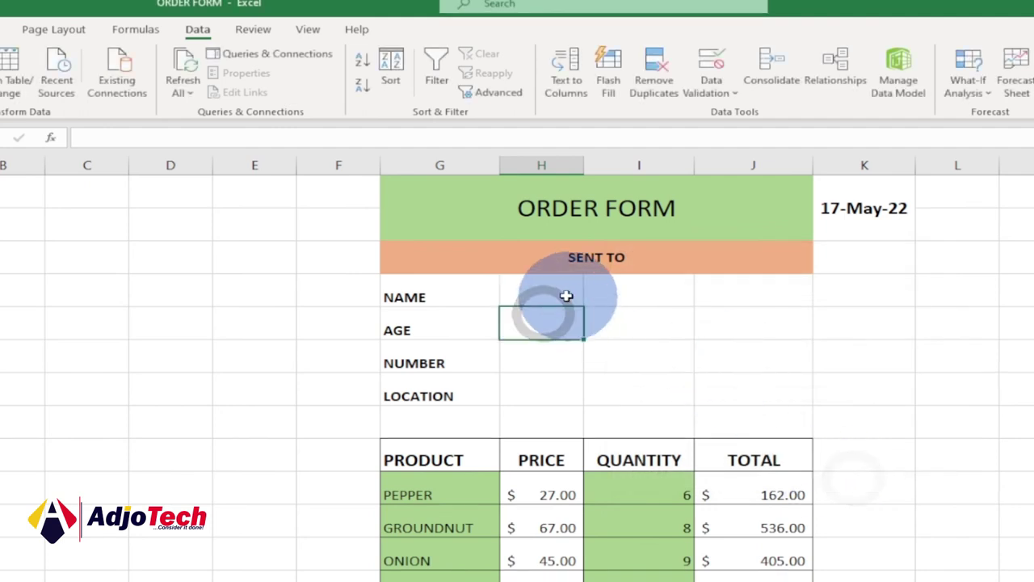
pyautogui.click(592, 299)
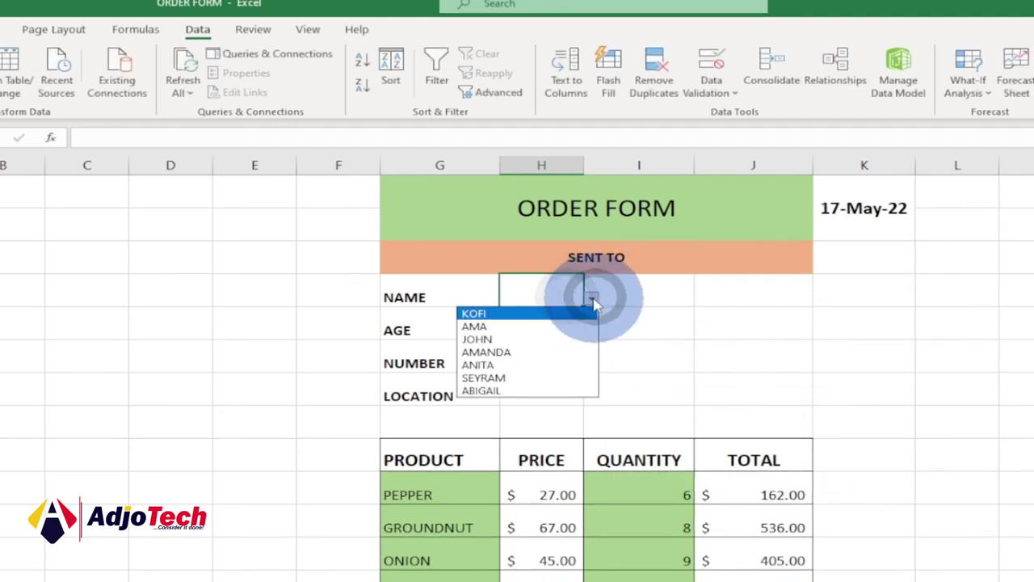
pyautogui.click(513, 323)
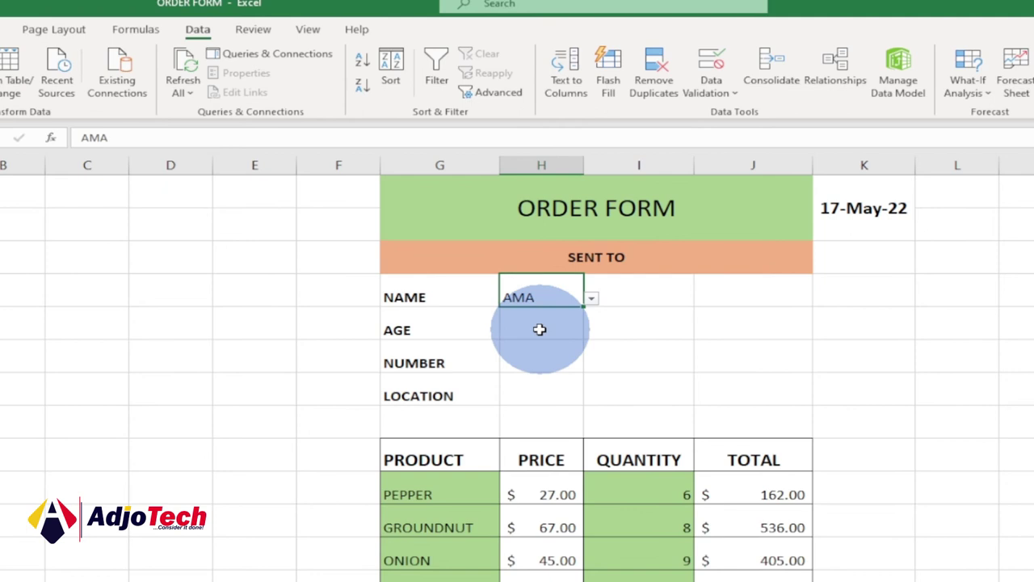
# - Widen column H to make more room for the customer details
pyautogui.click(539, 327)
pyautogui.click(540, 360)
pyautogui.click(542, 392)
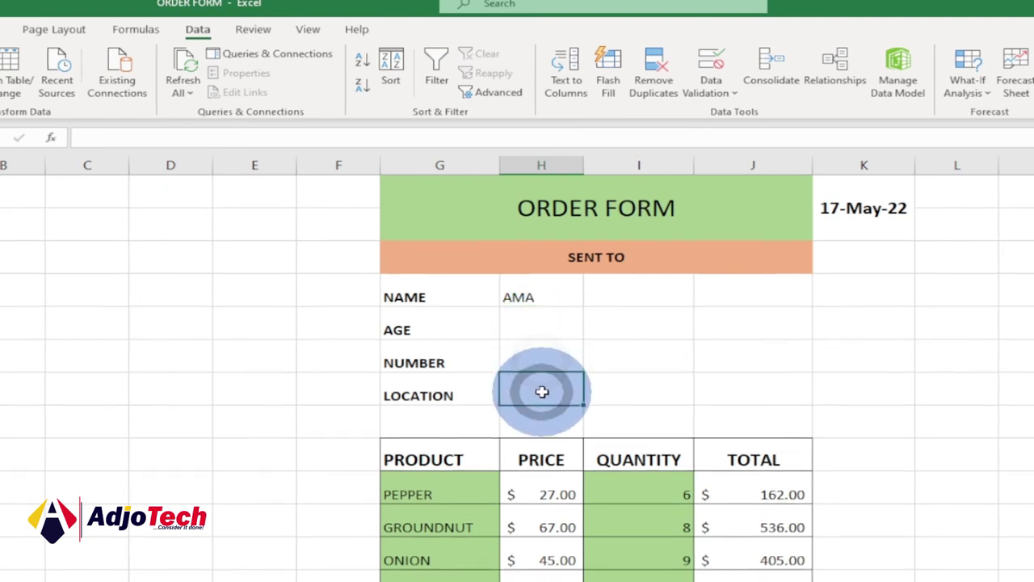
pyautogui.click(543, 165)
pyautogui.moveTo(586, 166); pyautogui.dragTo(632, 167)
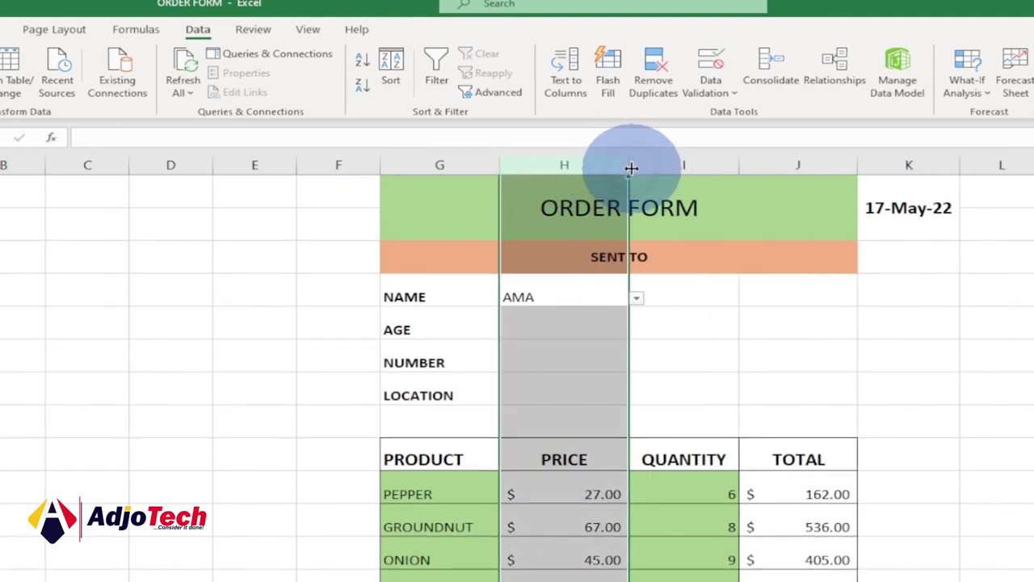
pyautogui.click(547, 325)
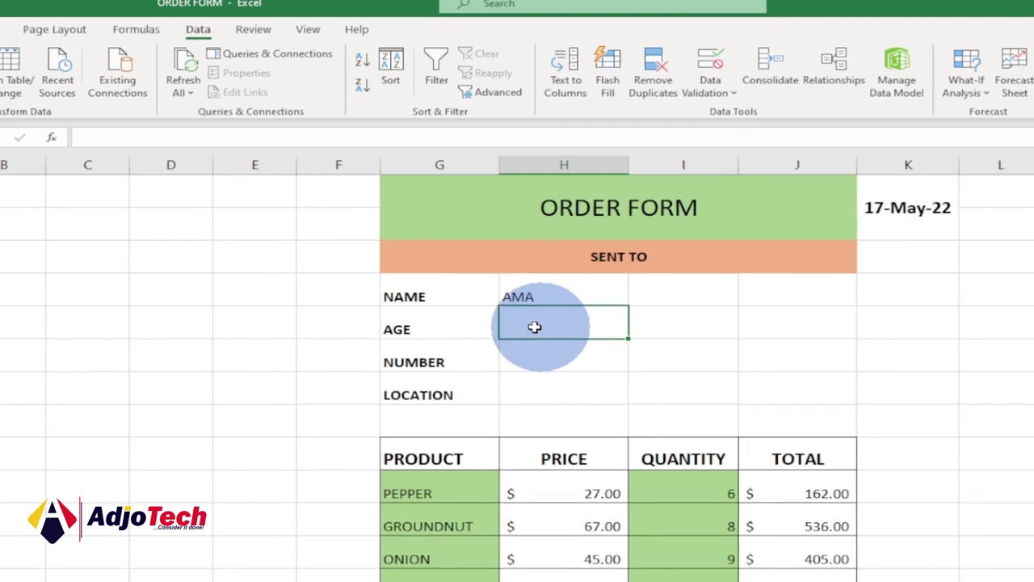
pyautogui.click(550, 296)
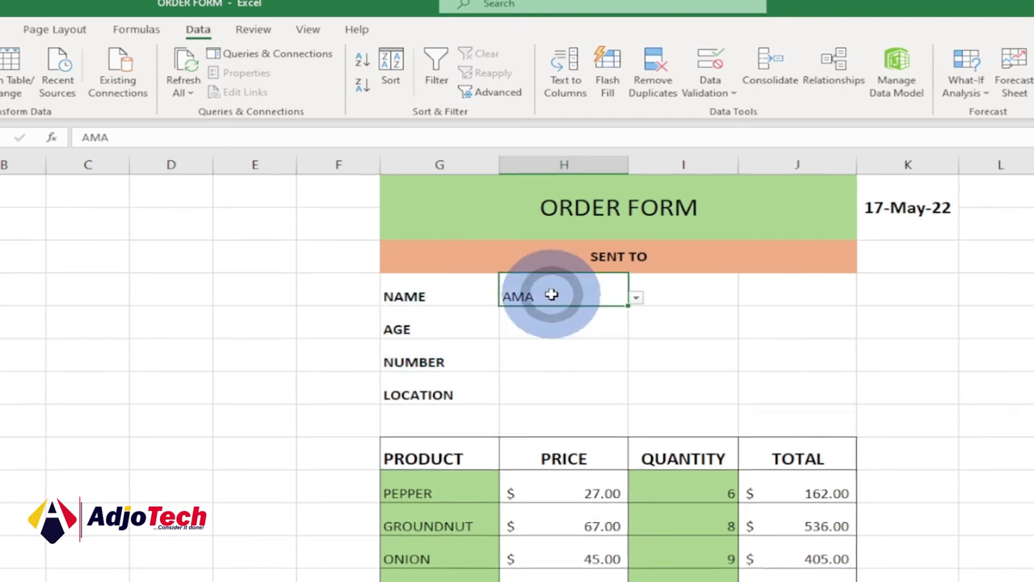
# - Begin an IF formula in the AGE cell H6 that returns an empty string when H5 is blank
pyautogui.click(552, 329)
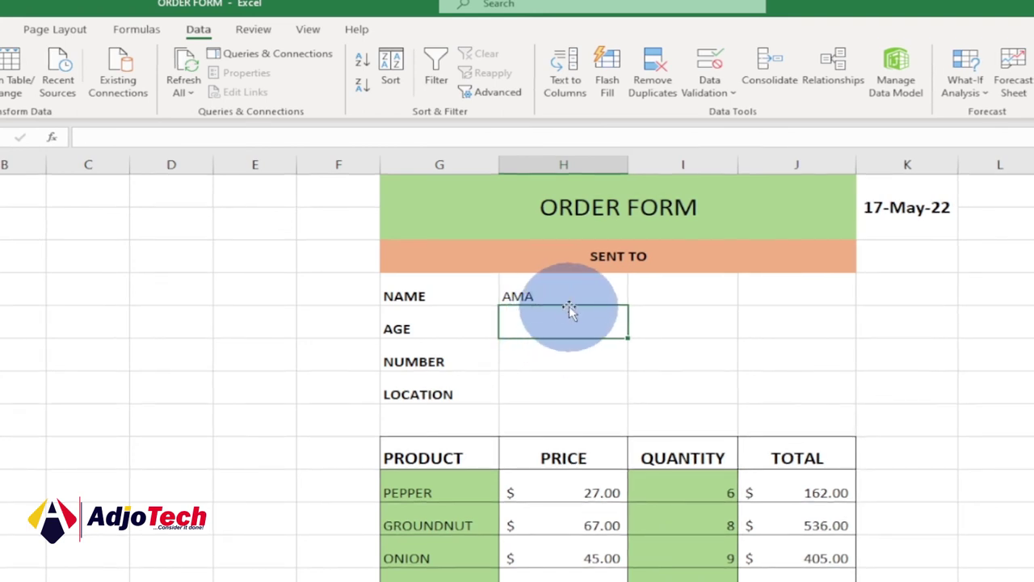
pyautogui.doubleClick(574, 324)
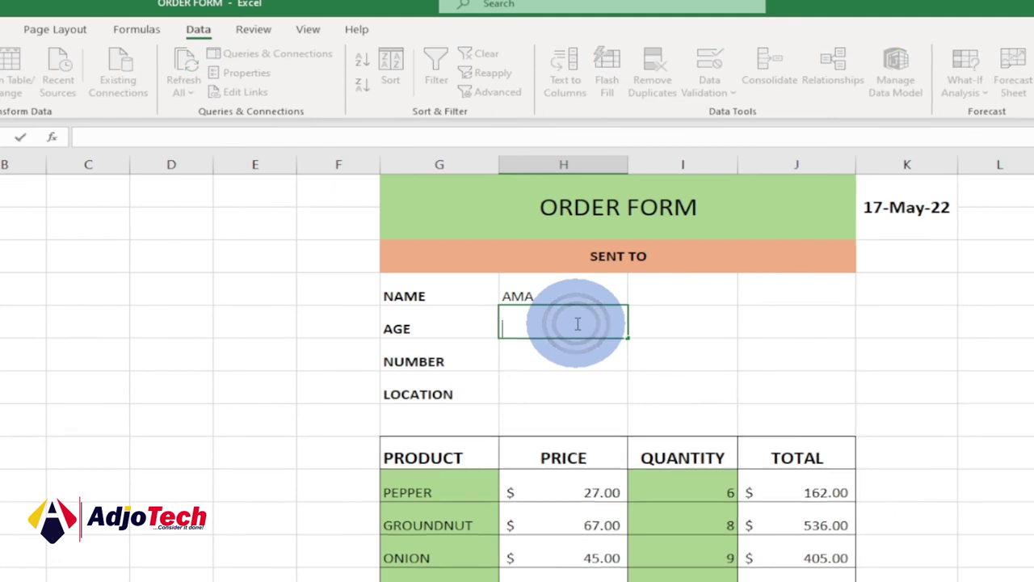
pyautogui.write('=if')
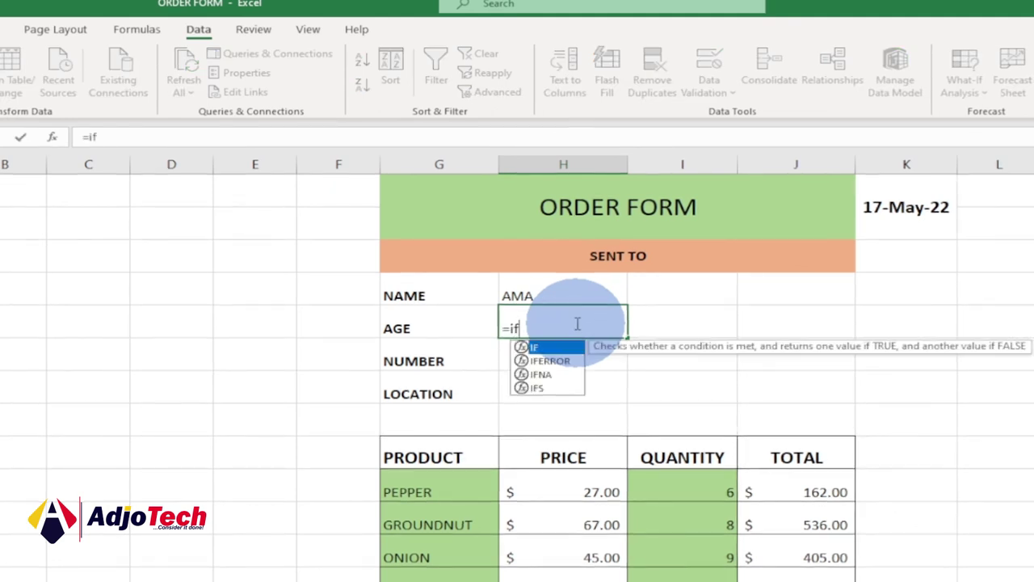
pyautogui.press('Tab')
pyautogui.click(561, 297)
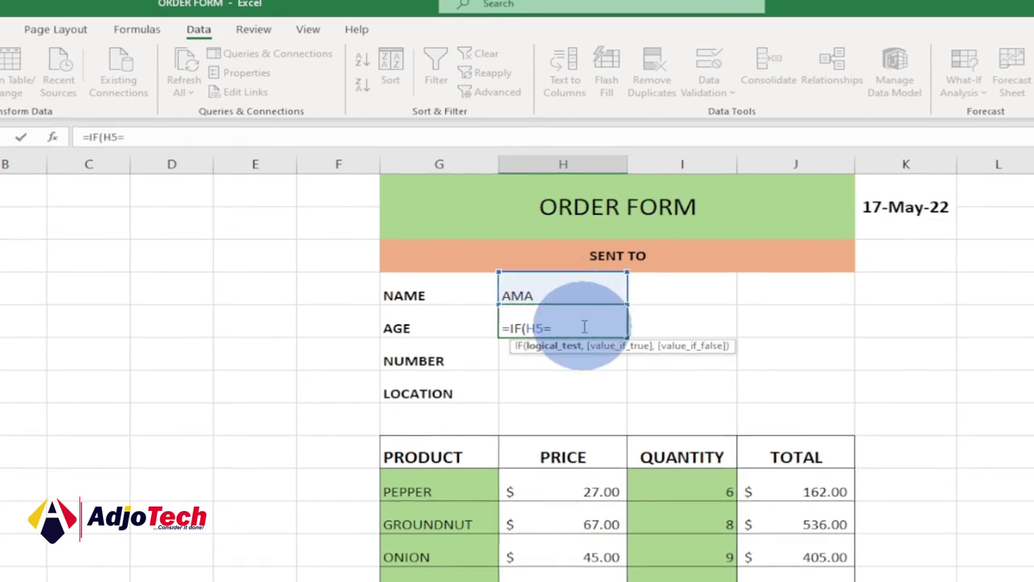
pyautogui.press('shift')
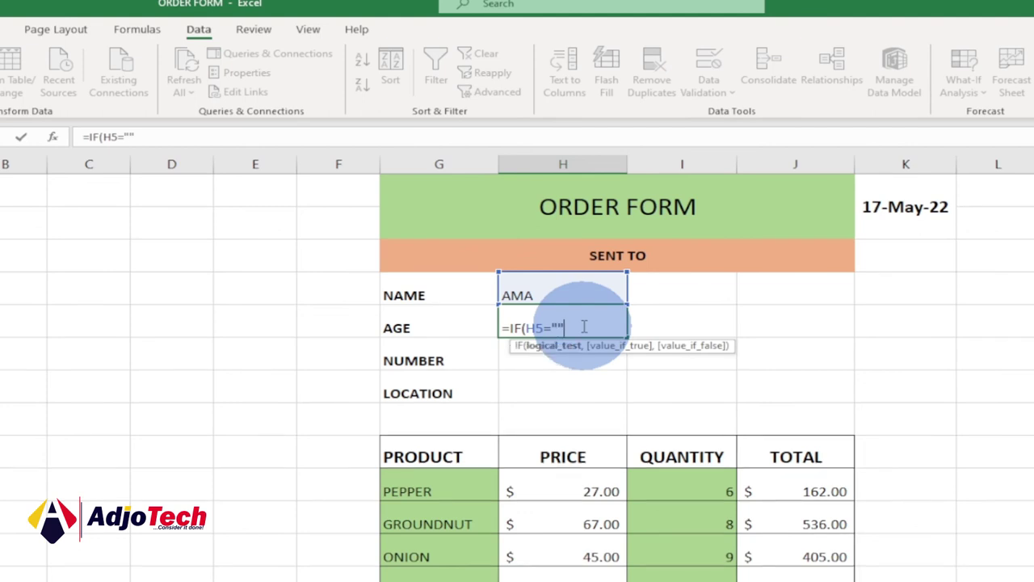
pyautogui.write(',')
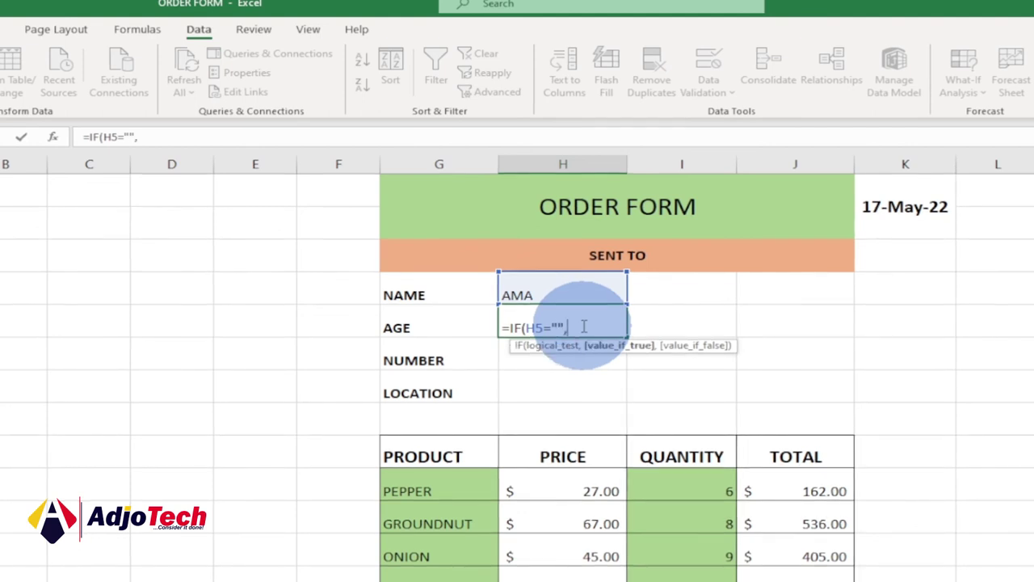
pyautogui.write('""')
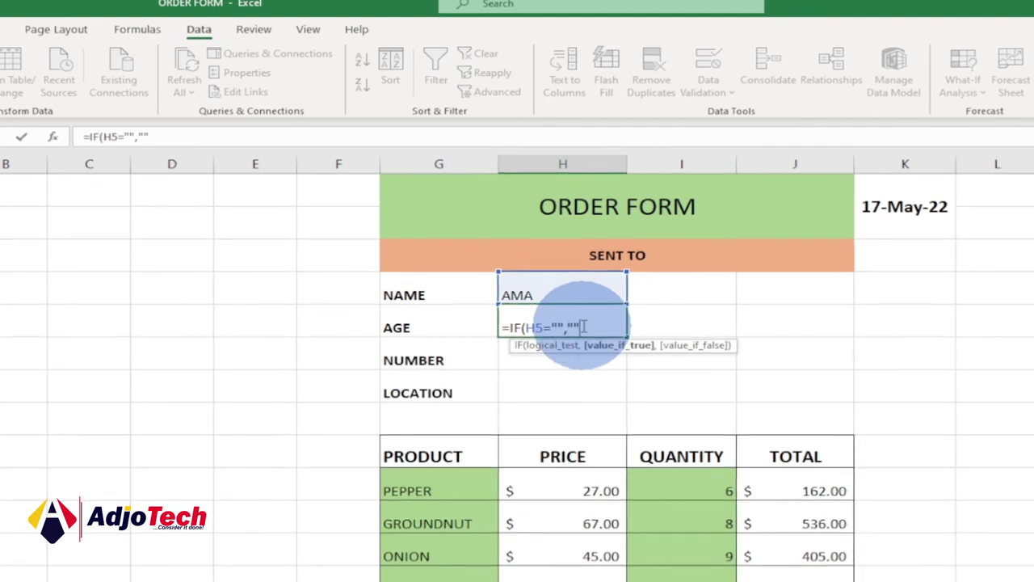
pyautogui.write(',')
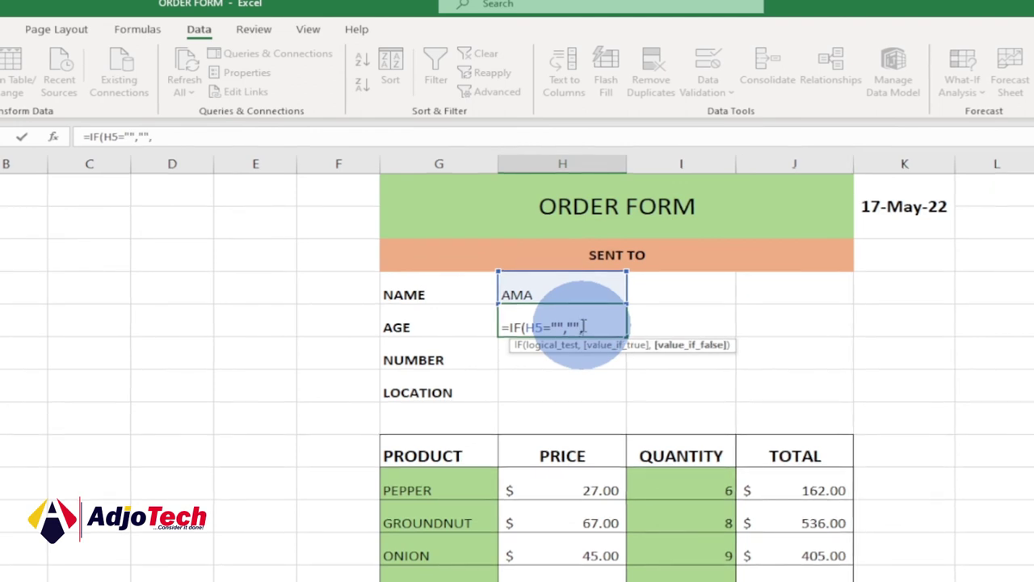
# - Add a VLOOKUP of H5 in the named range CUSTOMER1LOOKUP as the formula's value if false
pyautogui.write('vl')
pyautogui.press('Tab')
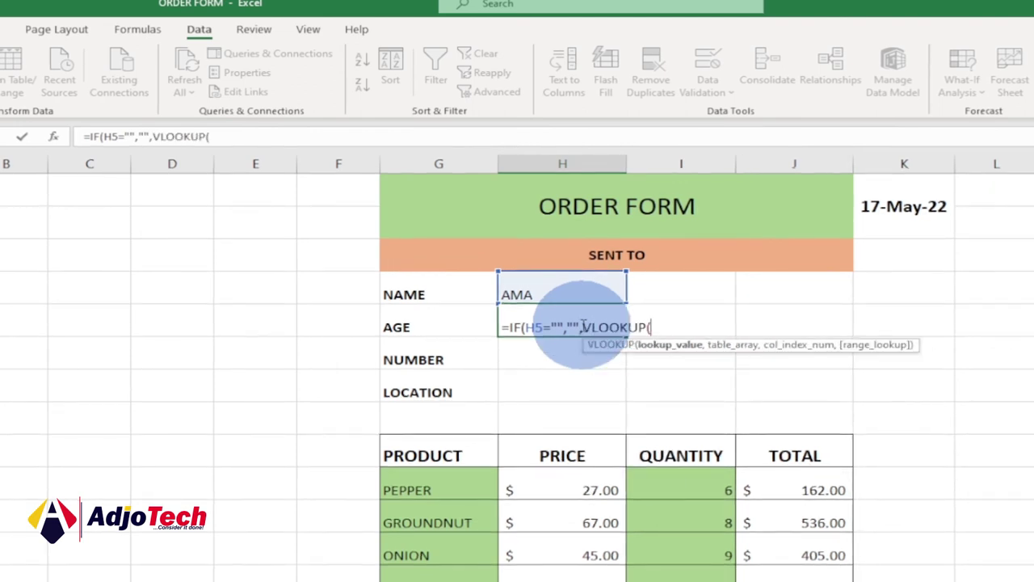
pyautogui.click(549, 292)
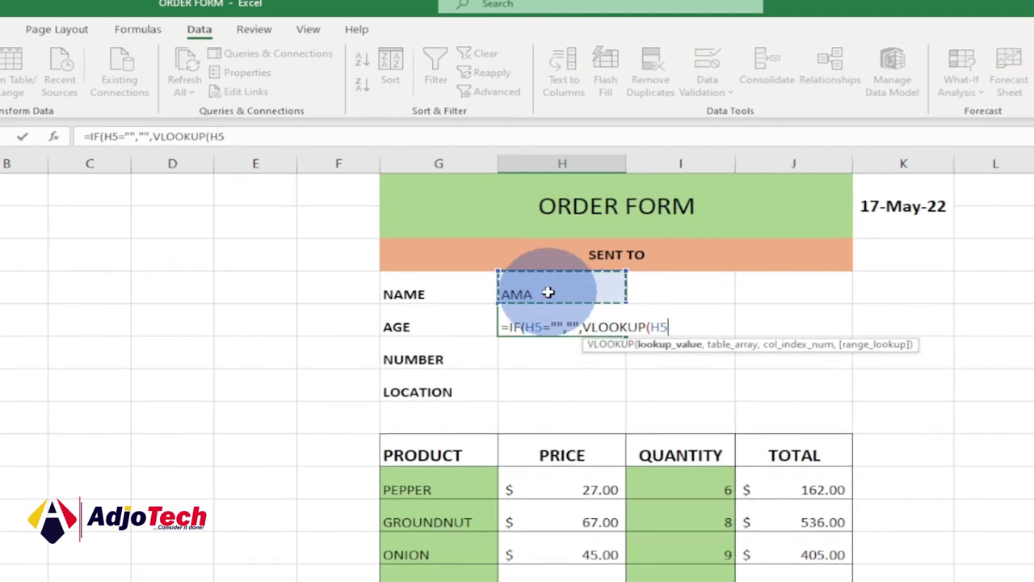
pyautogui.write(',')
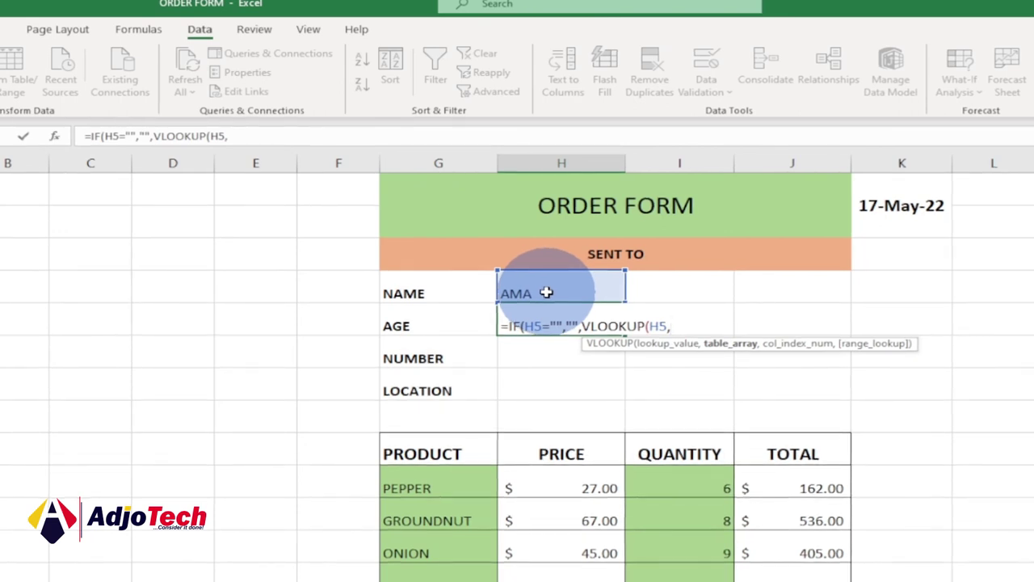
pyautogui.press('F3')
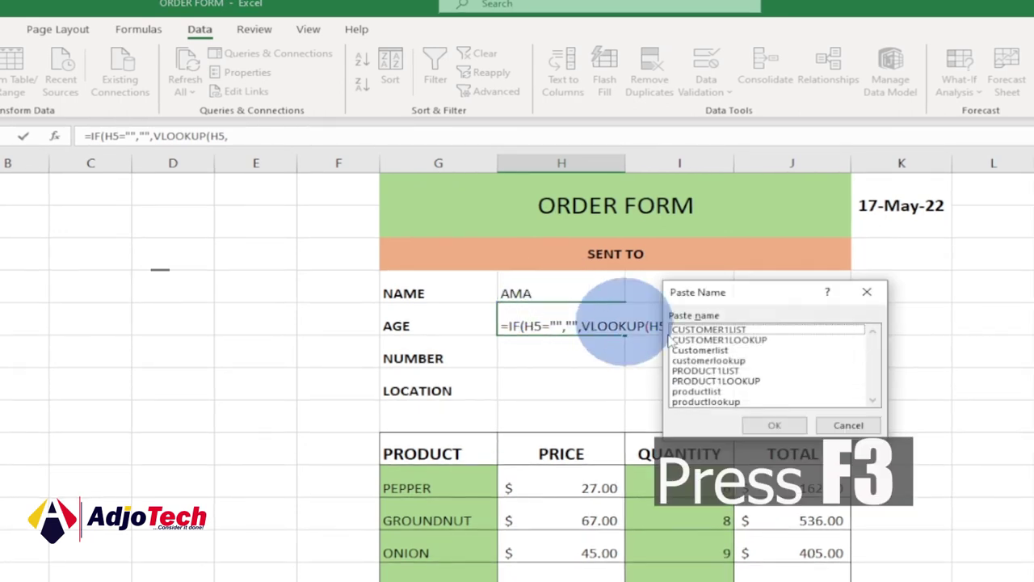
pyautogui.click(715, 339)
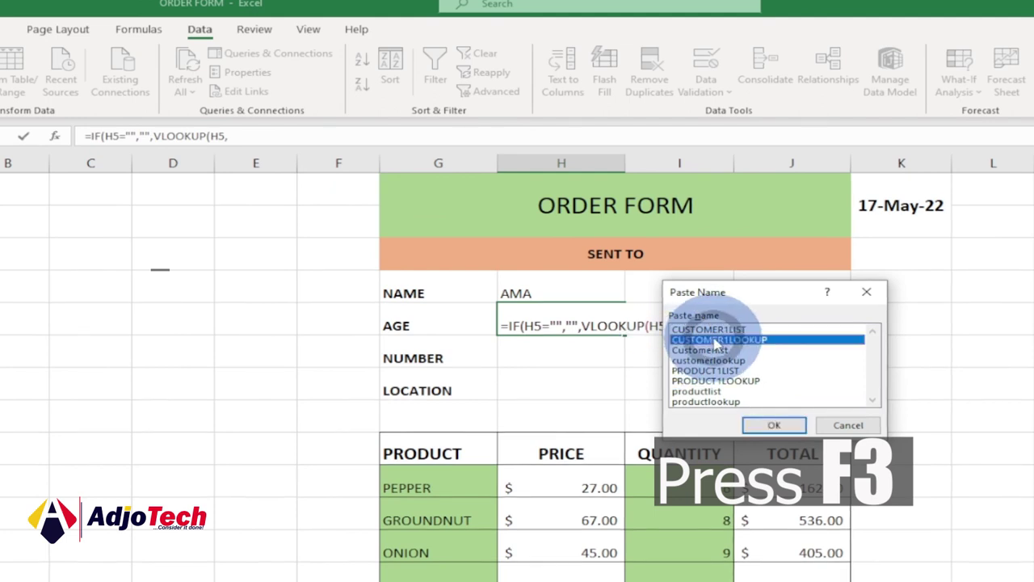
pyautogui.click(774, 425)
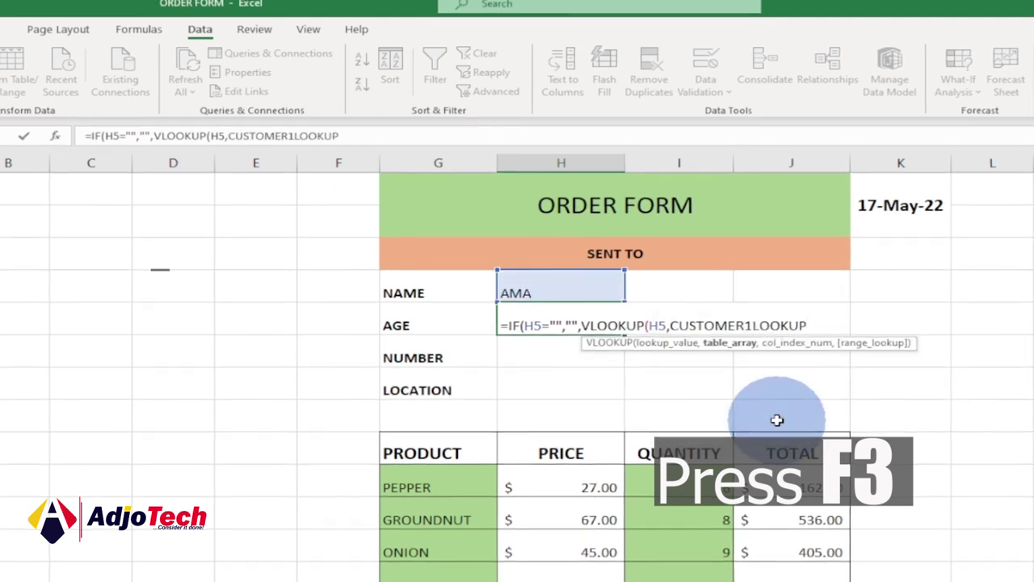
# - Complete the AGE formula with column index 2 and an exact match (FALSE), and enter it in H6
pyautogui.write(',2')
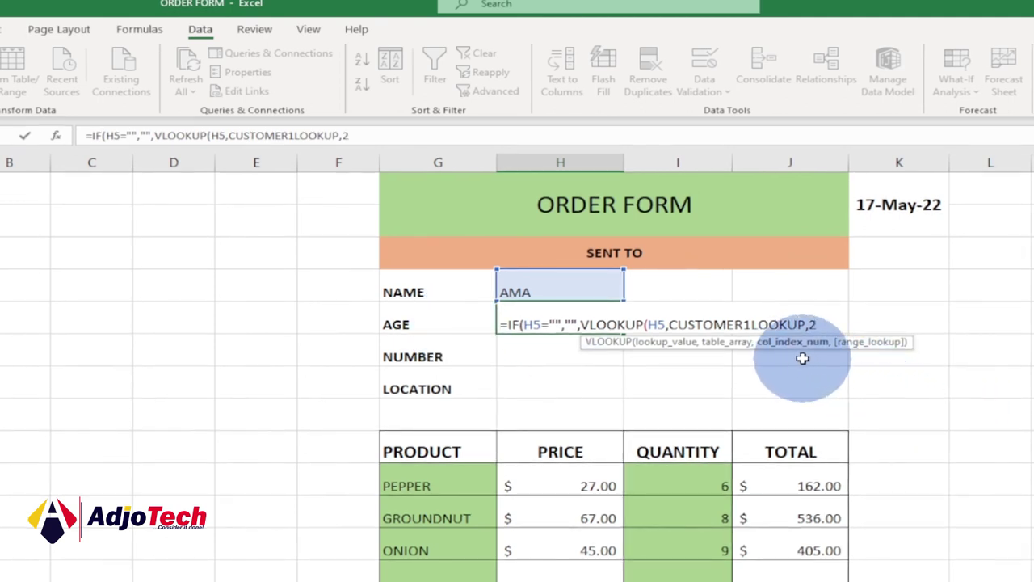
pyautogui.write(',')
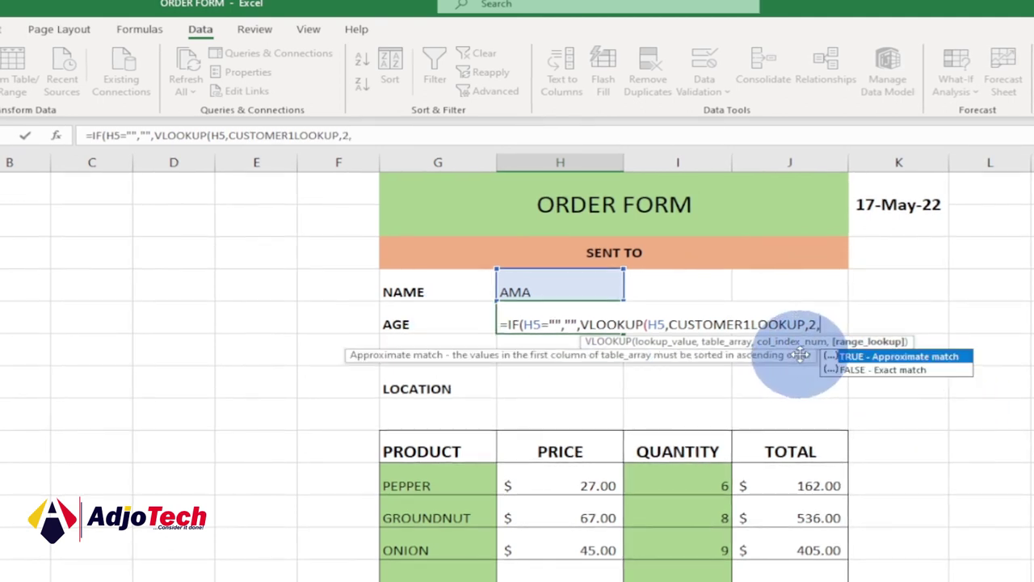
pyautogui.press('Down')
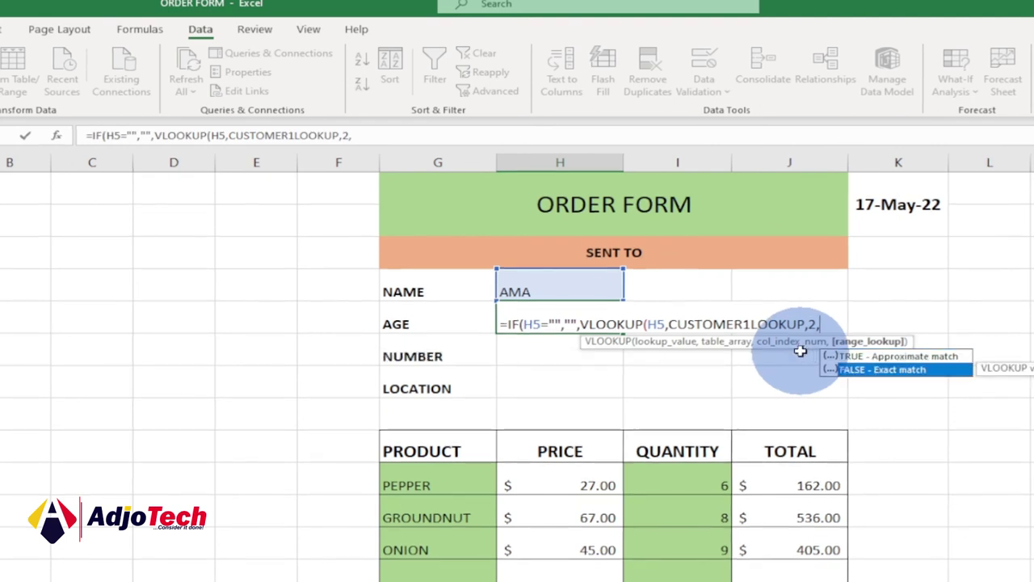
pyautogui.doubleClick(912, 376)
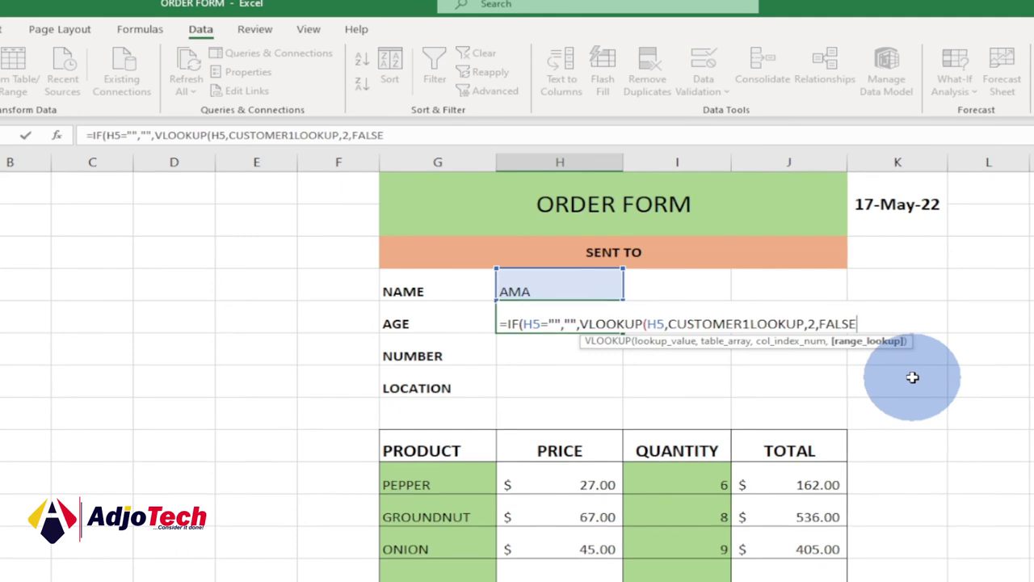
pyautogui.write(')')
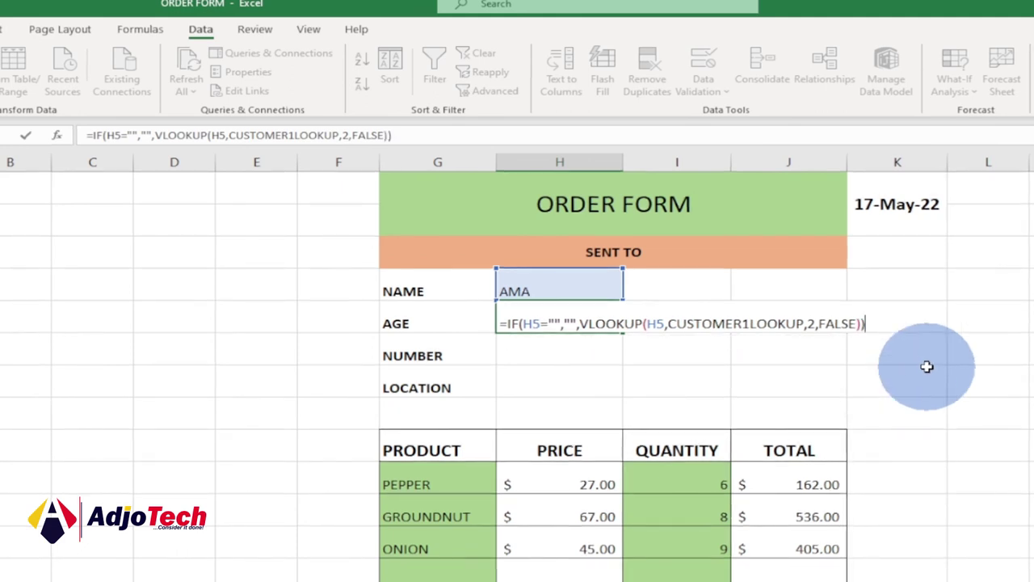
pyautogui.press('Return')
pyautogui.click(568, 320)
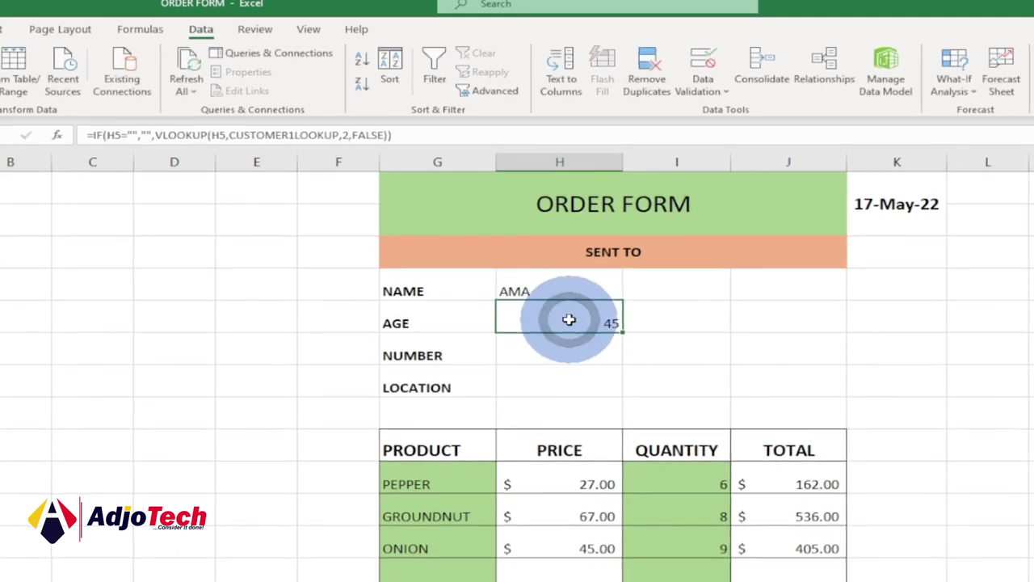
# - Center the contents of column H horizontally
pyautogui.click(542, 159)
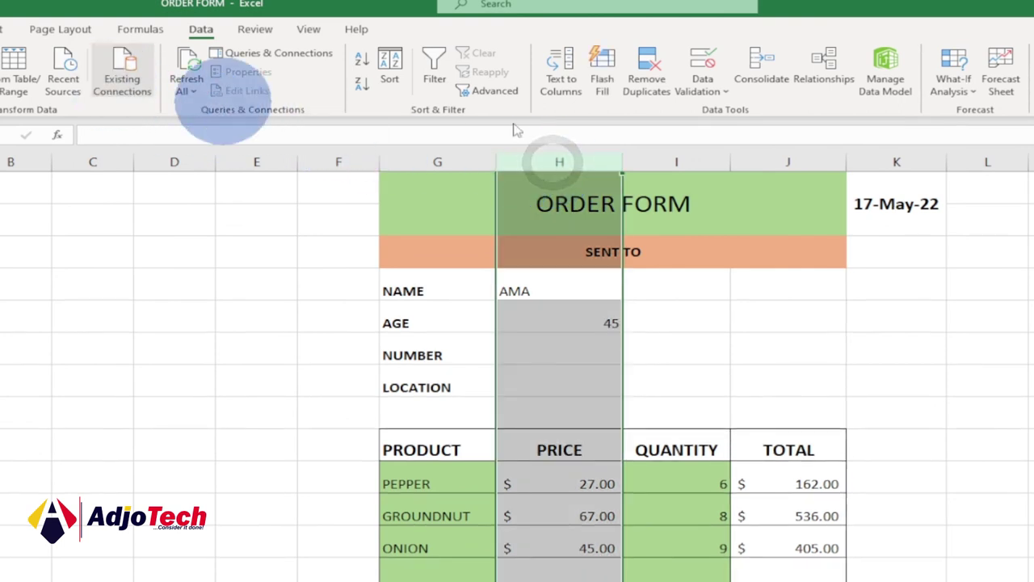
pyautogui.click(3, 29)
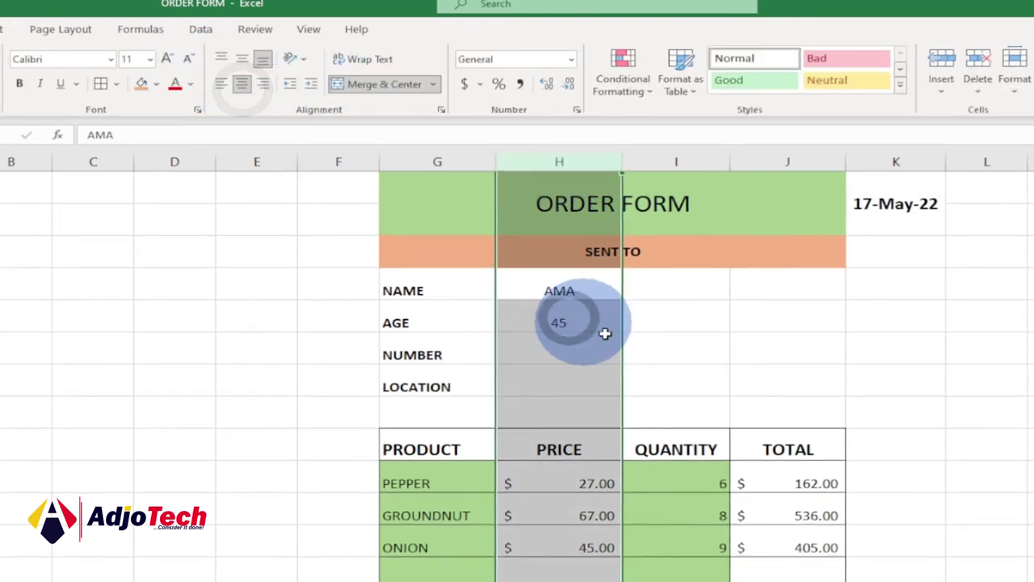
pyautogui.click(578, 323)
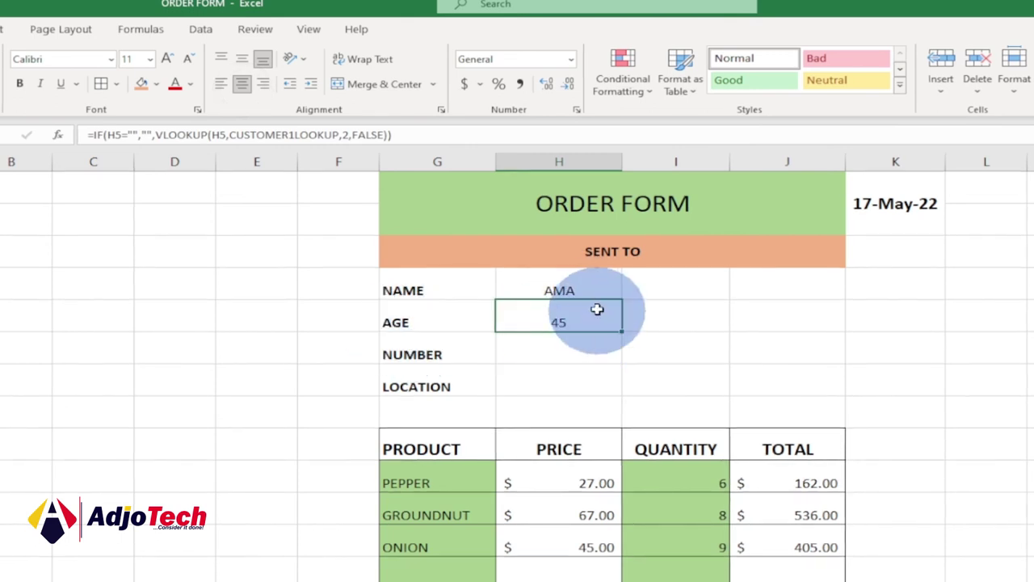
# - Test the AGE lookup by choosing the third and then the sixth customer from the NAME dropdown in H5
pyautogui.click(584, 291)
pyautogui.click(626, 291)
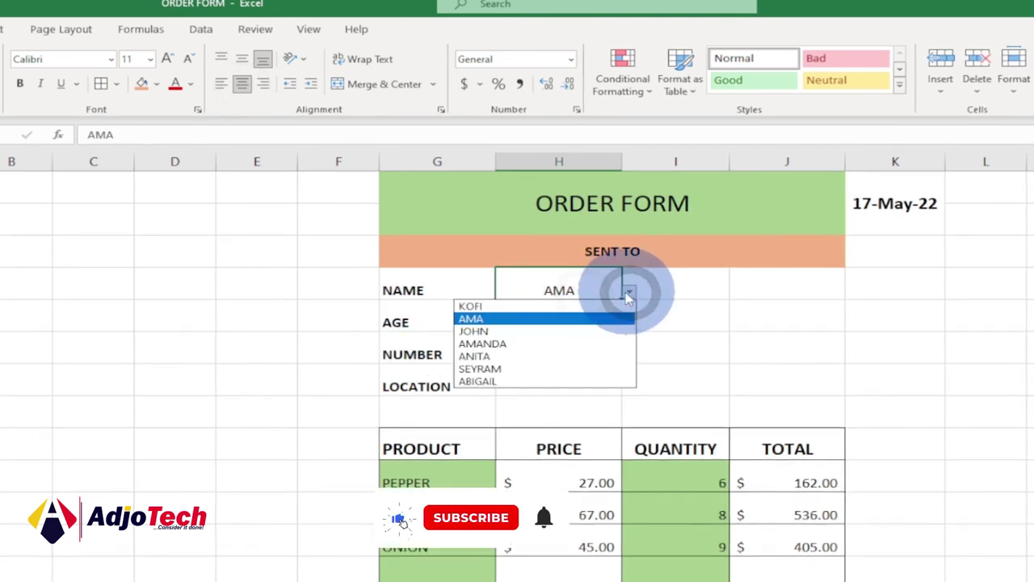
pyautogui.click(504, 329)
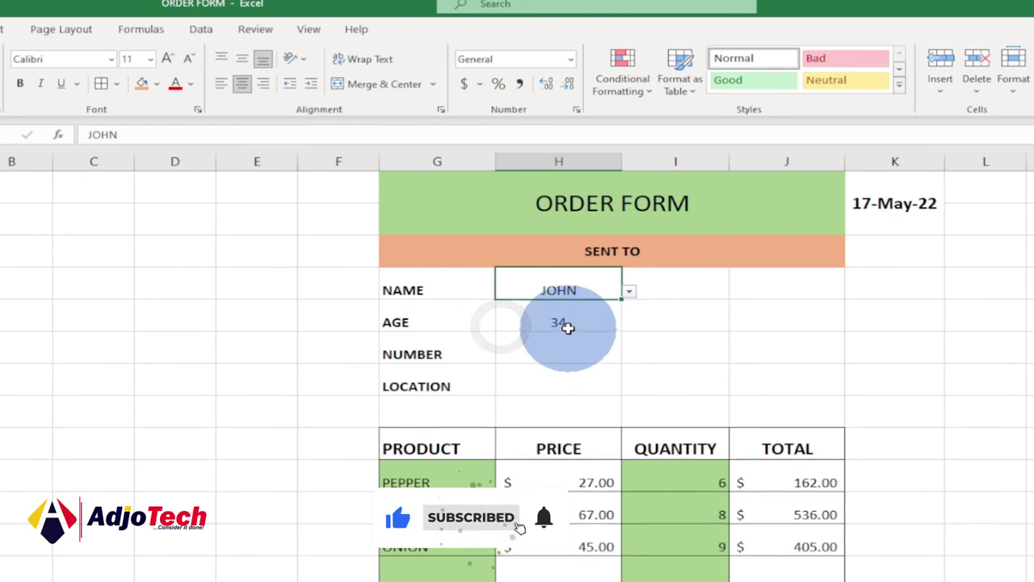
pyautogui.click(629, 291)
pyautogui.click(524, 369)
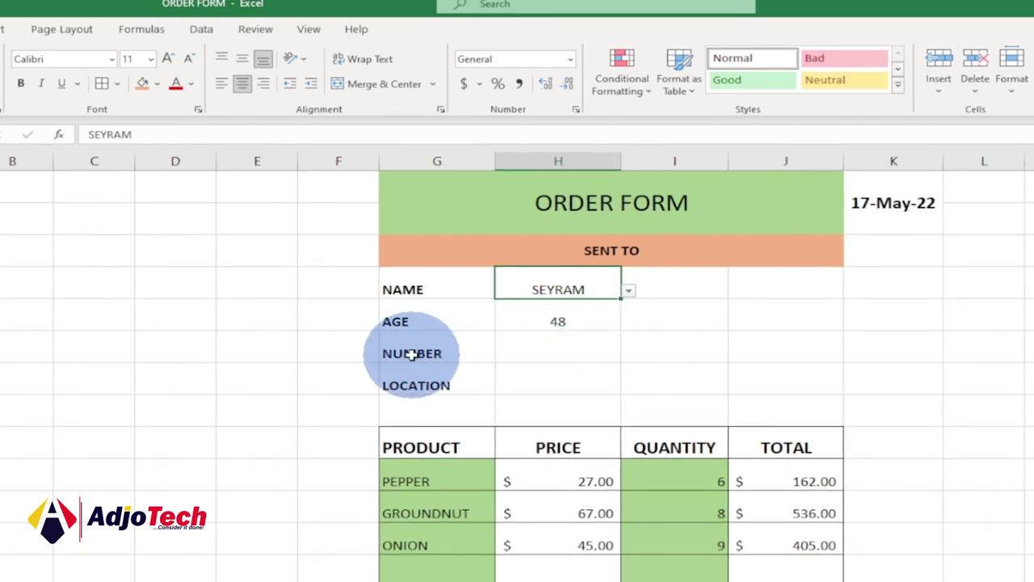
pyautogui.click(434, 385)
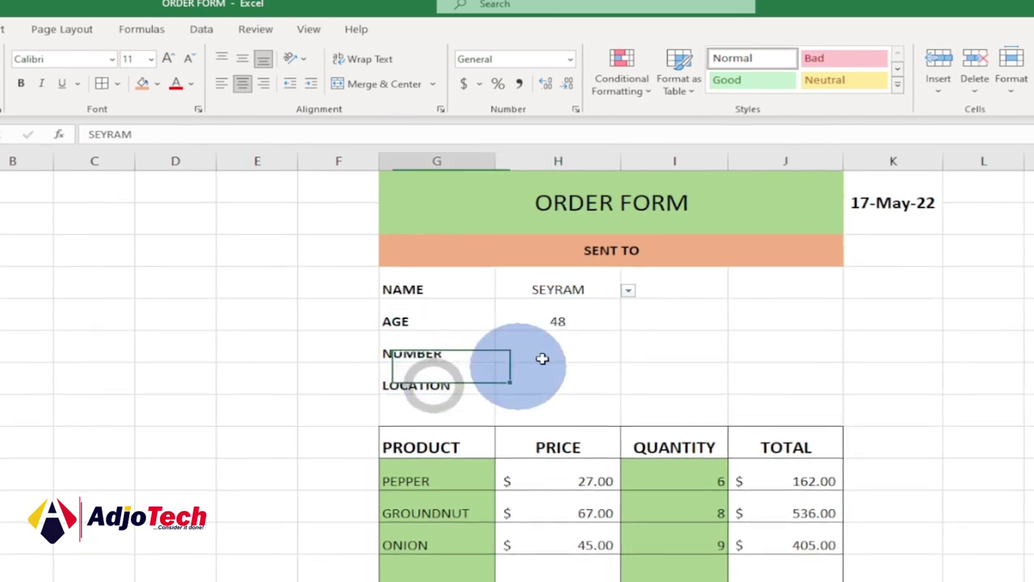
# - Copy the full text of the AGE formula in H6 and leave the cell unchanged
pyautogui.click(570, 319)
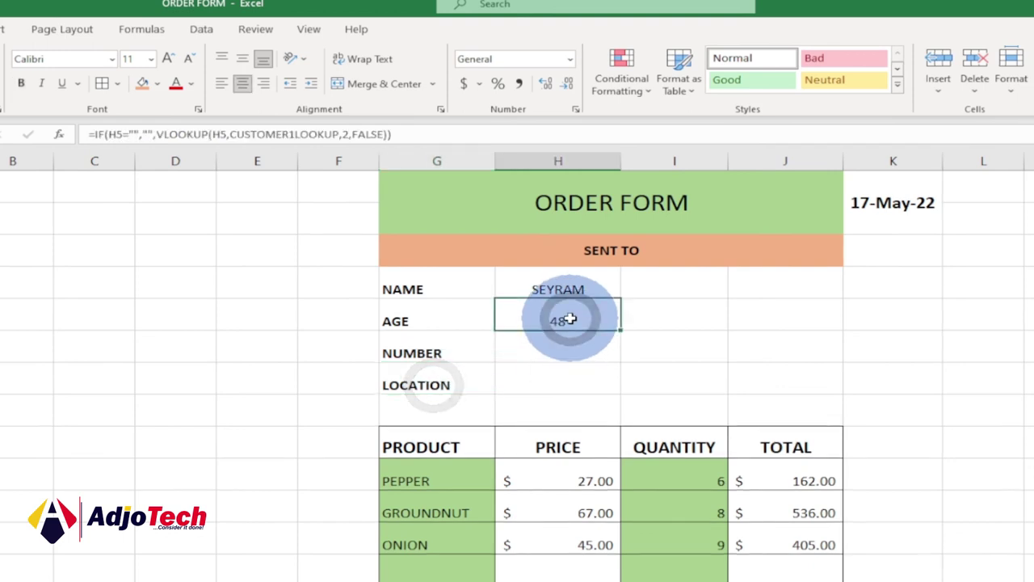
pyautogui.click(417, 134)
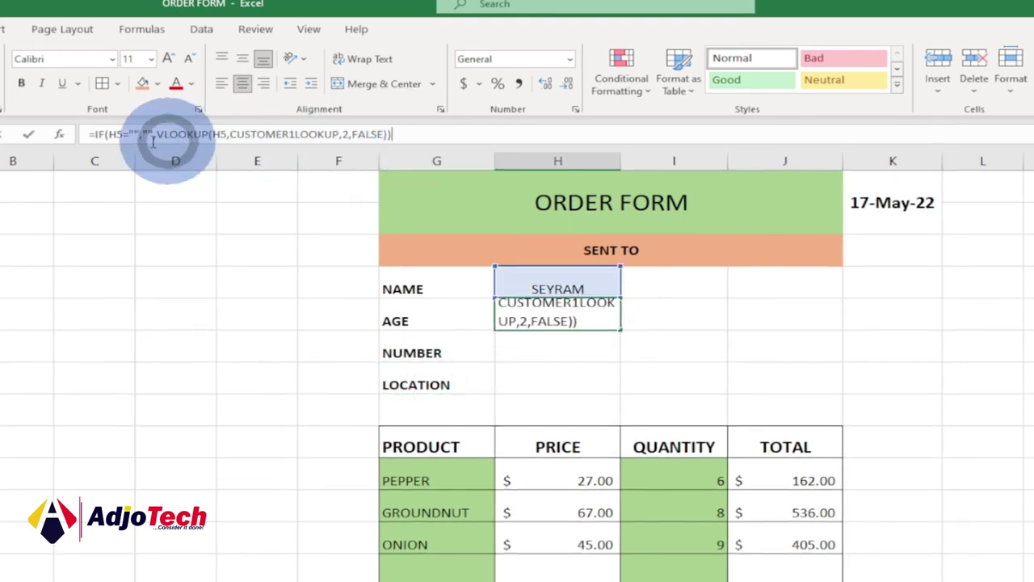
pyautogui.keyDown('shift'); pyautogui.click(89, 134); pyautogui.keyUp('shift')
pyautogui.rightClick(121, 134)
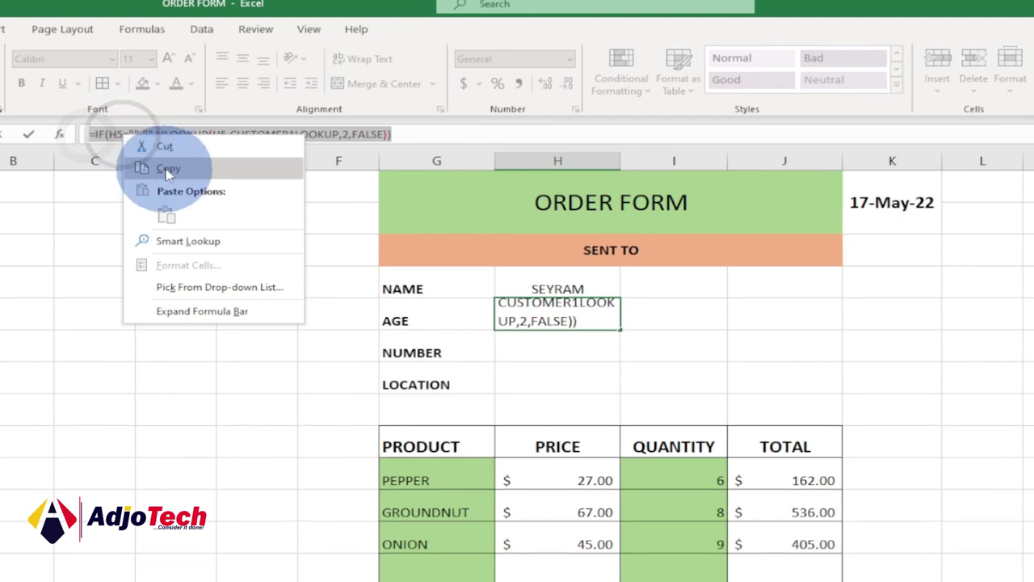
pyautogui.click(164, 168)
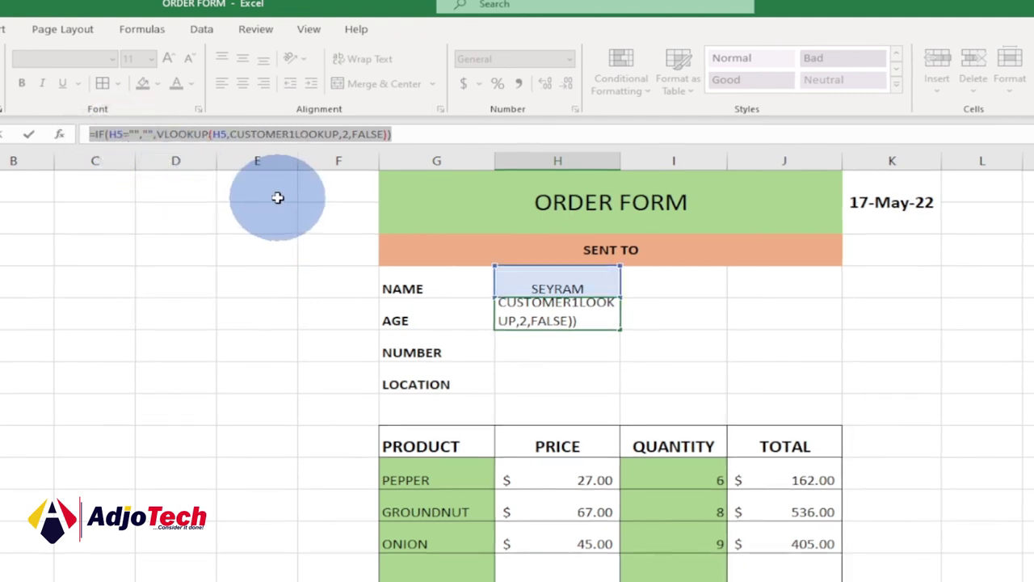
pyautogui.press('Return')
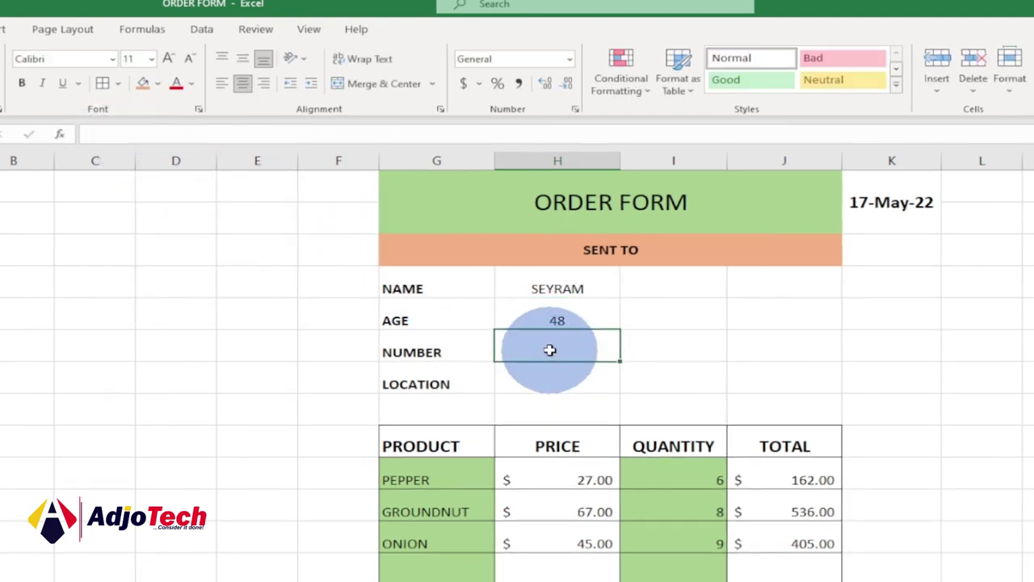
# - Paste the copied AGE formula into the NUMBER cell H7 and change its VLOOKUP column index to 3
pyautogui.click(215, 134)
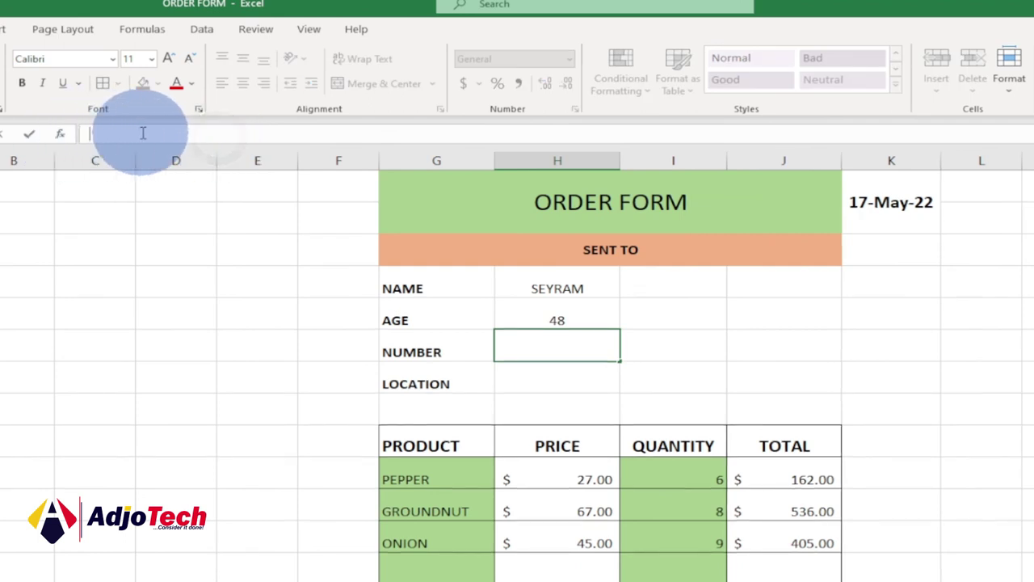
pyautogui.hotkey('ctrl', 'v')
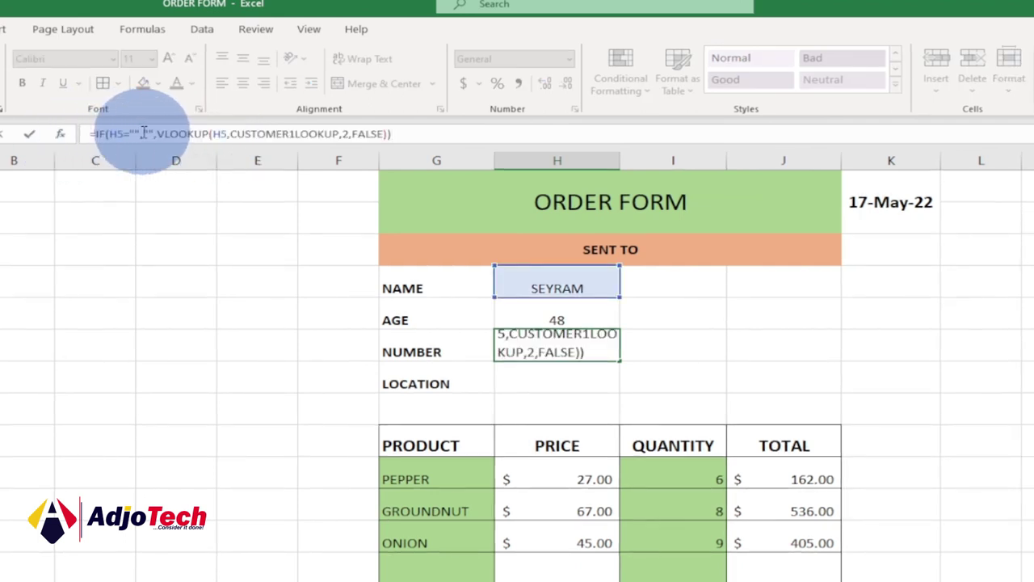
pyautogui.click(348, 133)
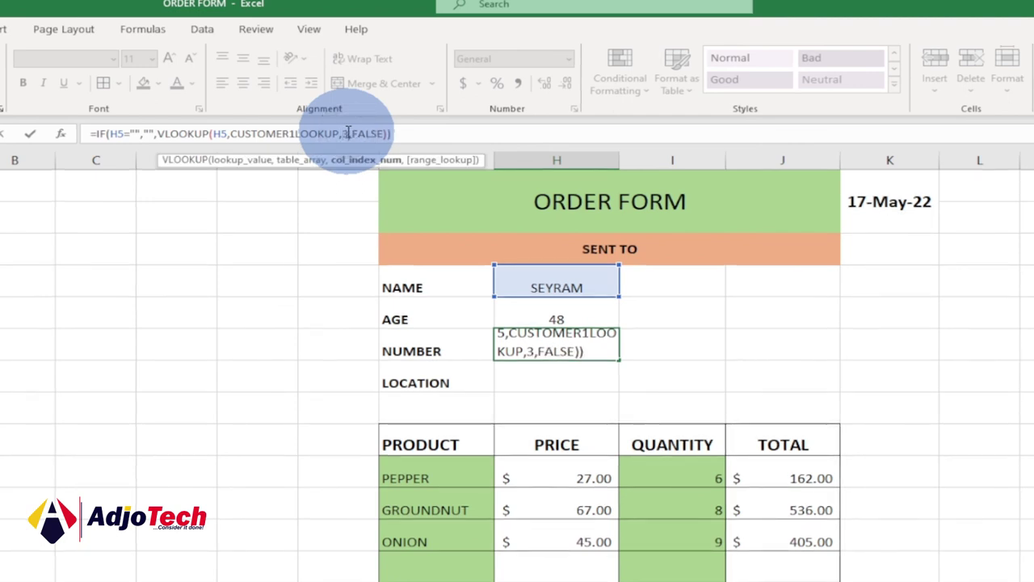
pyautogui.hotkey('ctrl', 'Return')
# - Paste the same lookup formula into the LOCATION cell H8 with the column index set to 4
pyautogui.click(556, 376)
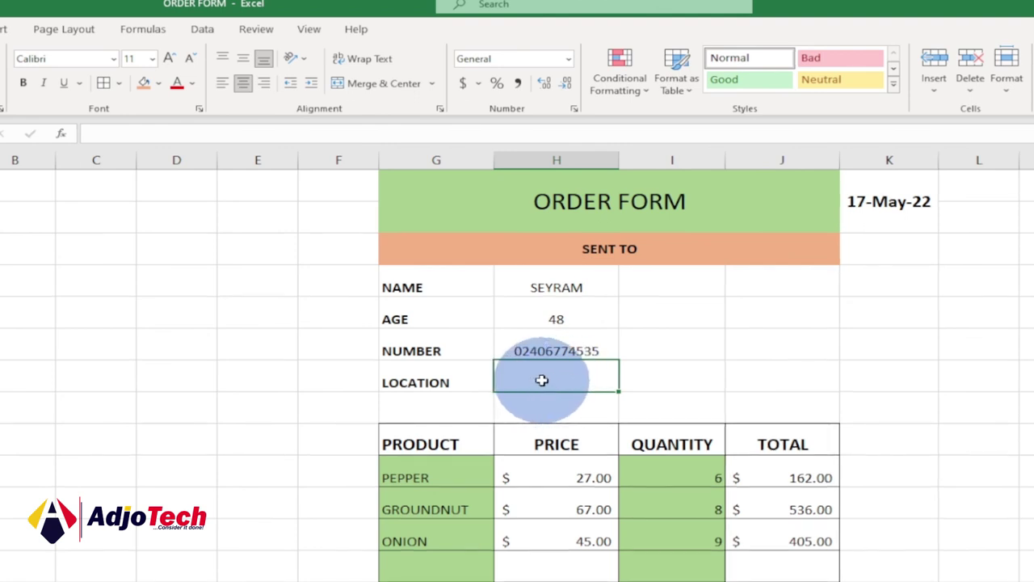
pyautogui.click(223, 132)
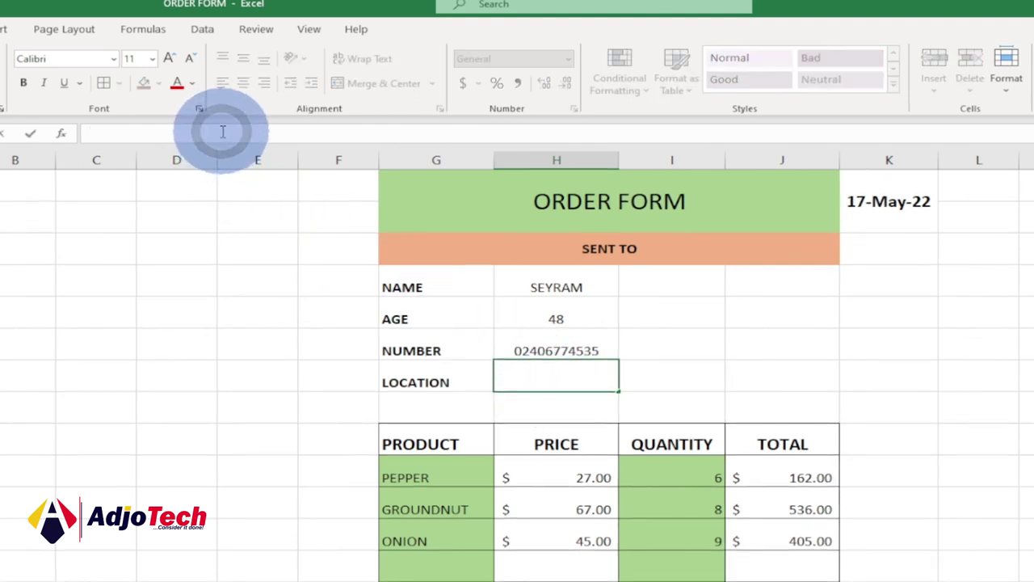
pyautogui.hotkey('ctrl', 'v')
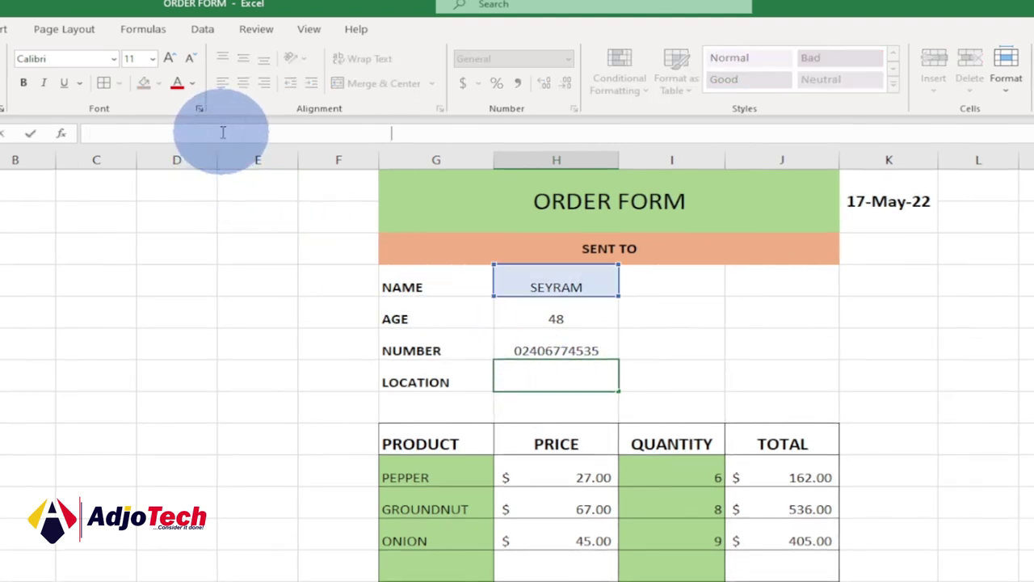
pyautogui.click(347, 133)
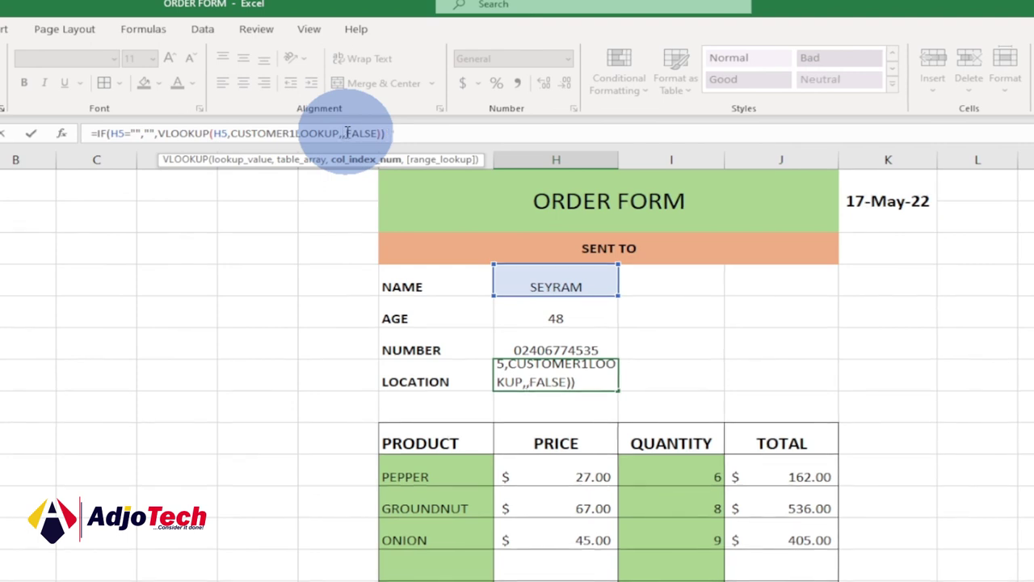
pyautogui.press('Return')
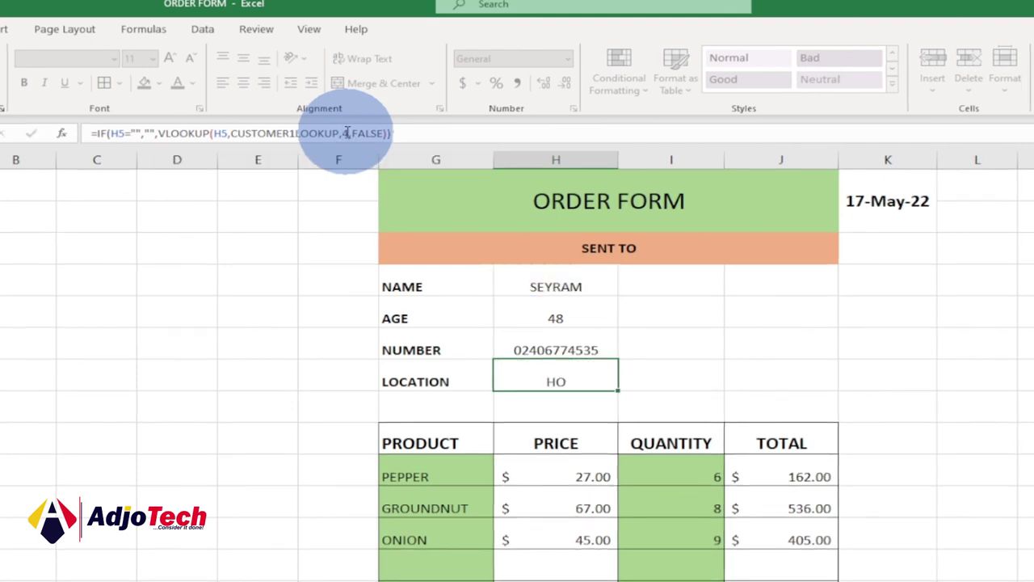
# - Test the customer lookups by choosing the fourth, fifth and seventh customers in turn from the NAME dropdown in H5
pyautogui.click(583, 282)
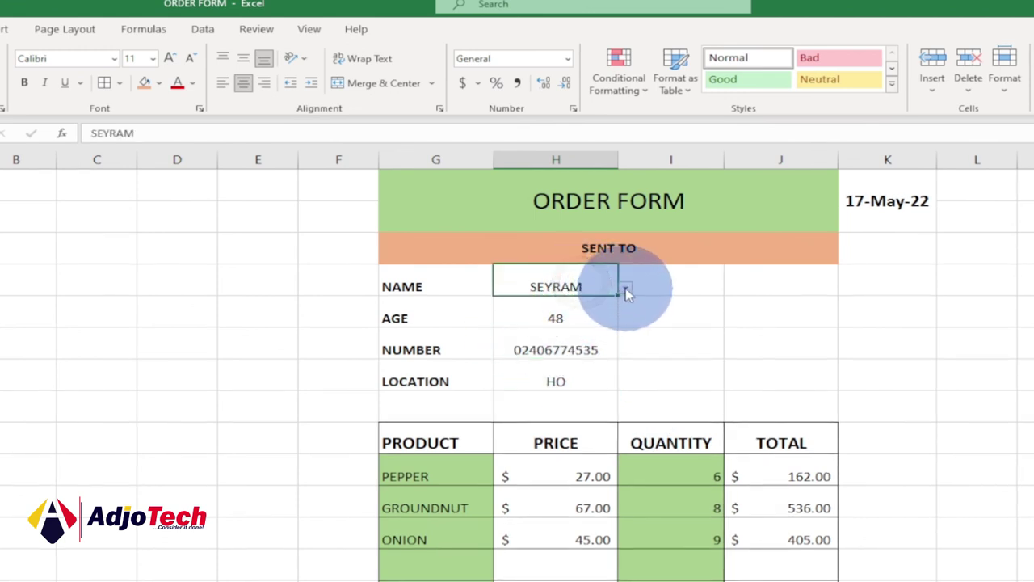
pyautogui.click(627, 290)
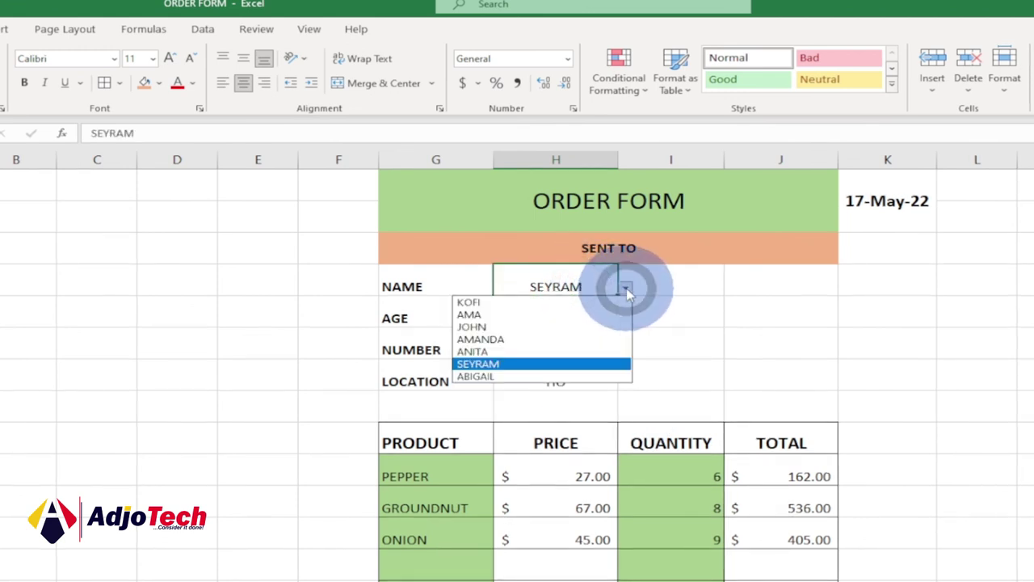
pyautogui.click(516, 341)
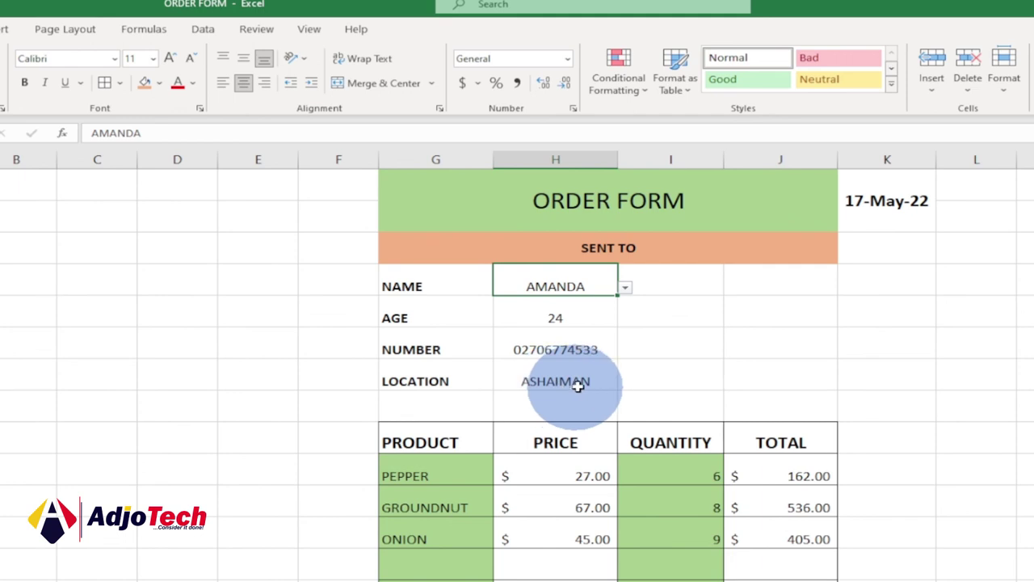
pyautogui.click(625, 289)
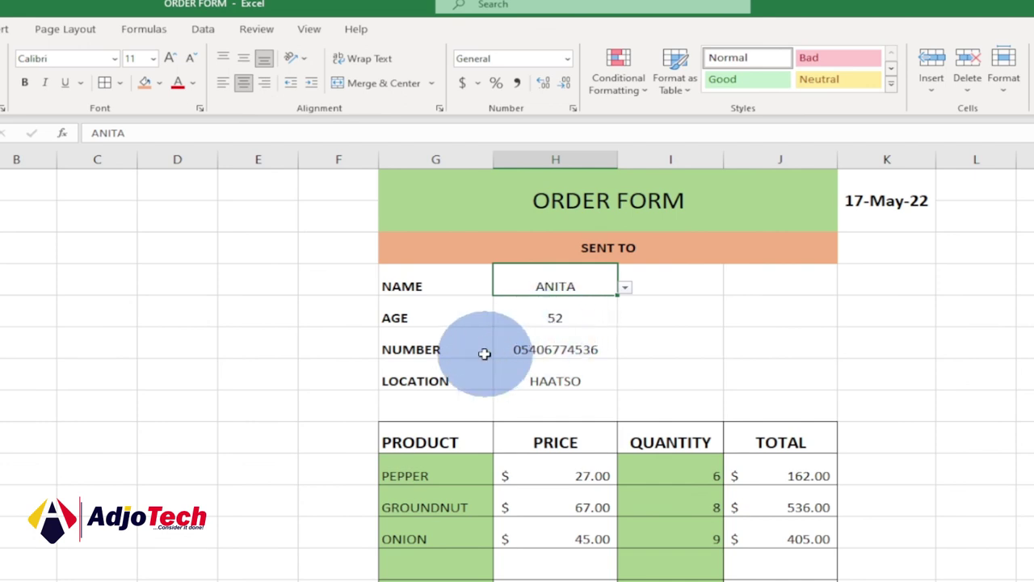
pyautogui.click(626, 288)
pyautogui.click(509, 377)
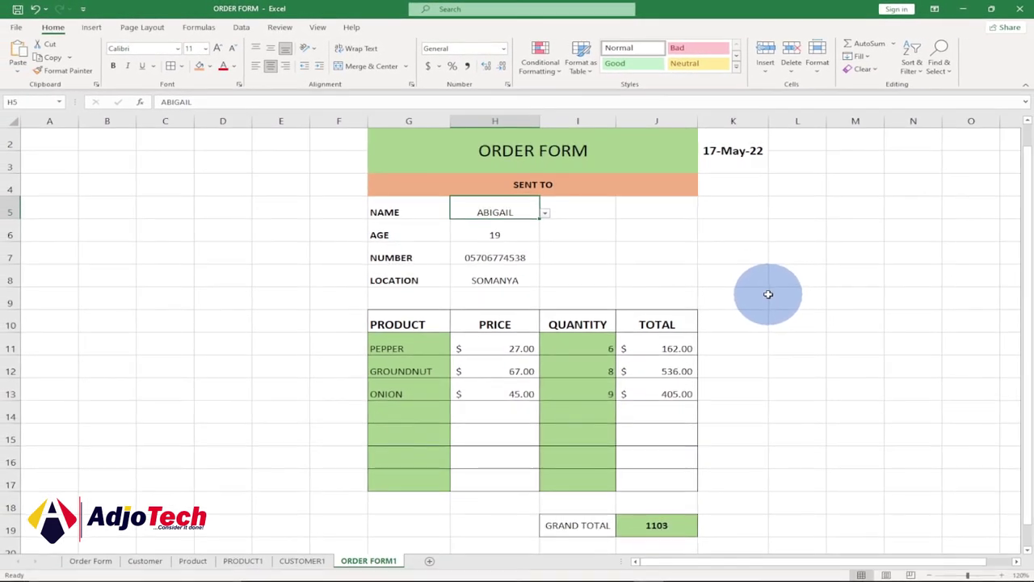
# - Choose PEPPER from the product dropdown in G14
pyautogui.click(428, 412)
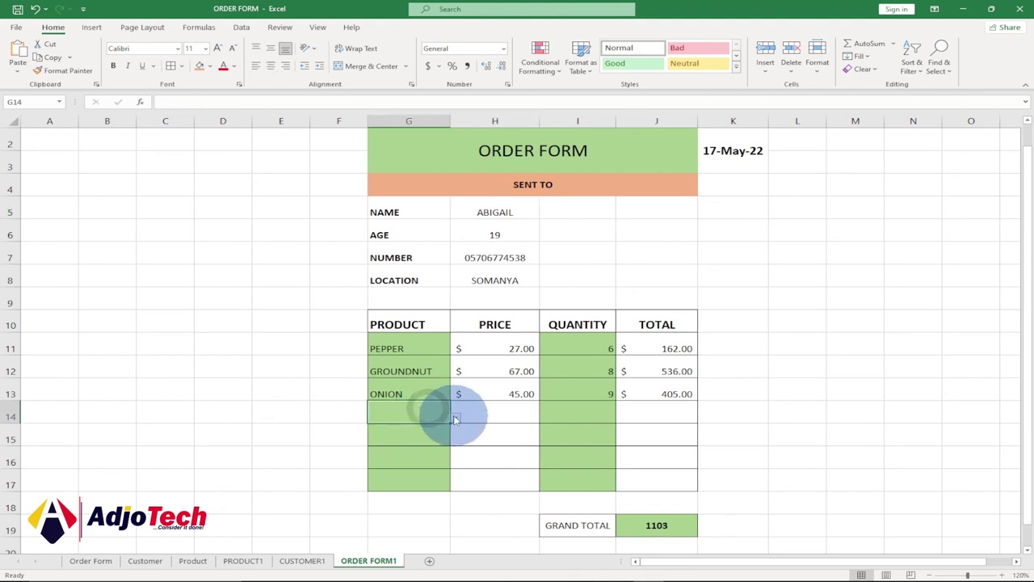
pyautogui.click(455, 418)
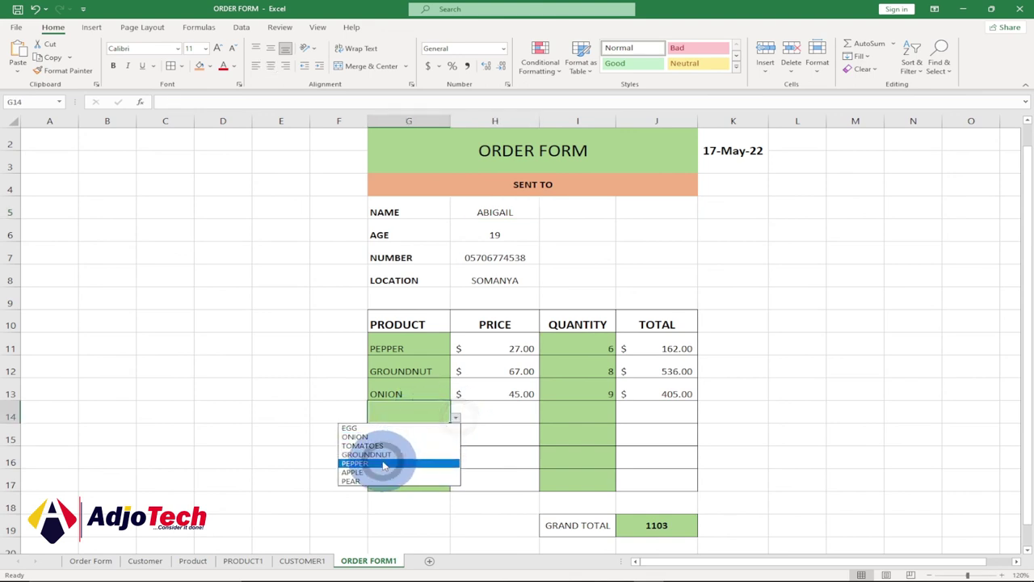
pyautogui.click(385, 464)
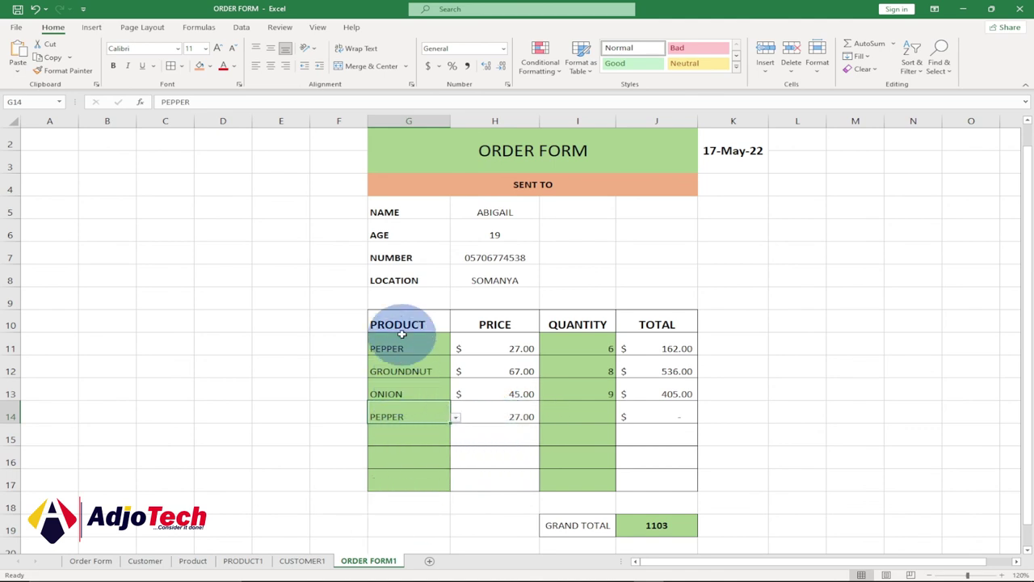
# - Check the PEPPER price in the PRODUCT1 sheet's table and return to the ORDER FORM1 sheet
pyautogui.click(243, 561)
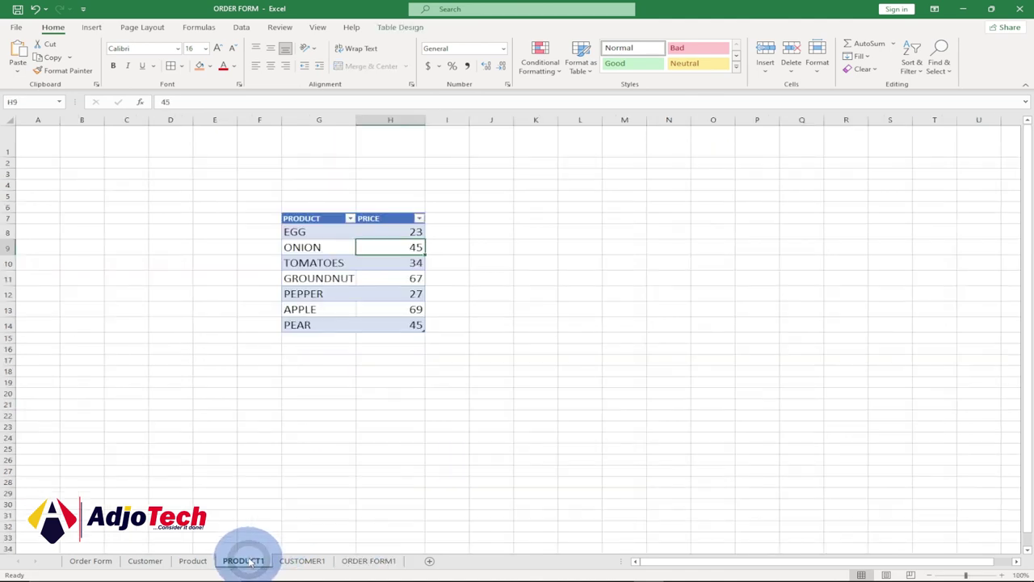
pyautogui.click(320, 296)
pyautogui.hotkey('ctrl', 'a')
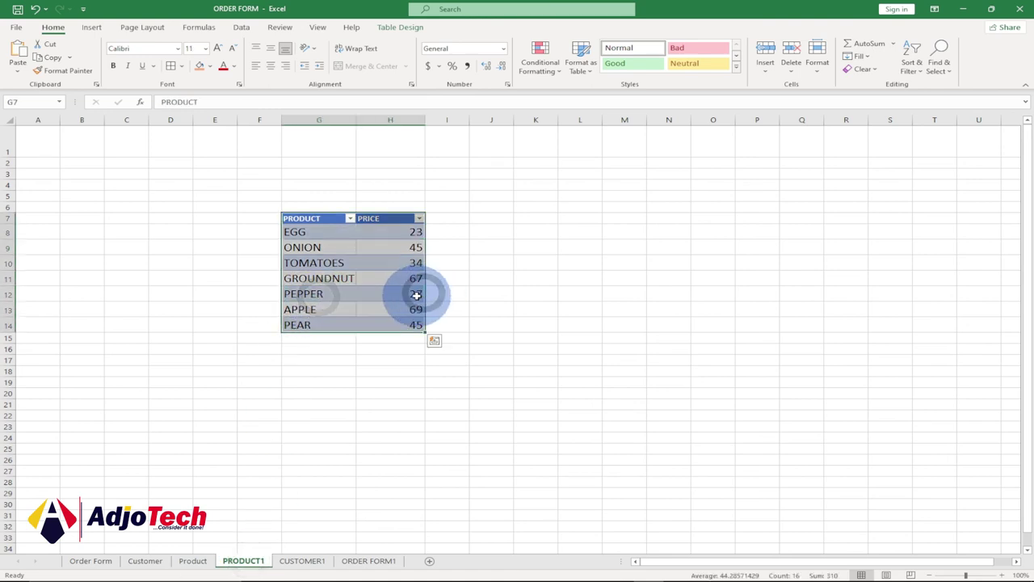
pyautogui.click(414, 296)
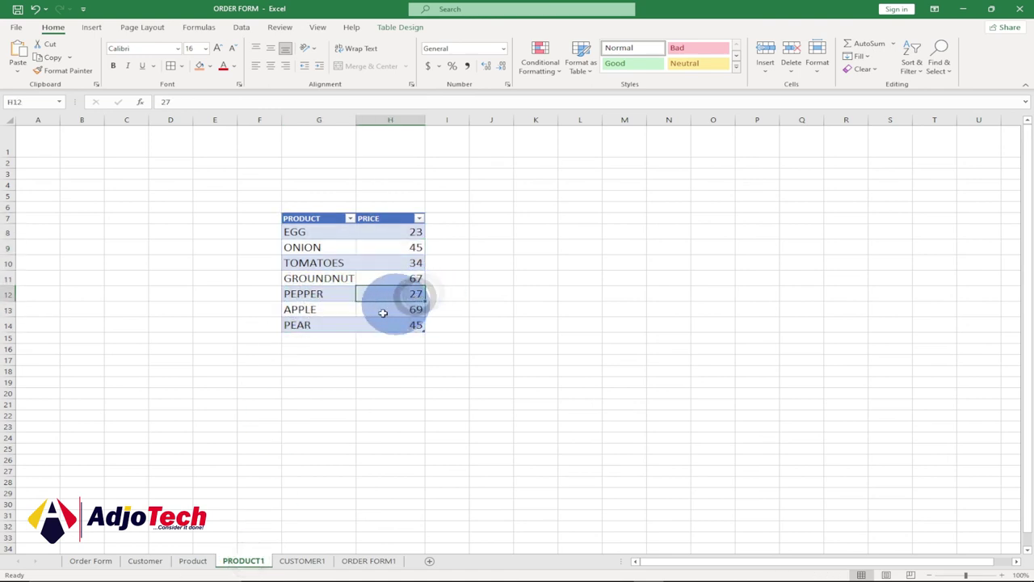
pyautogui.click(370, 561)
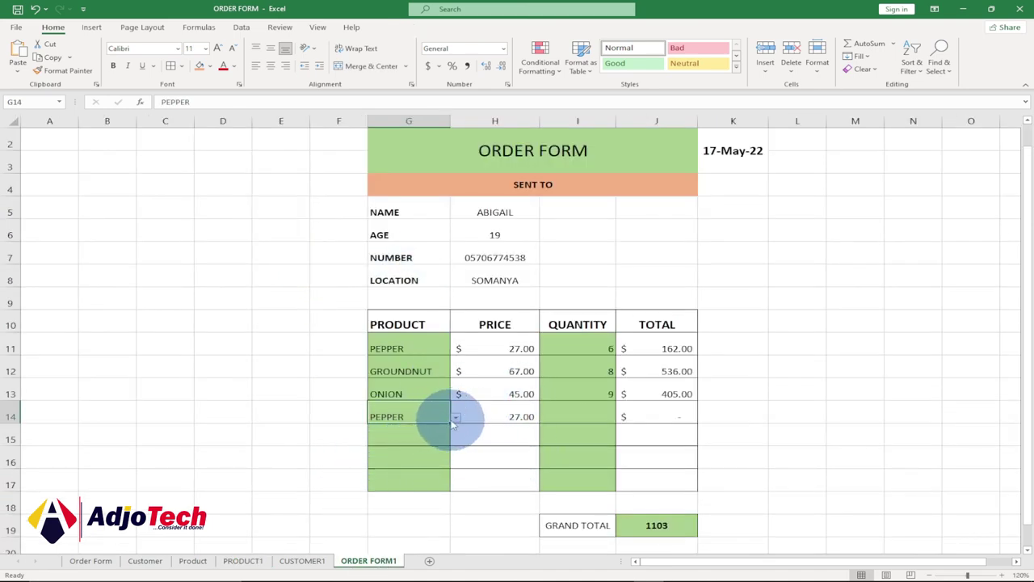
# - Enter a quantity of 45 for the PEPPER row in I14
pyautogui.click(584, 414)
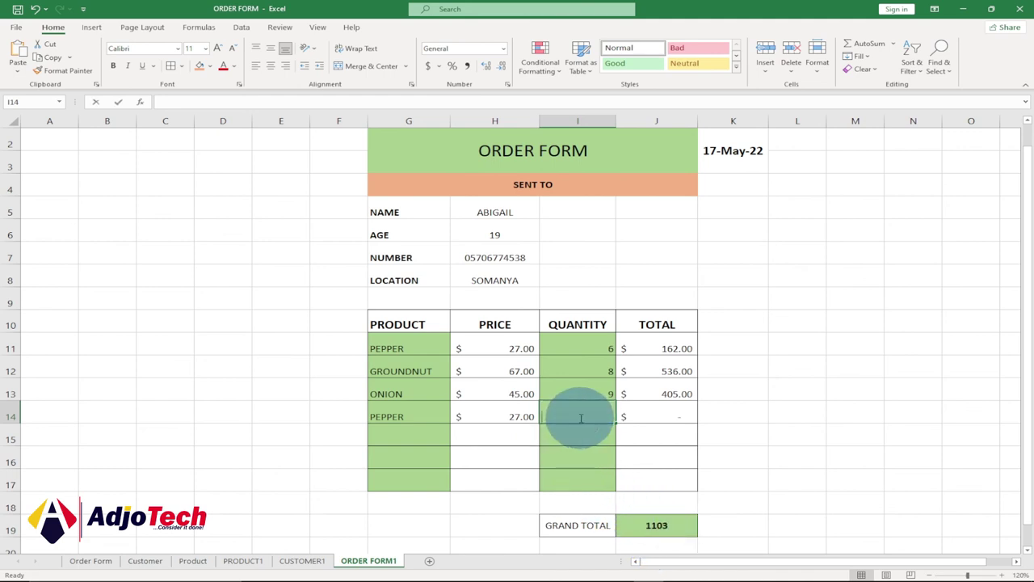
pyautogui.write('45')
pyautogui.press('Return')
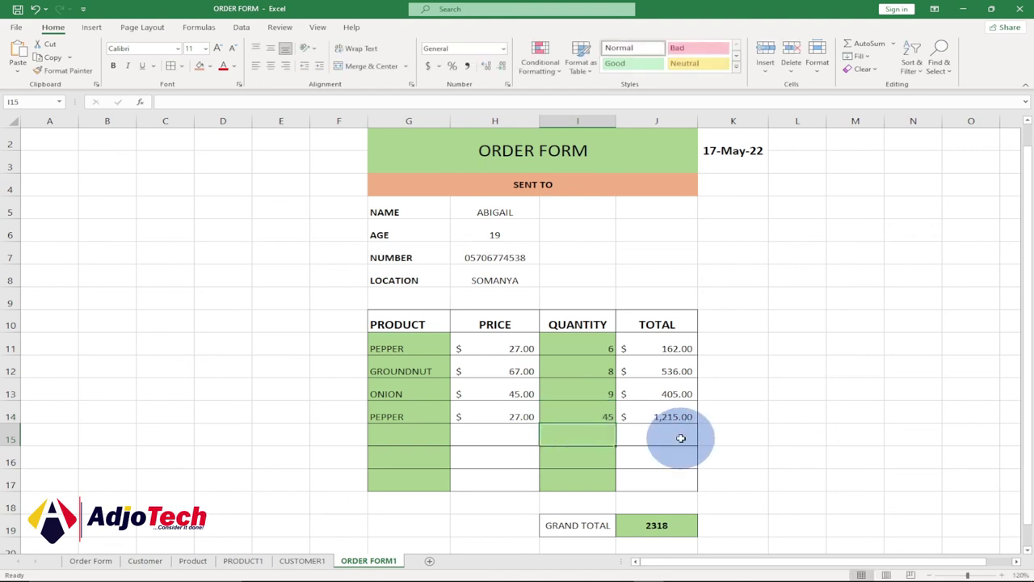
# - Choose GROUNDNUT from the product dropdown in G15 and replace it with TOMATOES
pyautogui.click(416, 439)
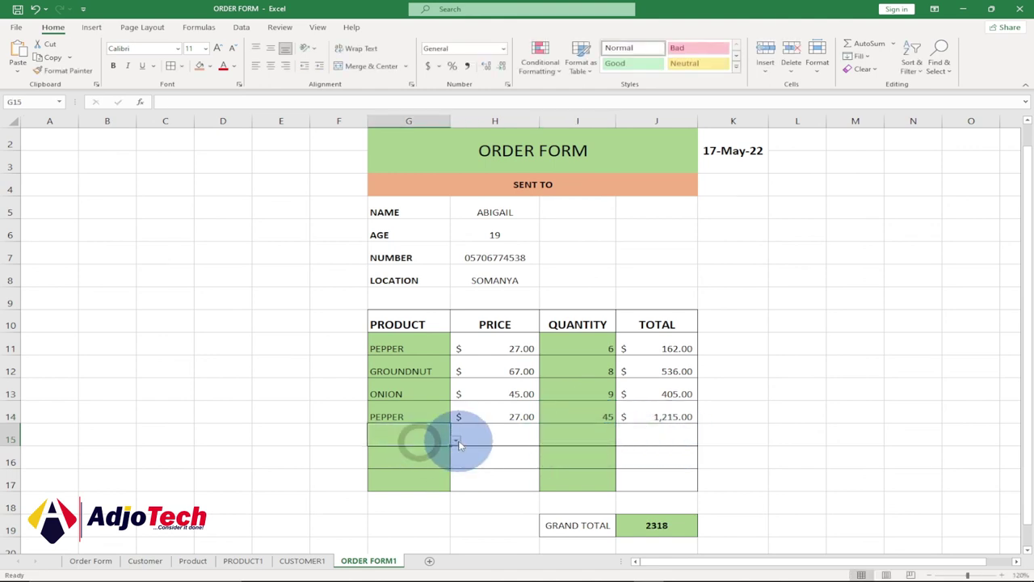
pyautogui.click(393, 475)
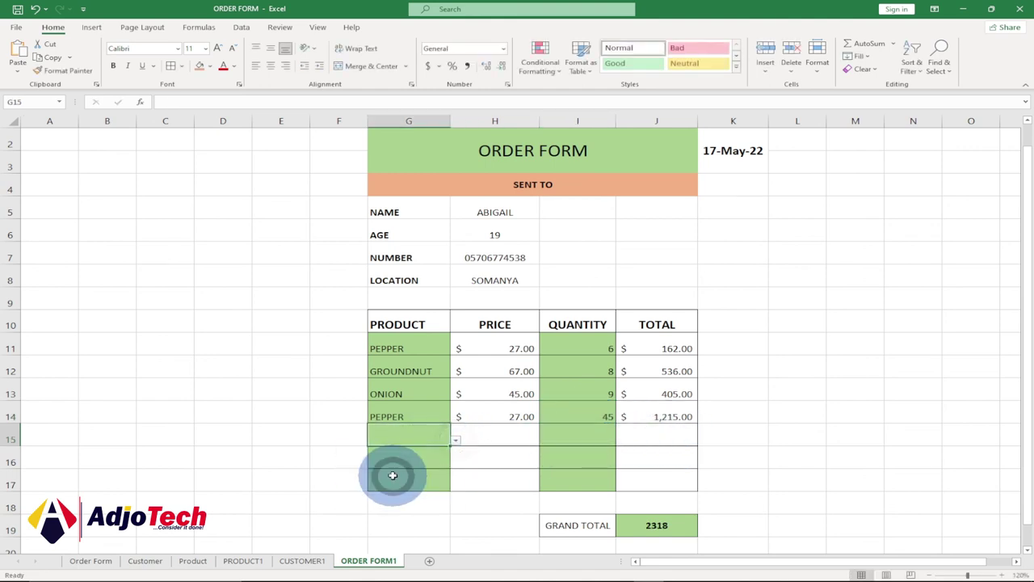
pyautogui.click(455, 439)
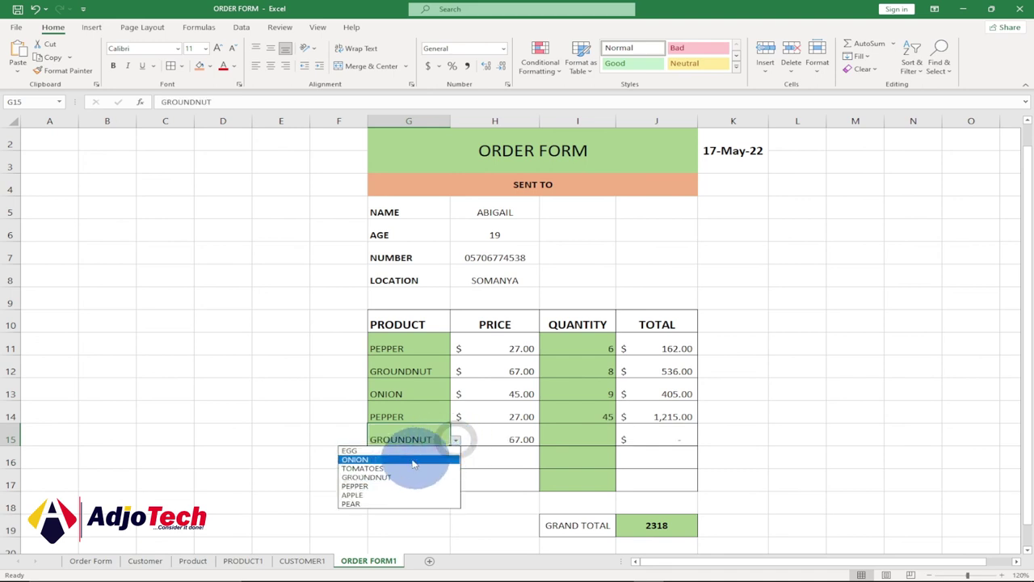
pyautogui.click(391, 467)
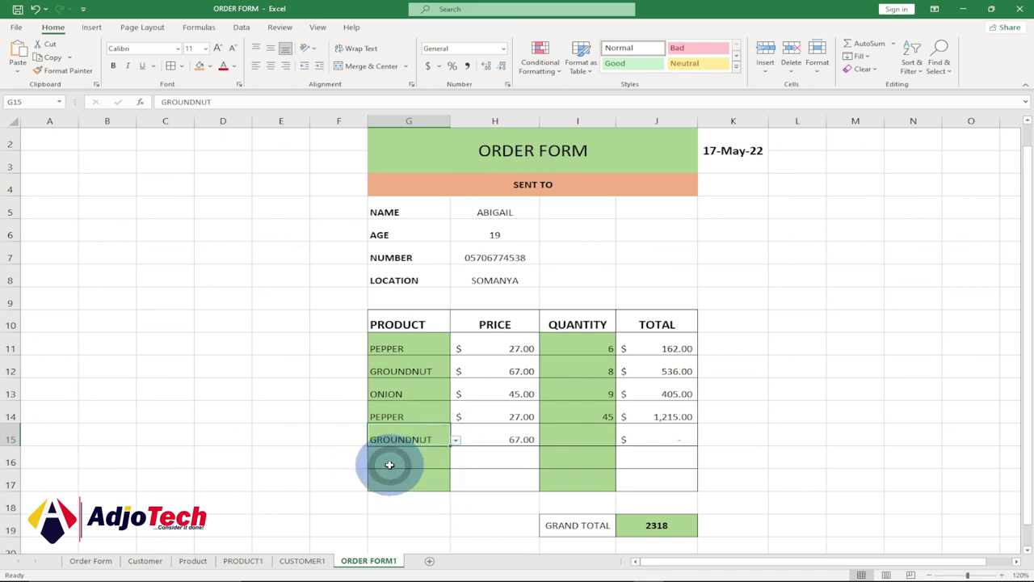